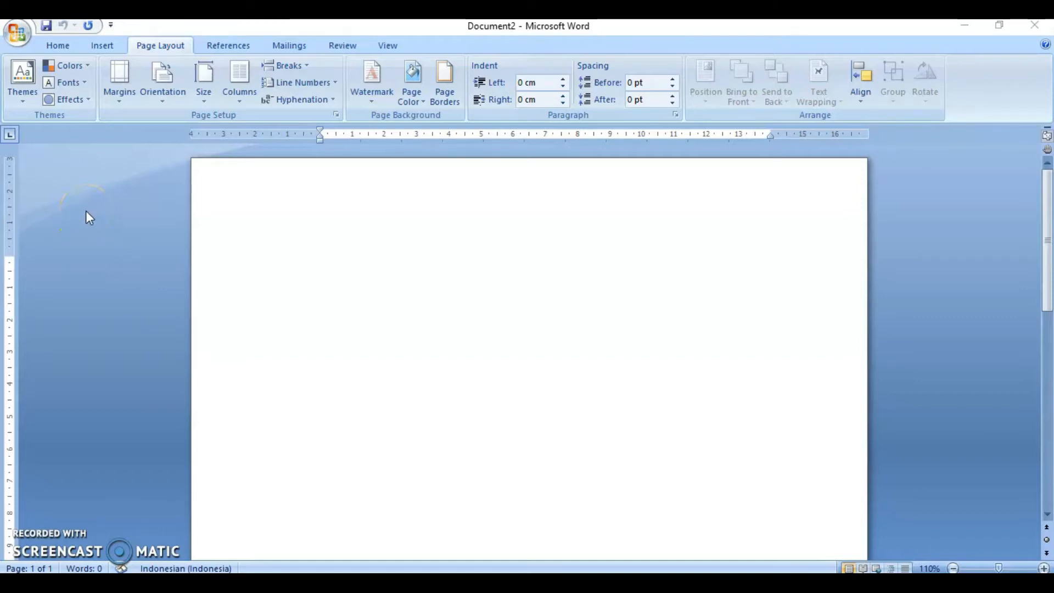
- Open Word Options and set measurements in the Advanced options to display in Centimeters
{"action": "left_click", "coordinate": [66, 50]}
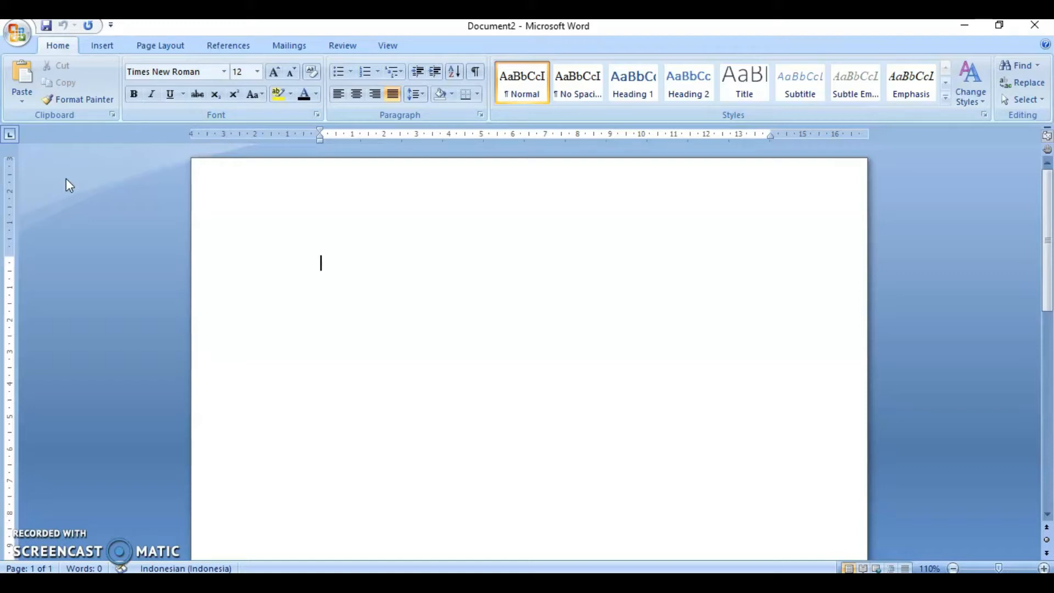
{"action": "left_click", "coordinate": [22, 38]}
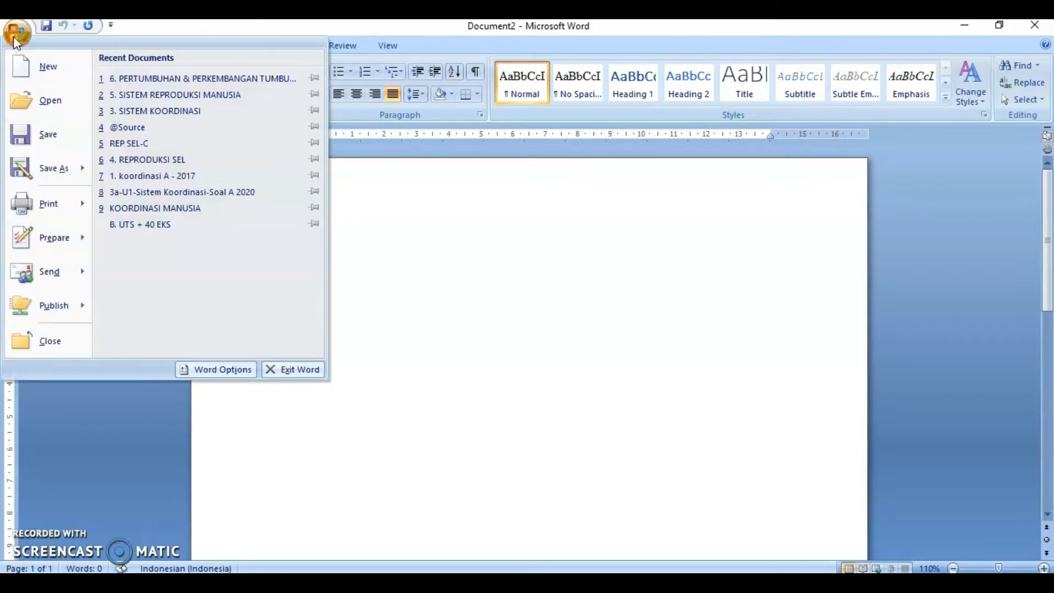
{"action": "left_click", "coordinate": [195, 369]}
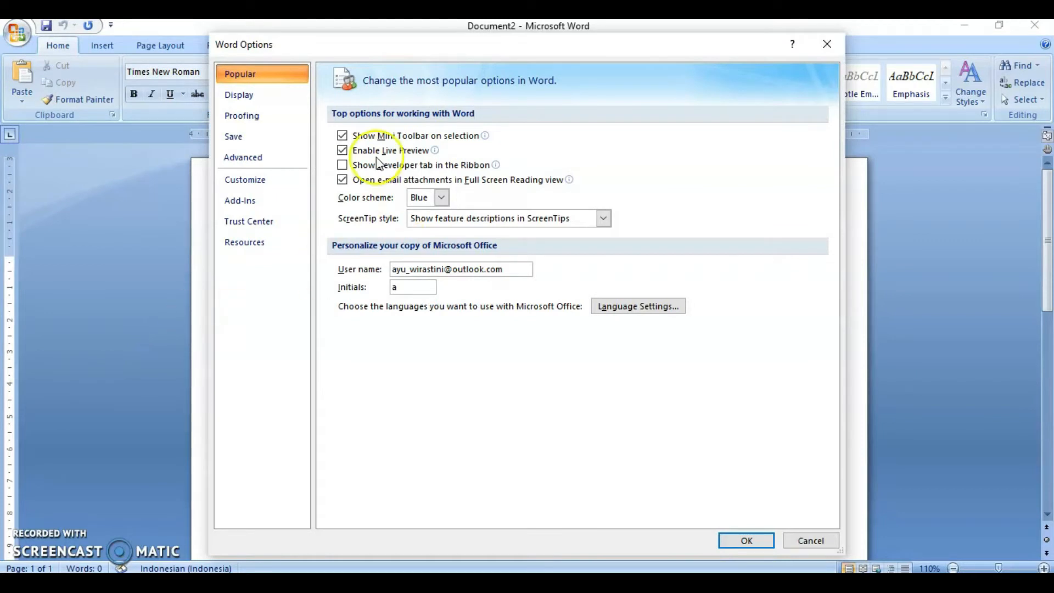
{"action": "left_click", "coordinate": [259, 158]}
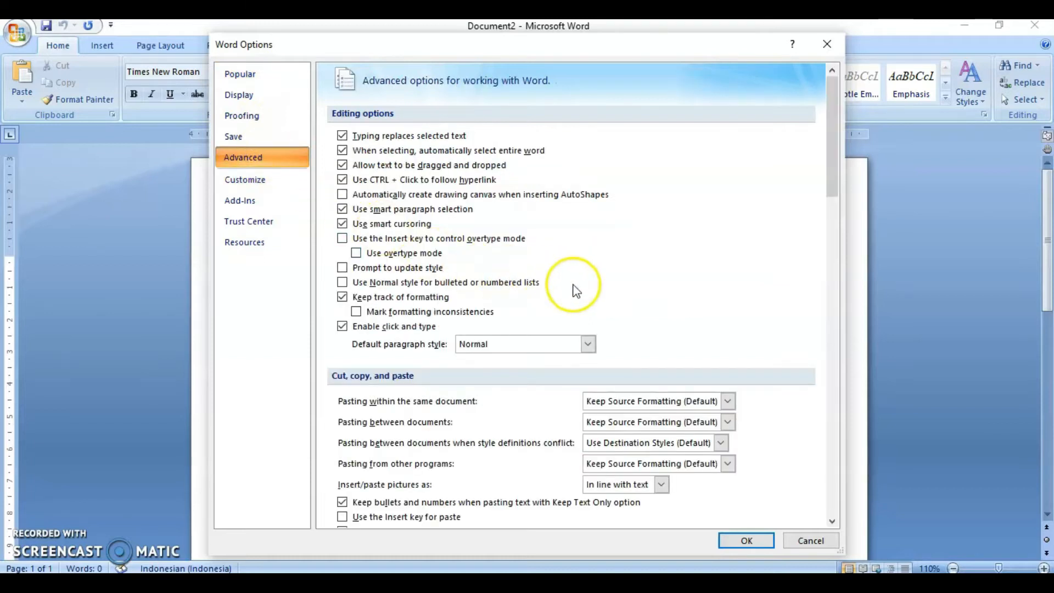
{"action": "scroll", "coordinate": [582, 288], "scroll_direction": "down", "scroll_amount": 3}
{"action": "scroll", "coordinate": [586, 354], "scroll_direction": "down", "scroll_amount": 9}
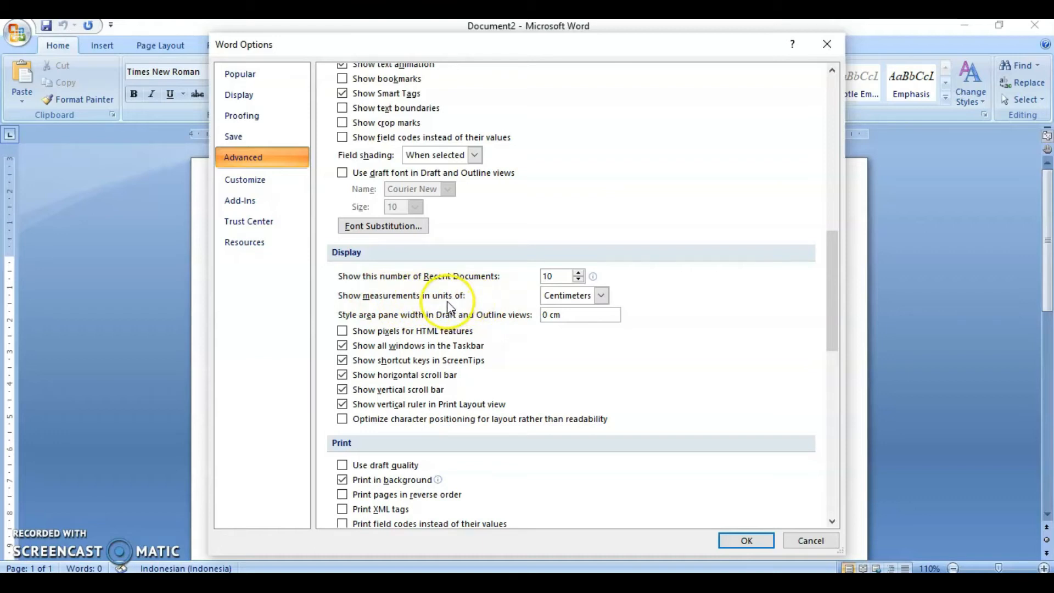
{"action": "left_click", "coordinate": [601, 295]}
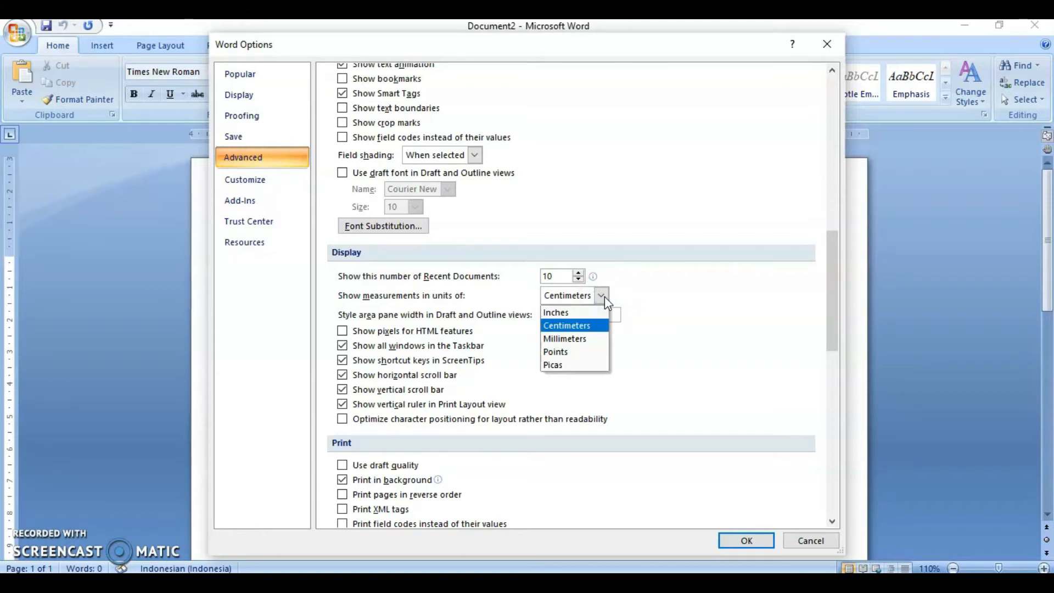
{"action": "left_click", "coordinate": [588, 330]}
{"action": "left_click", "coordinate": [587, 329]}
- Scroll through the Advanced options to review the editing, display, print and save settings
{"action": "scroll", "coordinate": [560, 365], "scroll_direction": "up", "scroll_amount": 2}
{"action": "scroll", "coordinate": [565, 372], "scroll_direction": "up", "scroll_amount": 3}
{"action": "scroll", "coordinate": [565, 372], "scroll_direction": "down", "scroll_amount": 10}
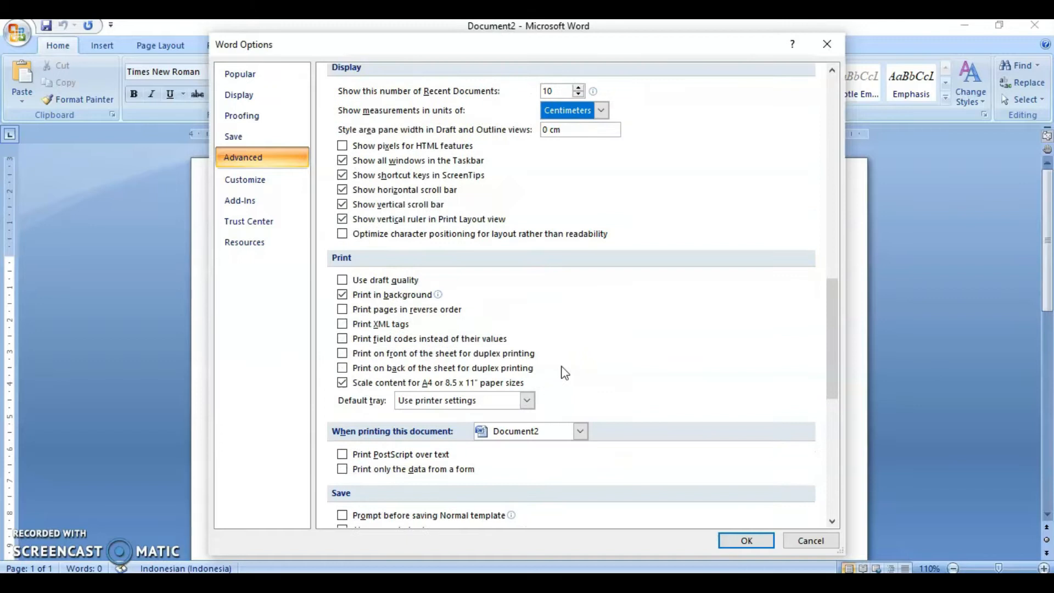
{"action": "scroll", "coordinate": [565, 372], "scroll_direction": "down", "scroll_amount": 5}
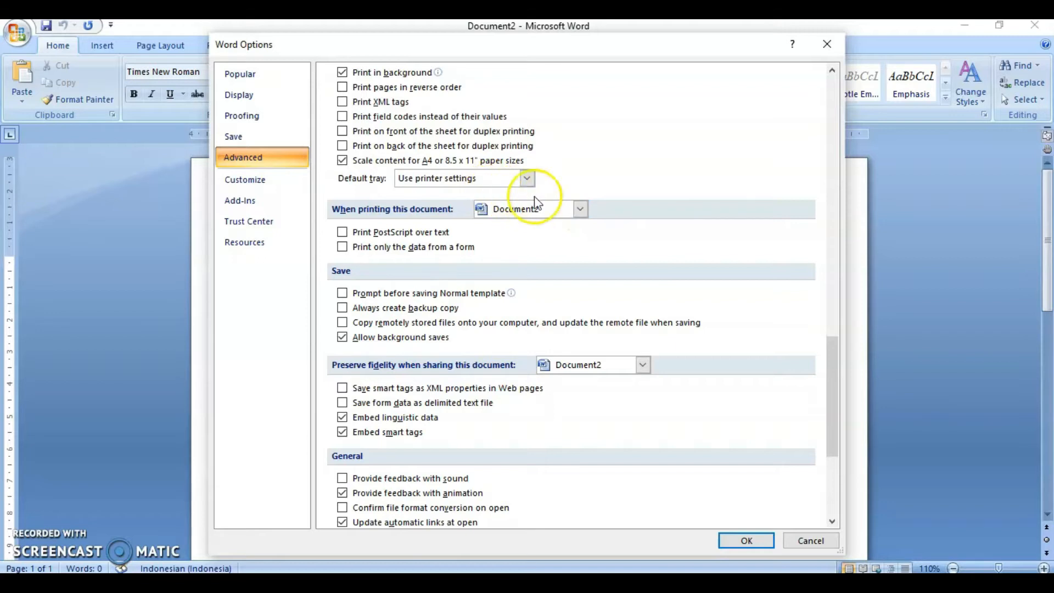
{"action": "scroll", "coordinate": [642, 439], "scroll_direction": "down", "scroll_amount": 5}
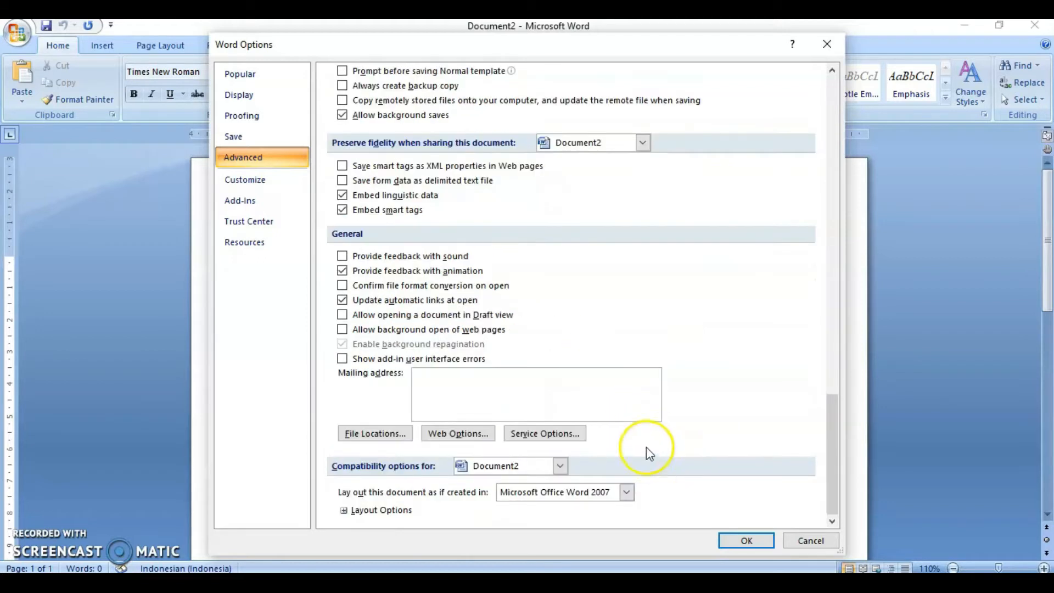
{"action": "scroll", "coordinate": [675, 420], "scroll_direction": "up", "scroll_amount": 10}
{"action": "scroll", "coordinate": [675, 411], "scroll_direction": "up", "scroll_amount": 12}
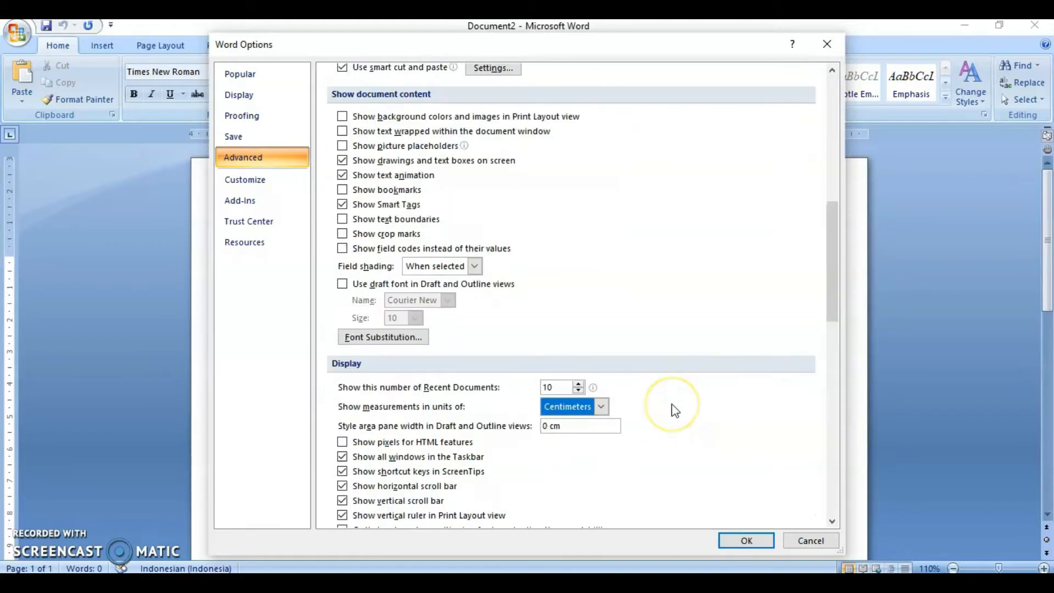
{"action": "scroll", "coordinate": [657, 410], "scroll_direction": "up", "scroll_amount": 1}
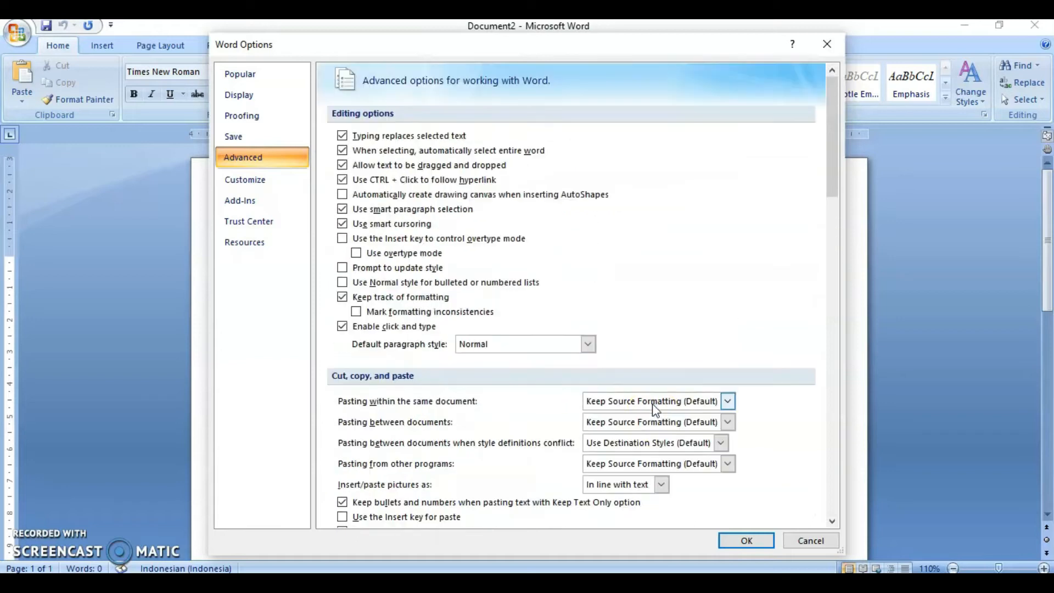
{"action": "scroll", "coordinate": [607, 358], "scroll_direction": "down", "scroll_amount": 6}
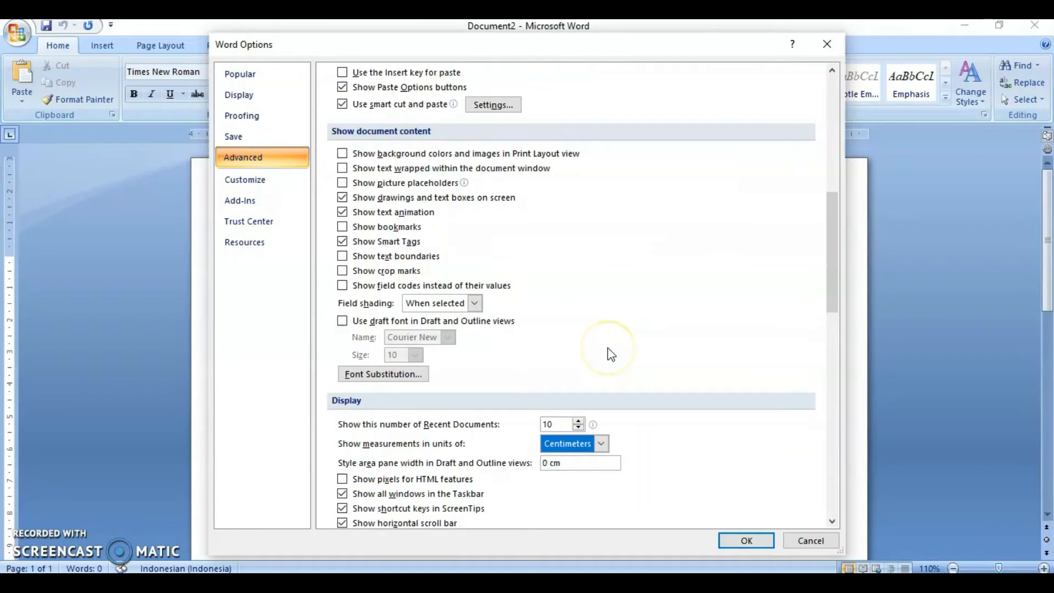
{"action": "scroll", "coordinate": [609, 354], "scroll_direction": "down", "scroll_amount": 3}
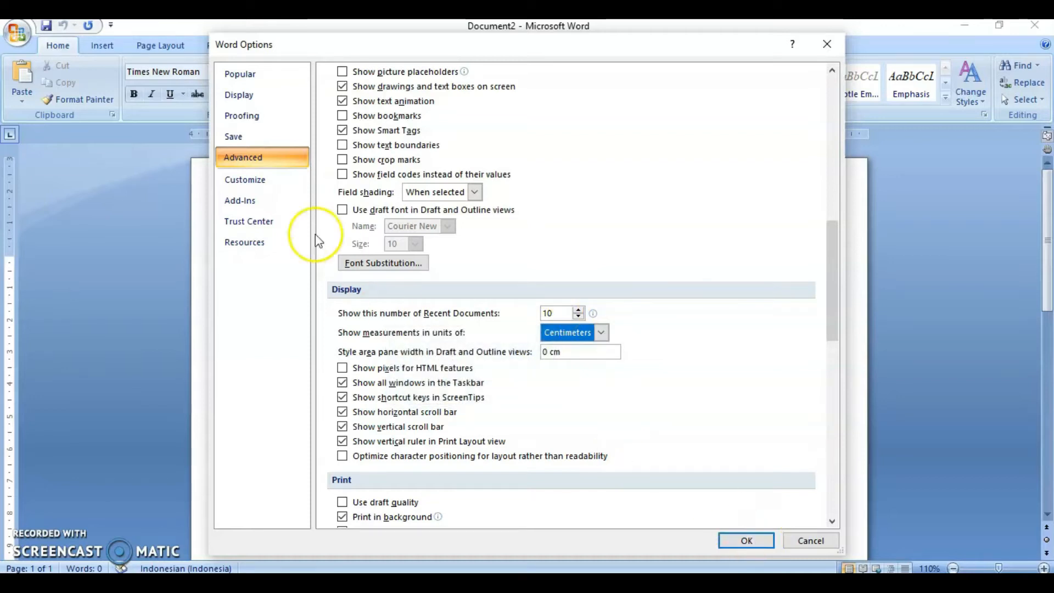
- Adjust the AutoRecover save interval in the Save options and apply the Word Options
{"action": "left_click", "coordinate": [264, 136]}
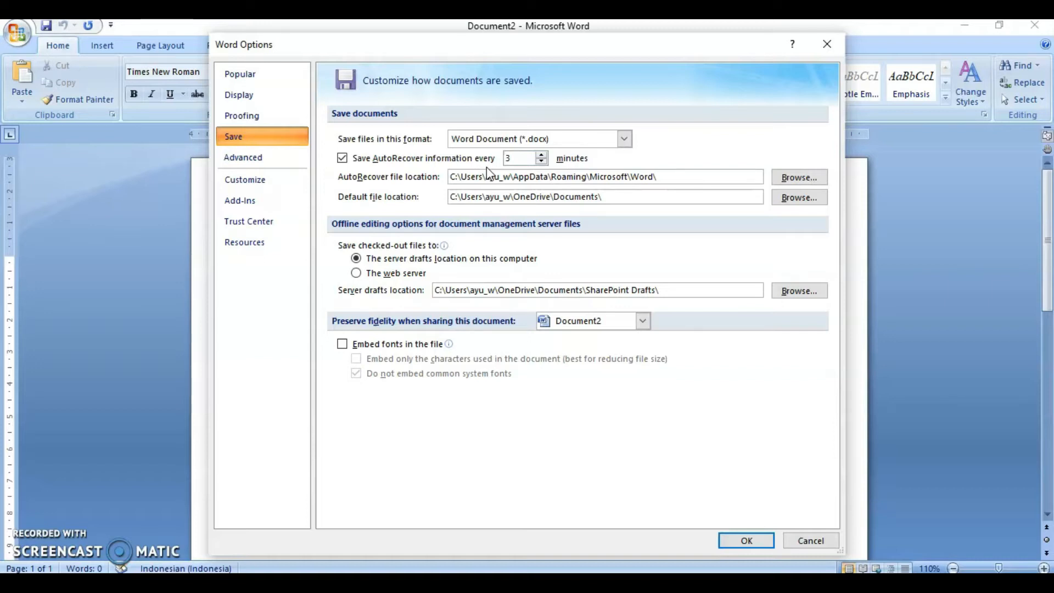
{"action": "left_click", "coordinate": [531, 160]}
{"action": "left_click", "coordinate": [527, 163]}
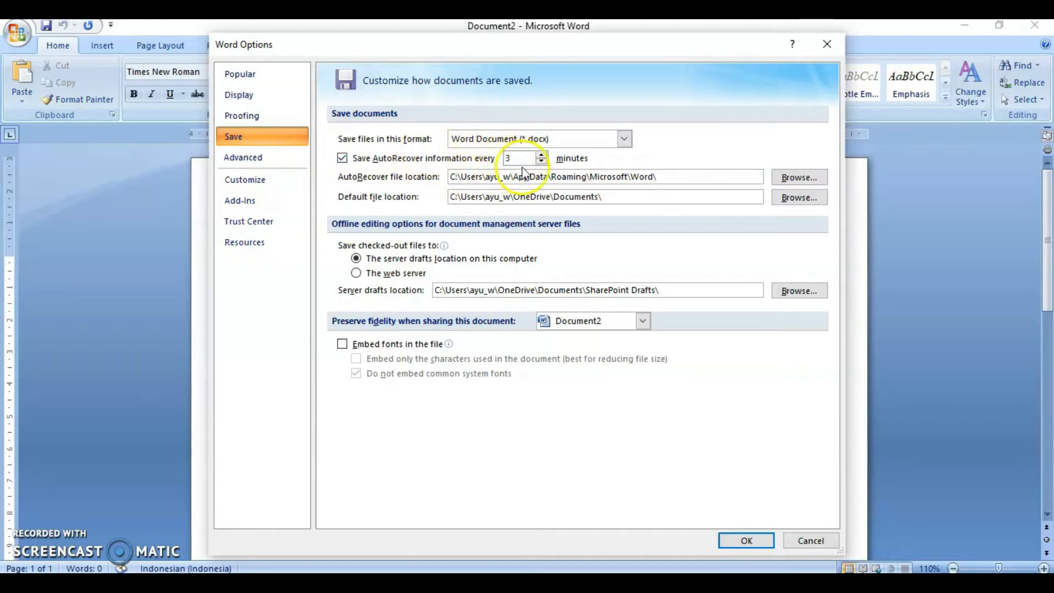
{"action": "type", "text": "3"}
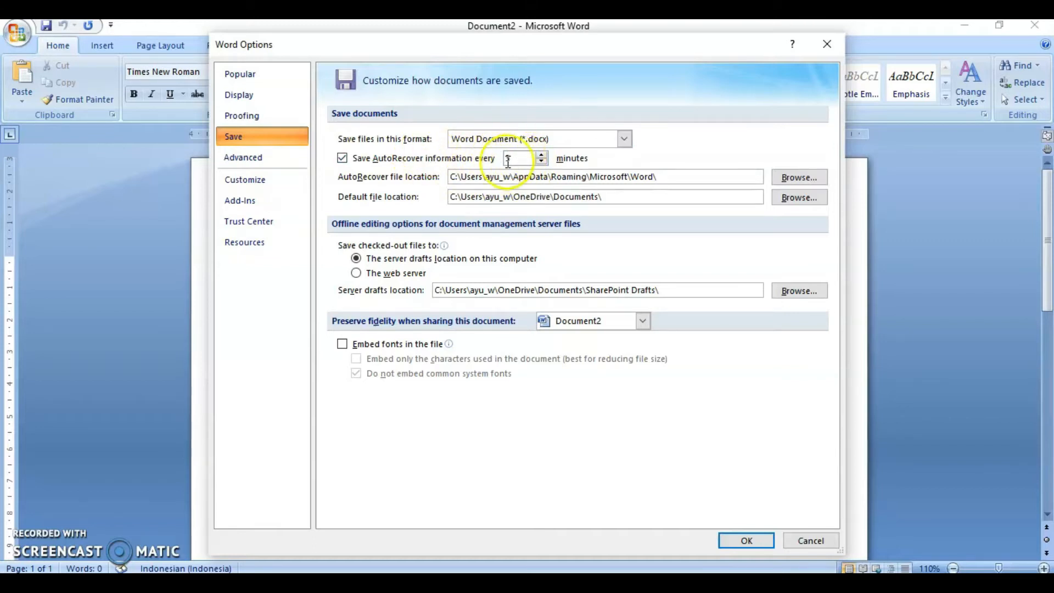
{"action": "left_click", "coordinate": [542, 155]}
{"action": "left_click", "coordinate": [541, 154]}
{"action": "left_click", "coordinate": [541, 155]}
{"action": "left_click", "coordinate": [542, 155]}
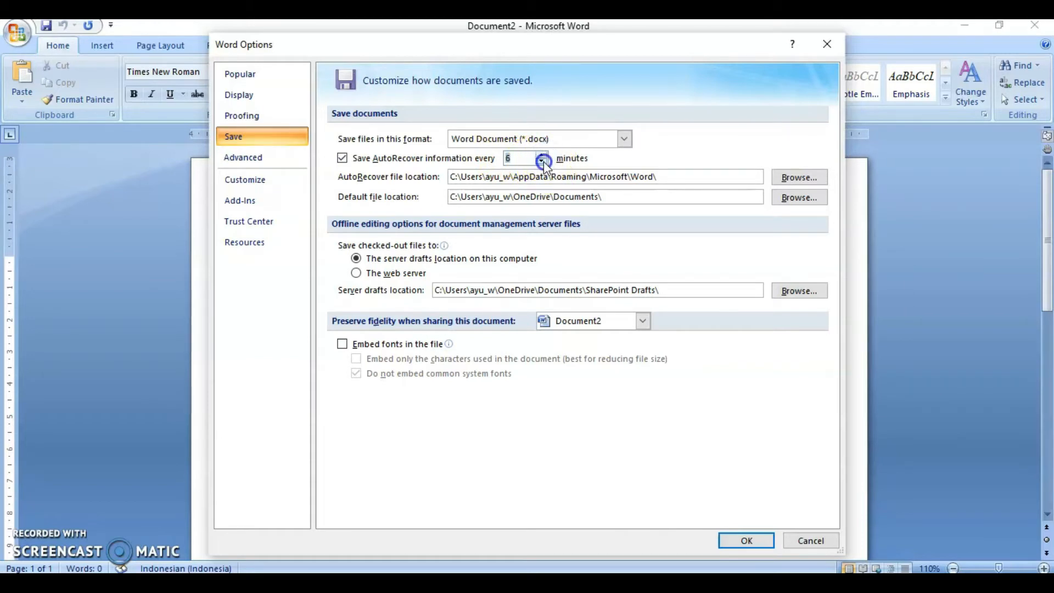
{"action": "left_click", "coordinate": [542, 162]}
{"action": "left_click", "coordinate": [541, 161]}
{"action": "left_click", "coordinate": [746, 539]}
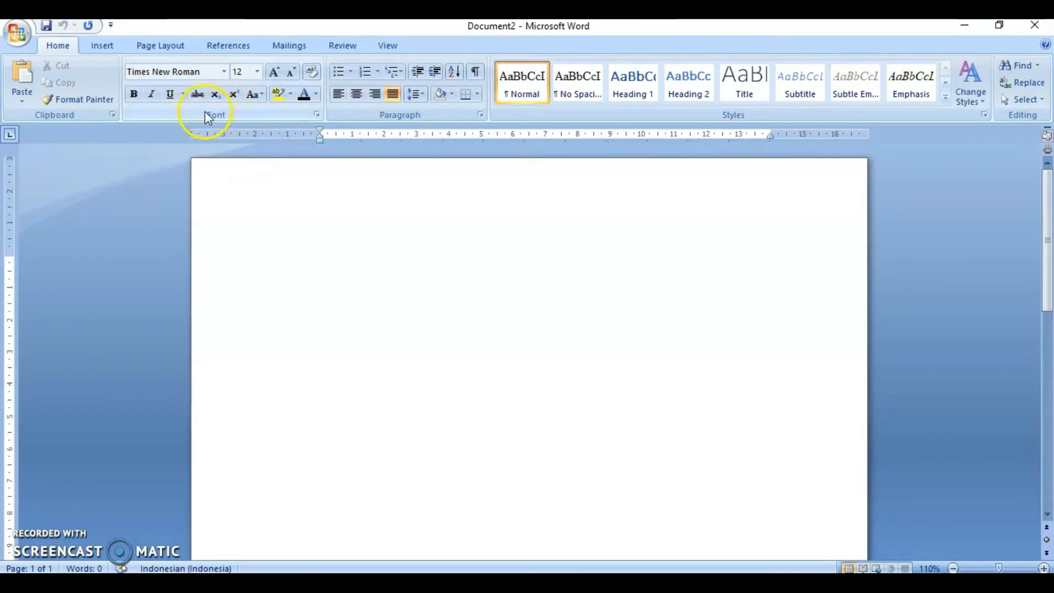
- Set Times New Roman, Regular, 12 pt as the default font for all new documents
{"action": "left_click", "coordinate": [319, 116]}
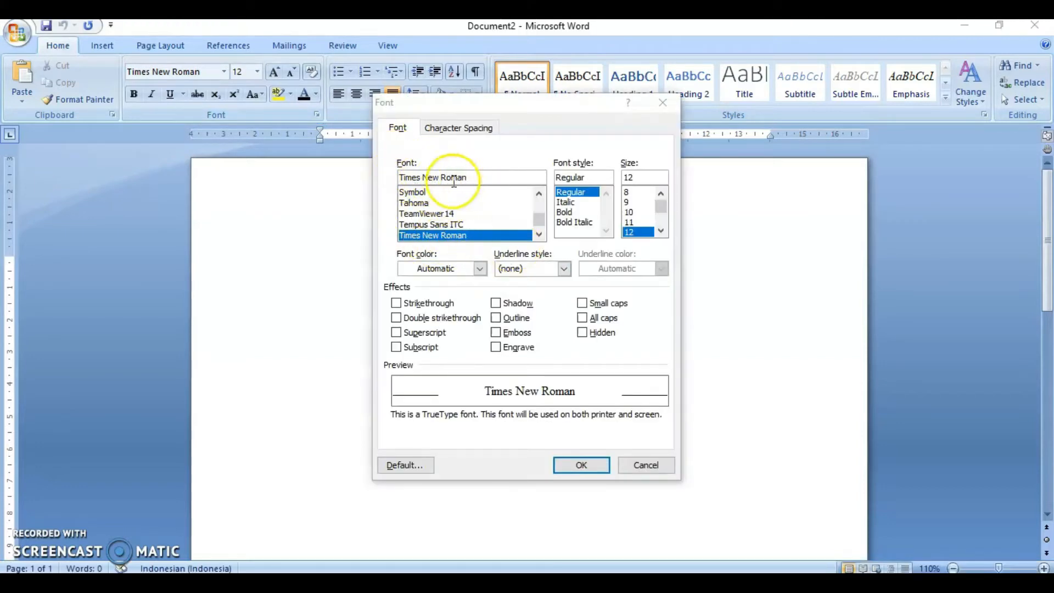
{"action": "left_click", "coordinate": [540, 234]}
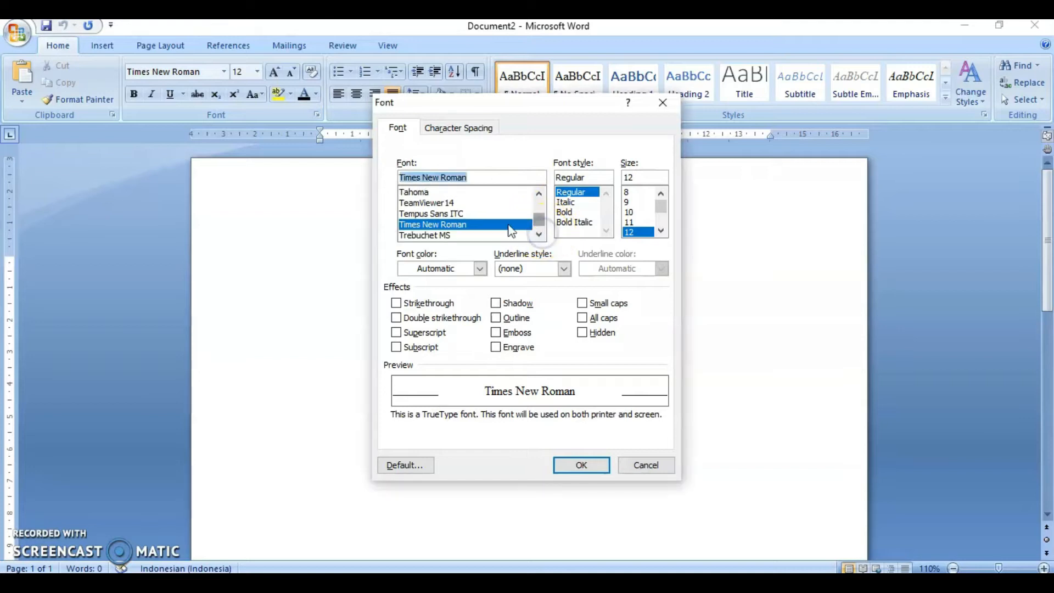
{"action": "type", "text": "ti"}
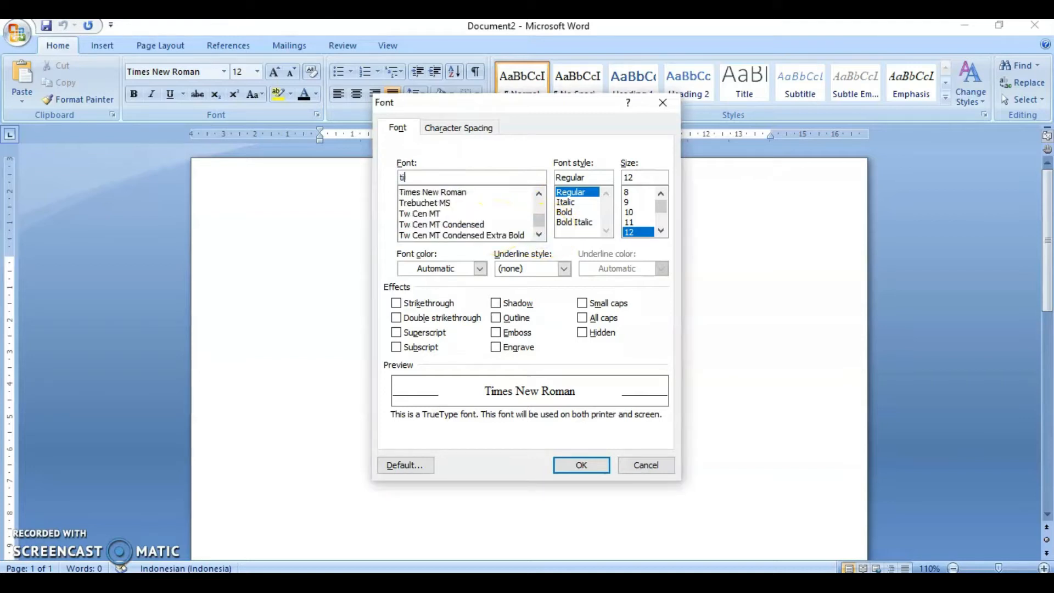
{"action": "left_click", "coordinate": [464, 192]}
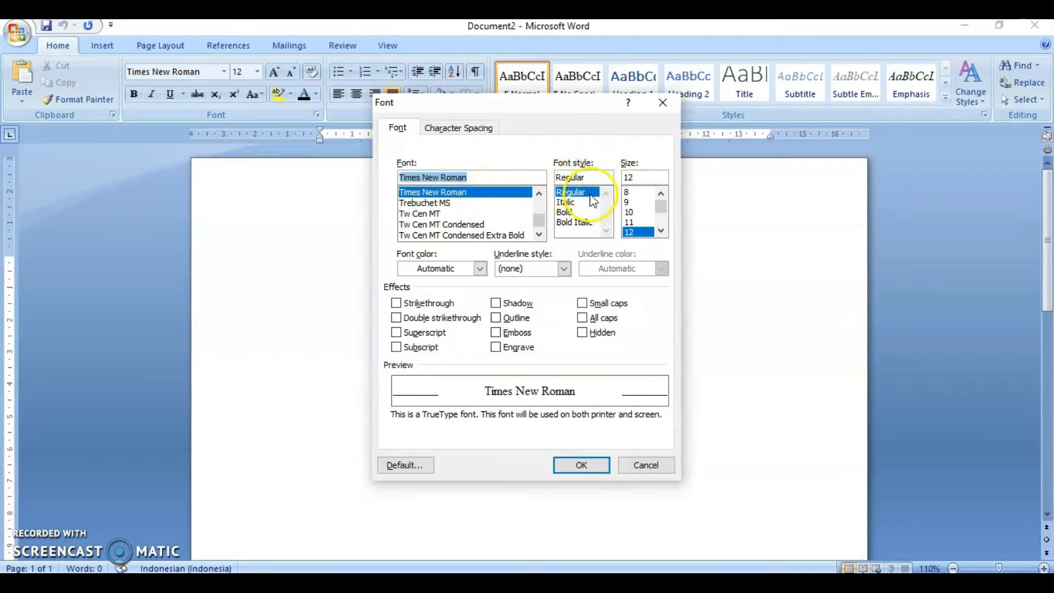
{"action": "left_click", "coordinate": [661, 231]}
{"action": "left_click", "coordinate": [660, 231]}
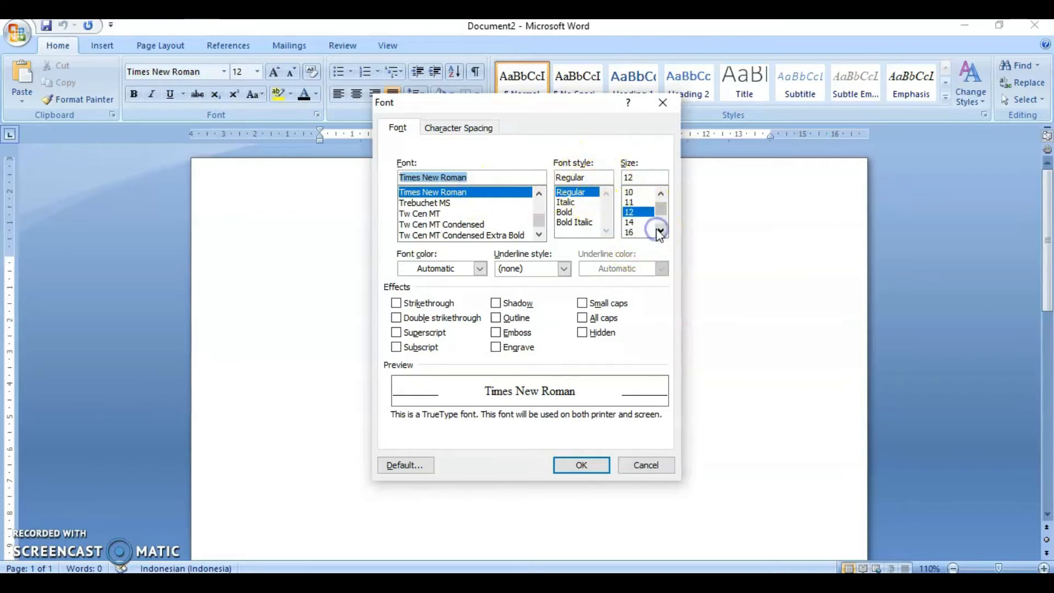
{"action": "left_click", "coordinate": [637, 214]}
{"action": "left_click", "coordinate": [420, 466]}
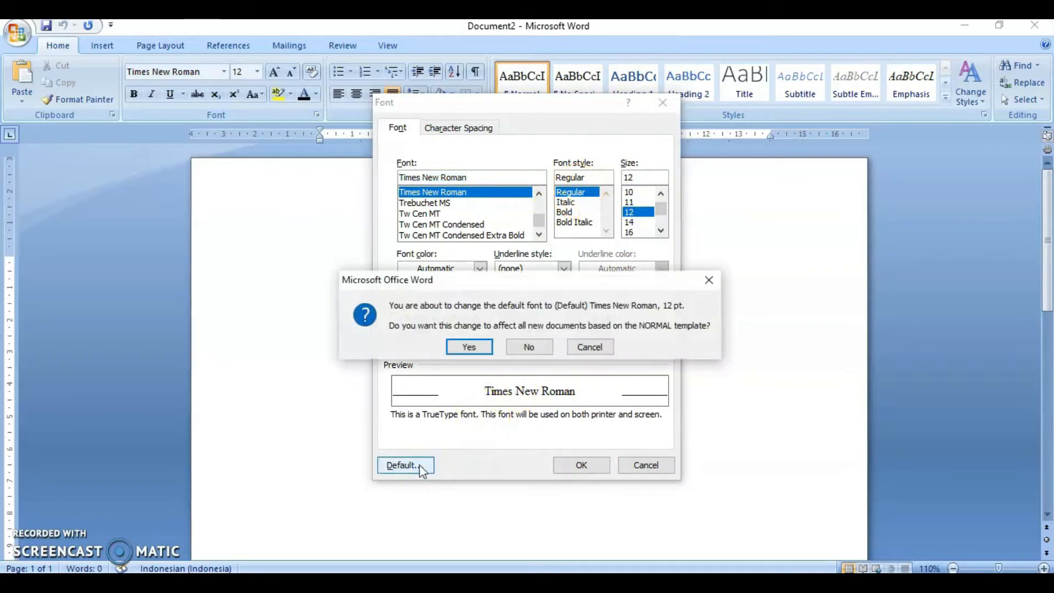
{"action": "left_click", "coordinate": [470, 347]}
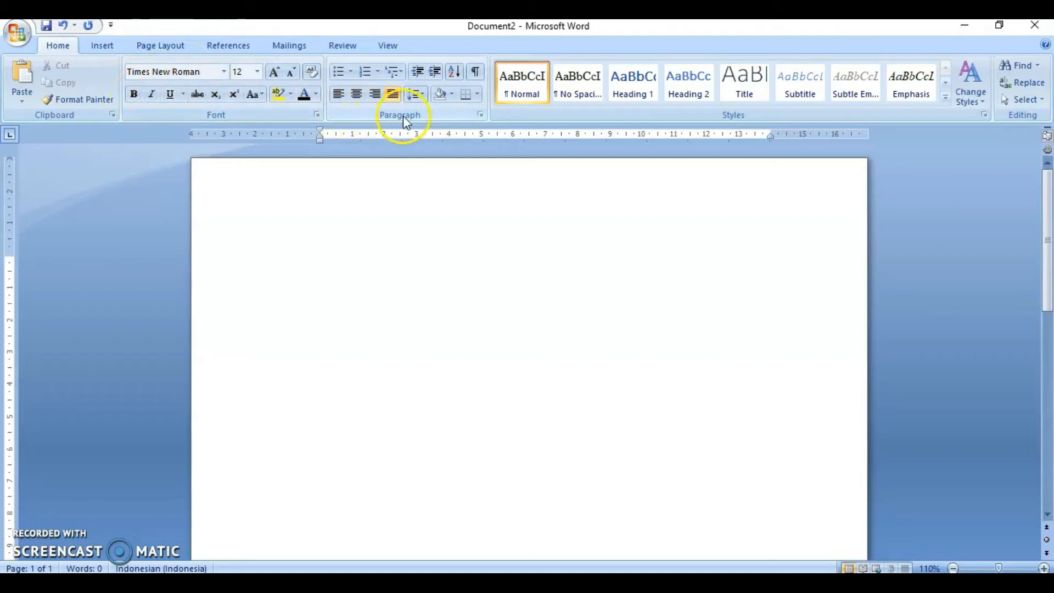
- Open the paragraph settings and set the alignment to Justified
{"action": "left_click", "coordinate": [482, 115]}
{"action": "left_click", "coordinate": [482, 113]}
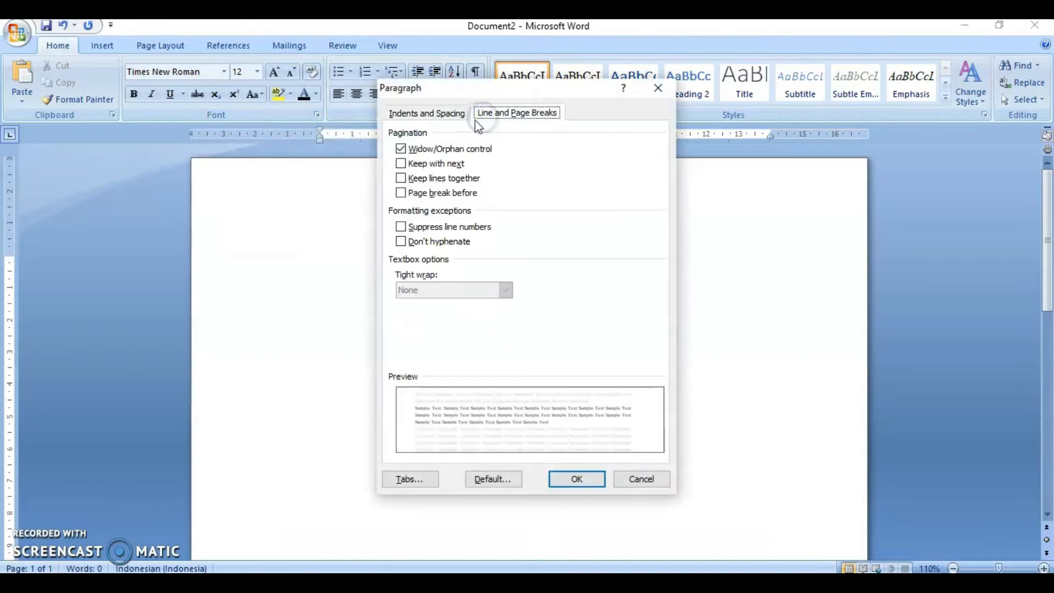
{"action": "left_click", "coordinate": [446, 112]}
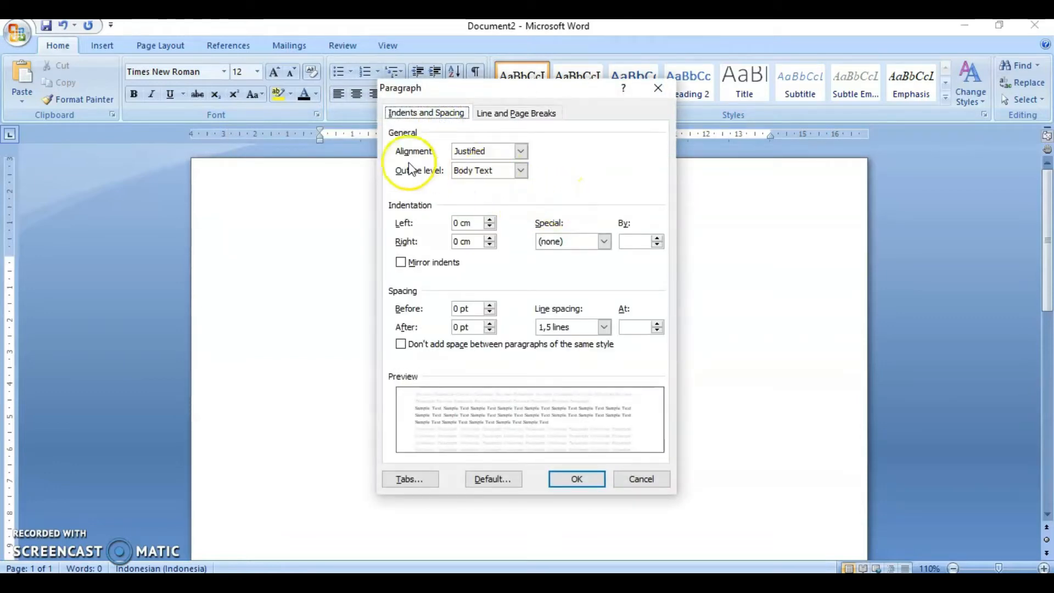
{"action": "left_click", "coordinate": [524, 153]}
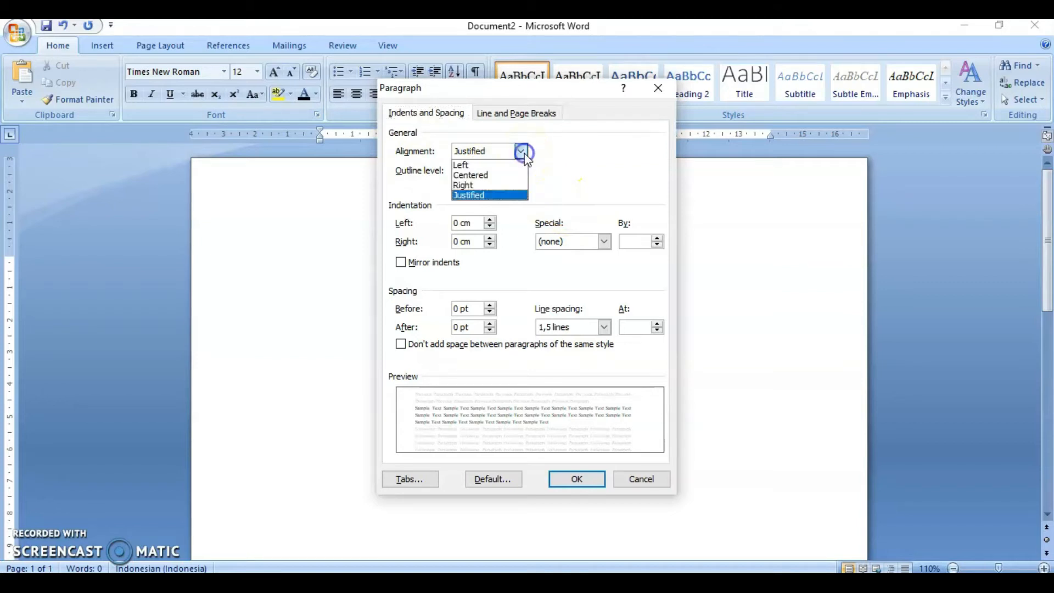
{"action": "left_click", "coordinate": [492, 196]}
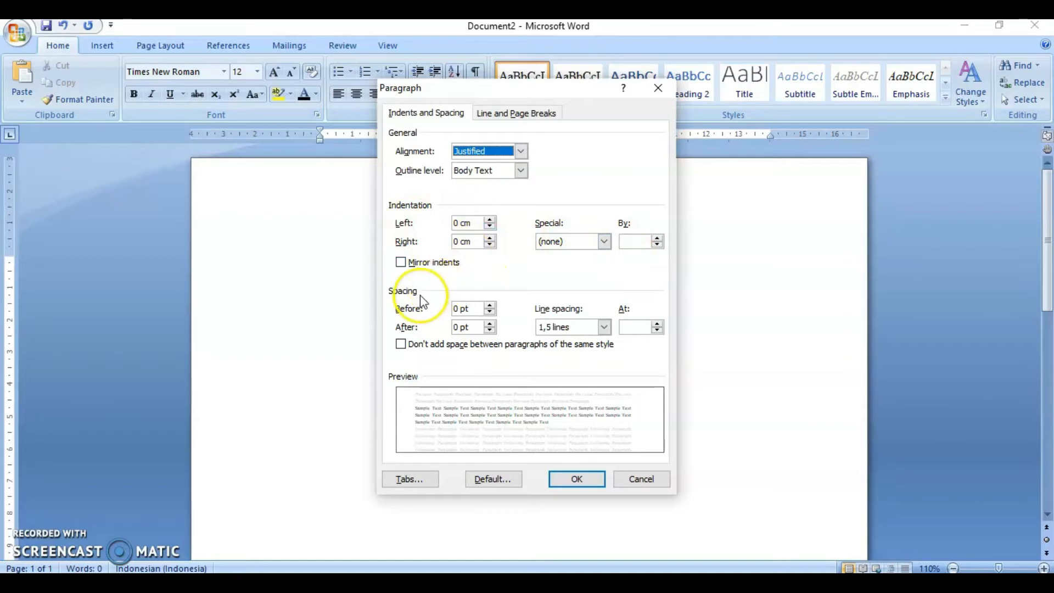
- Set paragraph spacing before and after to 0 pt with 1,5 lines line spacing, and make it the default for all new documents
{"action": "left_click", "coordinate": [449, 307]}
{"action": "left_click_drag", "start_coordinate": [450, 307], "coordinate": [460, 311]}
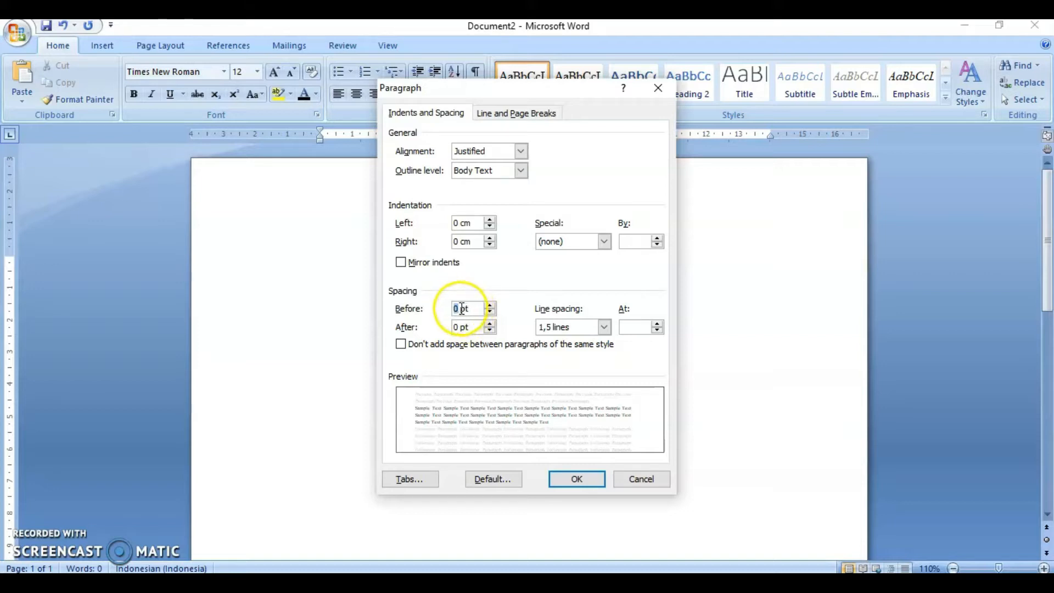
{"action": "left_click", "coordinate": [436, 314]}
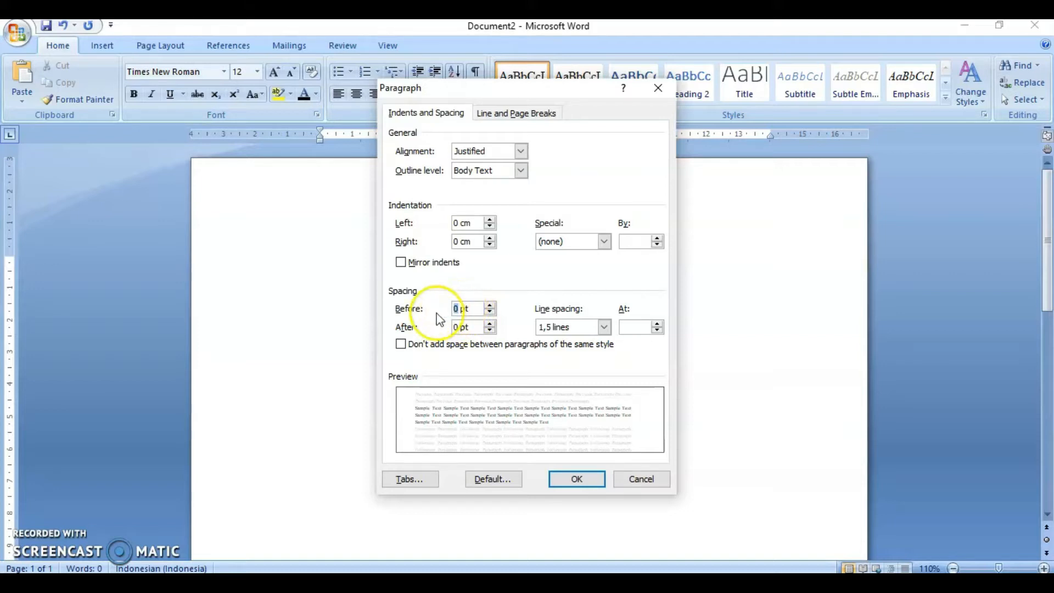
{"action": "left_click", "coordinate": [412, 310]}
{"action": "left_click", "coordinate": [462, 327]}
{"action": "left_click", "coordinate": [603, 327]}
{"action": "left_click", "coordinate": [592, 351]}
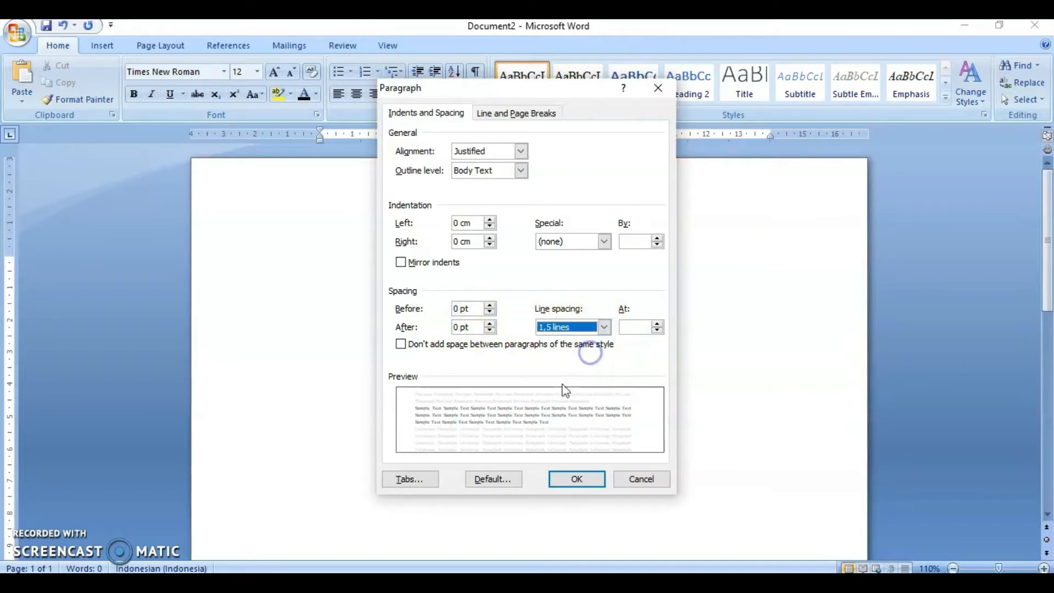
{"action": "left_click", "coordinate": [479, 481]}
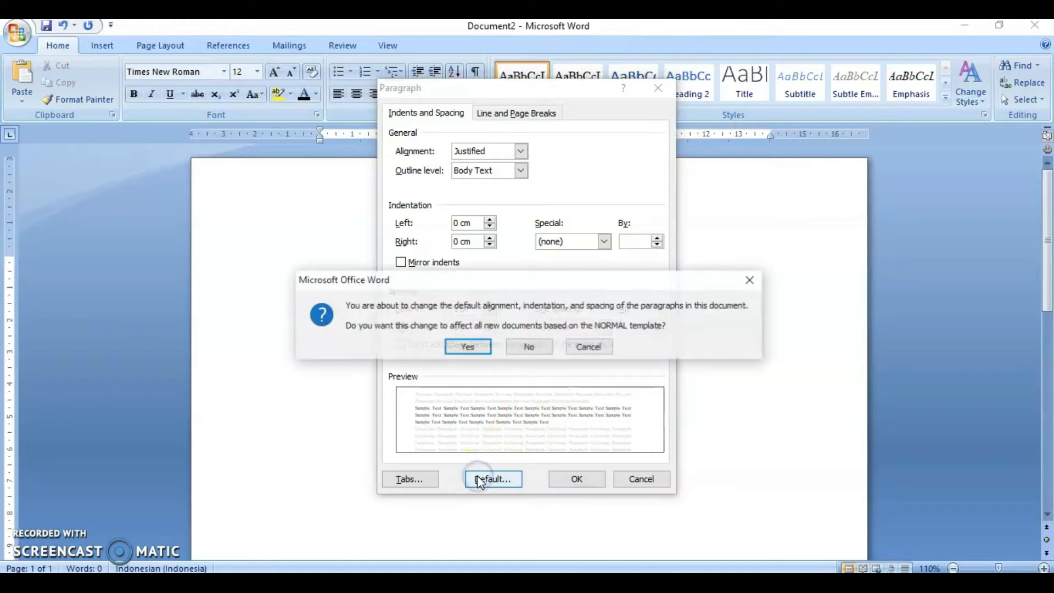
{"action": "left_click", "coordinate": [469, 348]}
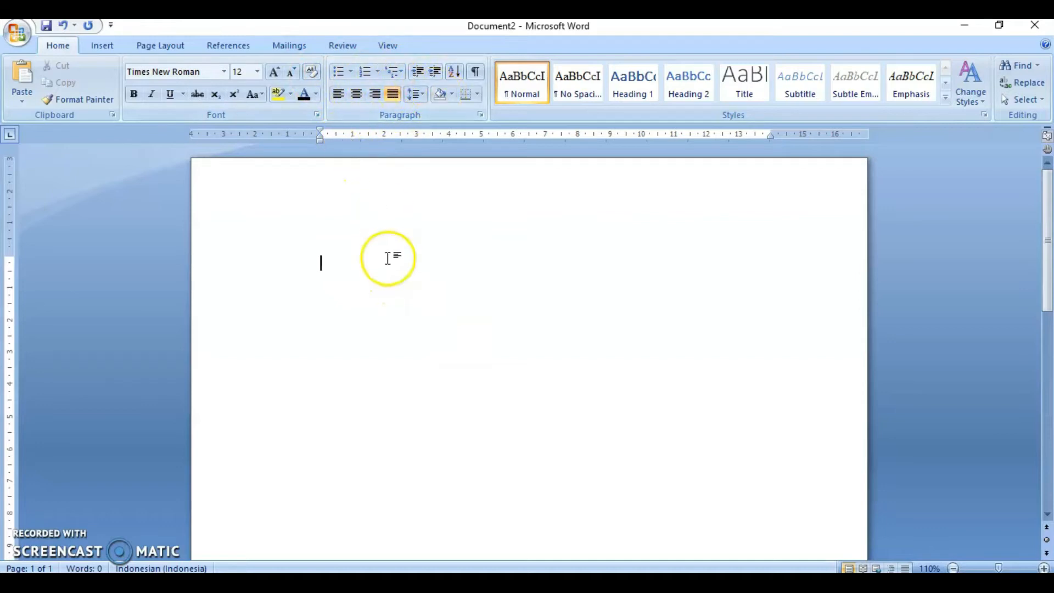
- Open Custom Margins and set the page margins to 3 cm top, 4 cm left, 3 cm bottom and 3 cm right
{"action": "left_click", "coordinate": [186, 45]}
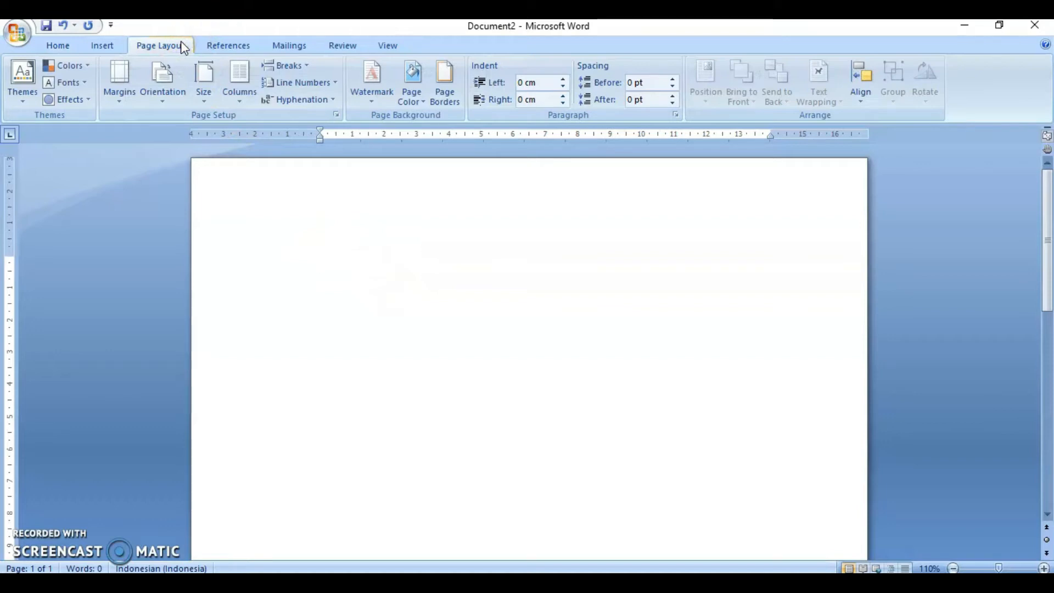
{"action": "left_click", "coordinate": [124, 97]}
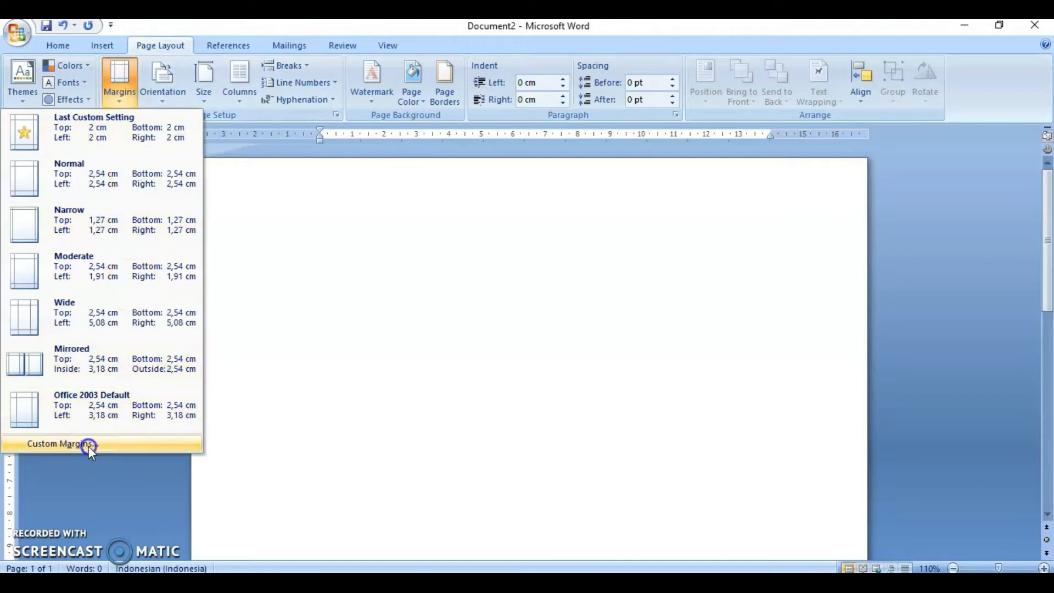
{"action": "left_click", "coordinate": [86, 444]}
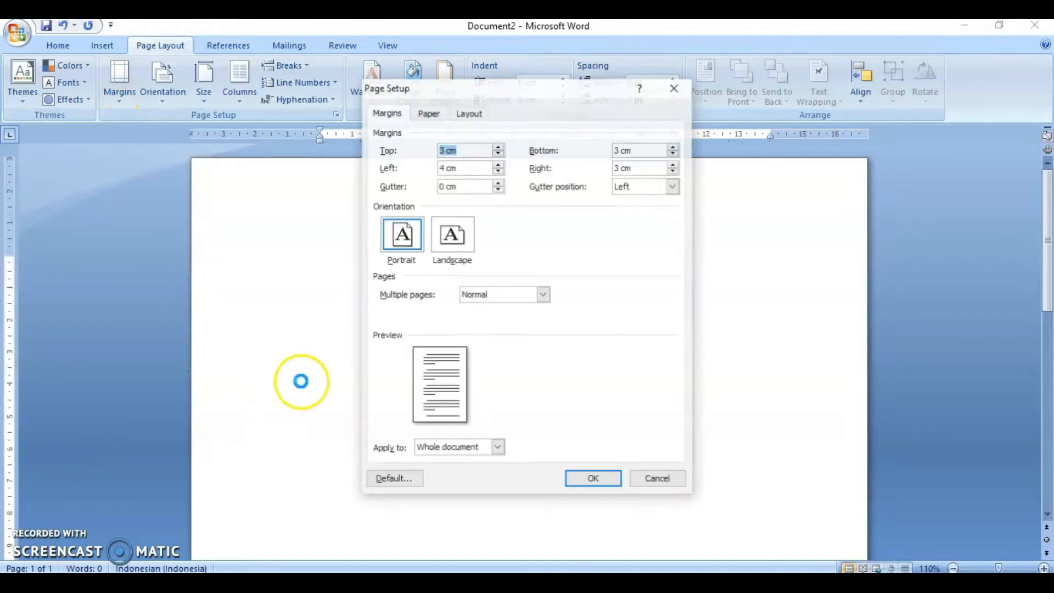
{"action": "key", "text": "Tab"}
{"action": "key", "text": "Tab"}
{"action": "key", "text": "Tab"}
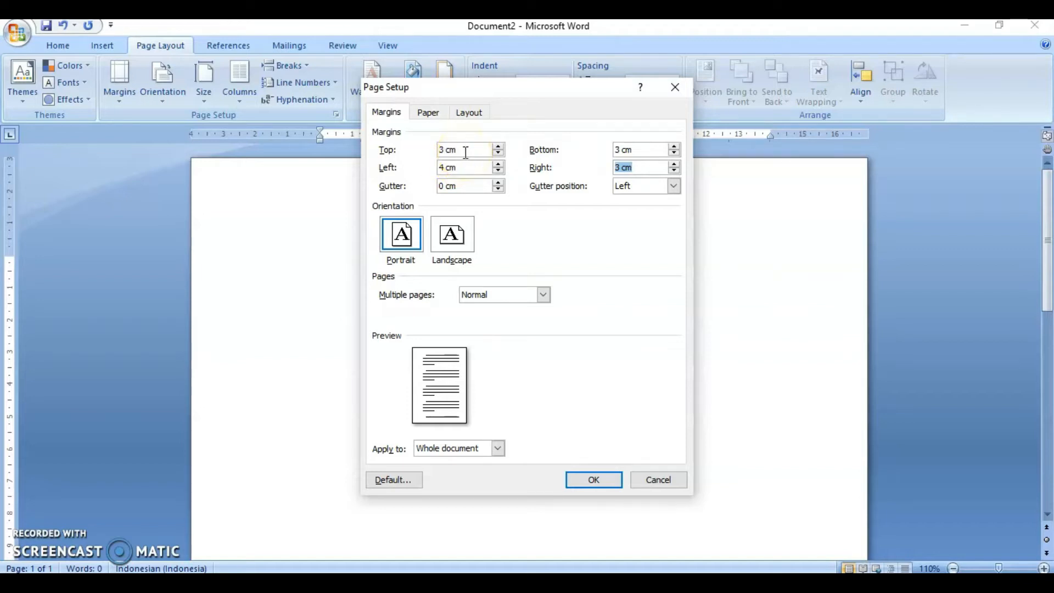
{"action": "left_click", "coordinate": [465, 153]}
{"action": "key", "text": "BackSpace"}
{"action": "key", "text": "BackSpace"}
{"action": "key", "text": "BackSpace"}
{"action": "key", "text": "Tab"}
{"action": "type", "text": "34"}
{"action": "key", "text": "Tab"}
{"action": "type", "text": "3"}
- Choose A4 paper size and save the page setup as the default for all new documents
{"action": "left_click", "coordinate": [427, 115]}
{"action": "left_click", "coordinate": [475, 150]}
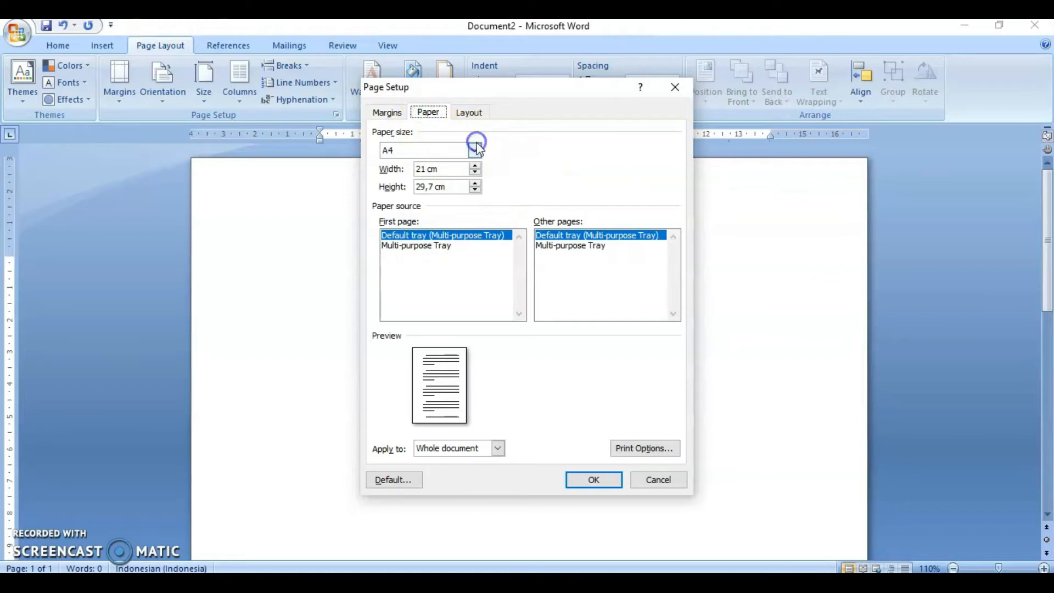
{"action": "left_click", "coordinate": [437, 204]}
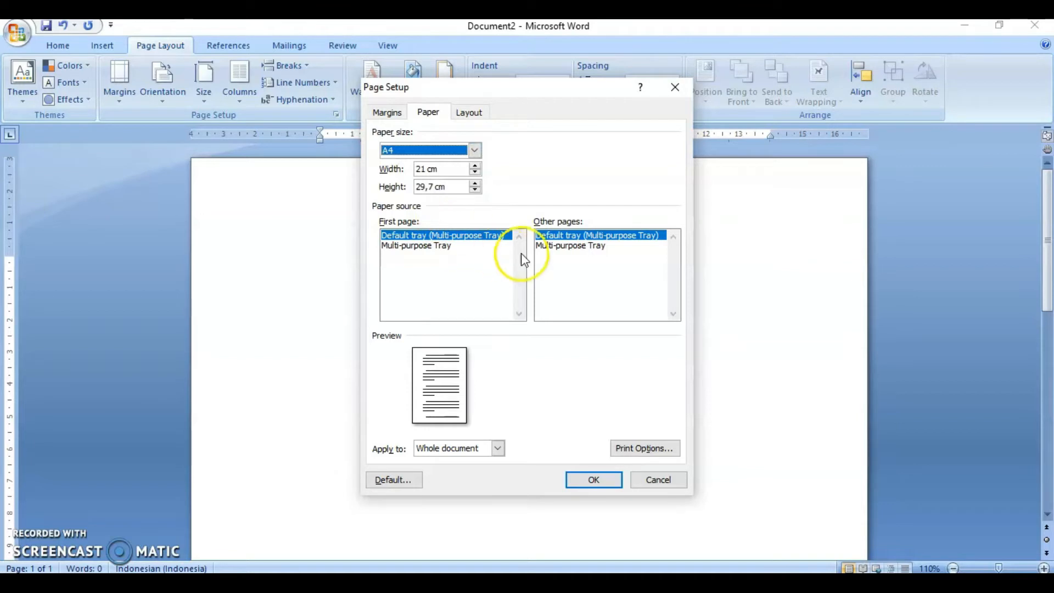
{"action": "left_click", "coordinate": [396, 479]}
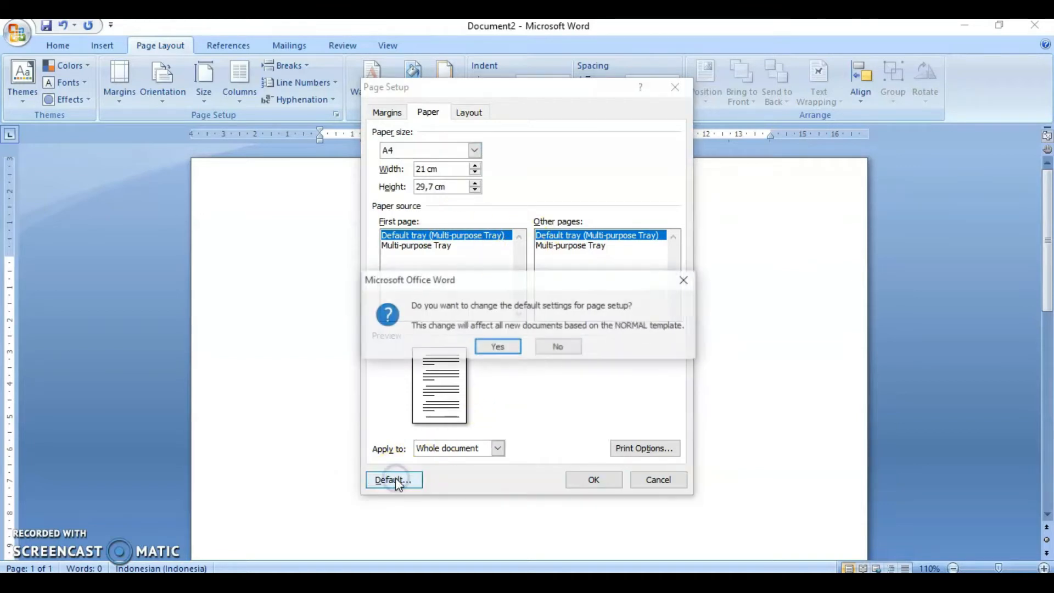
{"action": "left_click", "coordinate": [505, 346]}
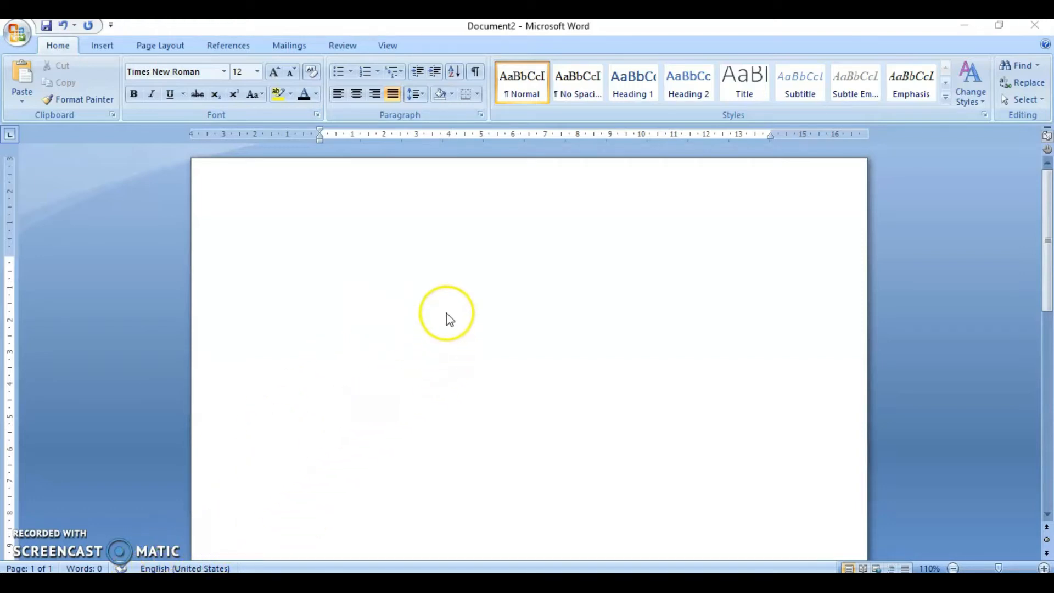
- Type The in the document and make Indonesian (Indonesia) the default language with spelling checks off and automatic language detection on
{"action": "left_click", "coordinate": [450, 266]}
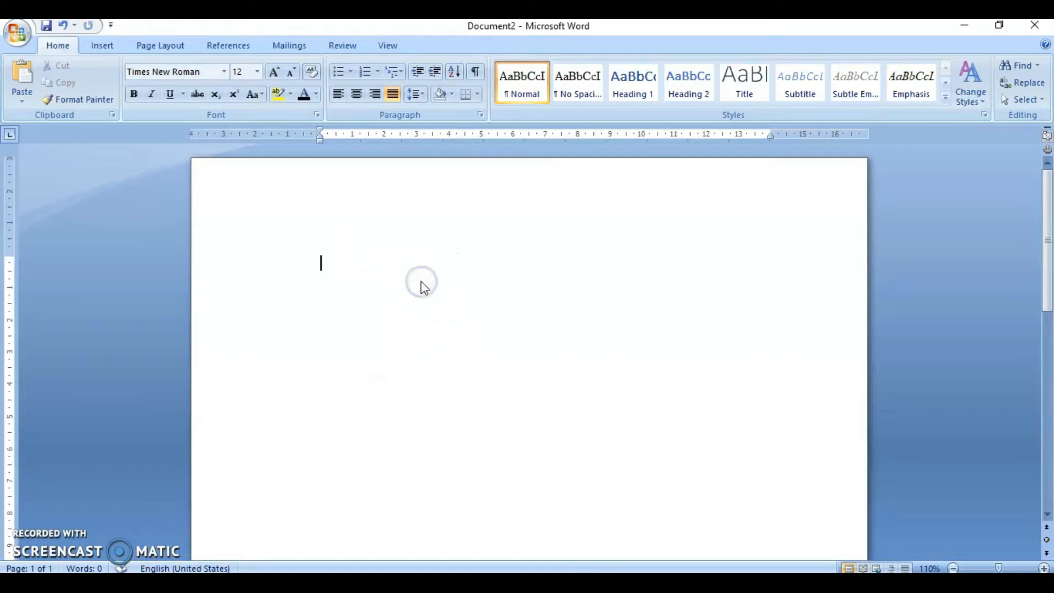
{"action": "type", "text": "The"}
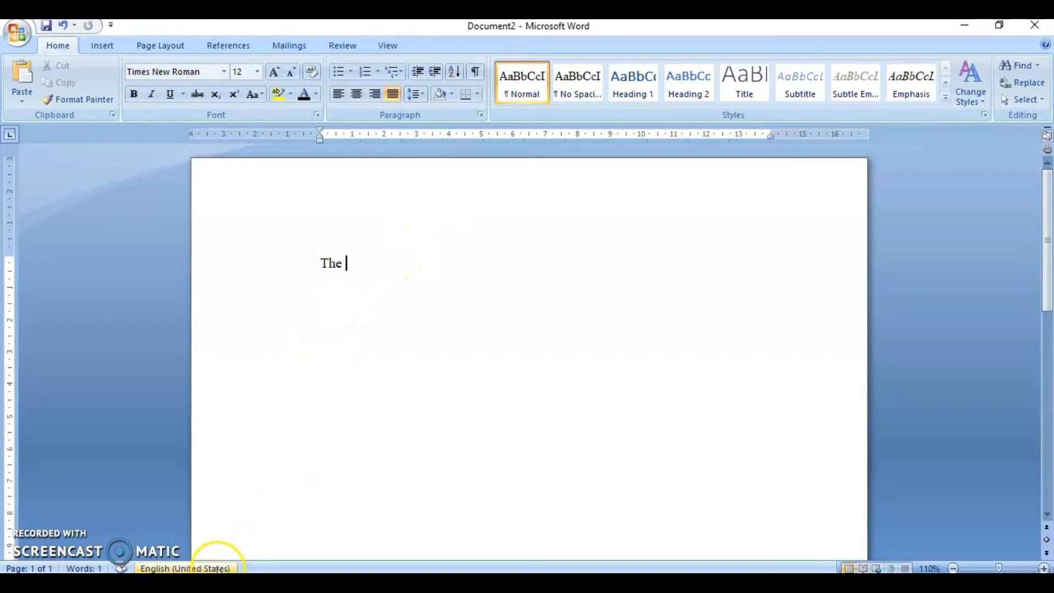
{"action": "left_click", "coordinate": [217, 567]}
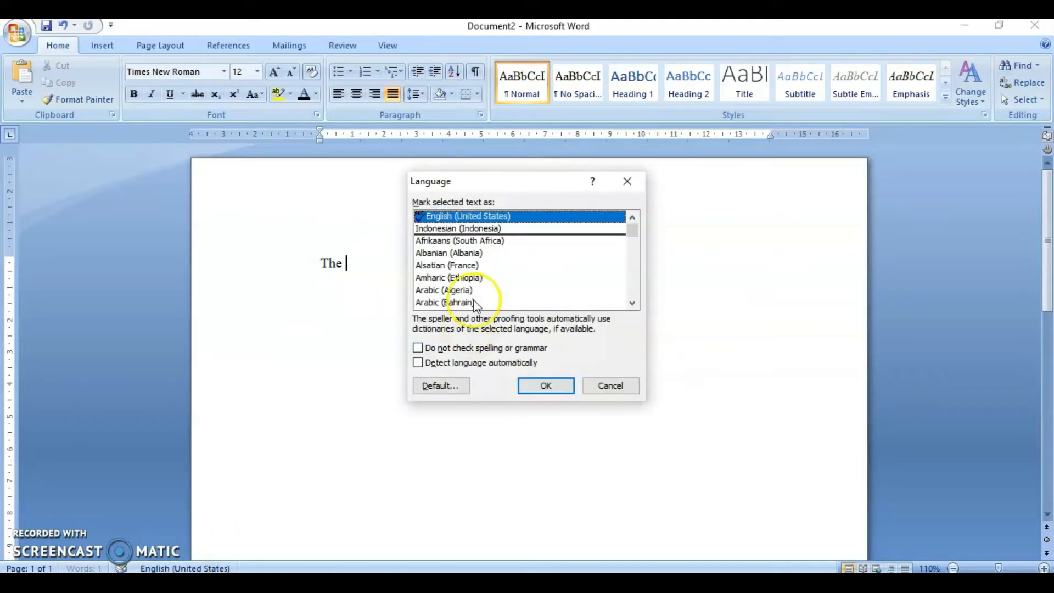
{"action": "left_click", "coordinate": [480, 229]}
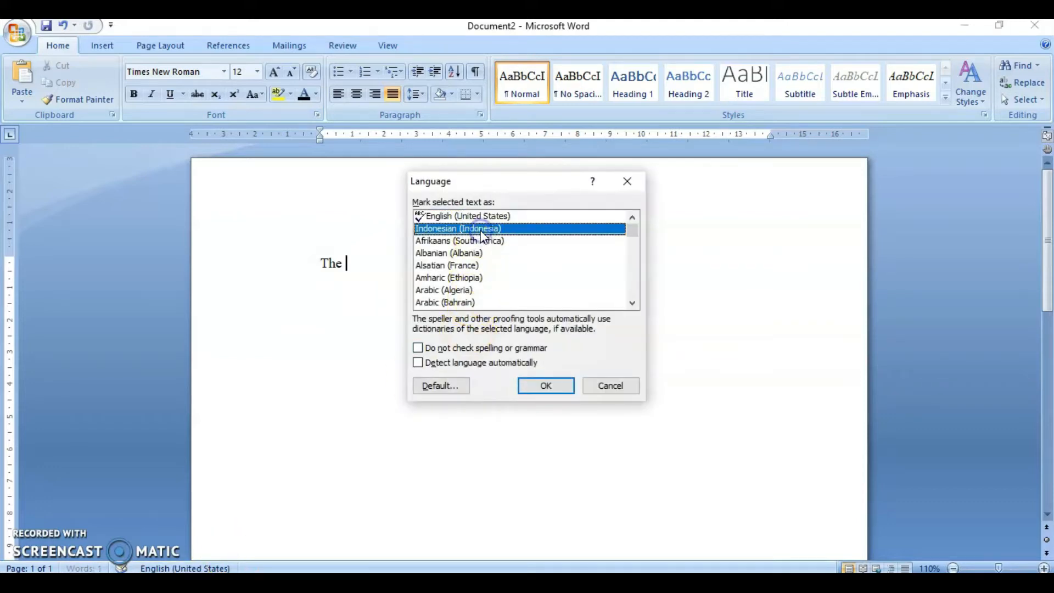
{"action": "left_click", "coordinate": [417, 348]}
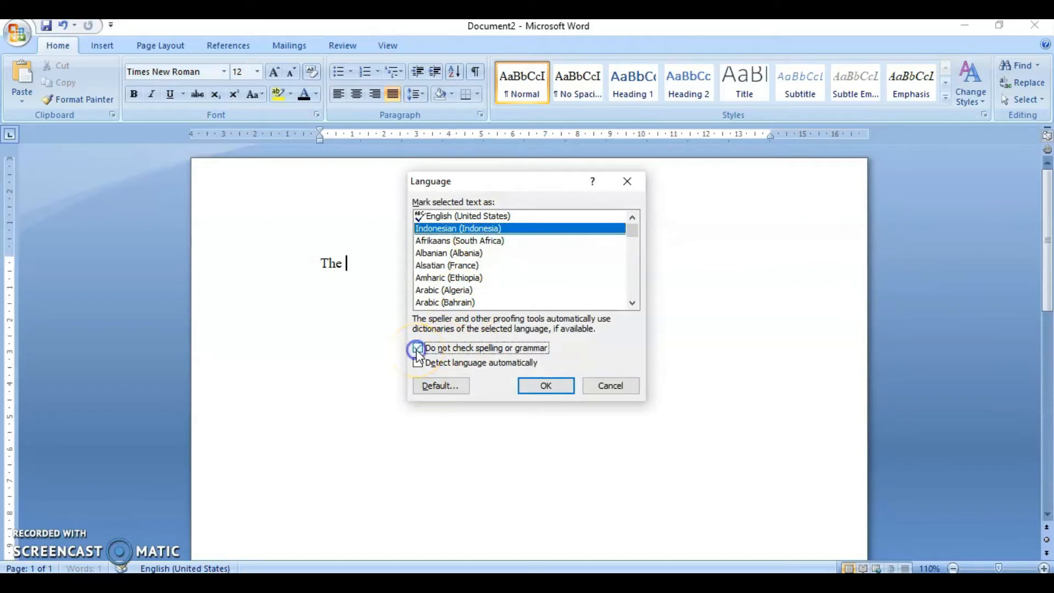
{"action": "left_click", "coordinate": [416, 363]}
{"action": "left_click", "coordinate": [426, 387]}
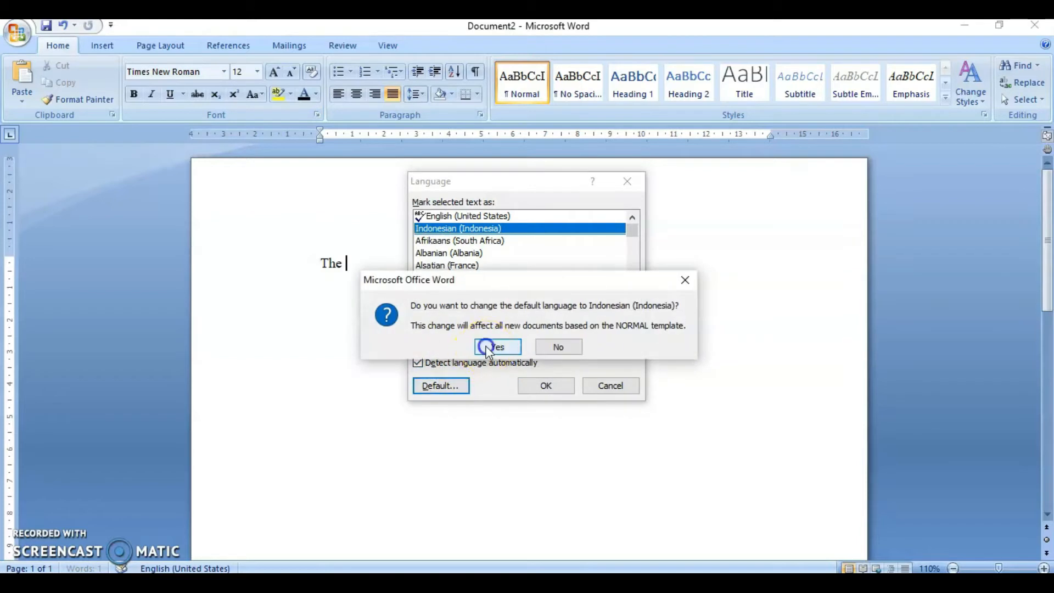
{"action": "left_click", "coordinate": [481, 351]}
{"action": "left_click", "coordinate": [535, 383]}
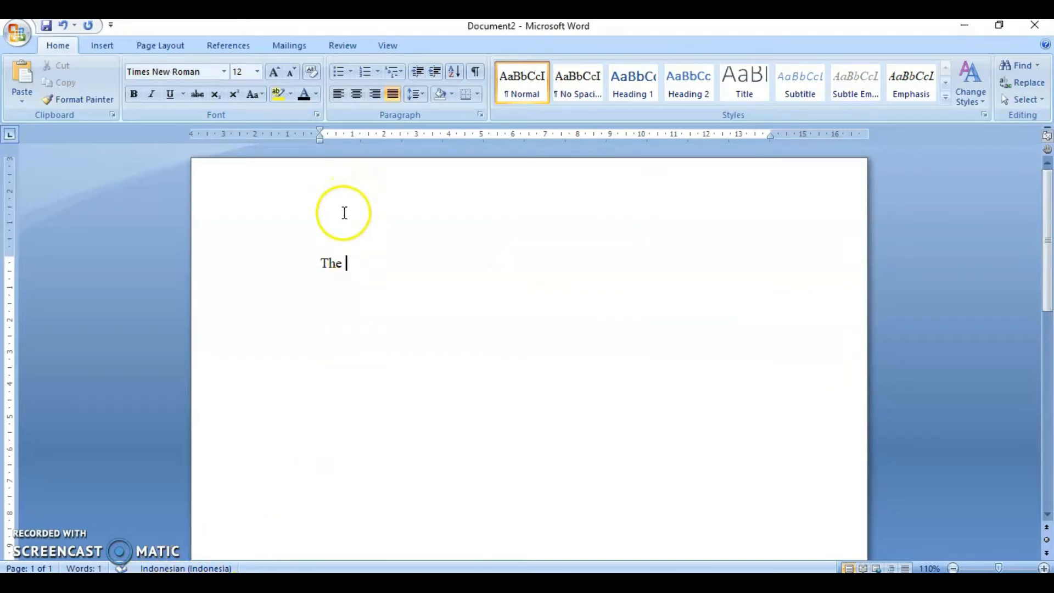
- Reapply Indonesian (Indonesia) as the default language for new documents through the Set Language command
{"action": "left_click", "coordinate": [348, 45]}
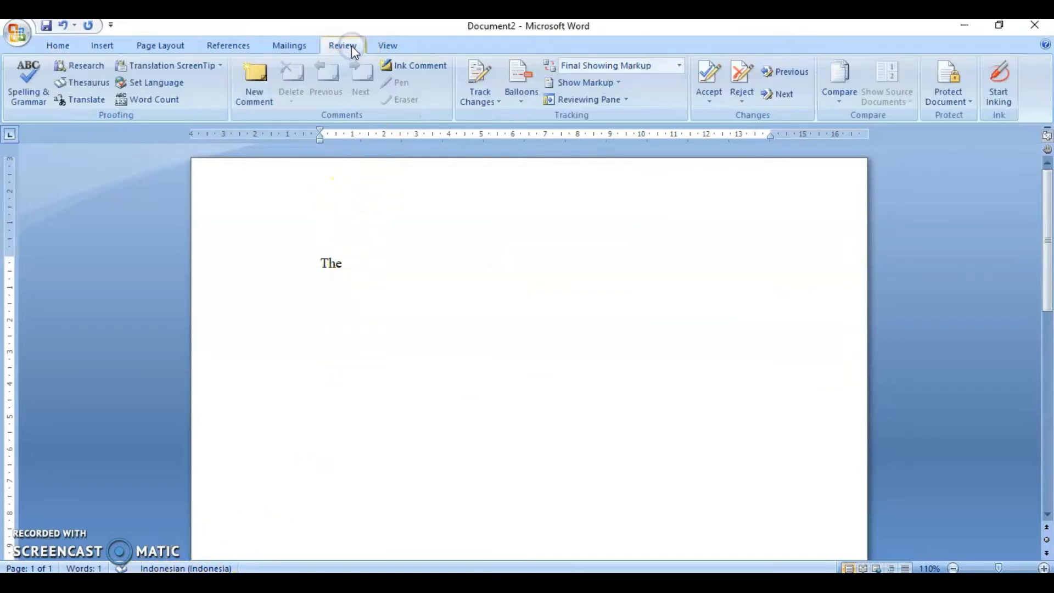
{"action": "left_click", "coordinate": [169, 84]}
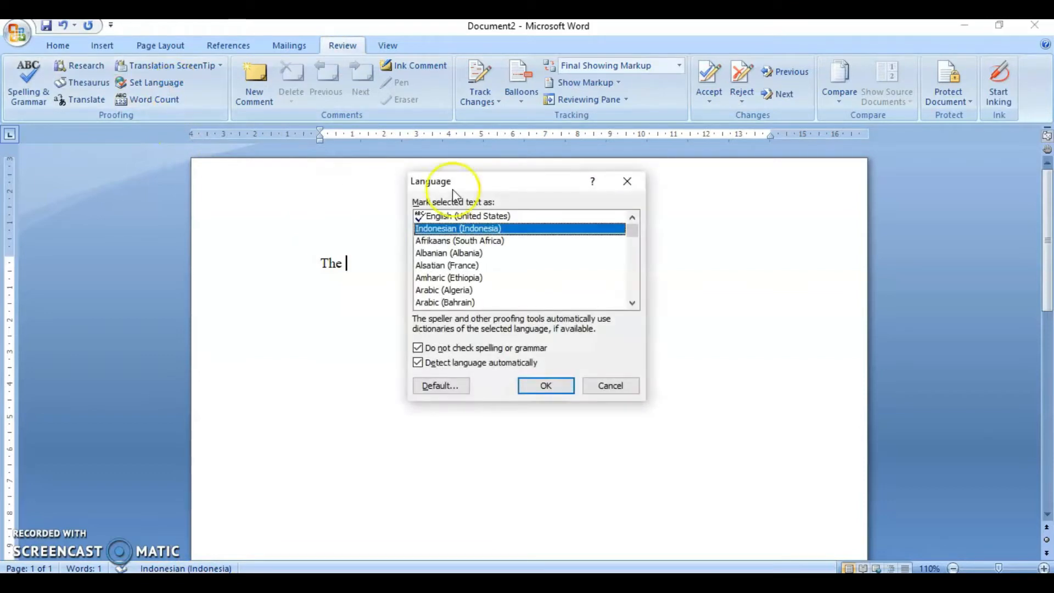
{"action": "double_click", "coordinate": [530, 229]}
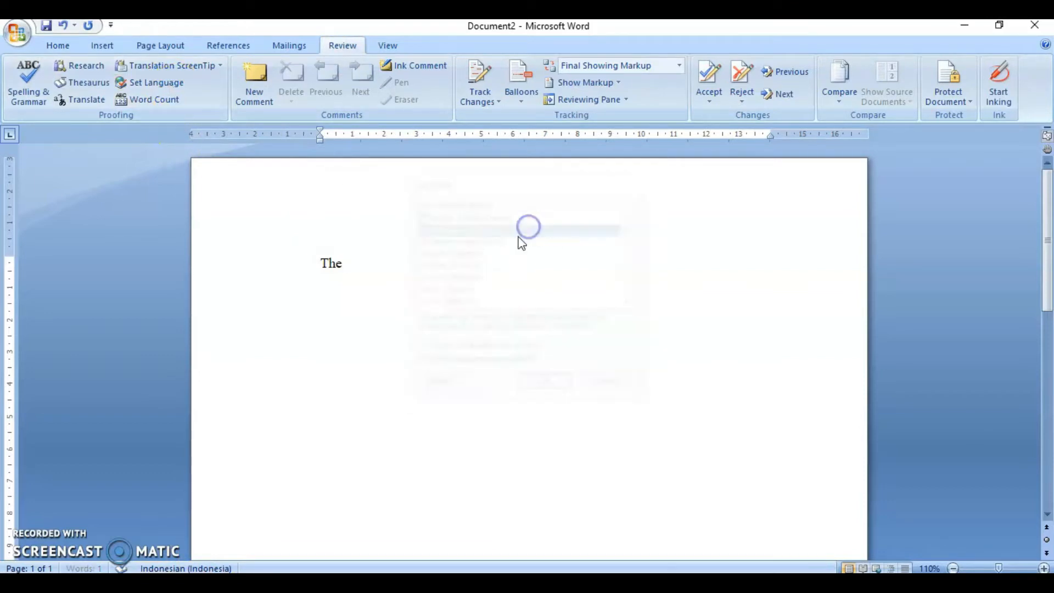
{"action": "left_click", "coordinate": [147, 83]}
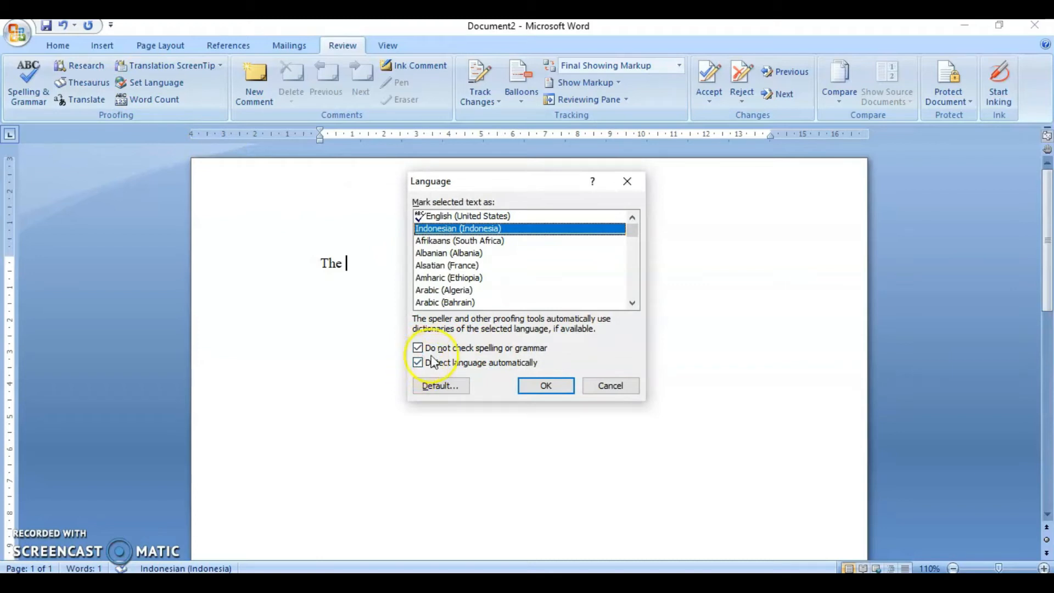
{"action": "left_click", "coordinate": [440, 386]}
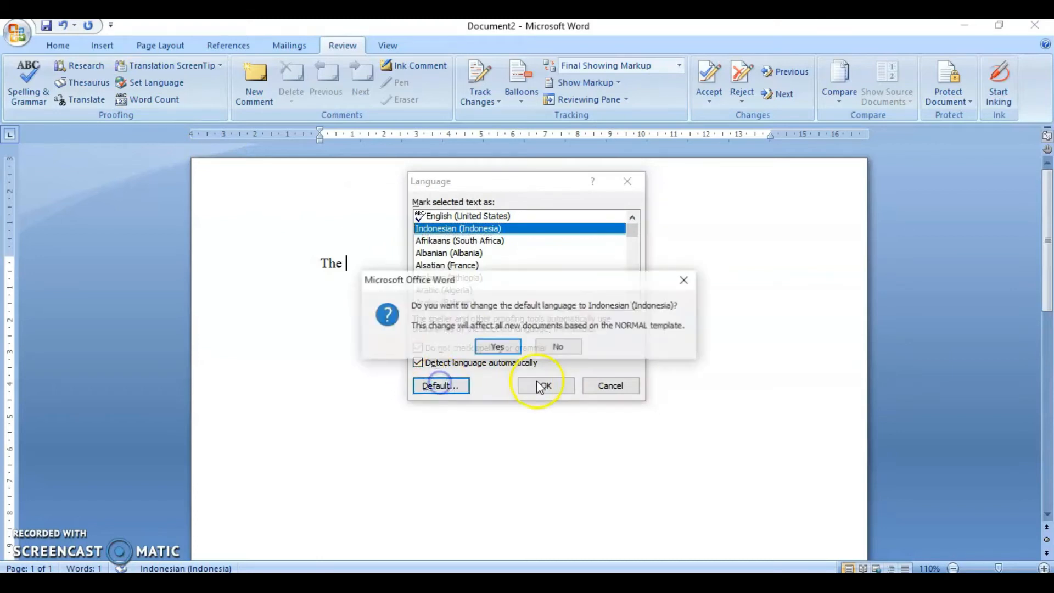
{"action": "left_click", "coordinate": [437, 345]}
{"action": "left_click", "coordinate": [543, 384]}
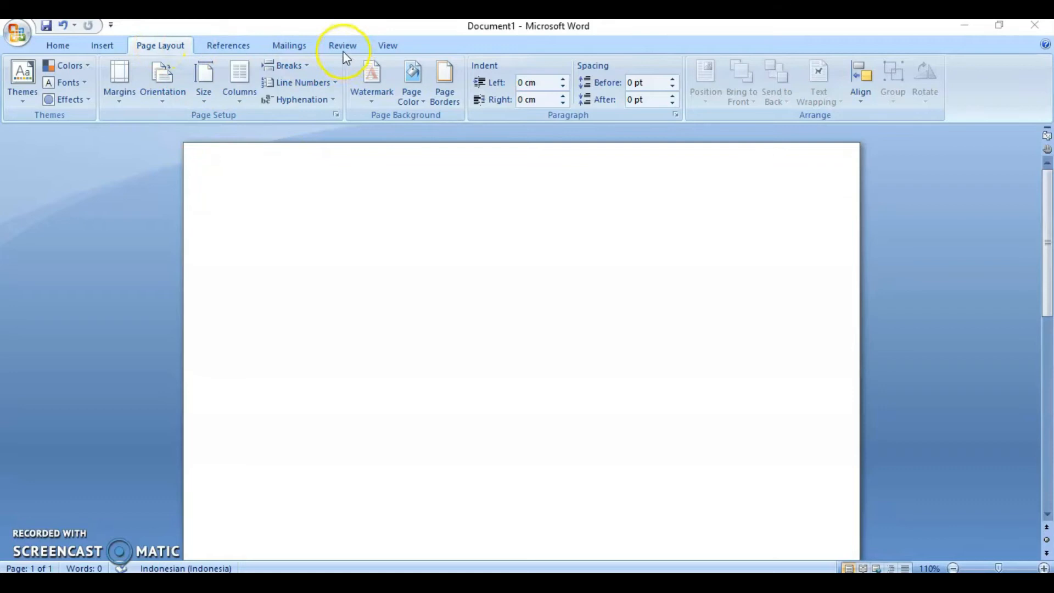
- Turn on the ruler display in the new document and return to the Home ribbon
{"action": "left_click", "coordinate": [380, 43]}
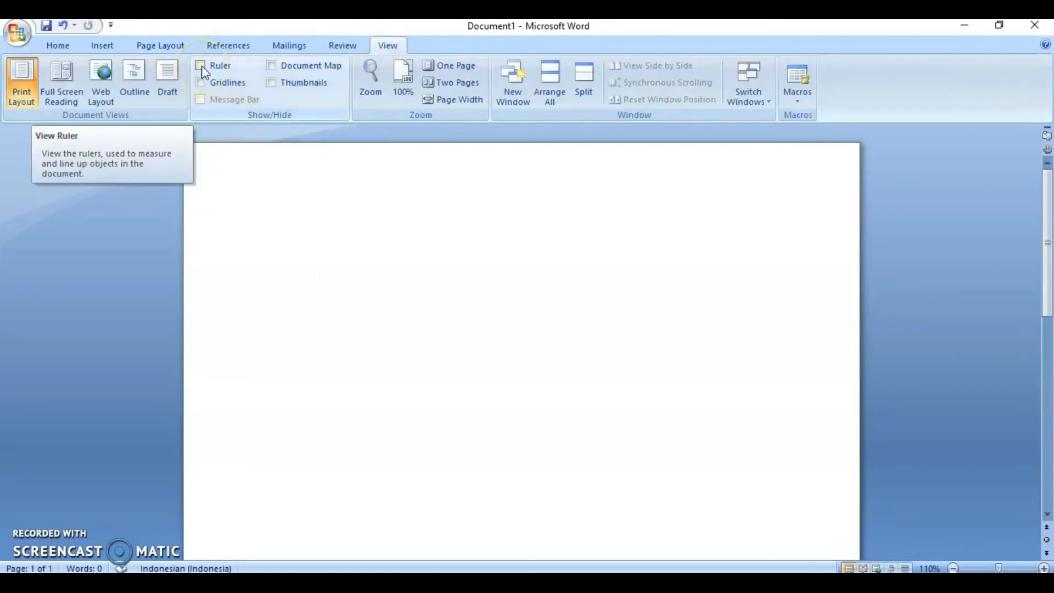
{"action": "left_click", "coordinate": [202, 66]}
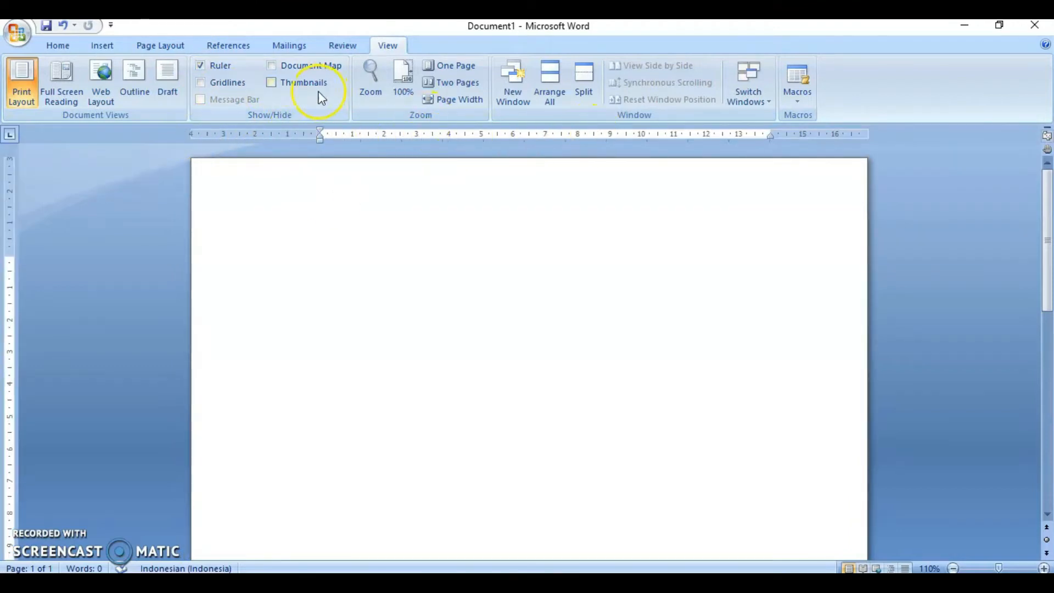
{"action": "left_click", "coordinate": [215, 66]}
{"action": "left_click", "coordinate": [215, 66]}
{"action": "left_click", "coordinate": [215, 66]}
{"action": "left_click", "coordinate": [215, 67]}
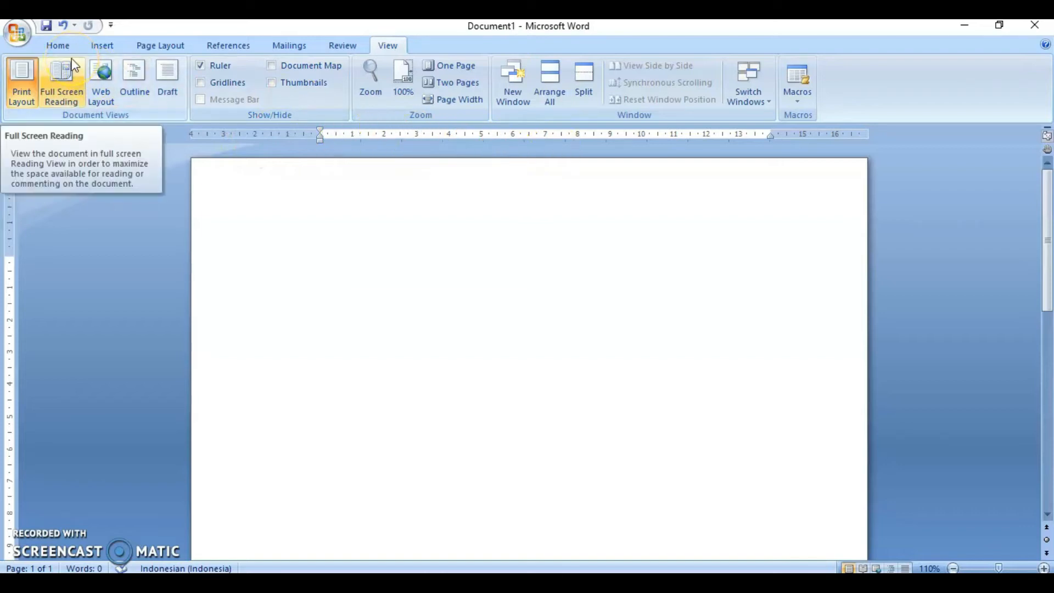
{"action": "left_click", "coordinate": [58, 48]}
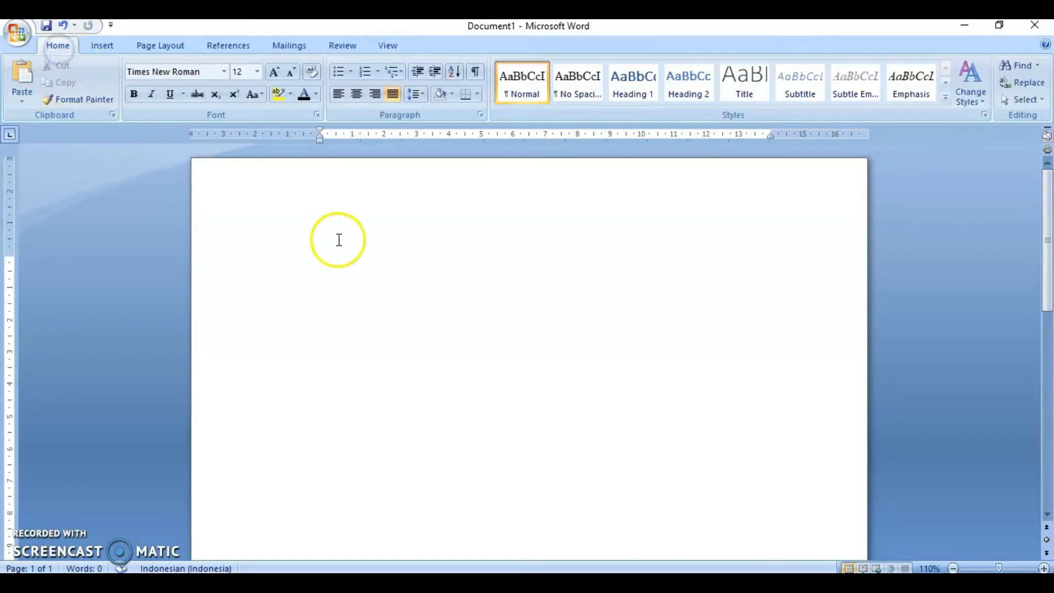
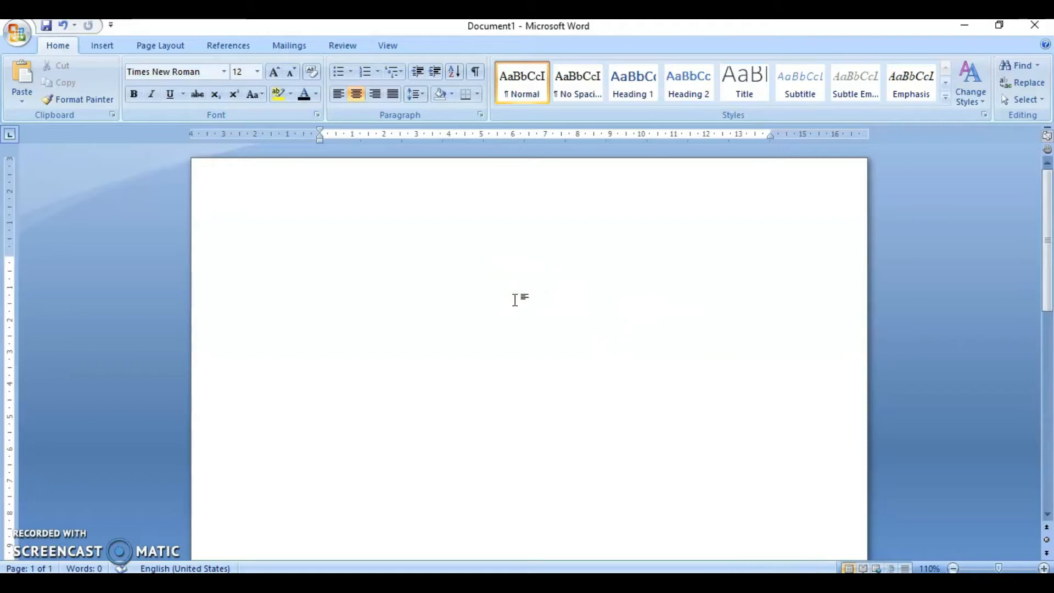
- Type the centred title PENGARUH PERBEDAAN JENIS MUSIK PADA TINGGI TANAMAN TOMAT DAN MASSA BUAH YANG DIHASILKAN
{"action": "type", "text": "PENG"}
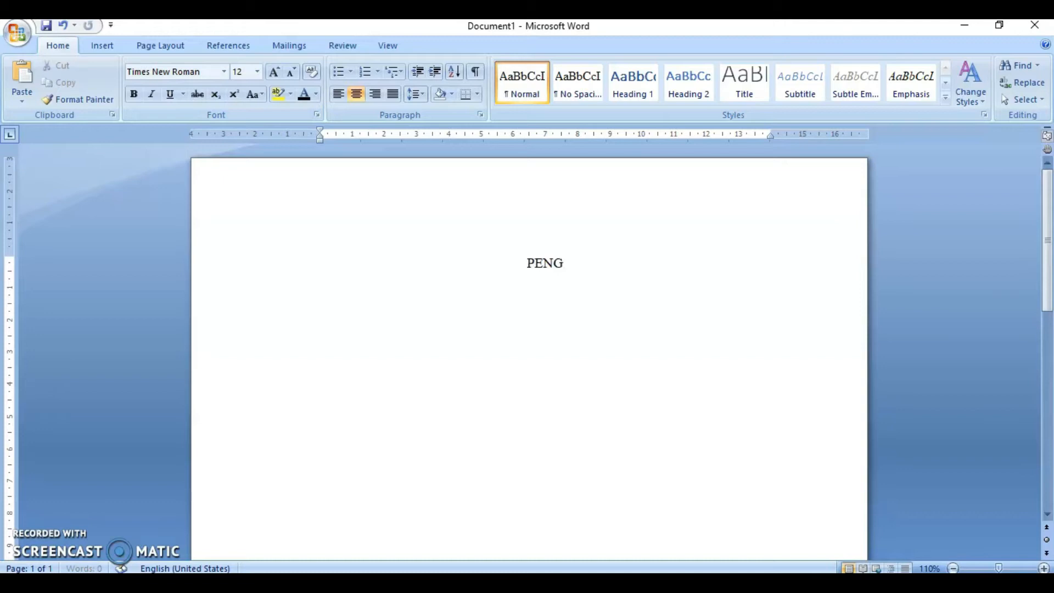
{"action": "type", "text": "ARUH PEM"}
{"action": "key", "text": "BackSpace"}
{"action": "type", "text": "RBEDAAN "}
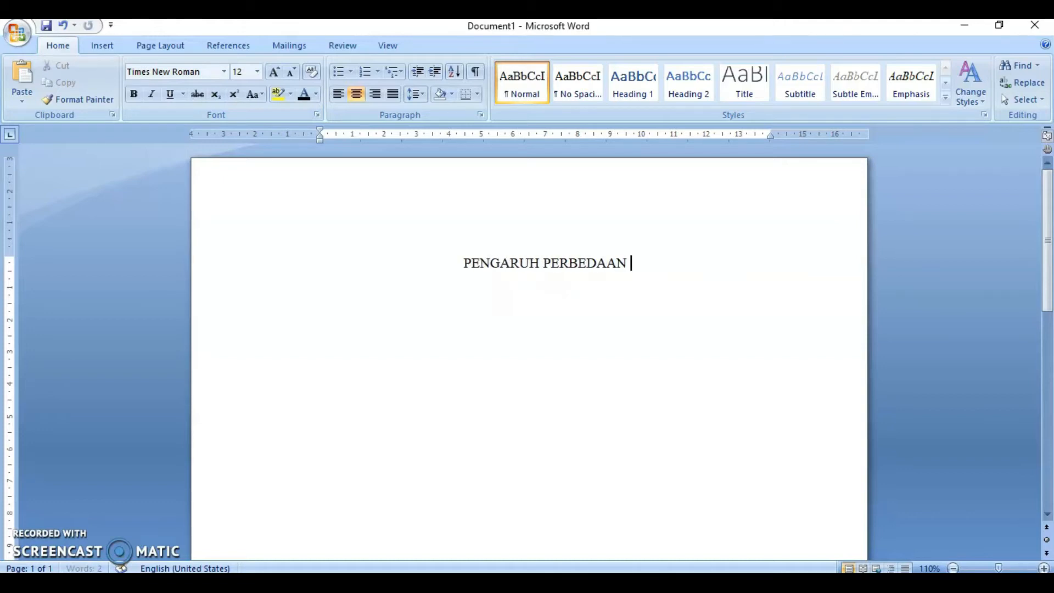
{"action": "type", "text": "JENIS MUS"}
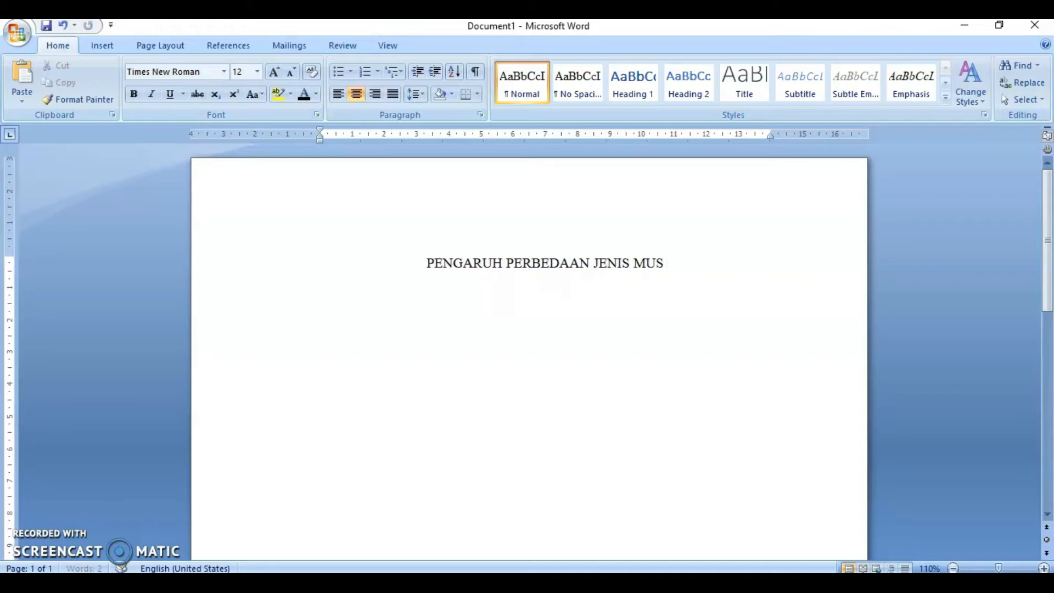
{"action": "type", "text": "IK PADA PERTUMBUH"}
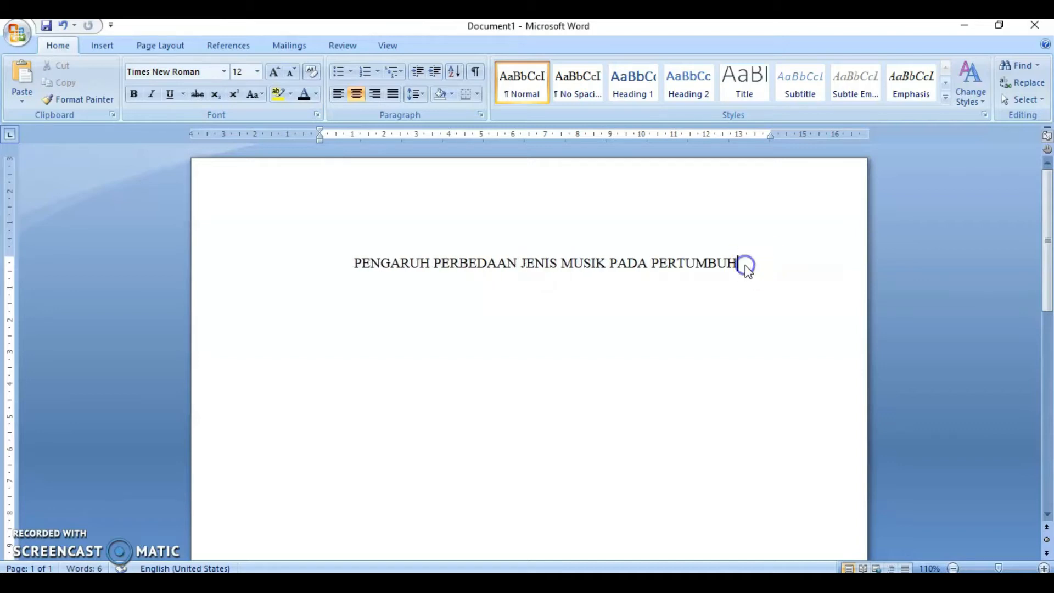
{"action": "key", "text": "ctrl+BackSpace"}
{"action": "type", "text": "TINGGI T"}
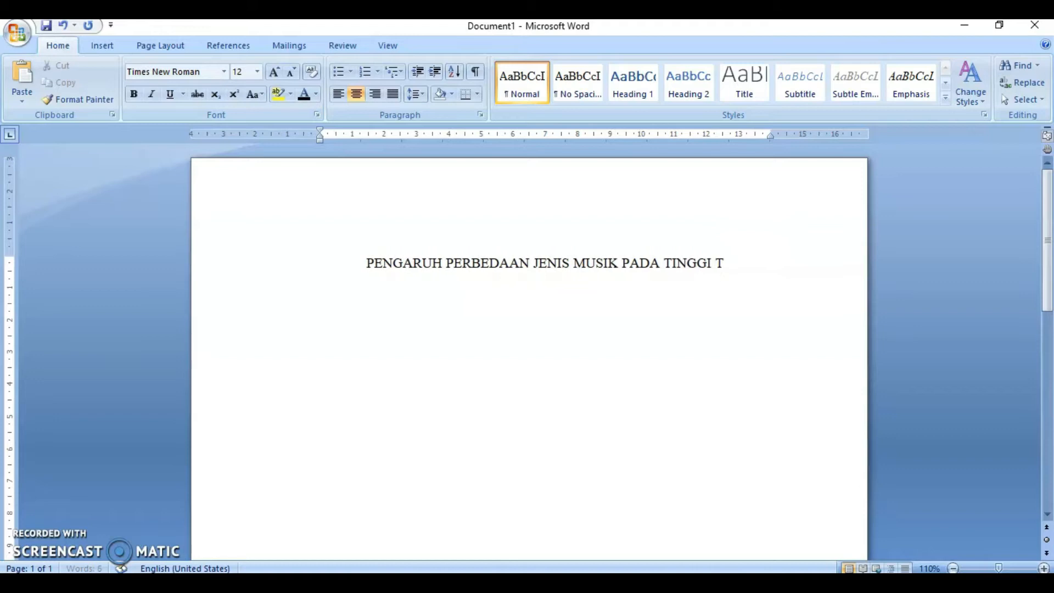
{"action": "type", "text": "ANAMAN TOMA"}
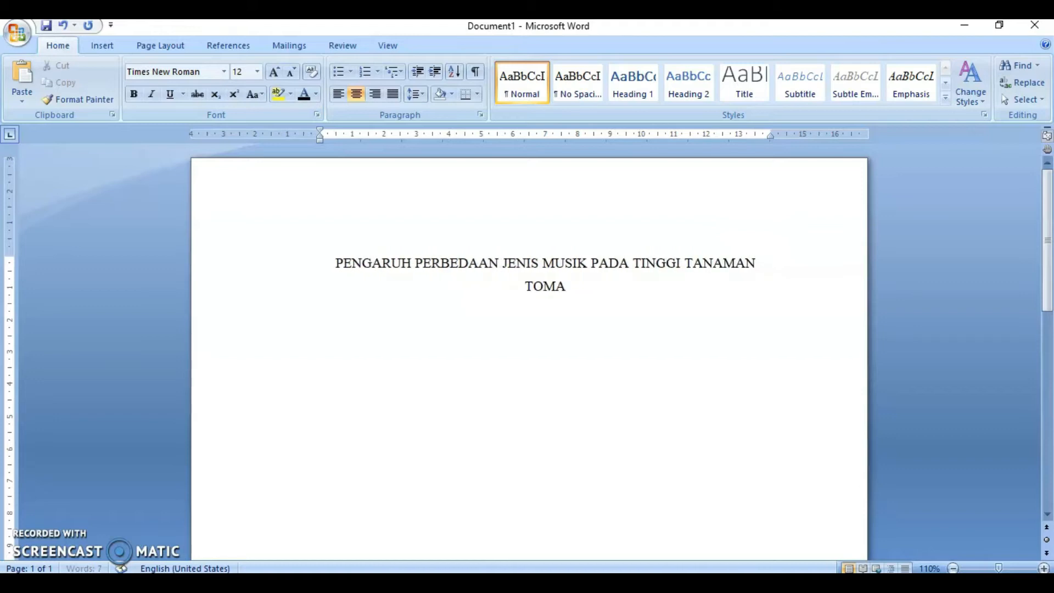
{"action": "type", "text": "T DAN MAS"}
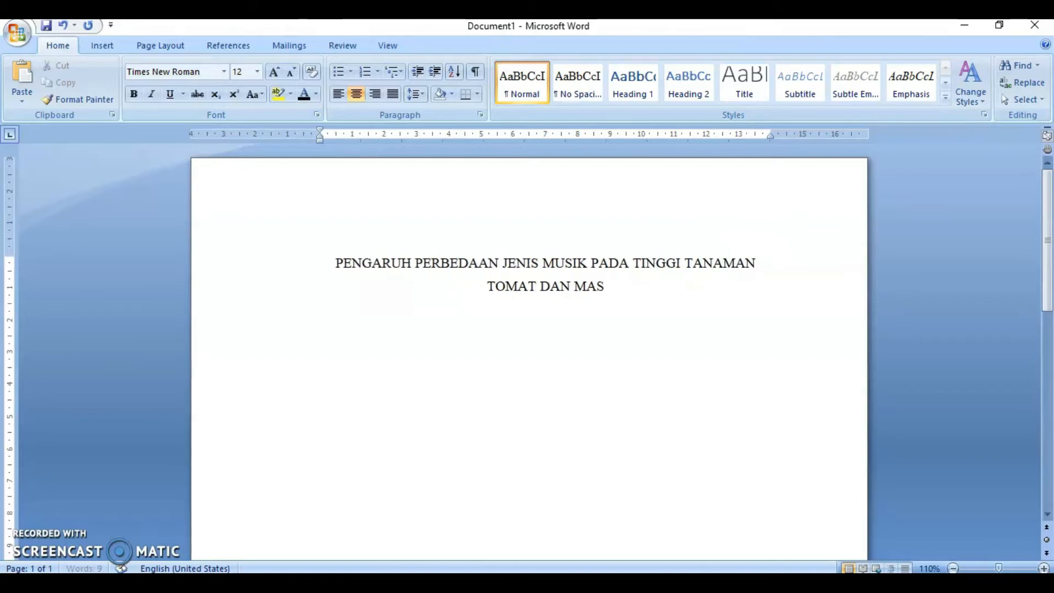
{"action": "type", "text": "SA BUAH TA"}
{"action": "key", "text": "BackSpace"}
{"action": "key", "text": "BackSpace"}
{"action": "type", "text": "YANG"}
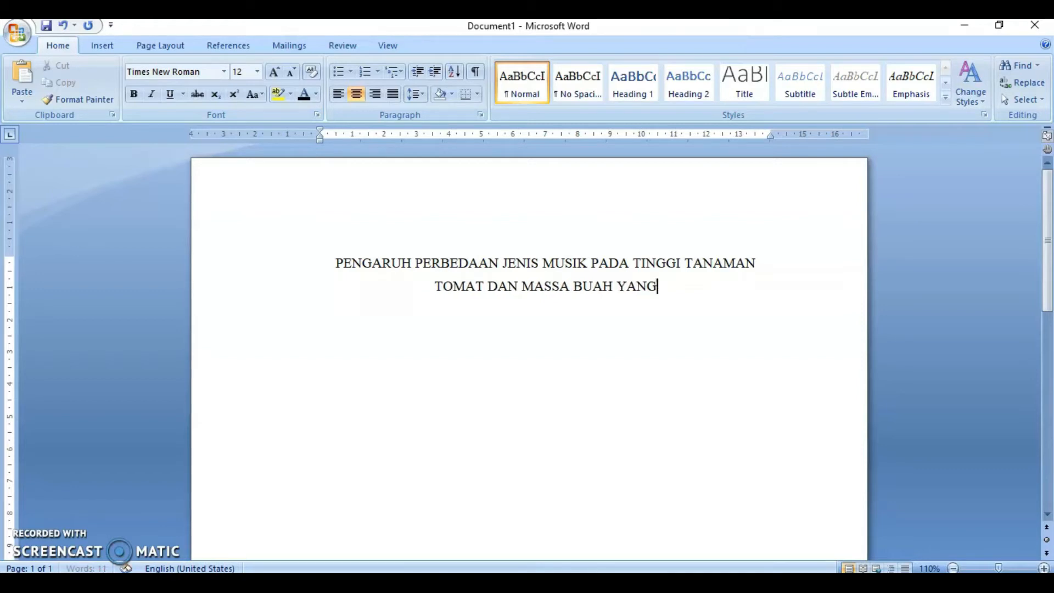
{"action": "type", "text": " DIHASILKAN"}
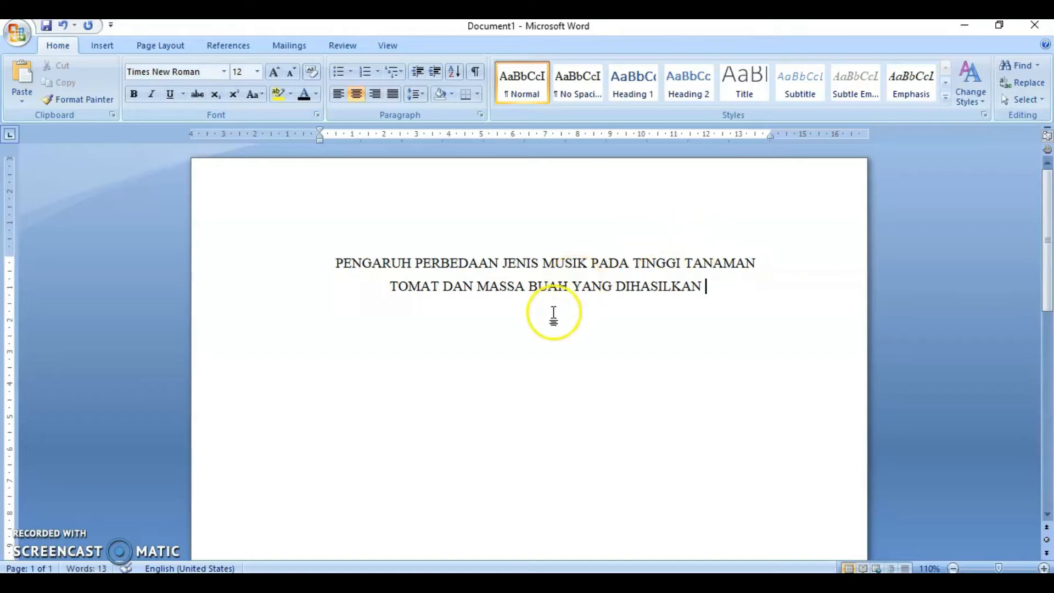
- Set the line spacing of the whole document to 1,0
{"action": "key", "text": "ctrl+a"}
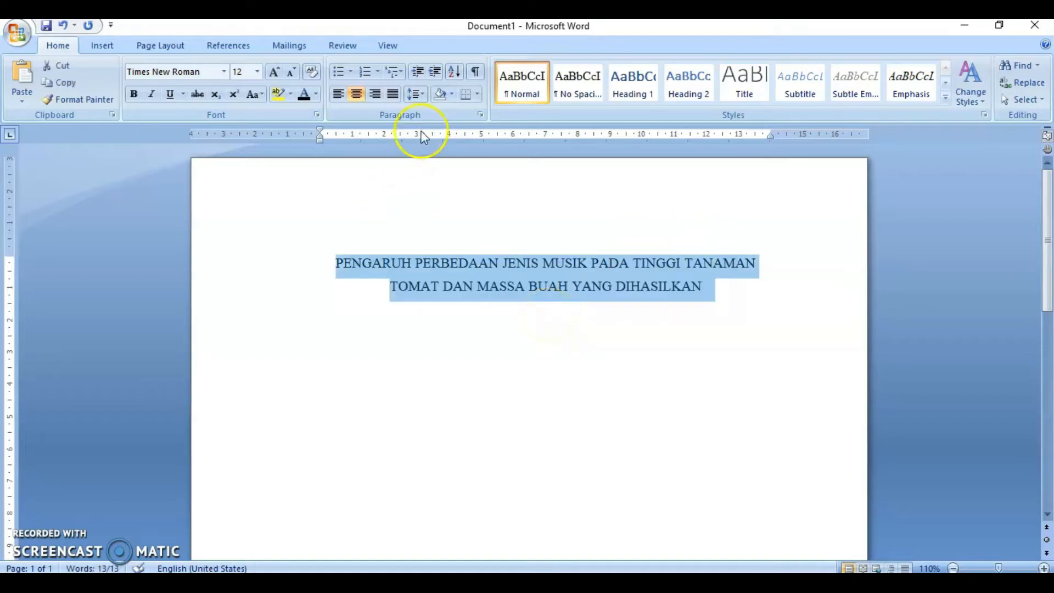
{"action": "left_click", "coordinate": [423, 99]}
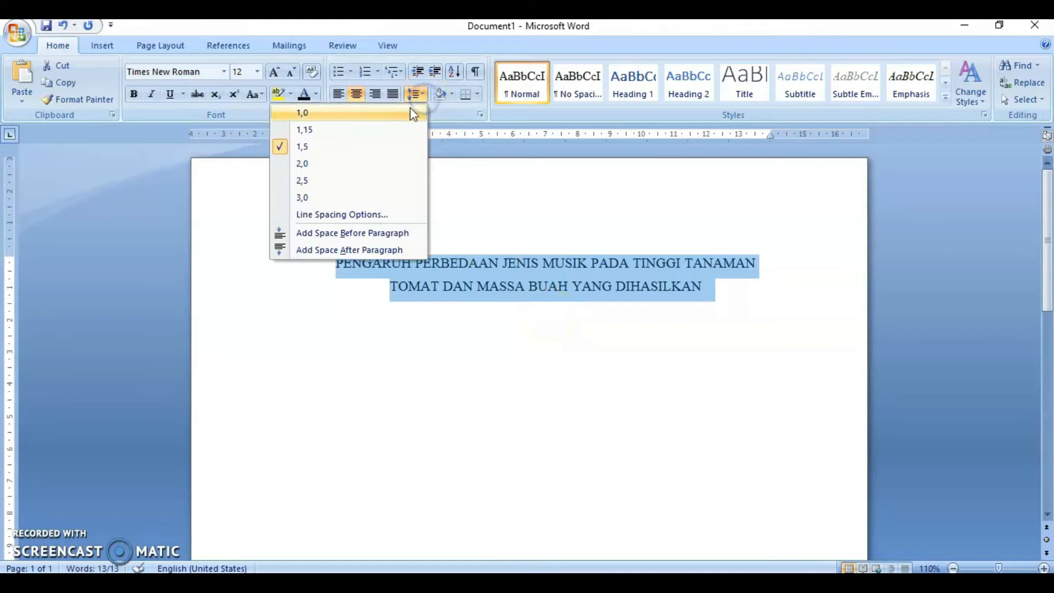
{"action": "left_click", "coordinate": [410, 107]}
- Select the two title lines and make them bold
{"action": "left_click", "coordinate": [528, 289]}
{"action": "left_click_drag", "start_coordinate": [338, 262], "coordinate": [715, 306]}
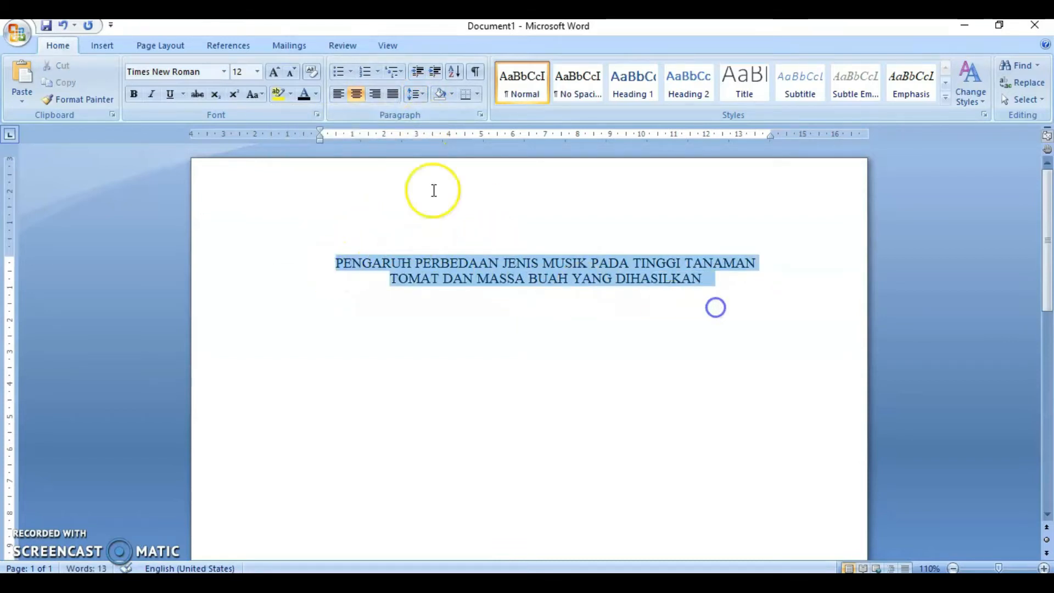
{"action": "left_click", "coordinate": [133, 98]}
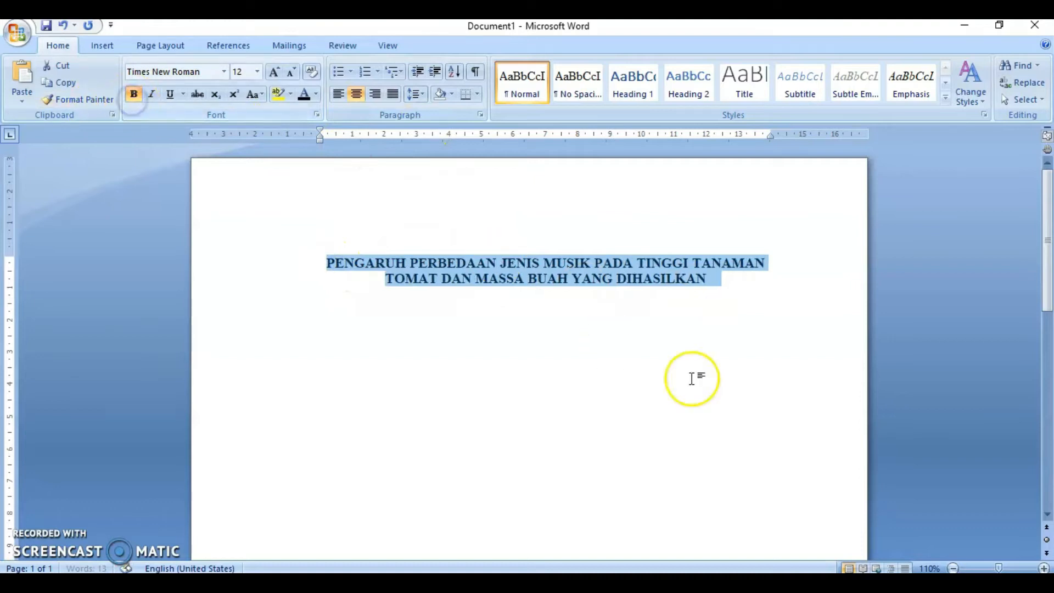
- Add blank lines below the title and type MAKALAH
{"action": "left_click", "coordinate": [736, 294]}
{"action": "key", "text": "Return"}
{"action": "key", "text": "Return"}
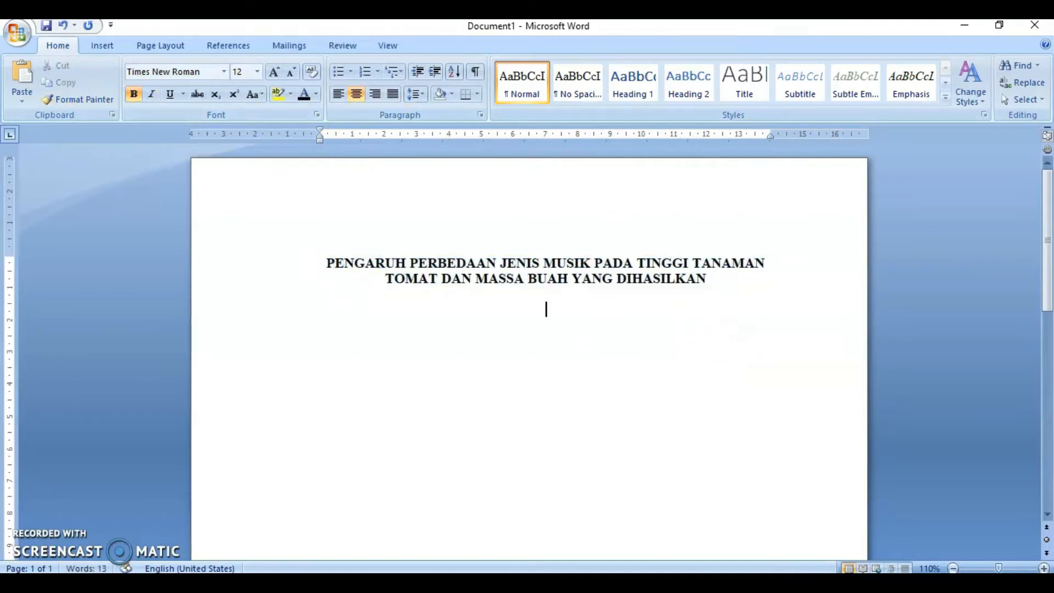
{"action": "key", "text": "Return"}
{"action": "key", "text": "Return"}
{"action": "left_click", "coordinate": [548, 343]}
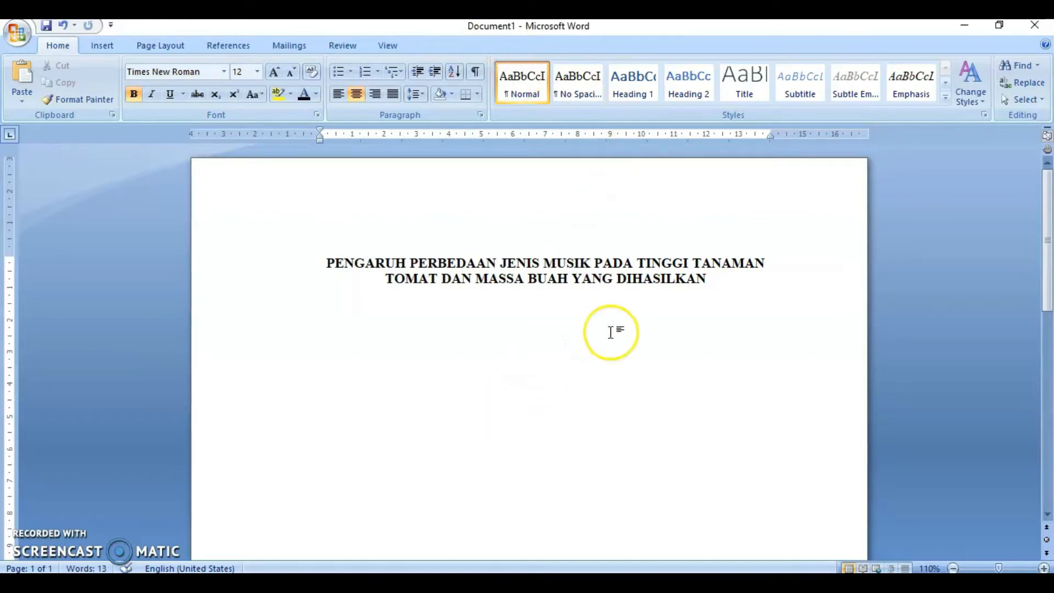
{"action": "type", "text": "MAKALAH"}
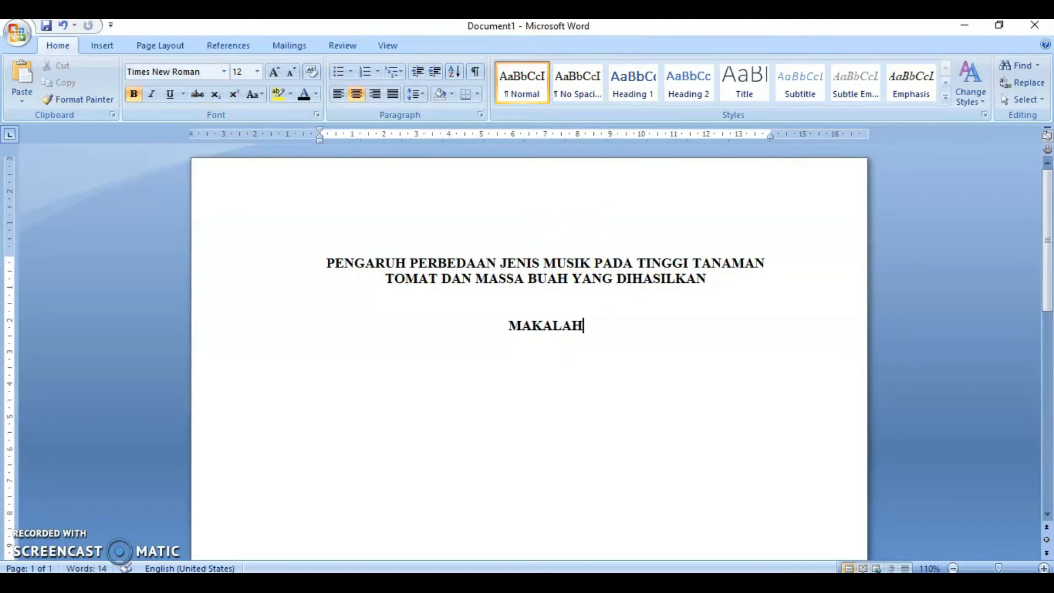
- Add blank lines and paste the statement beginning Disusun untuk memenuhi tugas mata pelajaran Biologi below MAKALAH
{"action": "key", "text": "Return"}
{"action": "key", "text": "Return"}
{"action": "key", "text": "Return"}
{"action": "type", "text": "Disusun untuk memenuhi tugas mata pelajaran Biologi yang dibina oleh Ibu Tulis Nama Gurunya"}
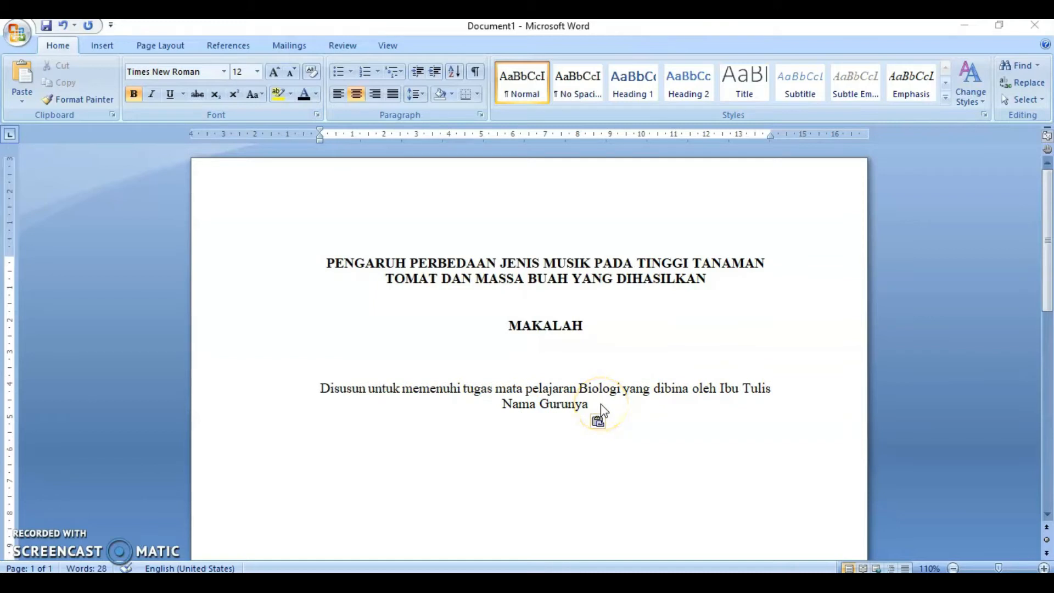
- Add blank lines below the statement and type Oleh:
{"action": "scroll", "coordinate": [604, 410], "scroll_direction": "down", "scroll_amount": 3}
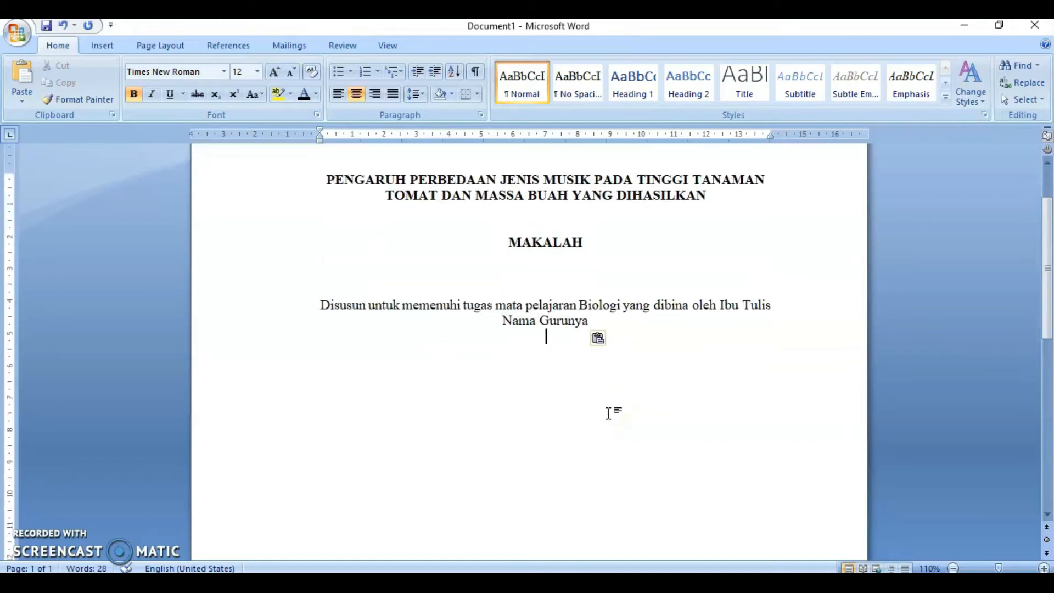
{"action": "scroll", "coordinate": [609, 413], "scroll_direction": "down", "scroll_amount": 1}
{"action": "left_click", "coordinate": [584, 405]}
{"action": "key", "text": "Return"}
{"action": "key", "text": "Return"}
{"action": "key", "text": "Return"}
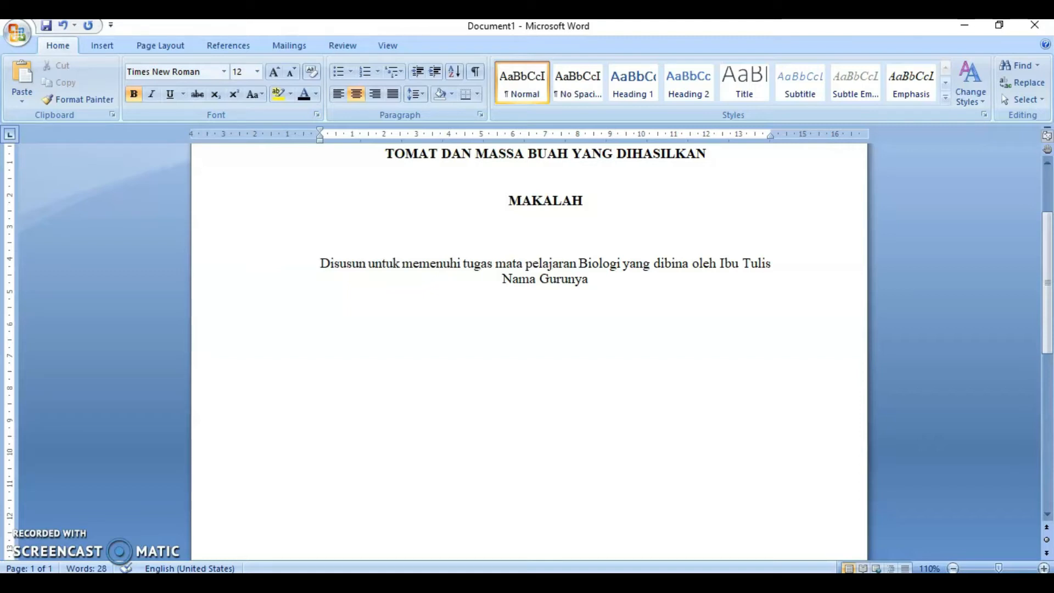
{"action": "type", "text": "ole"}
{"action": "key", "text": "BackSpace"}
{"action": "key", "text": "BackSpace"}
{"action": "key", "text": "BackSpace"}
{"action": "type", "text": "o"}
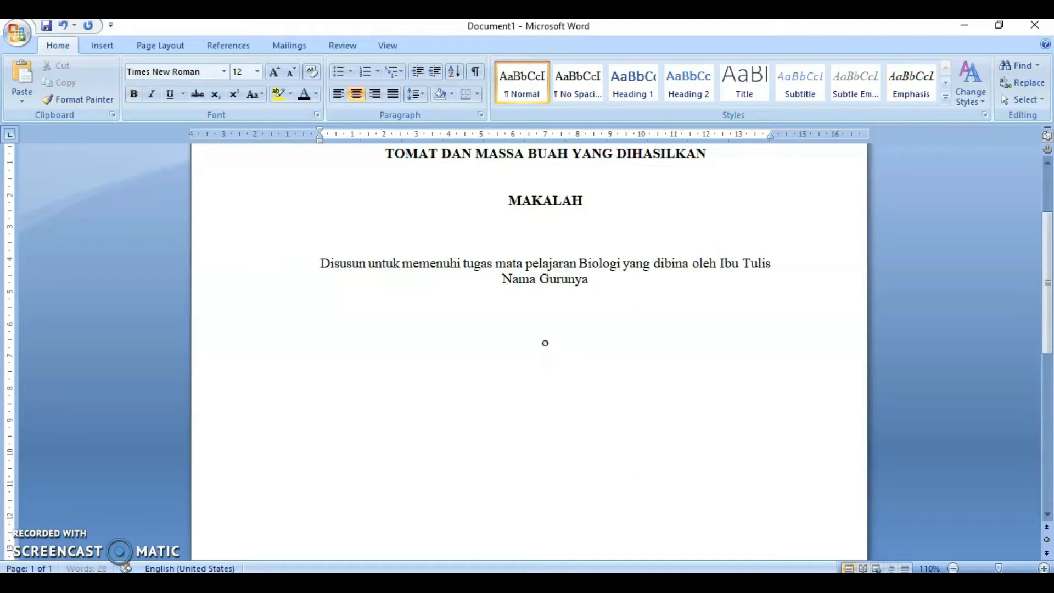
{"action": "type", "text": "leh:"}
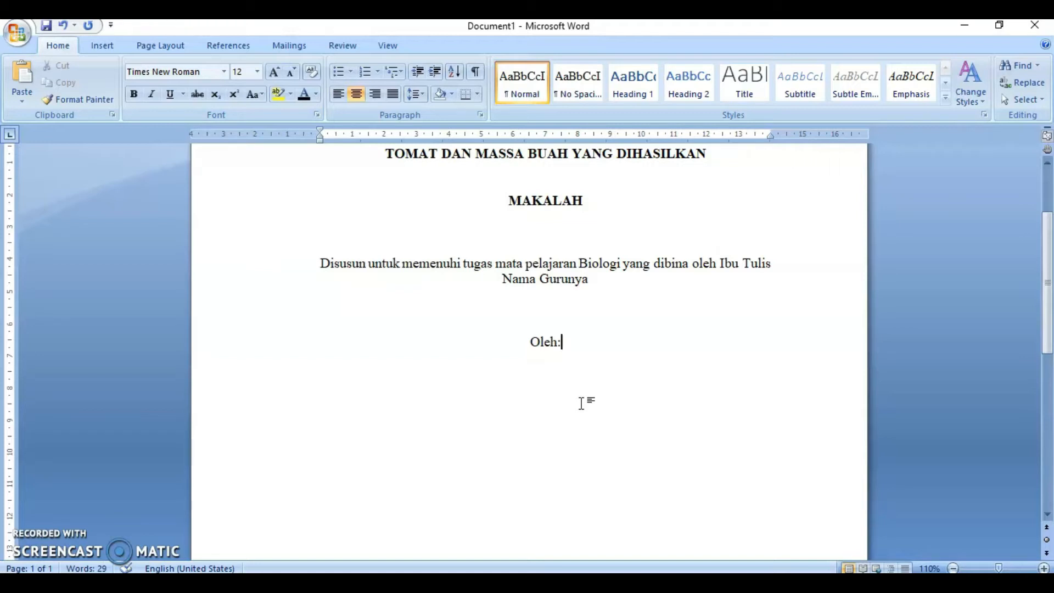
- Insert Disusun before Oleh and change Oleh to lowercase so the line reads Disusun oleh:
{"action": "key", "text": "Left"}
{"action": "key", "text": "Left"}
{"action": "key", "text": "Left"}
{"action": "key", "text": "Left"}
{"action": "key", "text": "Left"}
{"action": "type", "text": "Disuusn"}
{"action": "key", "text": "BackSpace"}
{"action": "key", "text": "BackSpace"}
{"action": "key", "text": "BackSpace"}
{"action": "type", "text": "sun"}
{"action": "key", "text": "shift+F3"}
{"action": "key", "text": "shift+F3"}
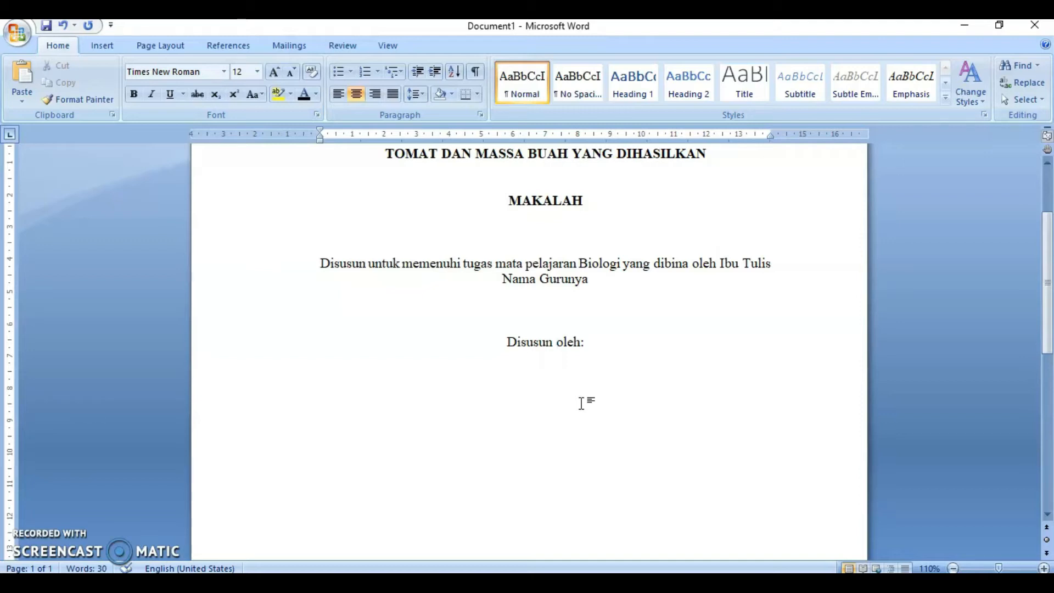
- Add blank lines and paste the authors' names with their class details below the byline
{"action": "left_click", "coordinate": [598, 348]}
{"action": "key", "text": "Return"}
{"action": "key", "text": "Return"}
{"action": "left_click", "coordinate": [620, 379]}
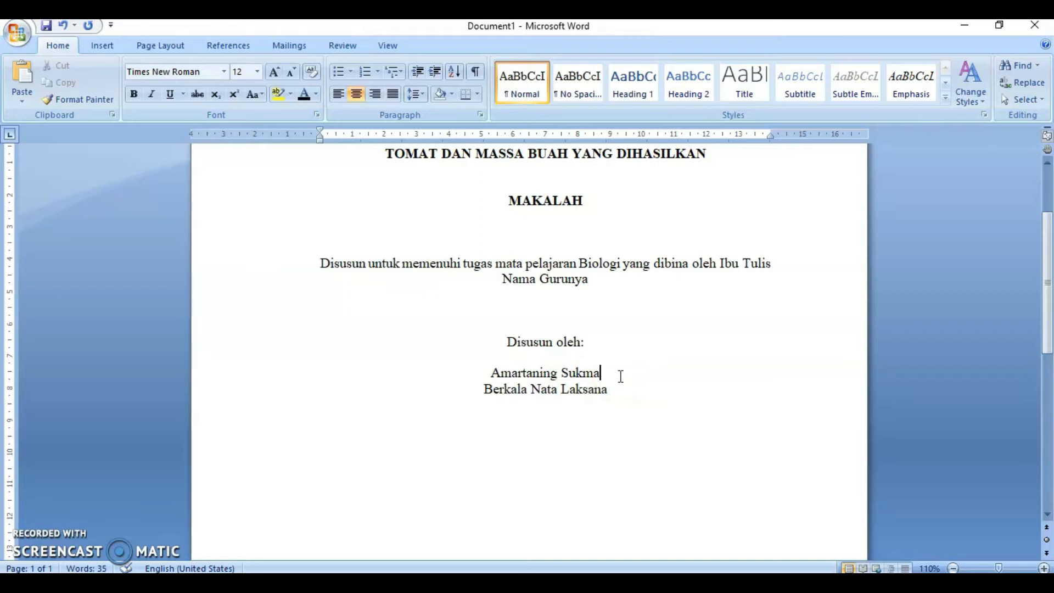
- Select the two author lines and make them bold
{"action": "left_click", "coordinate": [616, 375]}
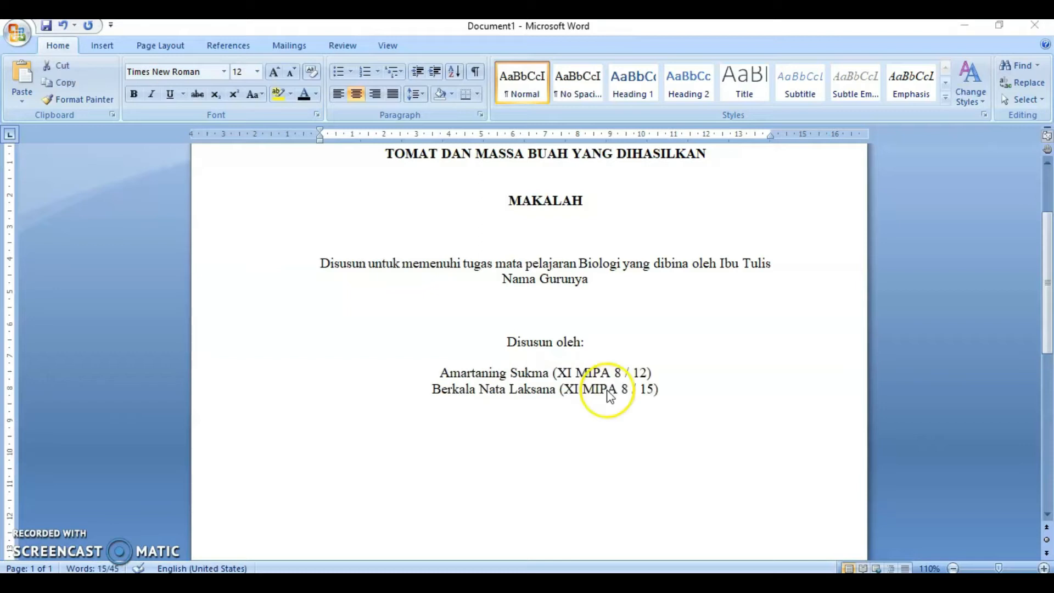
{"action": "left_click_drag", "start_coordinate": [439, 373], "coordinate": [659, 388]}
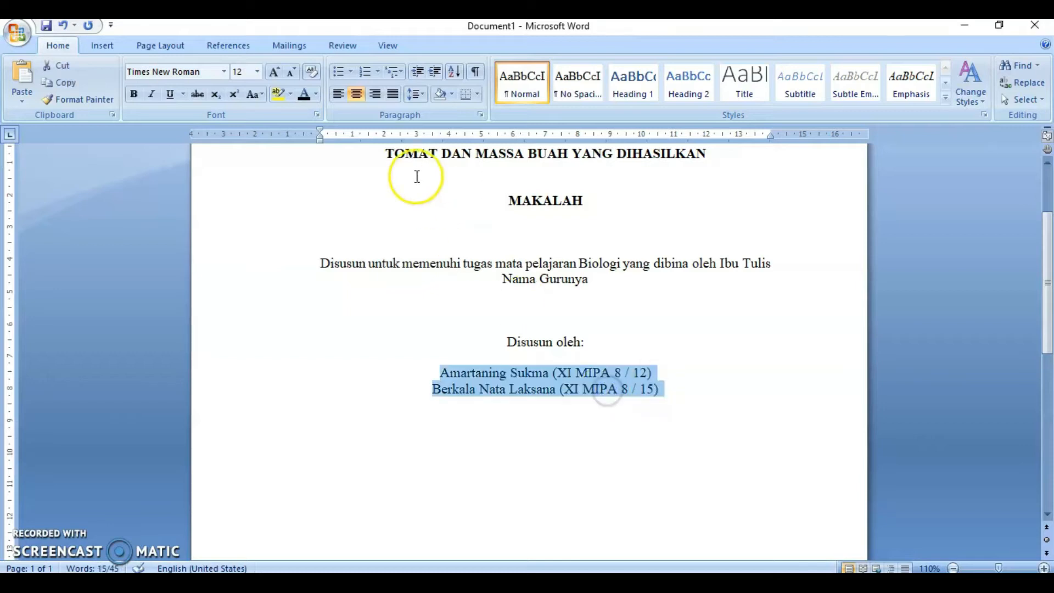
{"action": "left_click", "coordinate": [136, 100]}
{"action": "left_click", "coordinate": [732, 410]}
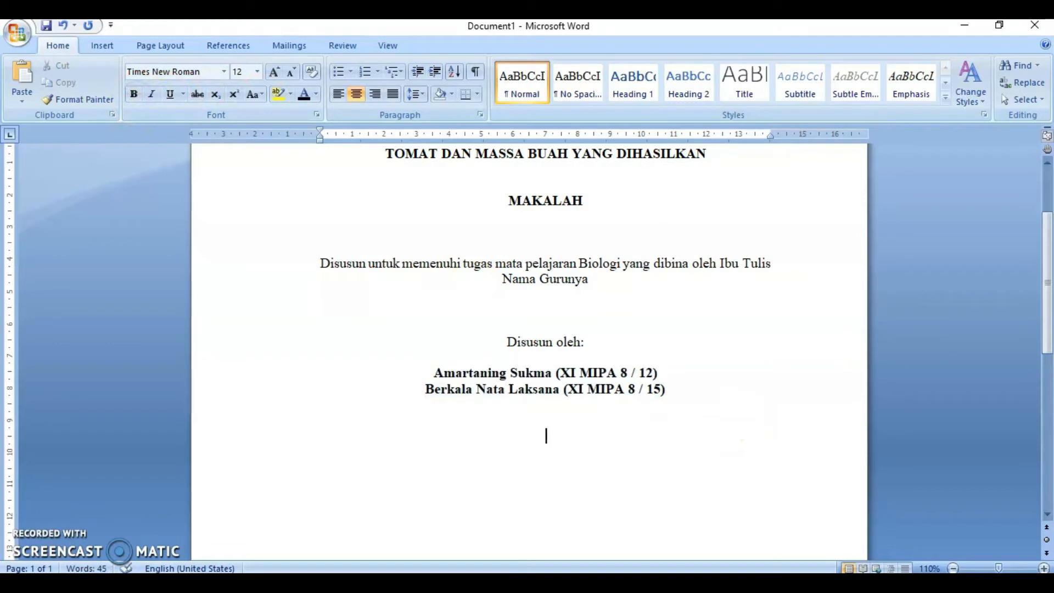
- Paste the tomato plant growth photo below the author lines
{"action": "scroll", "coordinate": [733, 411], "scroll_direction": "down", "scroll_amount": 2}
{"action": "left_click", "coordinate": [680, 438]}
{"action": "key", "text": "ctrl+v"}
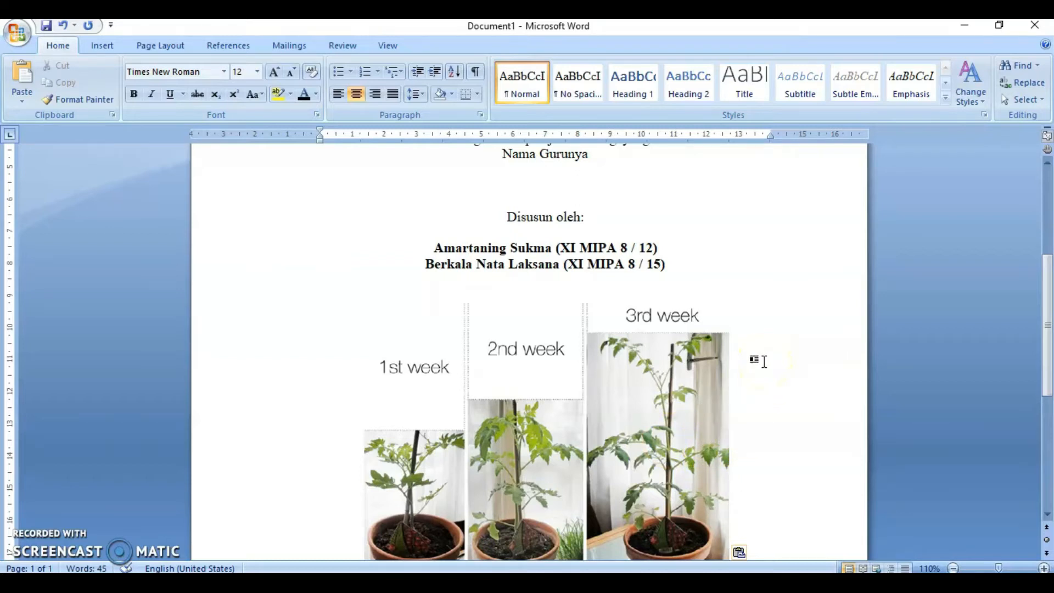
- Scroll through the cover page to review its layout
{"action": "scroll", "coordinate": [764, 362], "scroll_direction": "down", "scroll_amount": 2, "text": "ctrl"}
{"action": "scroll", "coordinate": [765, 362], "scroll_direction": "up", "scroll_amount": 5}
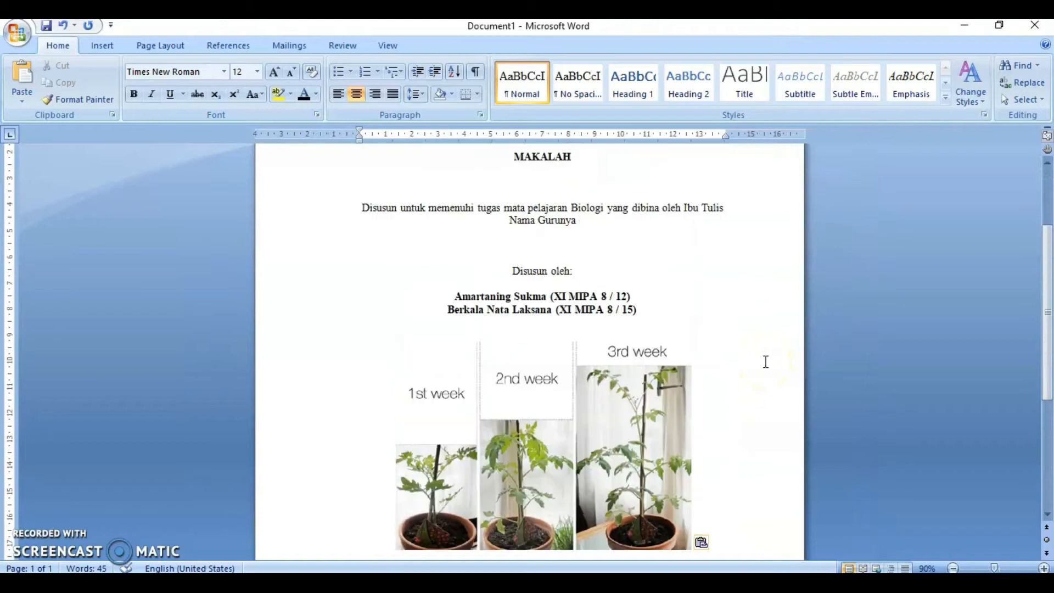
{"action": "left_click", "coordinate": [754, 365]}
{"action": "scroll", "coordinate": [754, 366], "scroll_direction": "up", "scroll_amount": 3}
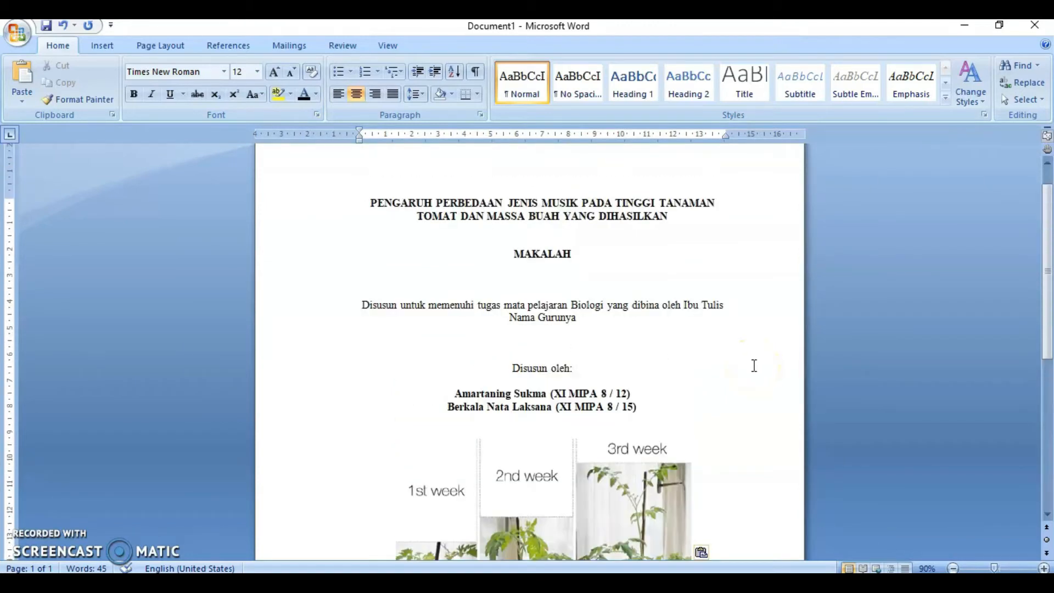
{"action": "scroll", "coordinate": [754, 366], "scroll_direction": "down", "scroll_amount": 5}
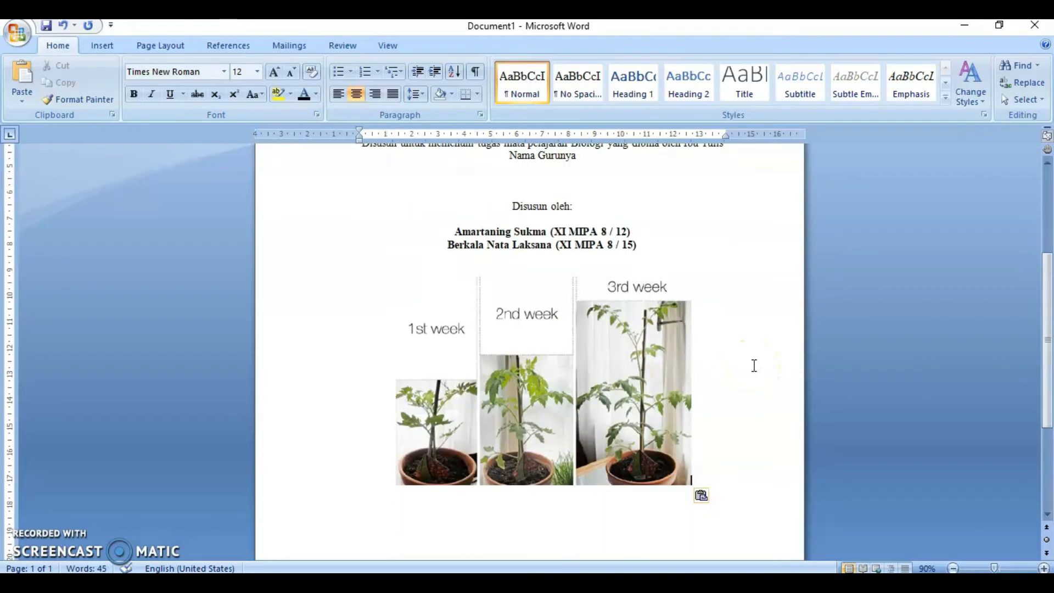
{"action": "scroll", "coordinate": [754, 366], "scroll_direction": "up", "scroll_amount": 6}
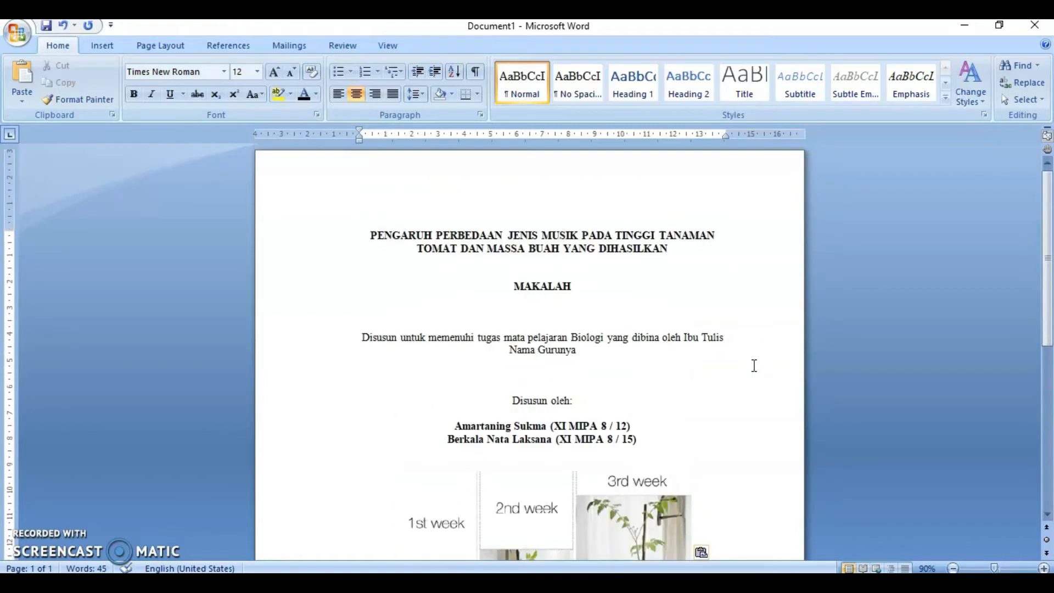
{"action": "scroll", "coordinate": [749, 366], "scroll_direction": "down", "scroll_amount": 3}
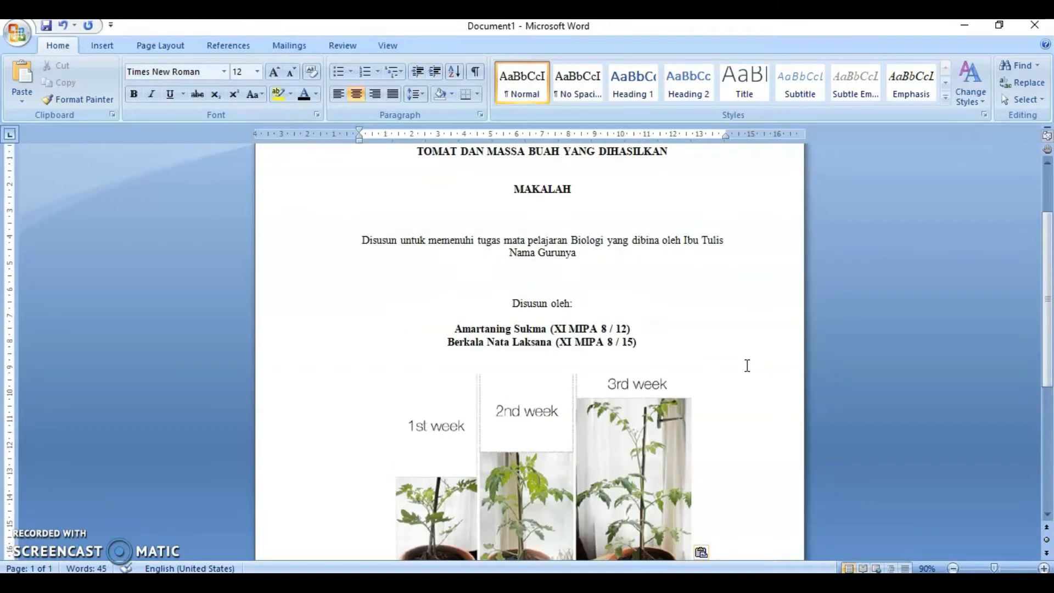
{"action": "scroll", "coordinate": [747, 365], "scroll_direction": "up", "scroll_amount": 2}
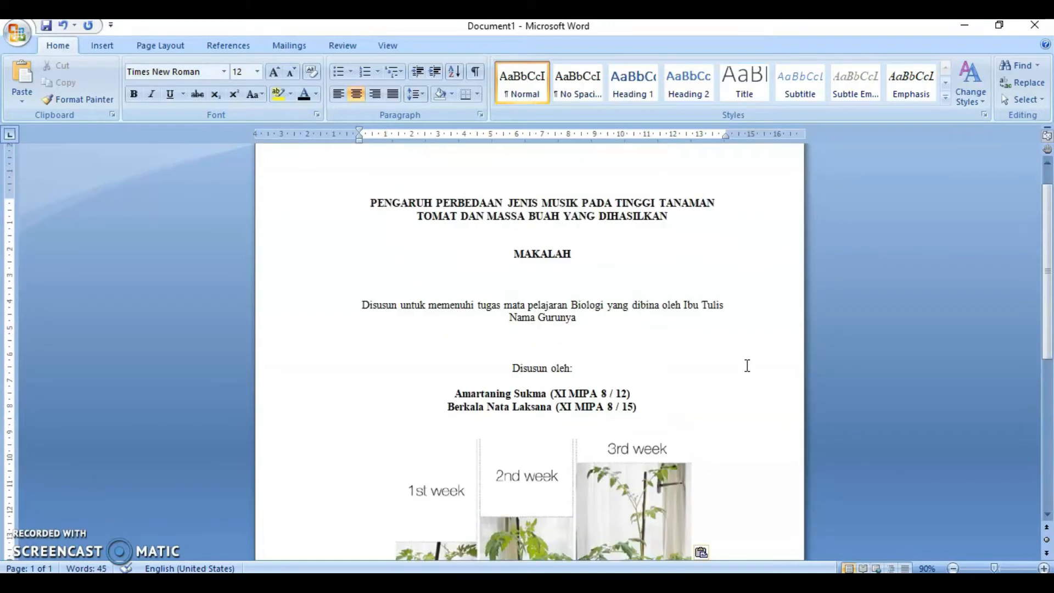
{"action": "scroll", "coordinate": [747, 365], "scroll_direction": "down", "scroll_amount": 5}
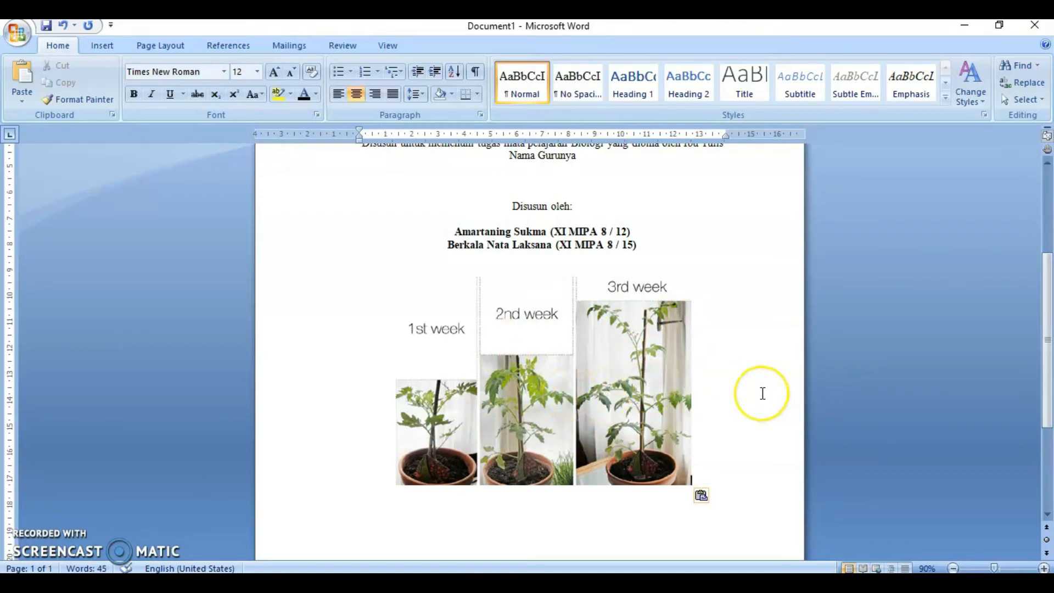
{"action": "scroll", "coordinate": [762, 393], "scroll_direction": "up", "scroll_amount": 2}
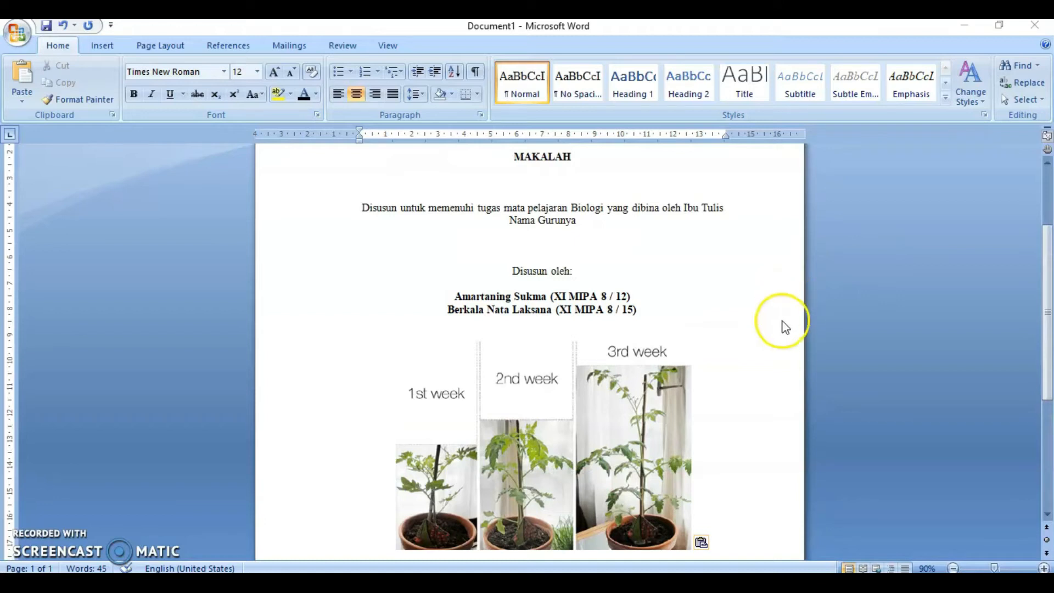
{"action": "scroll", "coordinate": [780, 333], "scroll_direction": "down", "scroll_amount": 1}
{"action": "scroll", "coordinate": [777, 334], "scroll_direction": "down", "scroll_amount": 1}
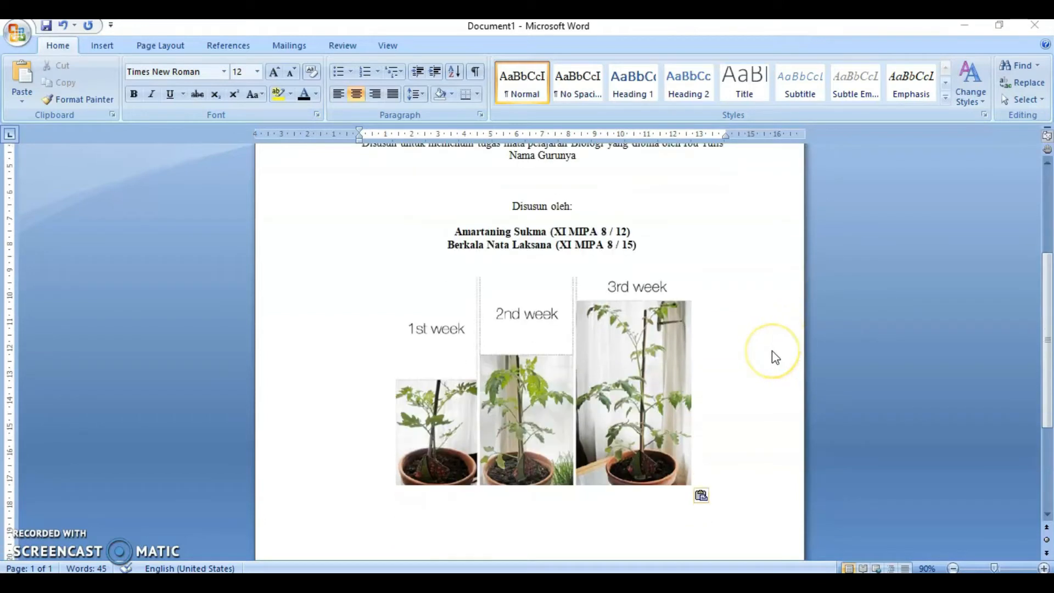
- Add blank lines below the photo and type the bold school name SMA PENUH HARAPAN
{"action": "left_click", "coordinate": [759, 358]}
{"action": "scroll", "coordinate": [761, 360], "scroll_direction": "down", "scroll_amount": 5}
{"action": "key", "text": "Return"}
{"action": "key", "text": "Return"}
{"action": "key", "text": "Return"}
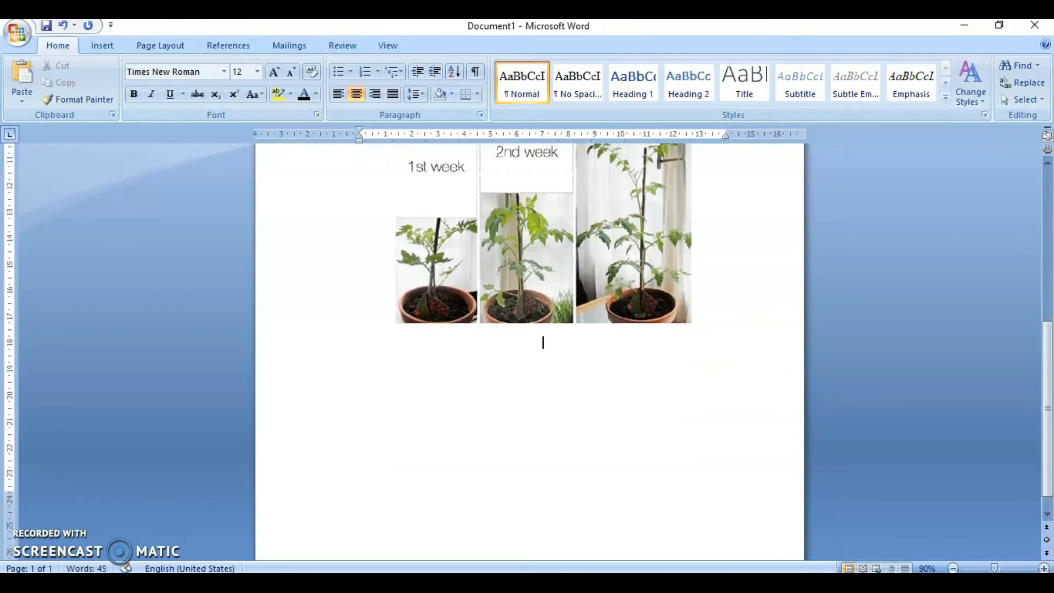
{"action": "key", "text": "Return"}
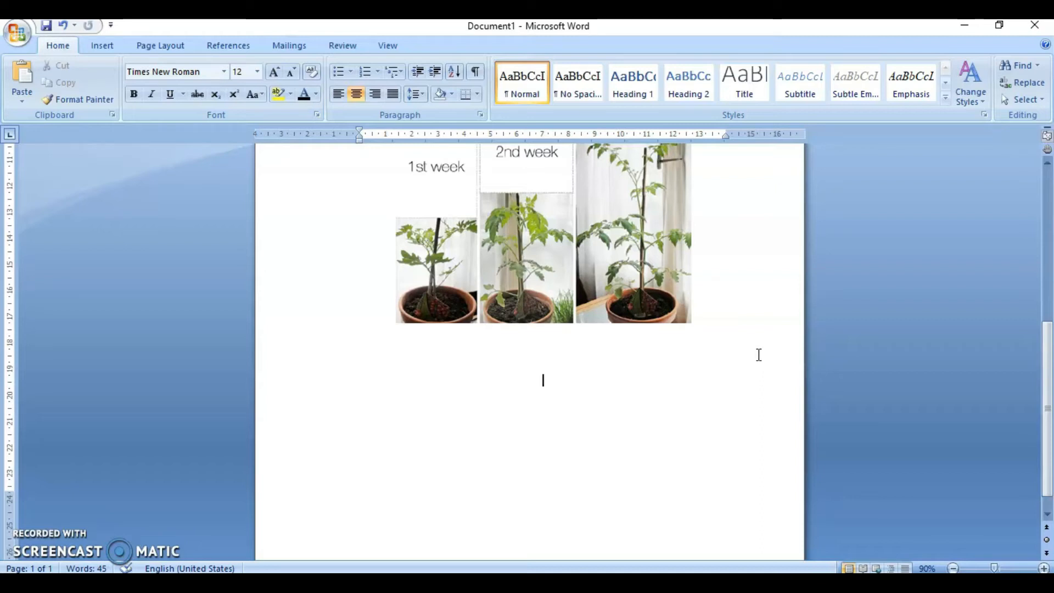
{"action": "type", "text": "s"}
{"action": "key", "text": "BackSpace"}
{"action": "key", "text": "ctrl+b"}
{"action": "type", "text": "s"}
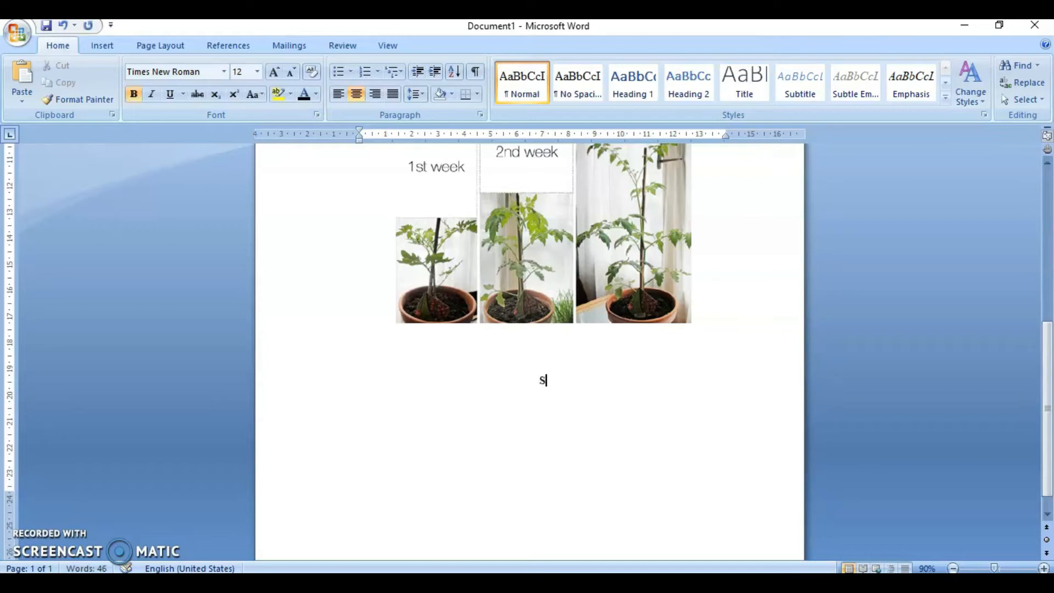
{"action": "type", "text": "MAK"}
{"action": "key", "text": "BackSpace"}
{"action": "type", "text": "PENUH HARAPAN"}
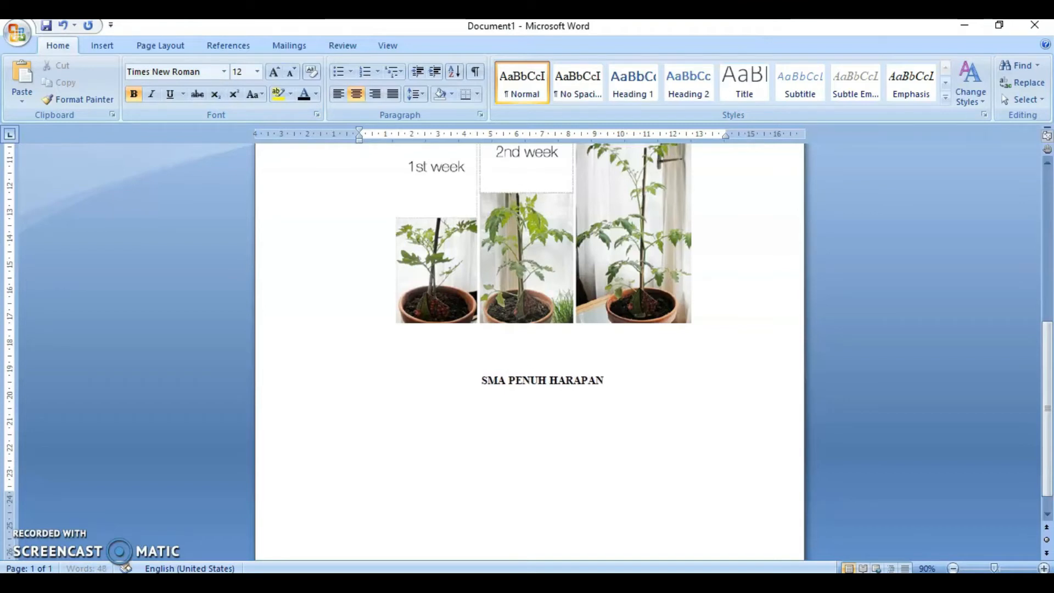
{"action": "key", "text": "Return"}
- Type the school address line Jalan Sehat Tubuh Sehat No 1 Kota Bahagia Bahagia 3000 below the school name
{"action": "type", "text": "Jalan S"}
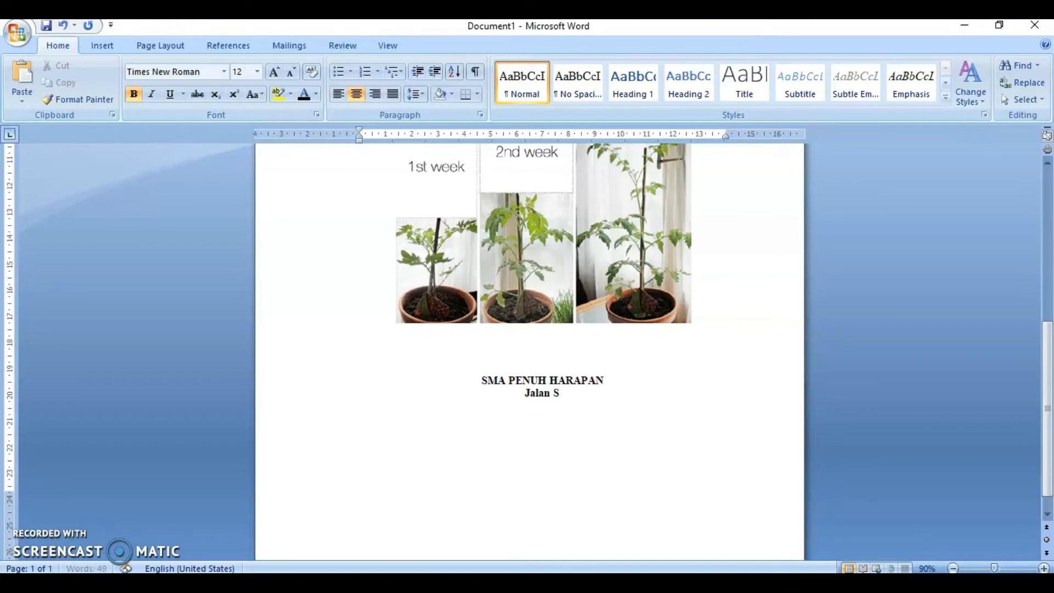
{"action": "type", "text": "ehat"}
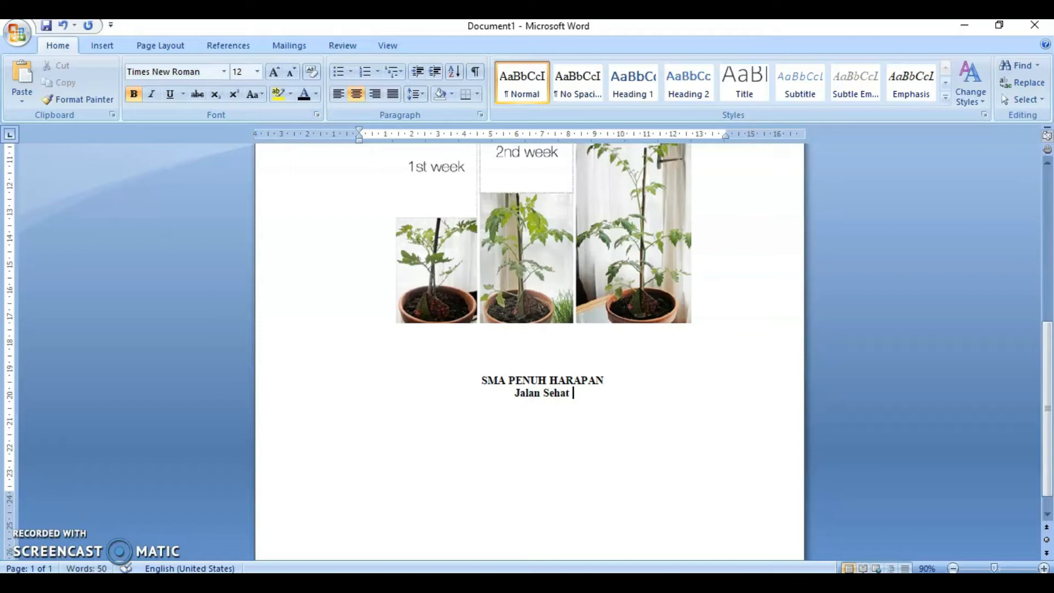
{"action": "type", "text": "Tubuh S"}
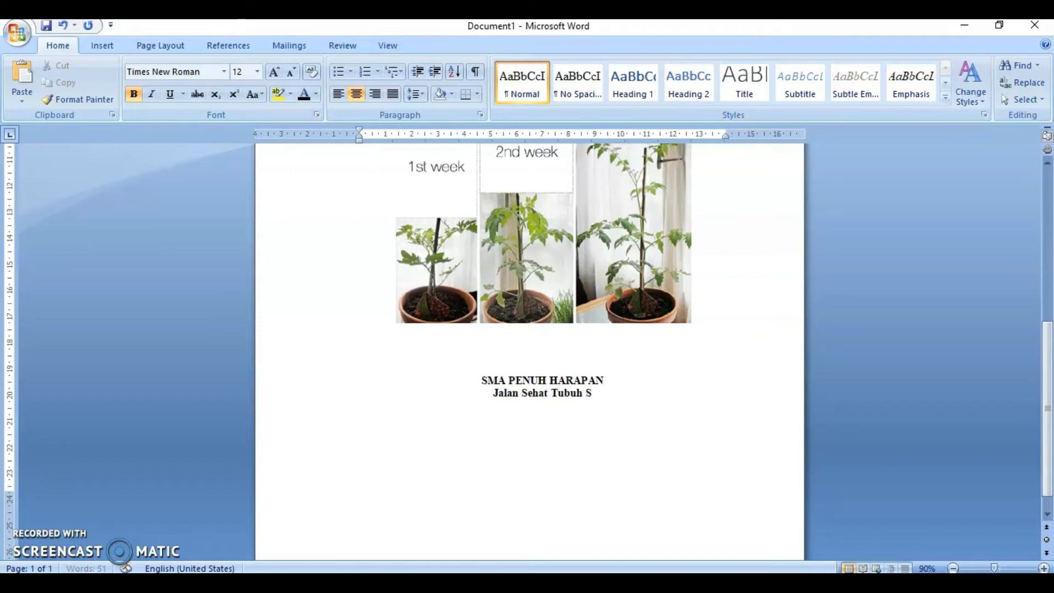
{"action": "type", "text": "ehat N"}
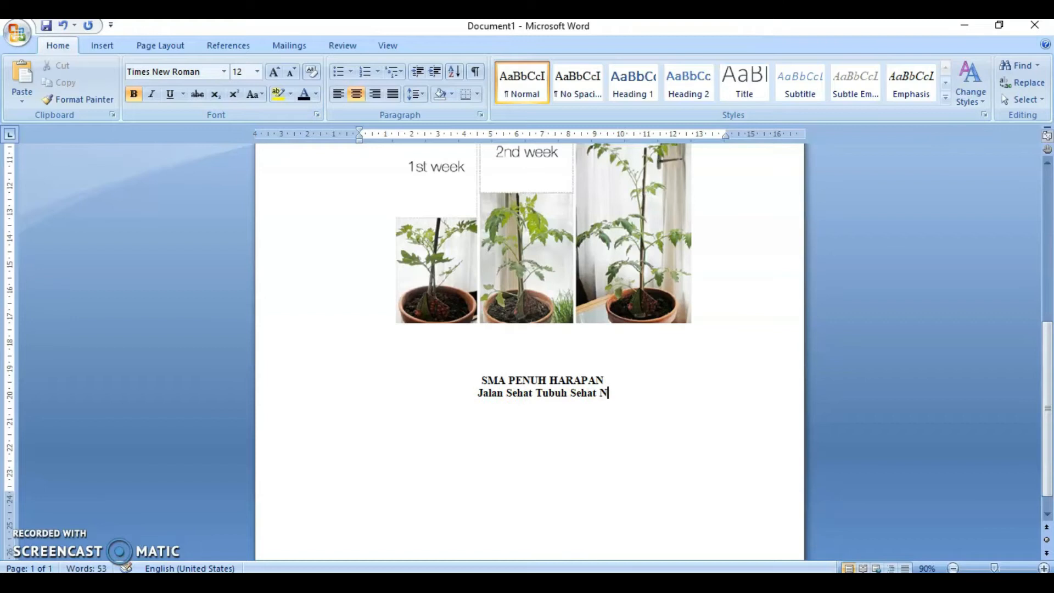
{"action": "type", "text": "o 1 Kot"}
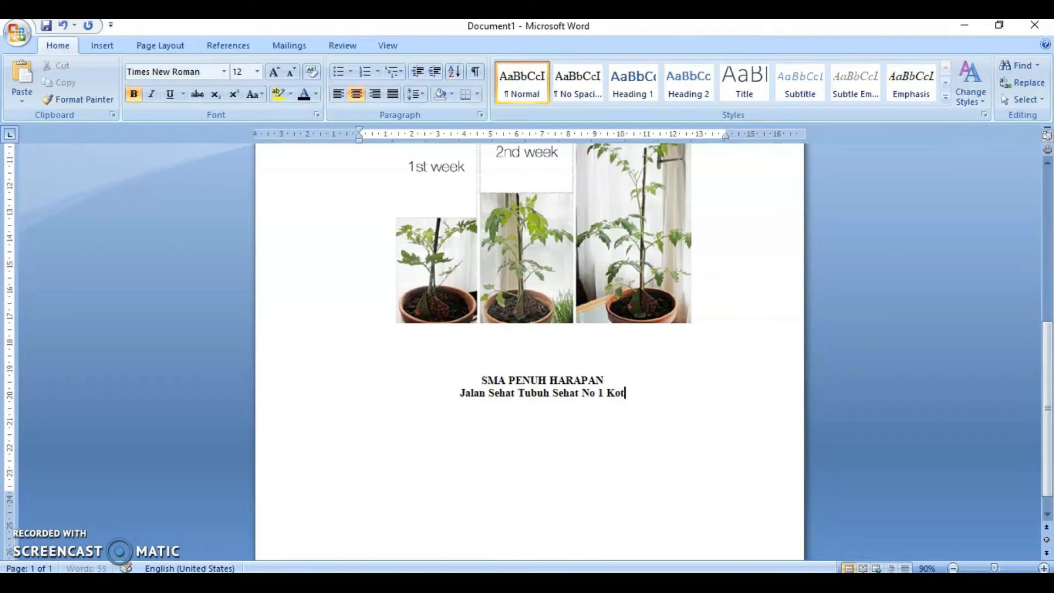
{"action": "type", "text": "a Malang"}
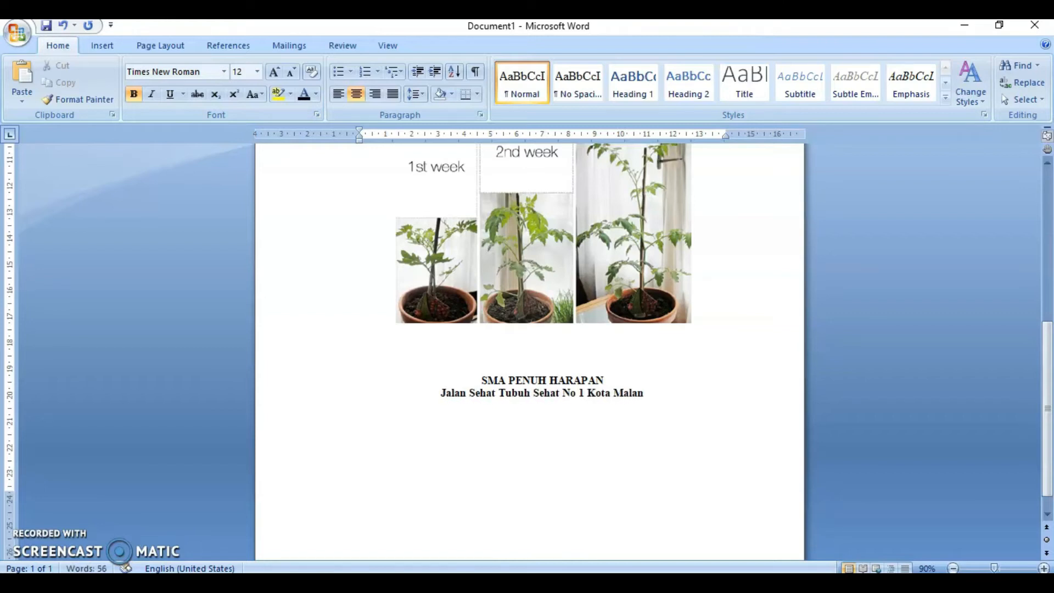
{"action": "key", "text": "BackSpace"}
{"action": "key", "text": "BackSpace"}
{"action": "key", "text": "BackSpace"}
{"action": "key", "text": "BackSpace"}
{"action": "key", "text": "BackSpace"}
{"action": "key", "text": "BackSpace"}
{"action": "type", "text": "B"}
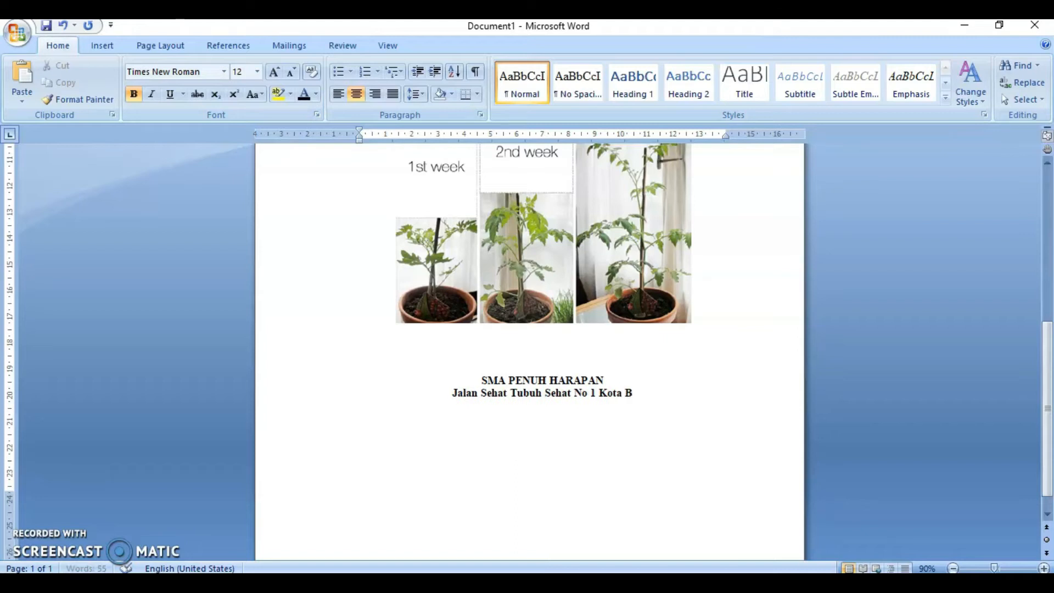
{"action": "type", "text": "ahagia"}
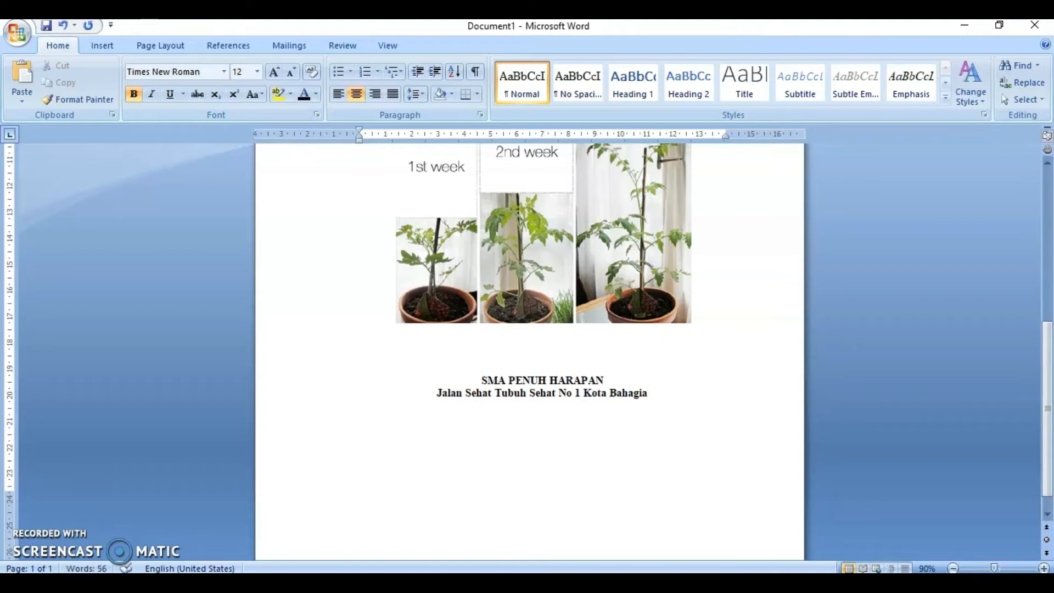
{"action": "type", "text": " Bahagia 3000"}
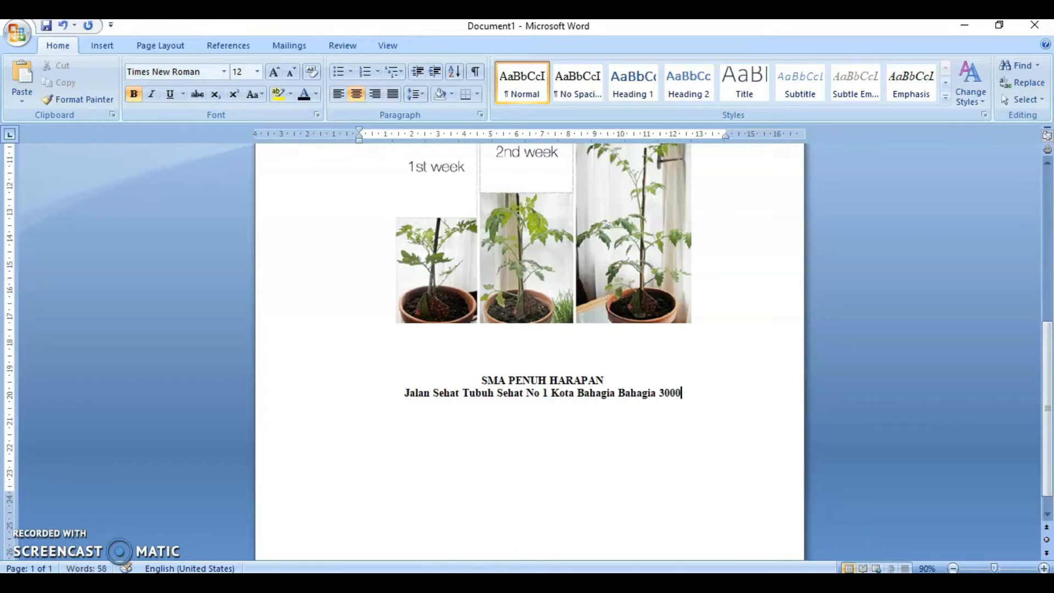
- Leave a blank line and type the date April 2020 below the address
{"action": "key", "text": "Return"}
{"action": "key", "text": "Return"}
{"action": "type", "text": "April 2020"}
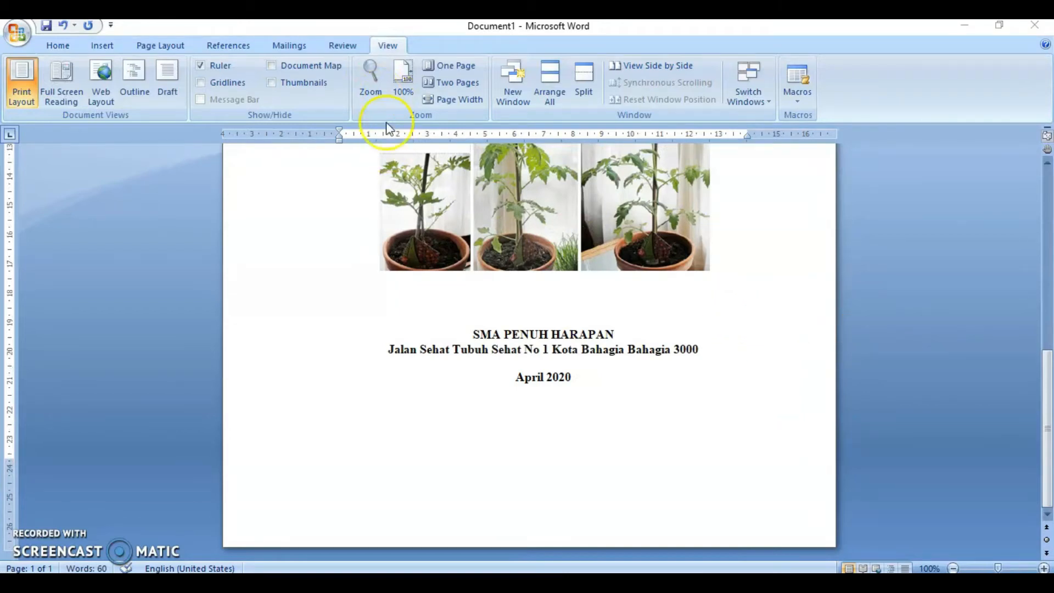
- Break the purpose statement into two lines after the word Biologi
{"action": "left_click", "coordinate": [842, 365]}
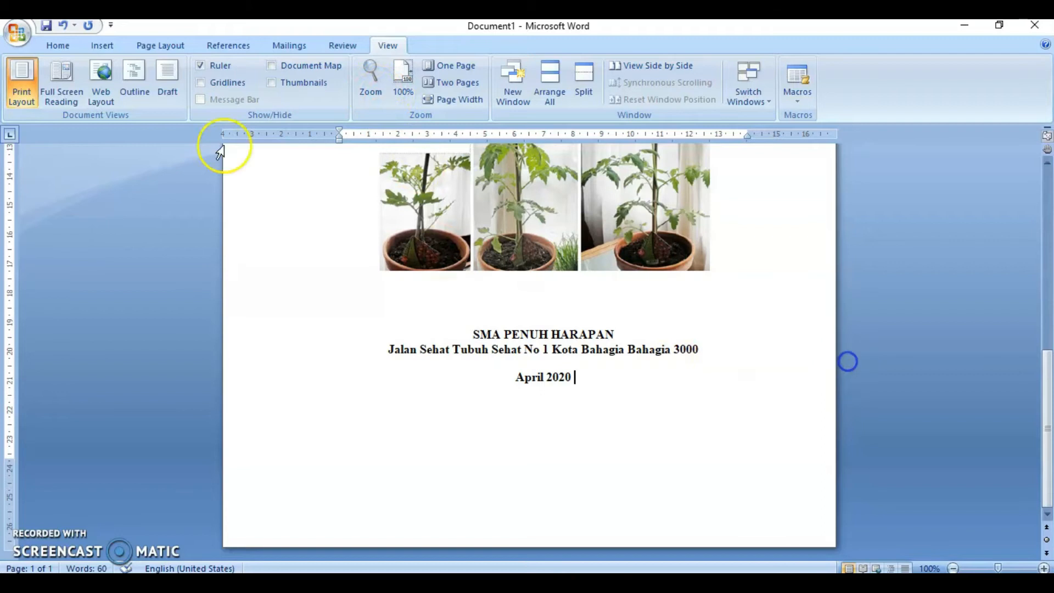
{"action": "left_click", "coordinate": [55, 45]}
{"action": "left_click", "coordinate": [366, 417]}
{"action": "scroll", "coordinate": [416, 447], "scroll_direction": "down", "scroll_amount": 3}
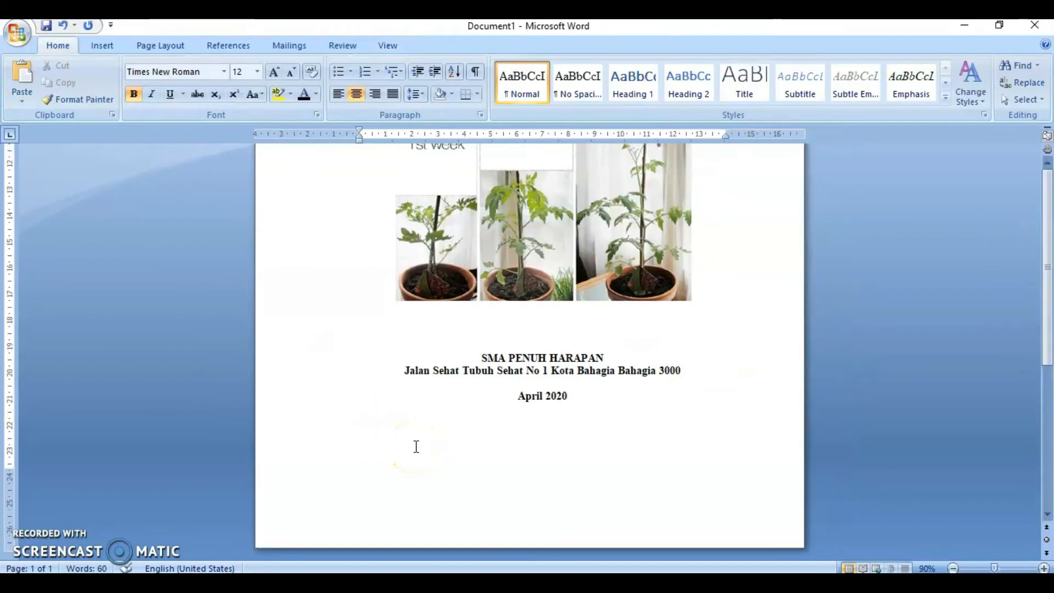
{"action": "scroll", "coordinate": [416, 447], "scroll_direction": "down", "scroll_amount": 2}
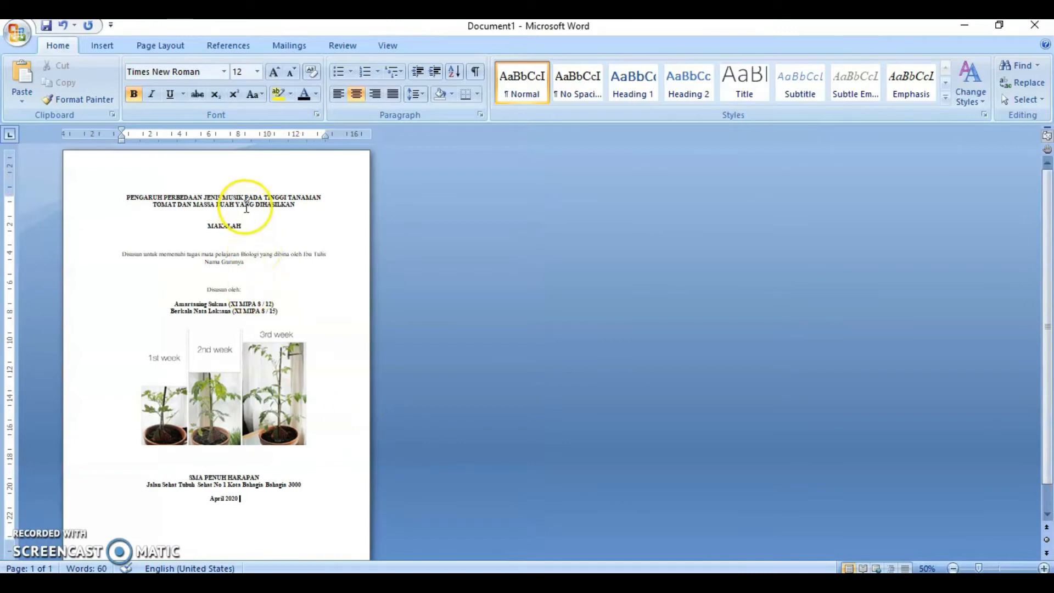
{"action": "scroll", "coordinate": [265, 338], "scroll_direction": "down", "scroll_amount": 1}
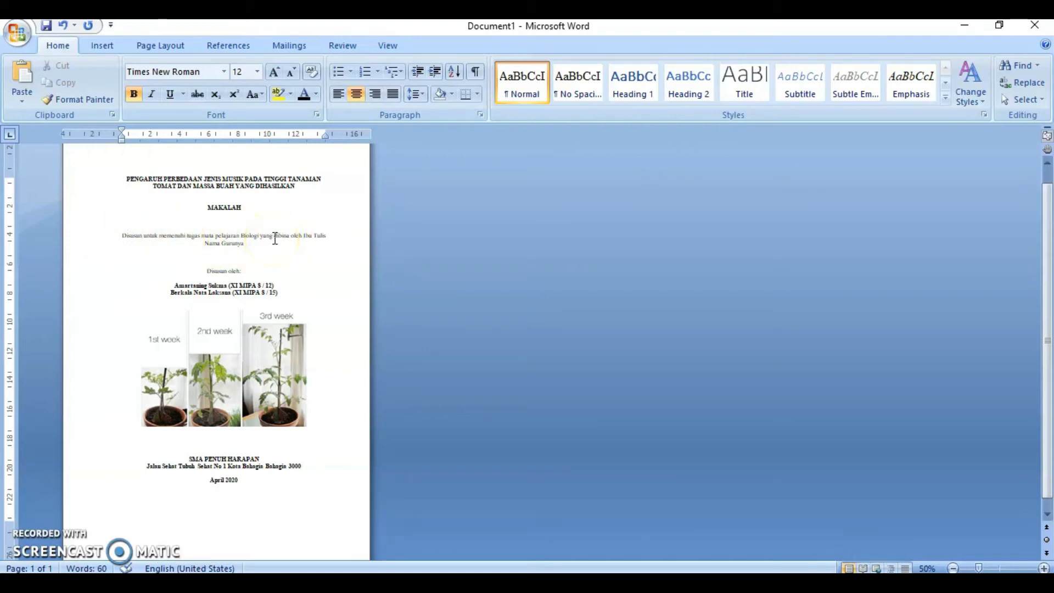
{"action": "left_click", "coordinate": [261, 239]}
{"action": "key", "text": "Return"}
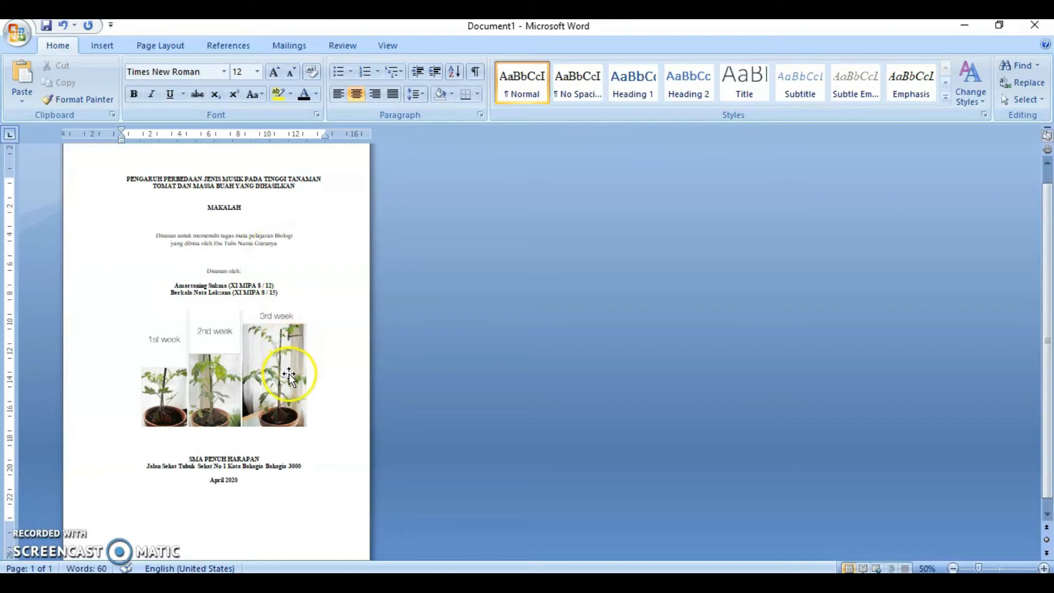
- Insert extra blank lines below the purpose statement and between the author names and the photo
{"action": "scroll", "coordinate": [297, 406], "scroll_direction": "down", "scroll_amount": 1}
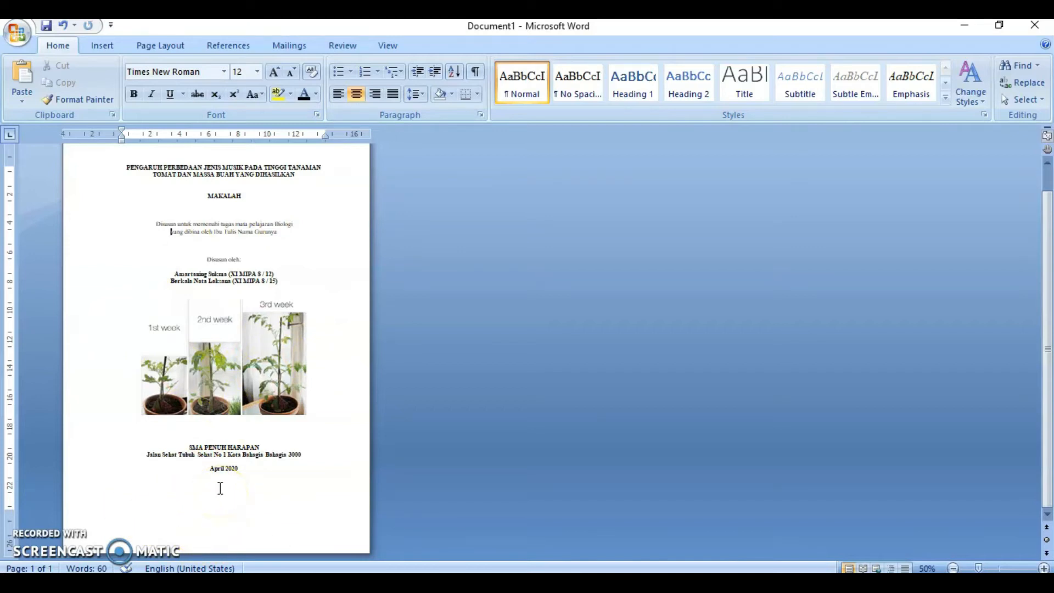
{"action": "left_click", "coordinate": [245, 262]}
{"action": "key", "text": "Return"}
{"action": "key", "text": "Return"}
{"action": "left_click", "coordinate": [252, 304]}
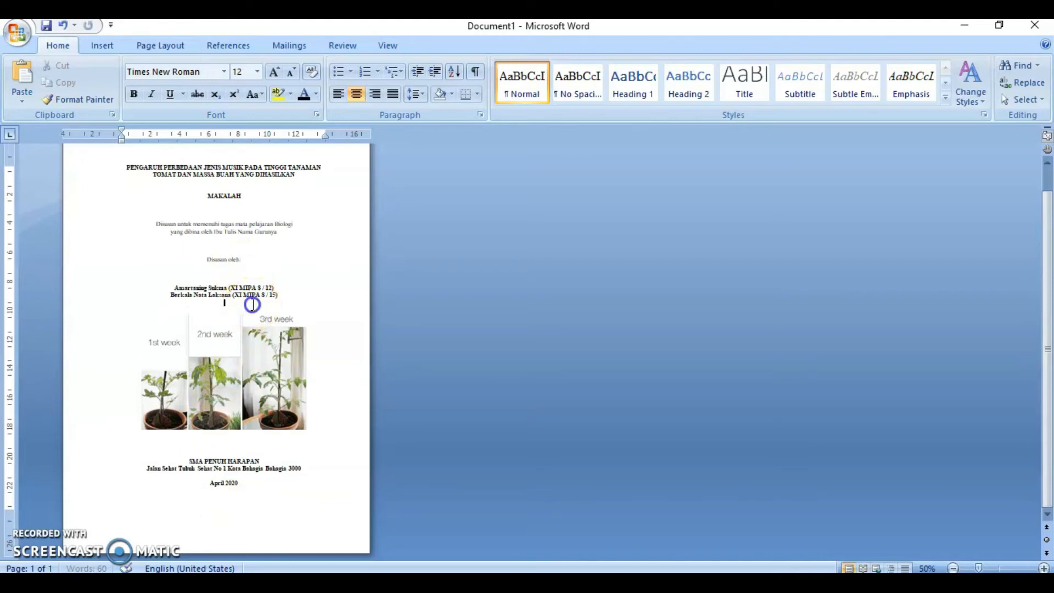
{"action": "key", "text": "Return"}
- Add a blank line above the date April 2020 while keeping the cover on a single page
{"action": "left_click", "coordinate": [233, 487]}
{"action": "key", "text": "Return"}
{"action": "key", "text": "Return"}
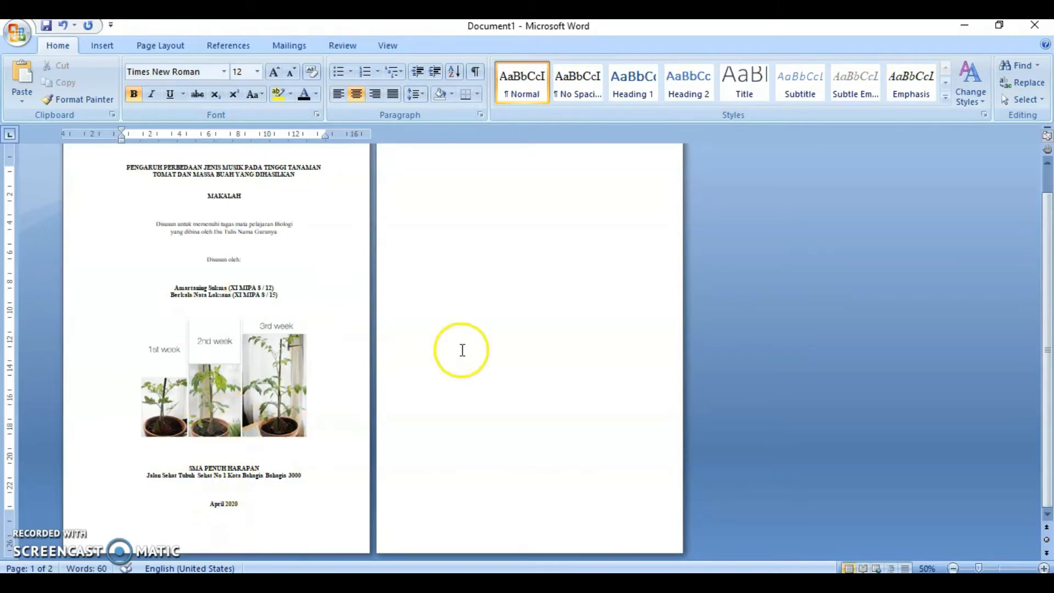
{"action": "left_click", "coordinate": [224, 492]}
{"action": "key", "text": "Delete"}
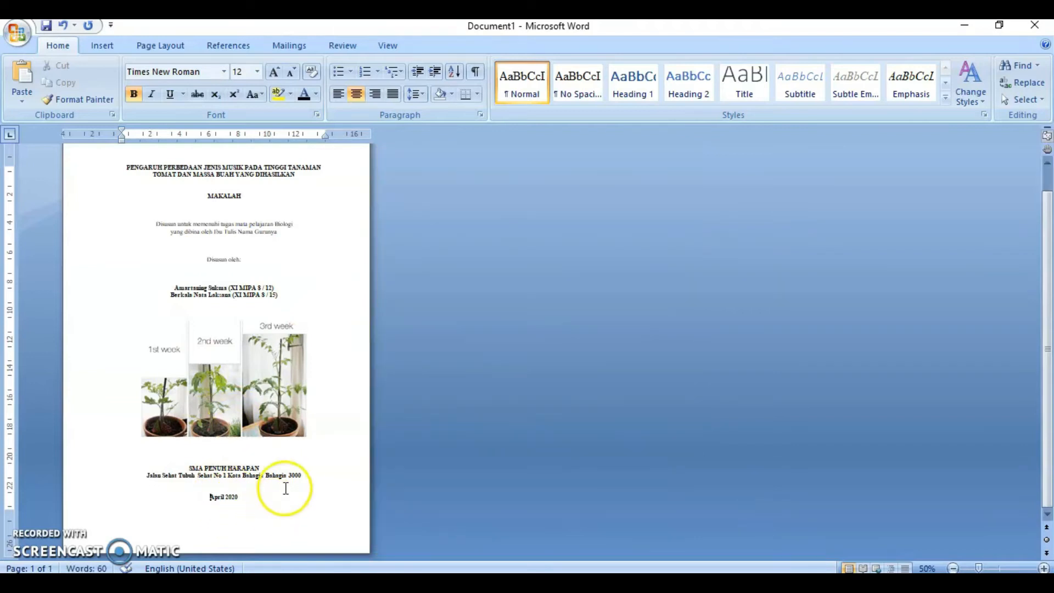
- Scroll through the finished cover page to check its overall spacing
{"action": "scroll", "coordinate": [286, 488], "scroll_direction": "up", "scroll_amount": 3}
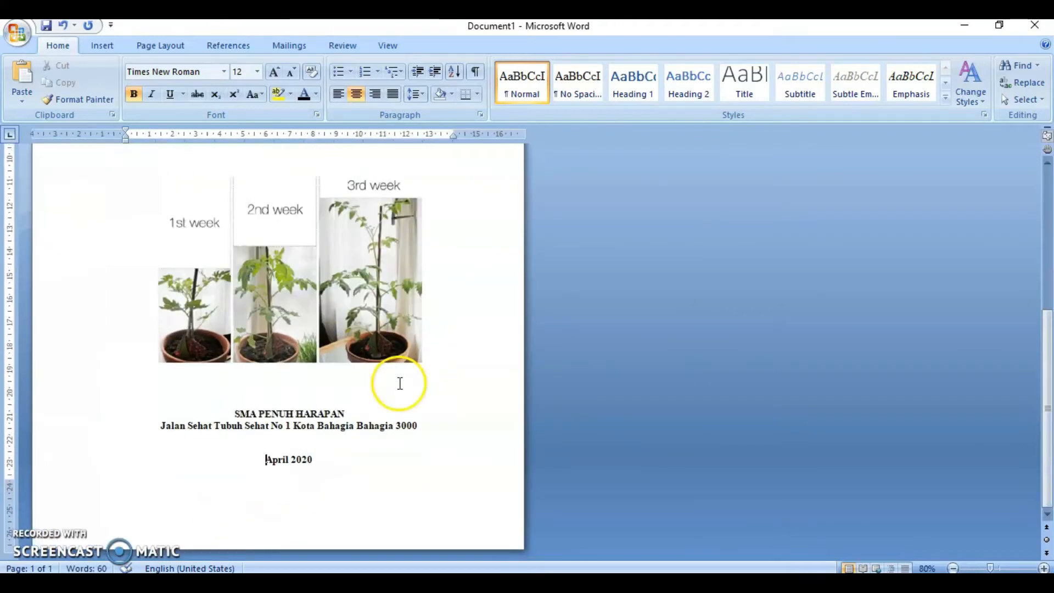
{"action": "scroll", "coordinate": [536, 348], "scroll_direction": "up", "scroll_amount": 1}
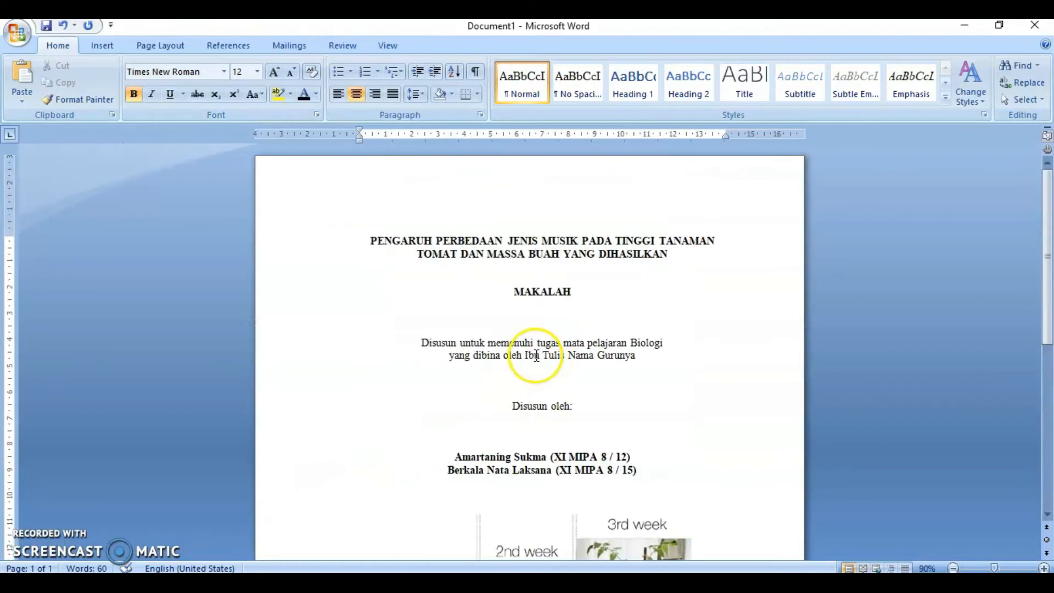
{"action": "scroll", "coordinate": [536, 355], "scroll_direction": "down", "scroll_amount": 10}
{"action": "scroll", "coordinate": [537, 358], "scroll_direction": "up", "scroll_amount": 6}
{"action": "scroll", "coordinate": [470, 306], "scroll_direction": "down", "scroll_amount": 6}
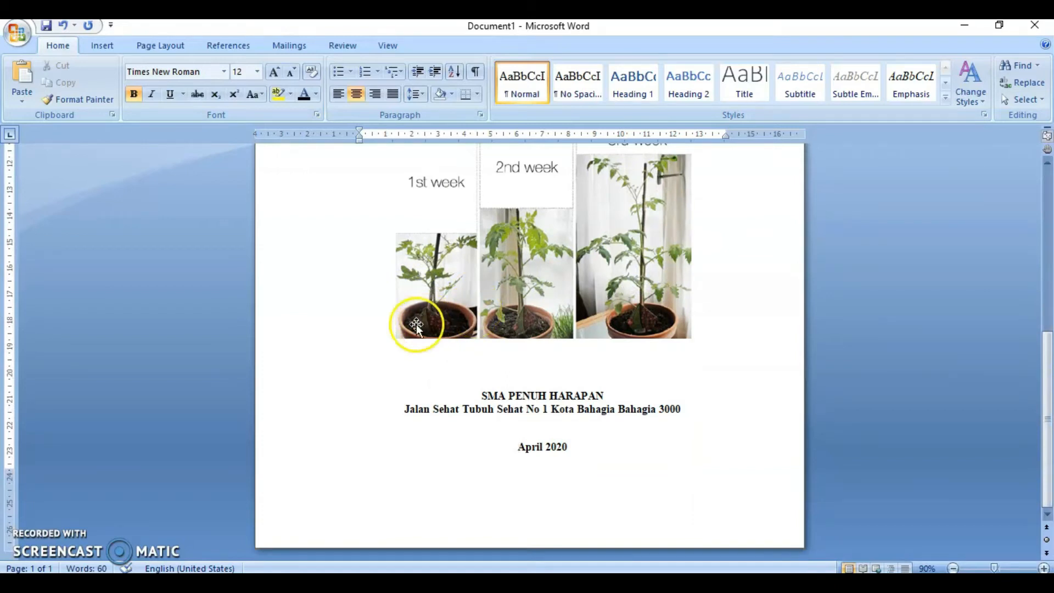
{"action": "scroll", "coordinate": [617, 263], "scroll_direction": "up", "scroll_amount": 6}
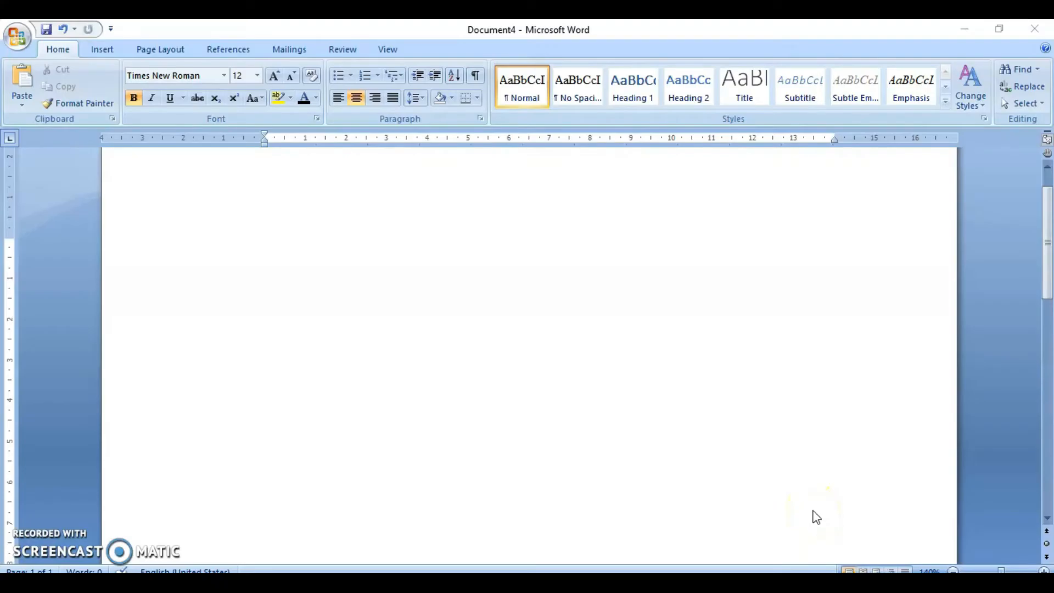
- In a new document, type the centred heading DAFTAR ISI and make it bold
{"action": "scroll", "coordinate": [559, 324], "scroll_direction": "up", "scroll_amount": 1}
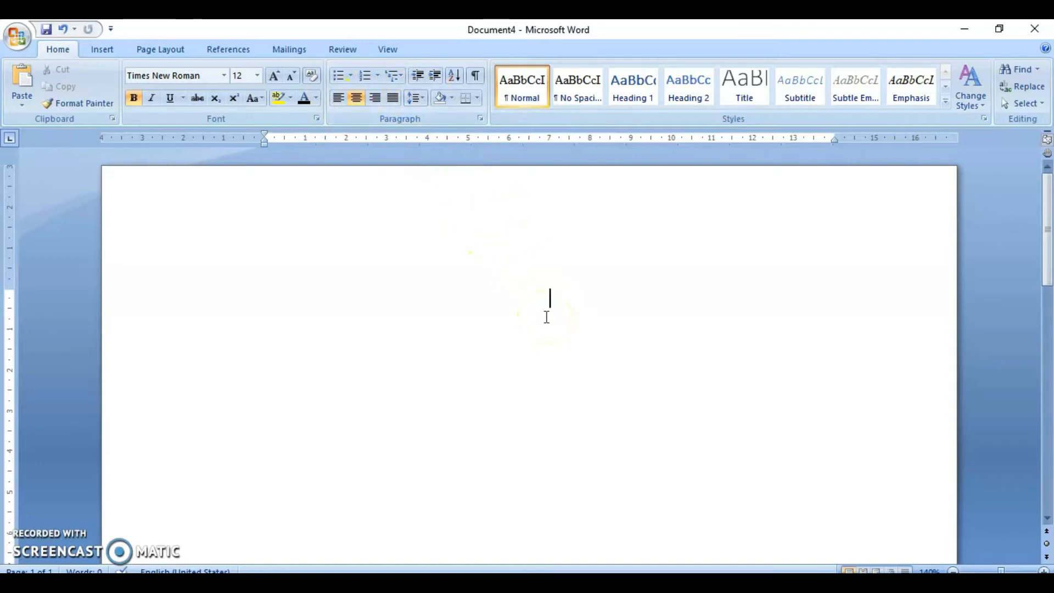
{"action": "key", "text": "ctrl+z"}
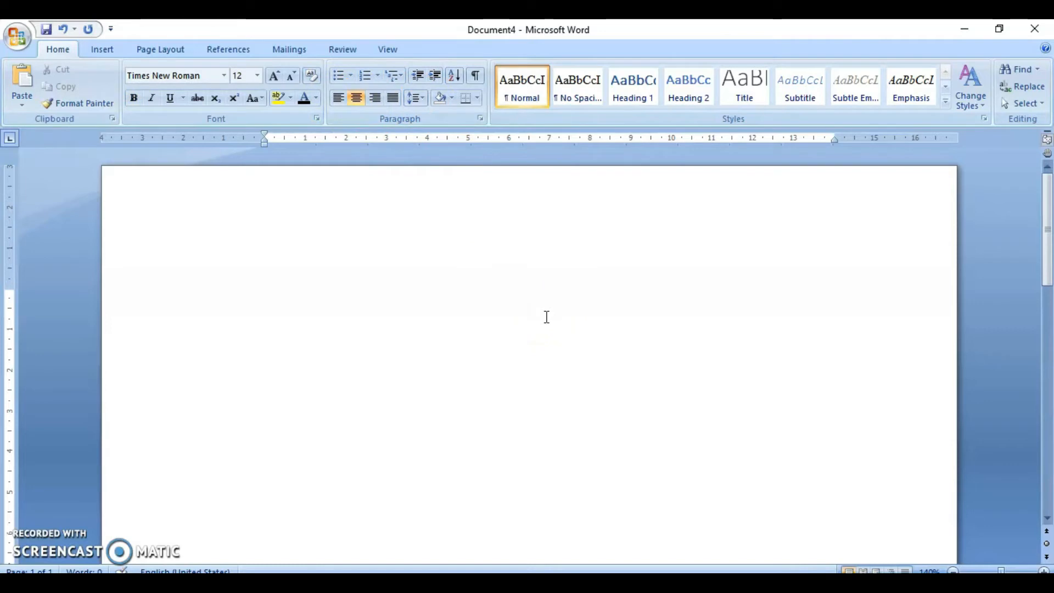
{"action": "type", "text": "DAFTAR ISI"}
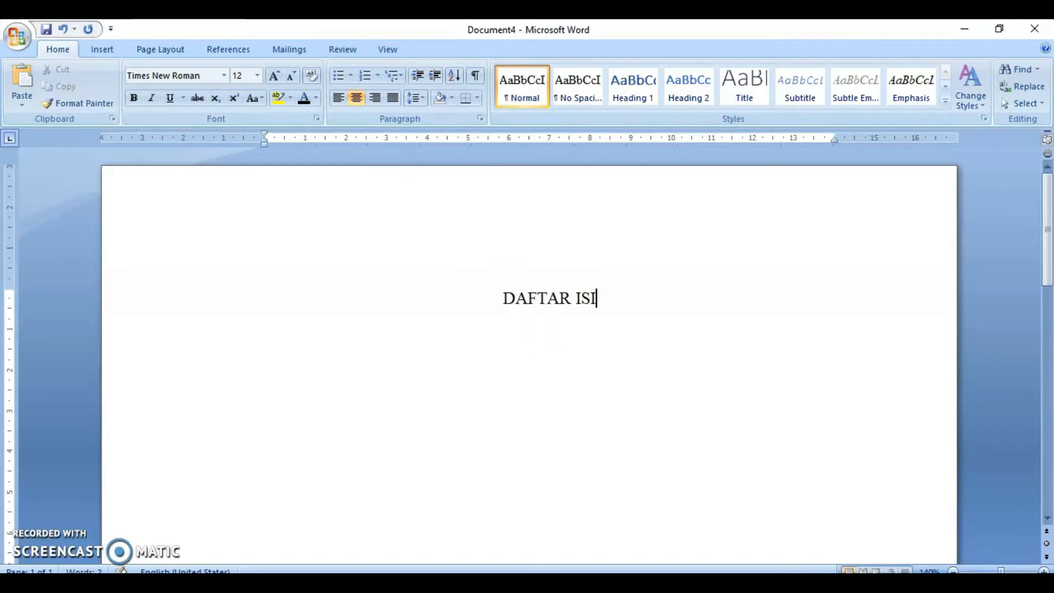
{"action": "triple_click", "coordinate": [545, 314]}
{"action": "key", "text": "ctrl+b"}
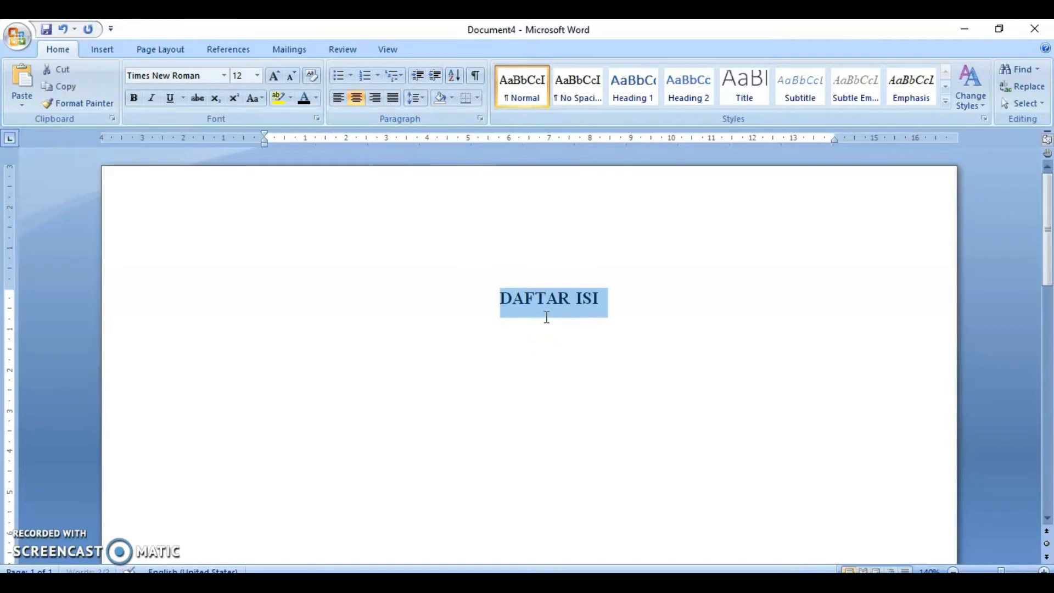
- Start a new justified, non-bold line below the heading and enter Halaman Sampul
{"action": "left_click", "coordinate": [600, 310]}
{"action": "key", "text": "Return"}
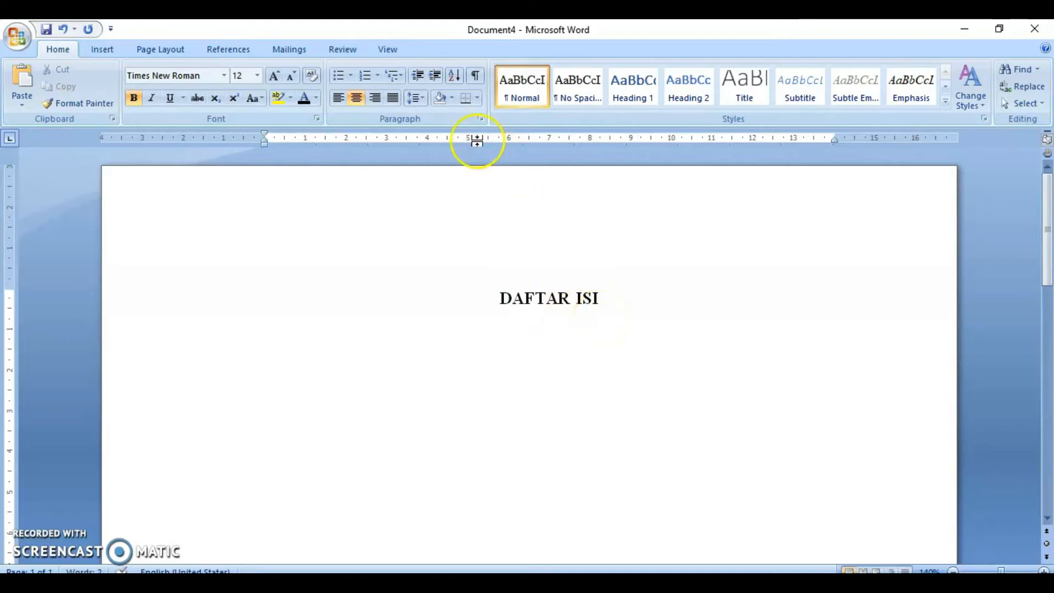
{"action": "left_click", "coordinate": [393, 98]}
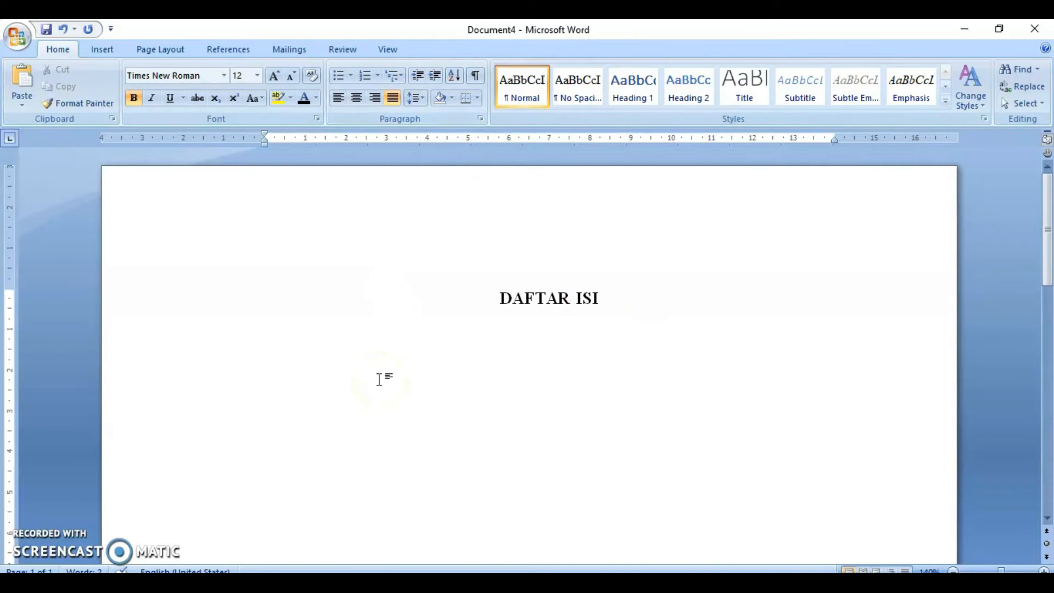
{"action": "type", "text": "Ha"}
{"action": "key", "text": "shift+Home"}
{"action": "key", "text": "ctrl+b"}
{"action": "left_click", "coordinate": [421, 377]}
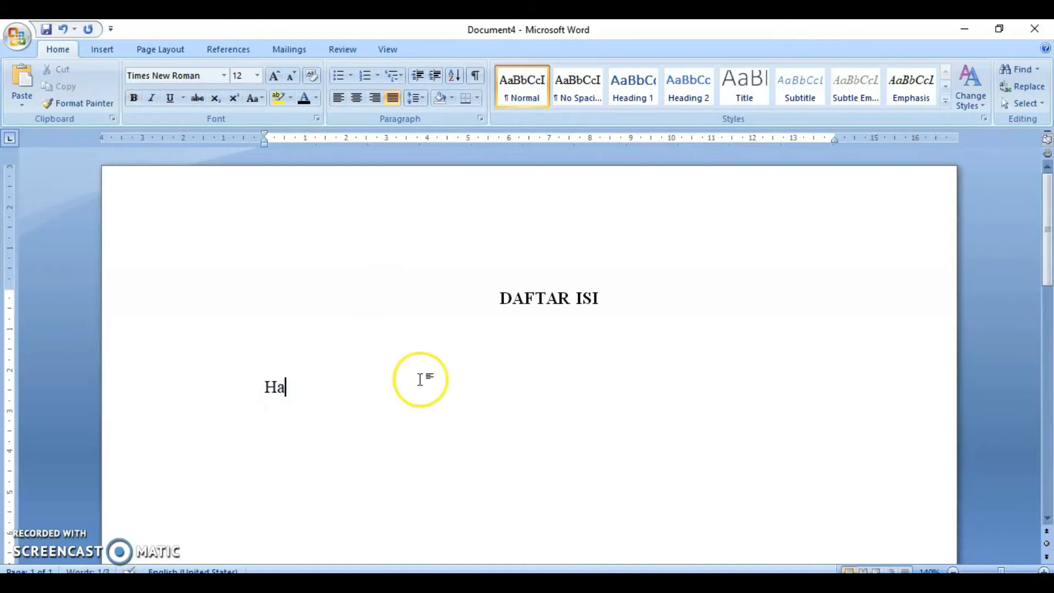
{"action": "type", "text": "laman Sampul"}
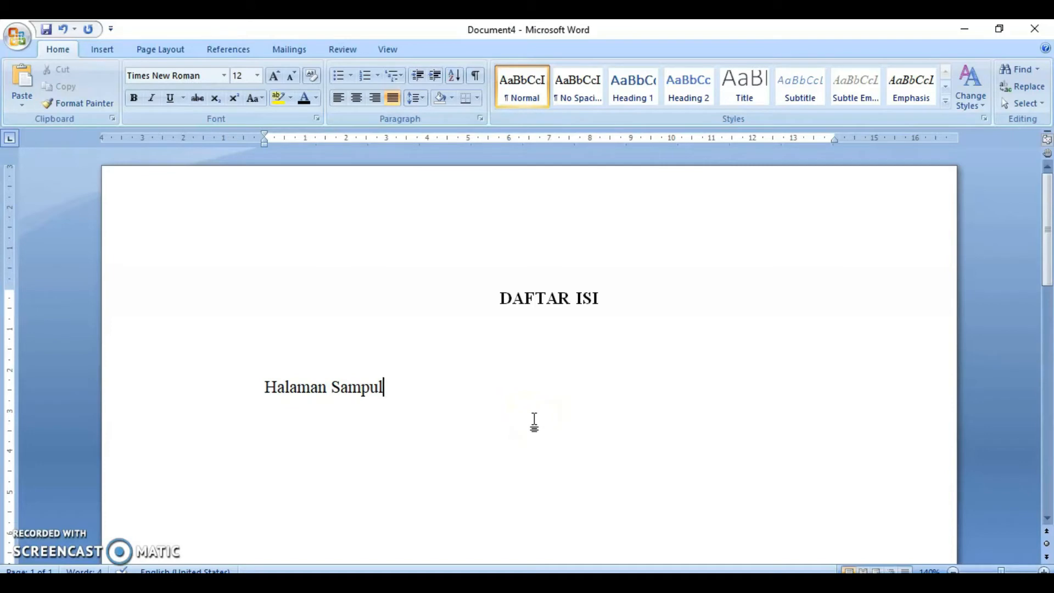
{"action": "type", "text": "..........................................................."}
{"action": "key", "text": "BackSpace"}
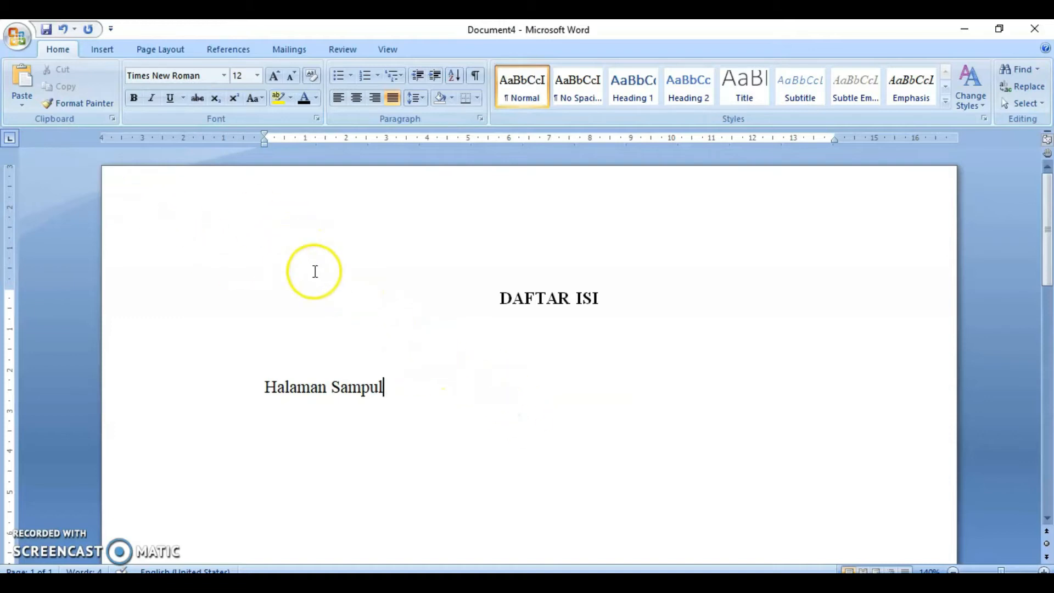
- Set tab stops at 11 cm and 13 cm on the ruler for the contents line
{"action": "left_click", "coordinate": [9, 140]}
{"action": "left_click", "coordinate": [11, 140]}
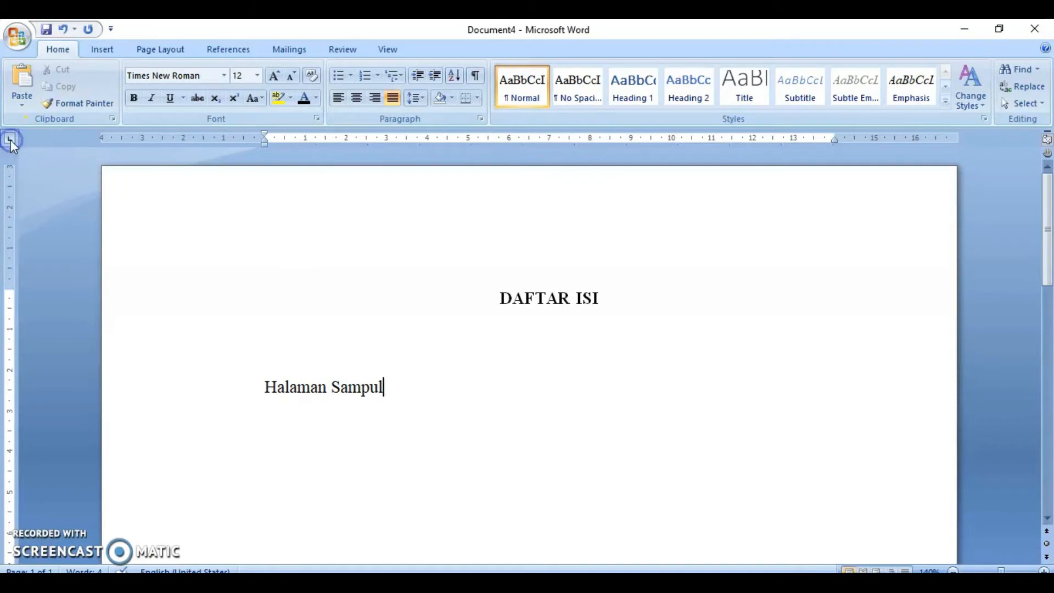
{"action": "left_click", "coordinate": [11, 144]}
{"action": "left_click", "coordinate": [711, 138]}
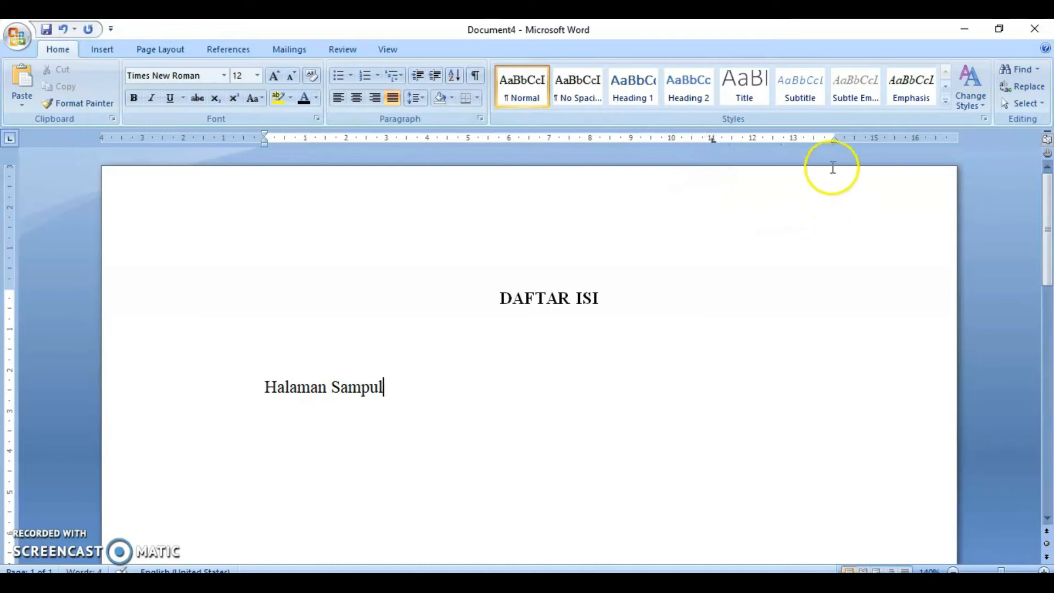
{"action": "left_click", "coordinate": [795, 139]}
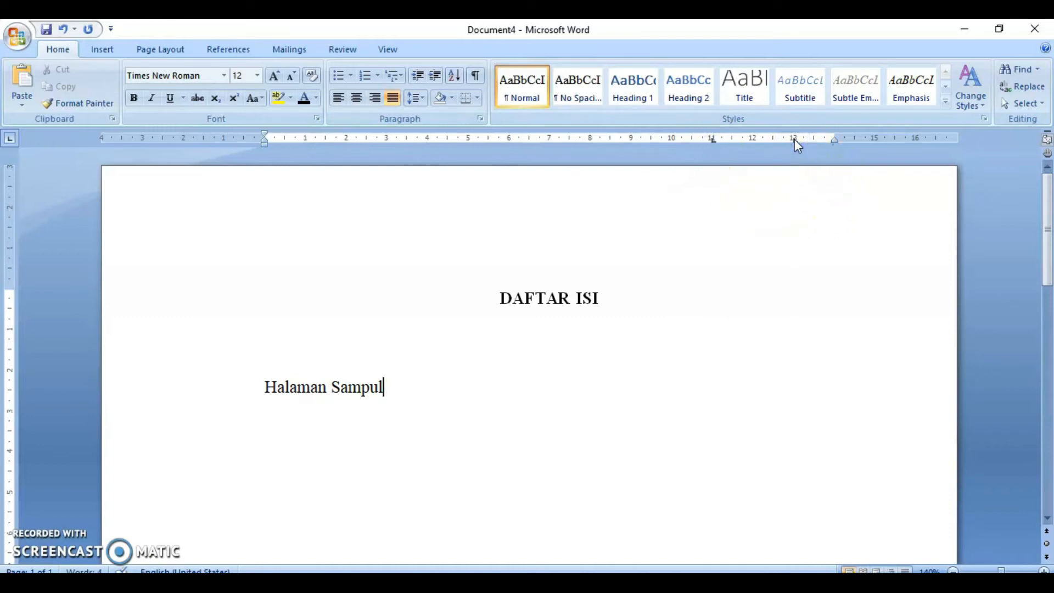
{"action": "double_click", "coordinate": [713, 140]}
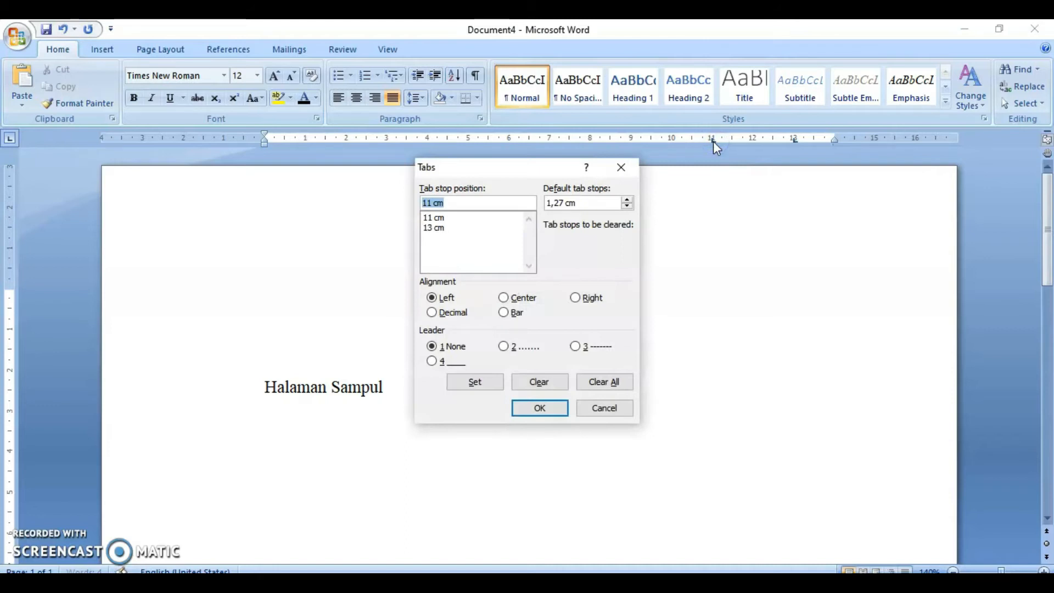
{"action": "left_click", "coordinate": [621, 167]}
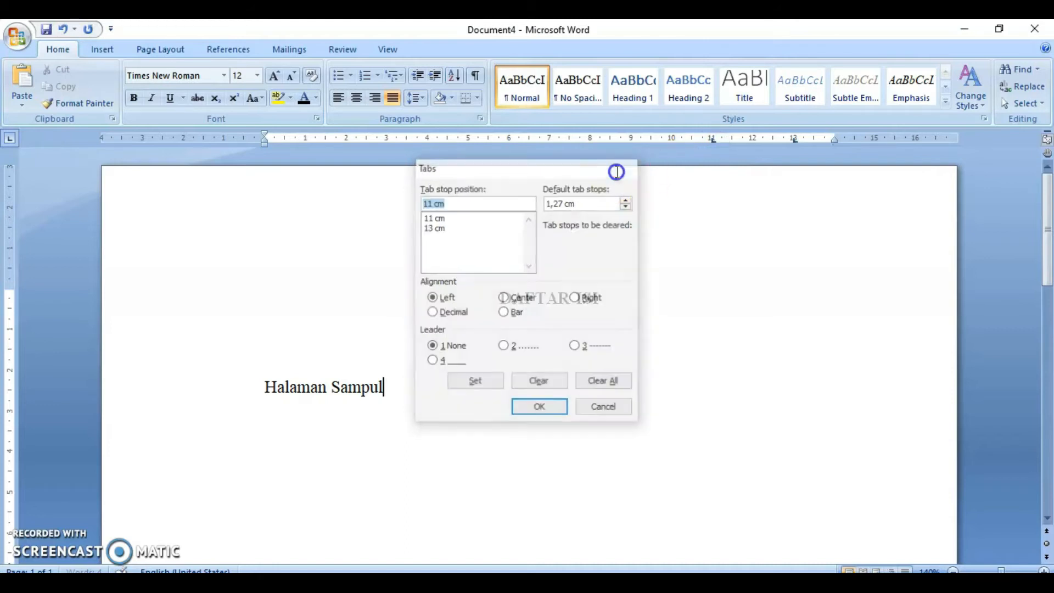
{"action": "left_click", "coordinate": [738, 142]}
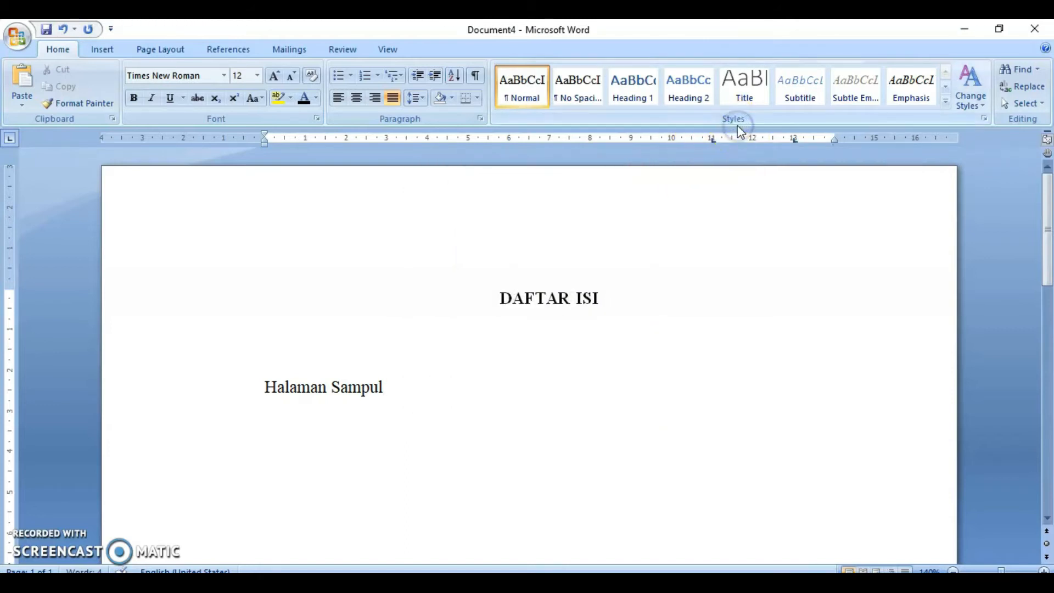
{"action": "double_click", "coordinate": [739, 132]}
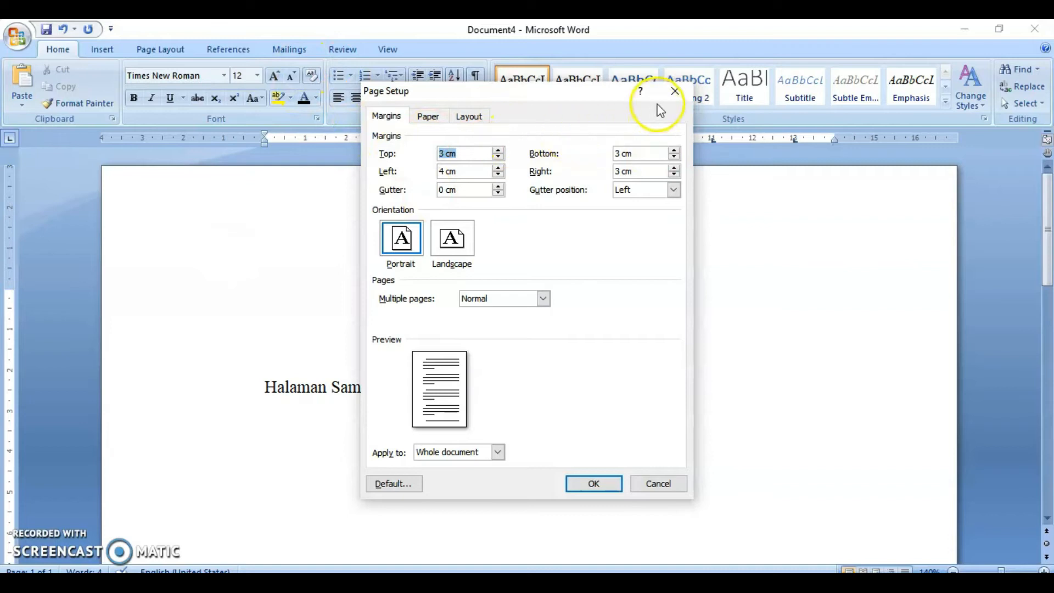
{"action": "left_click", "coordinate": [675, 90]}
- Give the 11 cm tab stop a dotted leader in the Tabs settings
{"action": "double_click", "coordinate": [713, 142]}
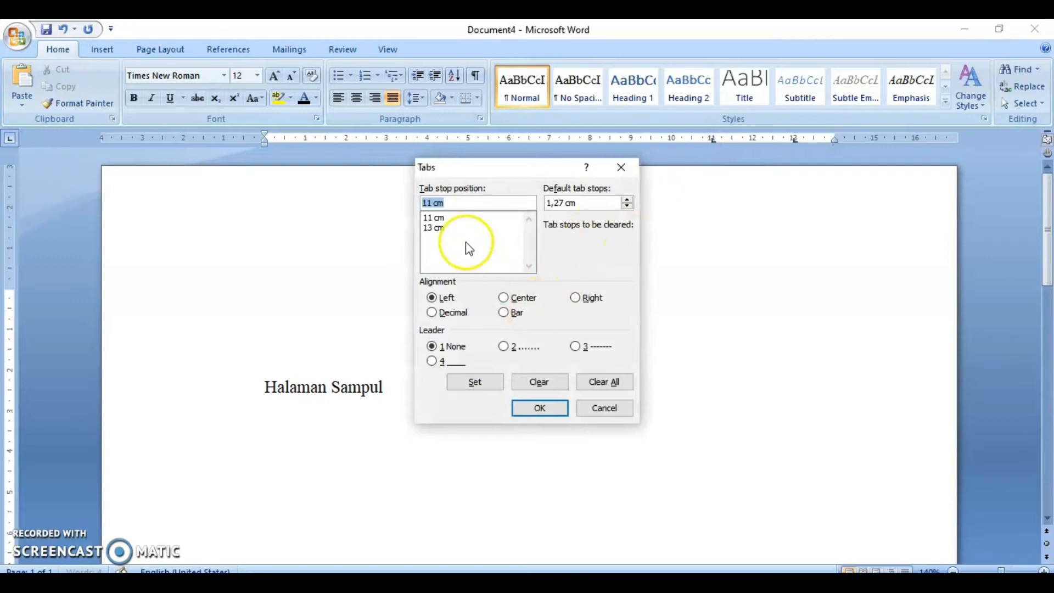
{"action": "left_click", "coordinate": [442, 218]}
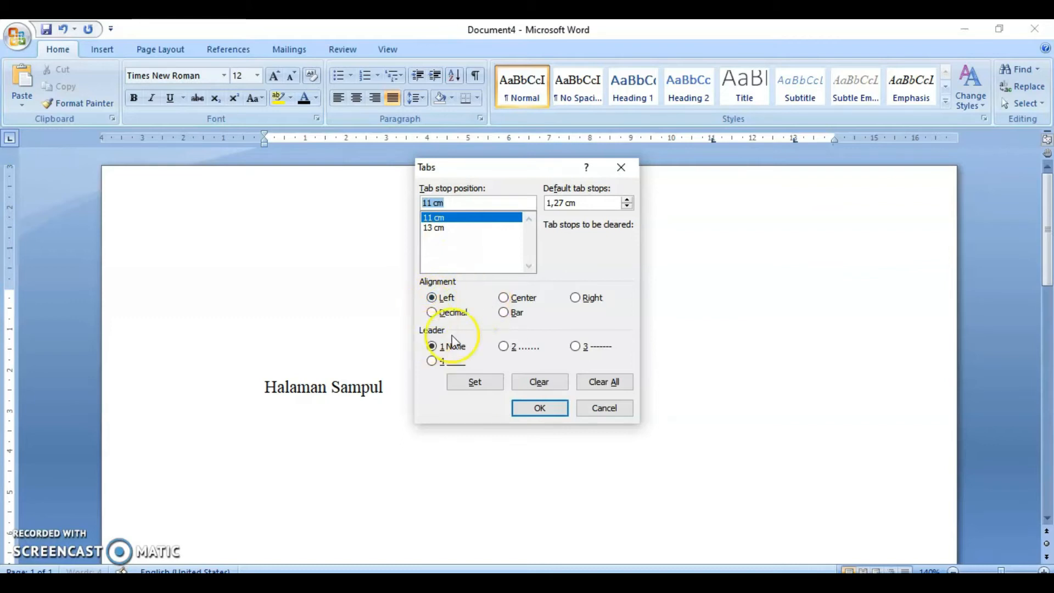
{"action": "left_click", "coordinate": [504, 347]}
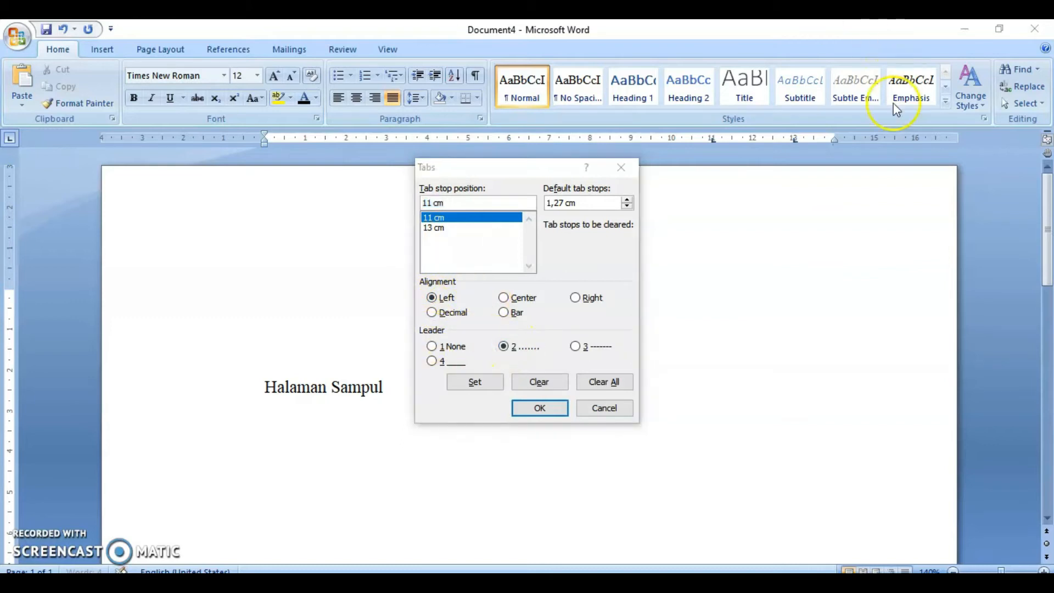
{"action": "left_click", "coordinate": [476, 382]}
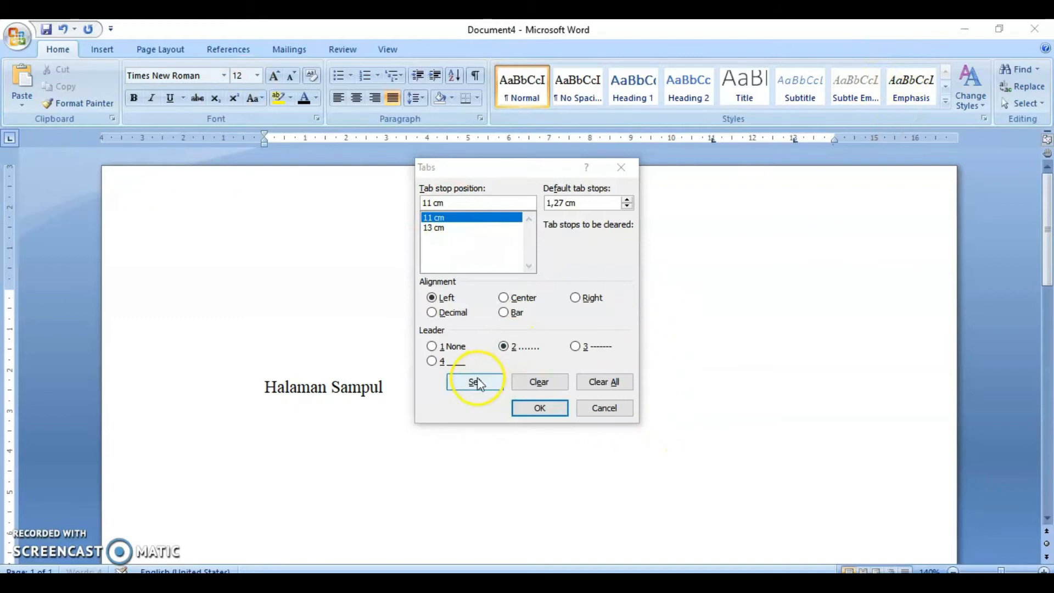
{"action": "left_click", "coordinate": [533, 409]}
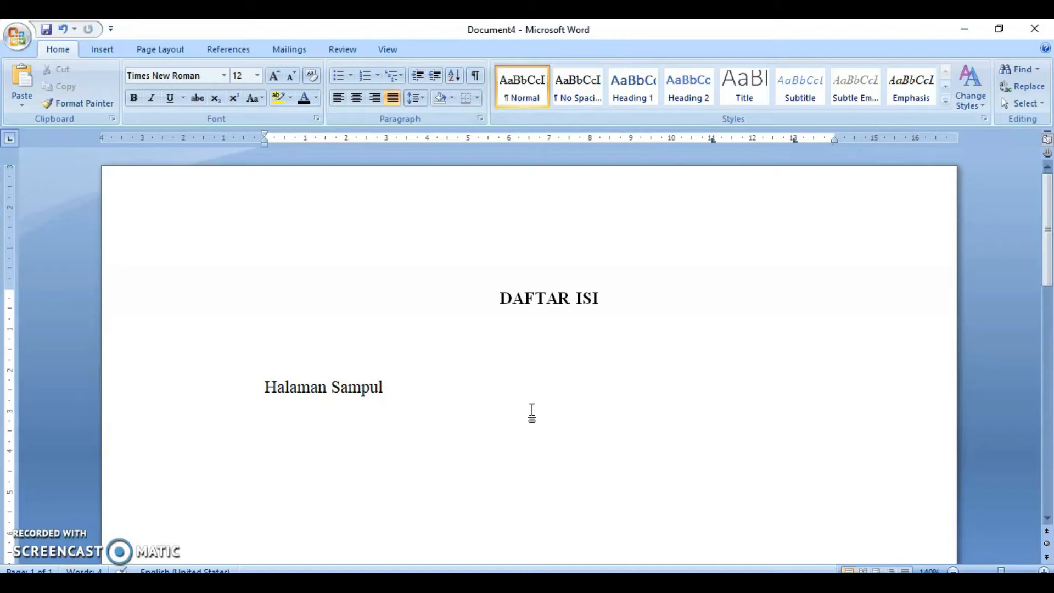
- Add a dotted leader and the page number i after Halaman Sampul
{"action": "key", "text": "Tab"}
{"action": "left_click", "coordinate": [763, 397]}
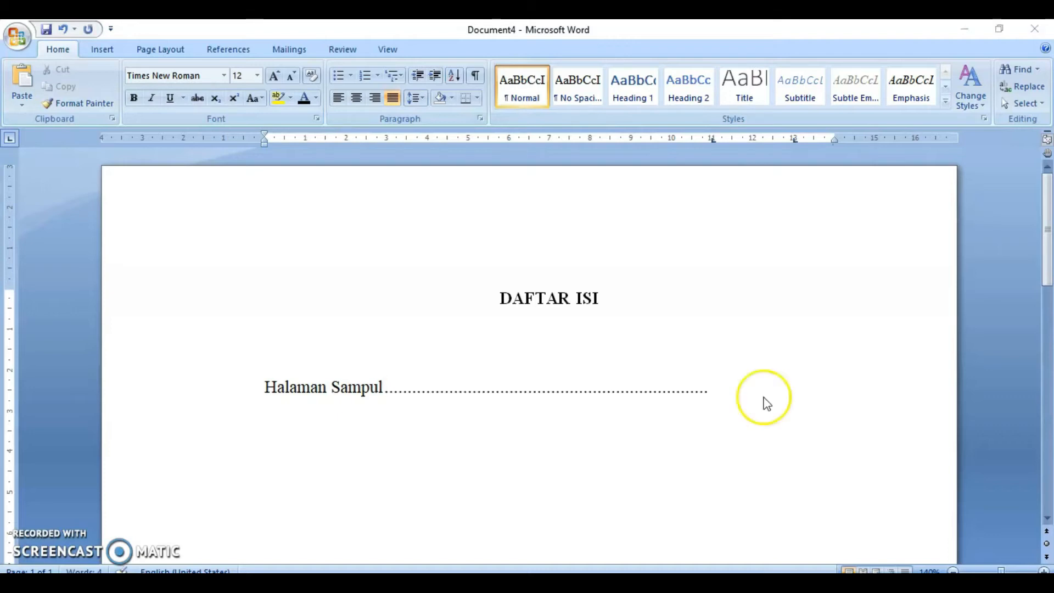
{"action": "key", "text": "Tab"}
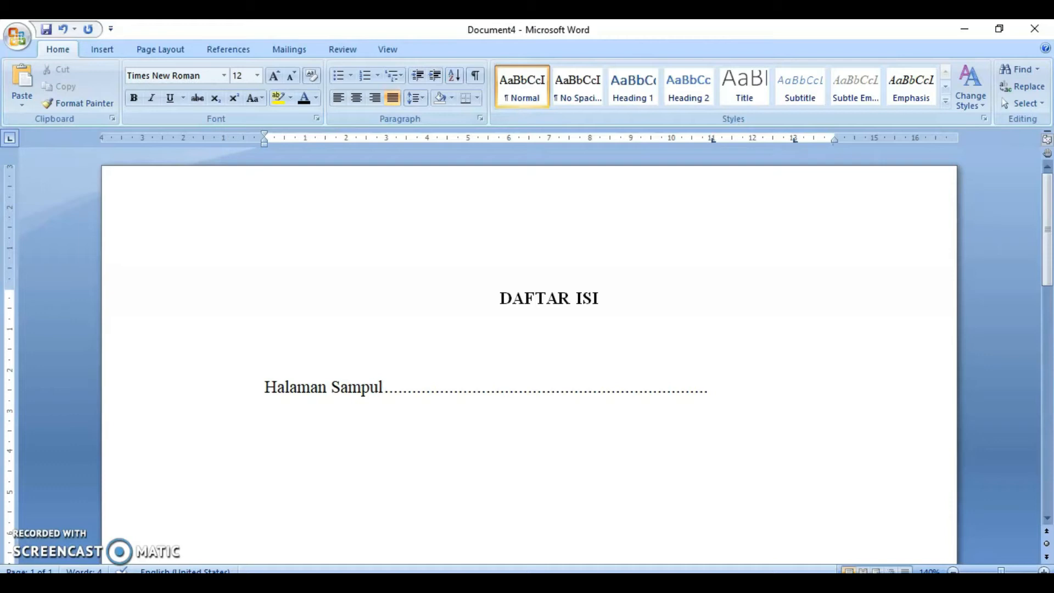
{"action": "type", "text": "i"}
- Add a Daftar Isi entry with a dotted leader and page number ii
{"action": "key", "text": "Return"}
{"action": "type", "text": "Daftar Isi"}
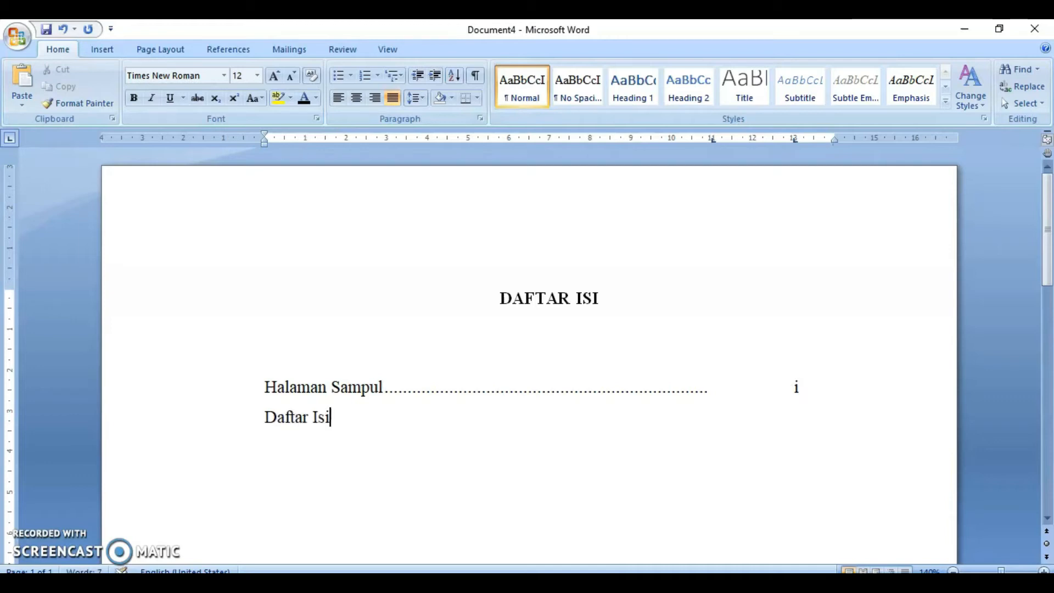
{"action": "key", "text": "Tab"}
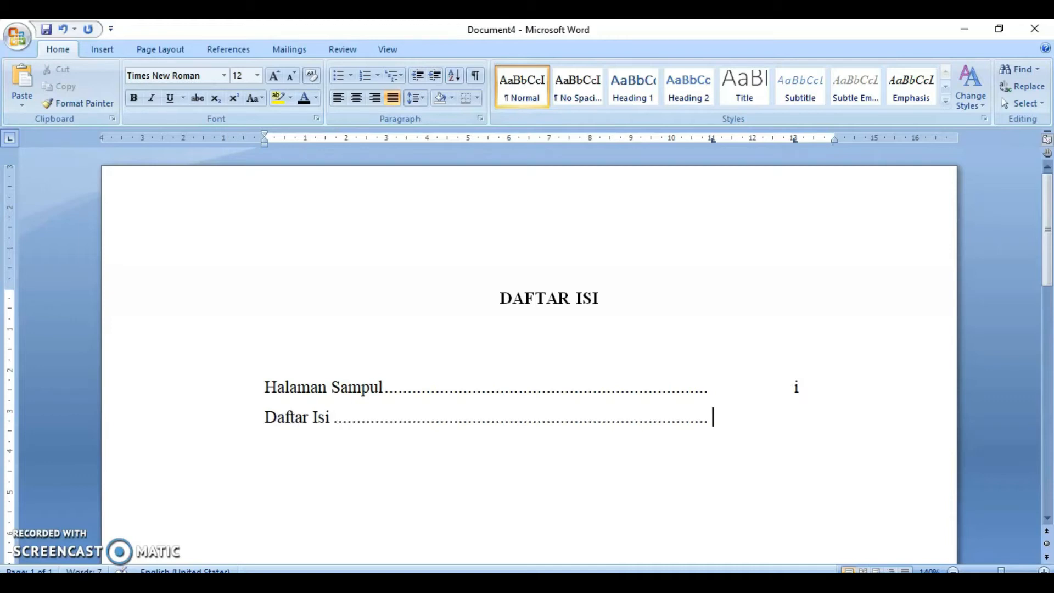
{"action": "key", "text": "Tab"}
{"action": "type", "text": "ii"}
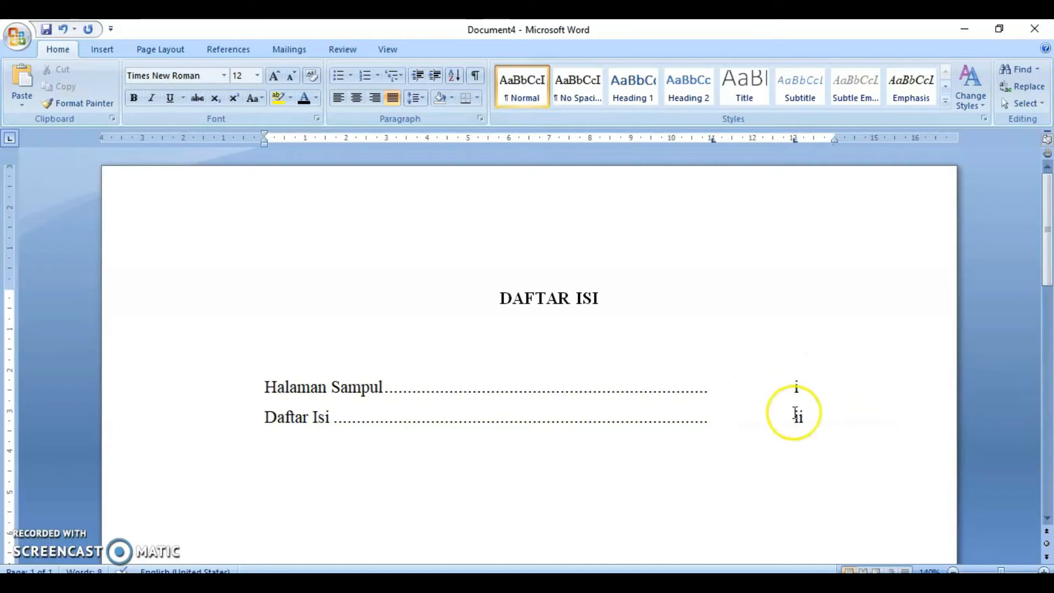
- Leave a blank line and enter the chapter heading Bab I Pendahuluan
{"action": "key", "text": "Return"}
{"action": "key", "text": "Return"}
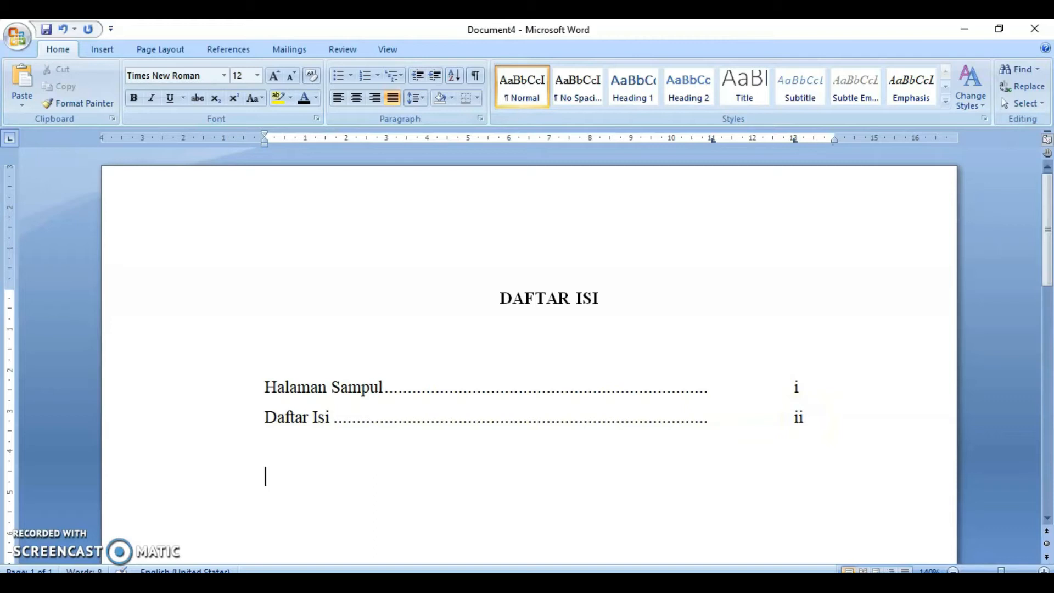
{"action": "type", "text": "Bab I P"}
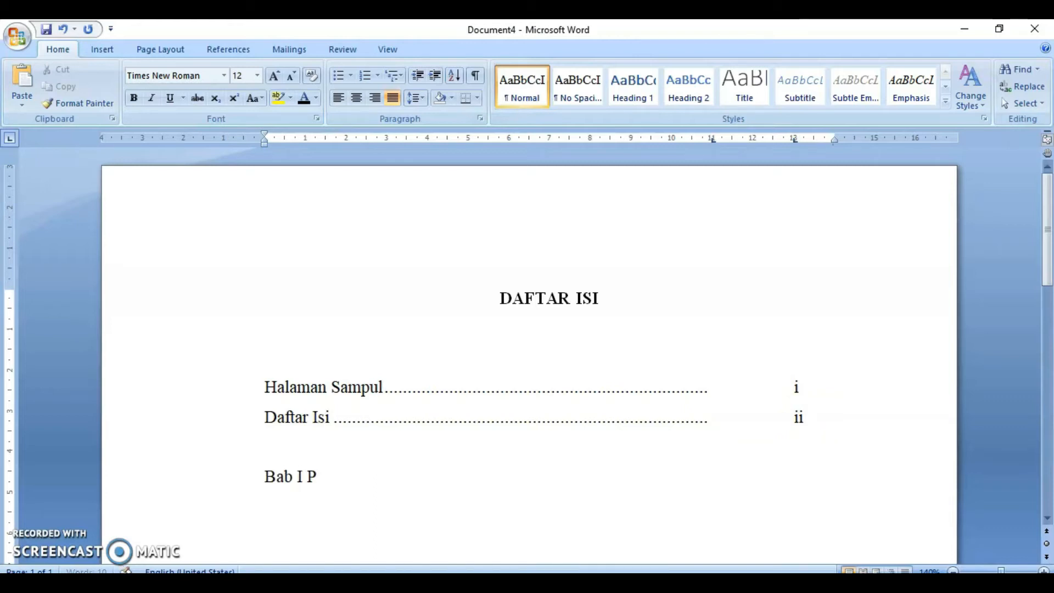
{"action": "type", "text": "endahuluan"}
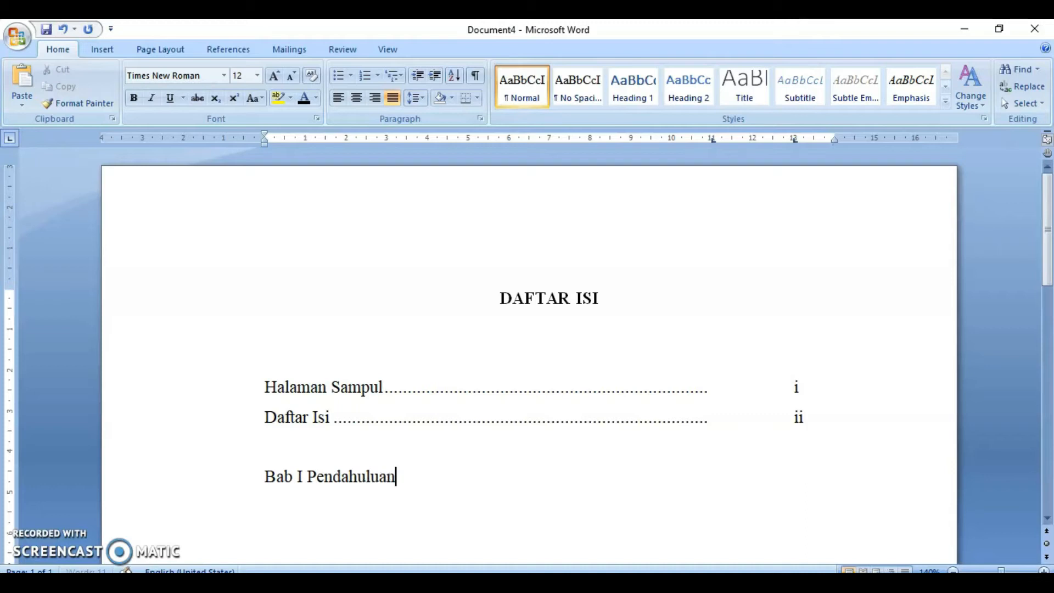
- Start a lettered A. list on a new line below the chapter heading
{"action": "key", "text": "Return"}
{"action": "type", "text": "A."}
{"action": "key", "text": "BackSpace"}
{"action": "key", "text": "BackSpace"}
{"action": "left_click", "coordinate": [377, 75]}
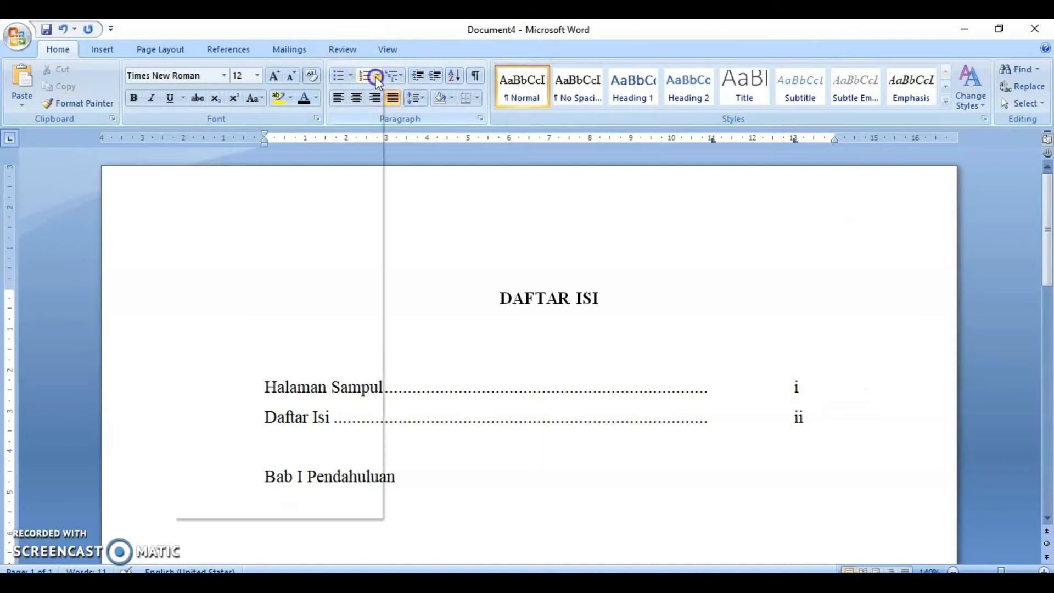
{"action": "left_click", "coordinate": [278, 135]}
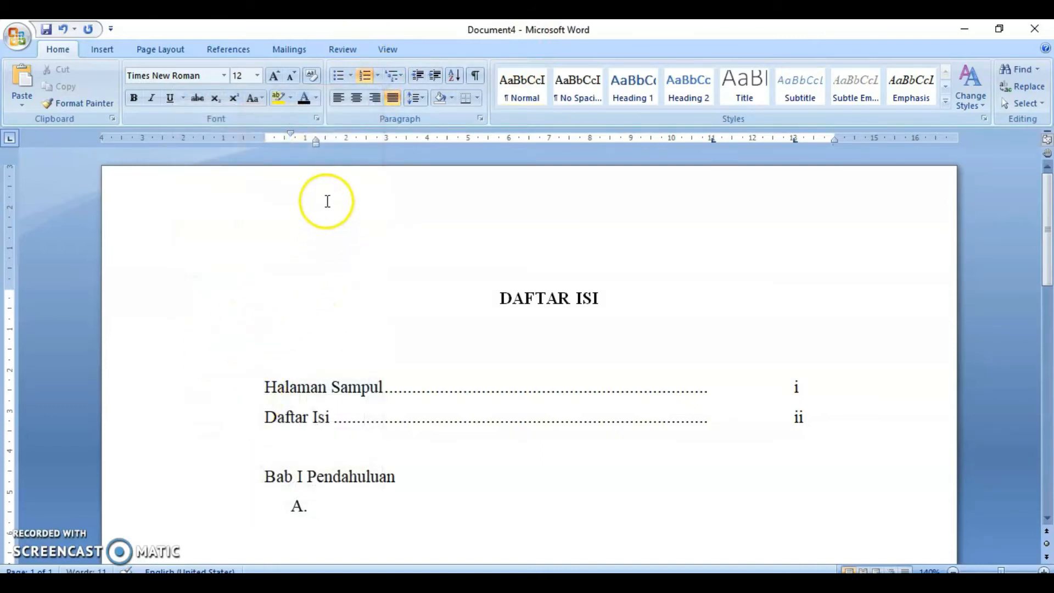
- Enter Latar Belakang as item A, adjust the list indent, and add a dotted leader with page 1
{"action": "type", "text": "Latar Belakang"}
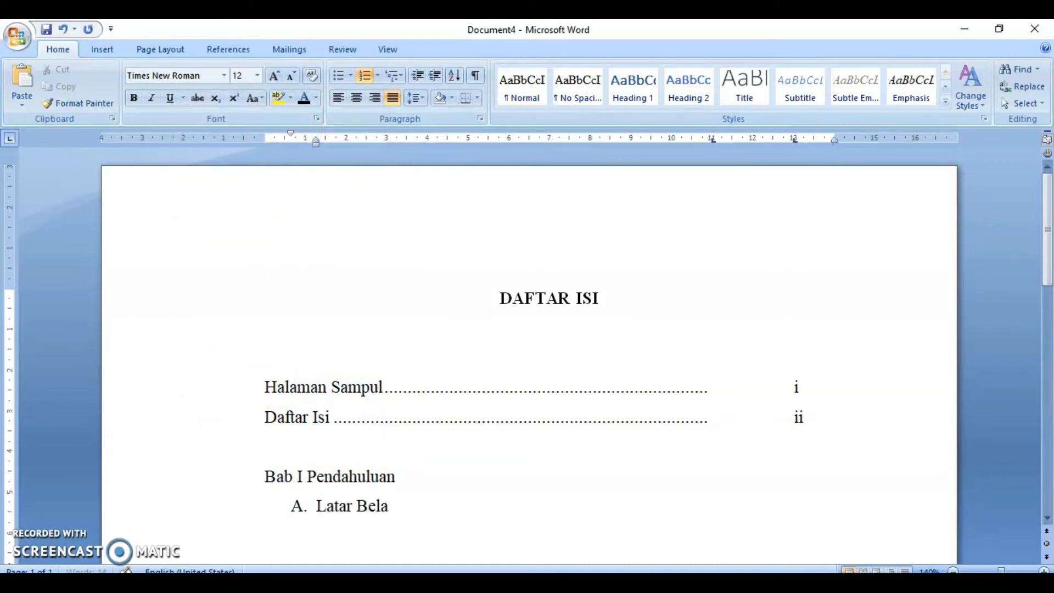
{"action": "mouse_move", "coordinate": [291, 134]}
{"action": "left_mouse_down"}
{"action": "mouse_move", "coordinate": [264, 133]}
{"action": "mouse_move", "coordinate": [295, 141]}
{"action": "left_mouse_up"}
{"action": "key", "text": "Tab"}
{"action": "key", "text": "Tab"}
{"action": "type", "text": "1"}
- Add item B Rumusan Masalah followed by a dotted leader
{"action": "key", "text": "Return"}
{"action": "type", "text": "Rumusan Masalah"}
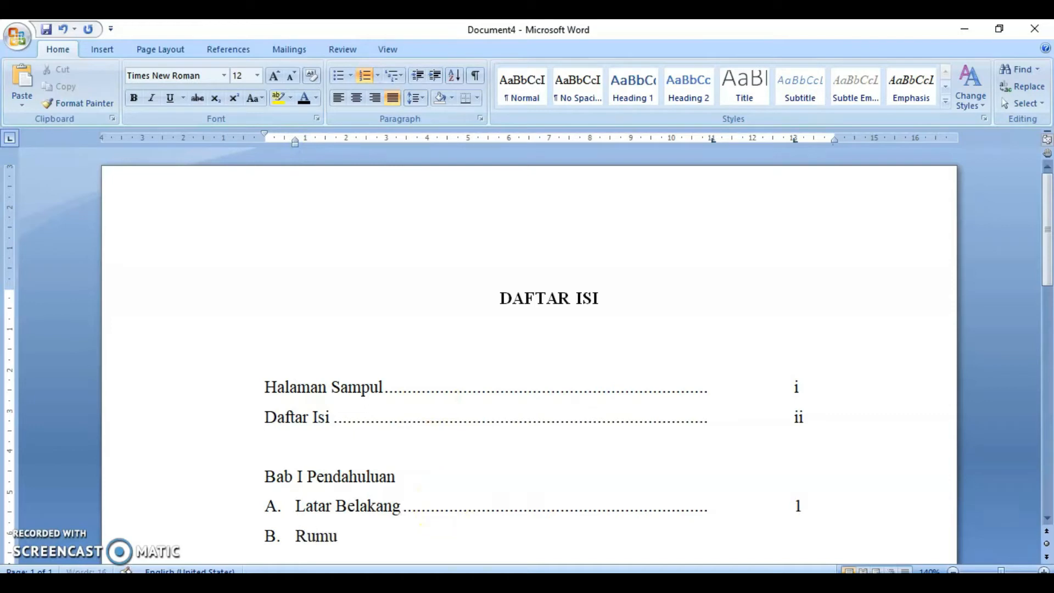
{"action": "key", "text": "Tab"}
{"action": "key", "text": "Tab"}
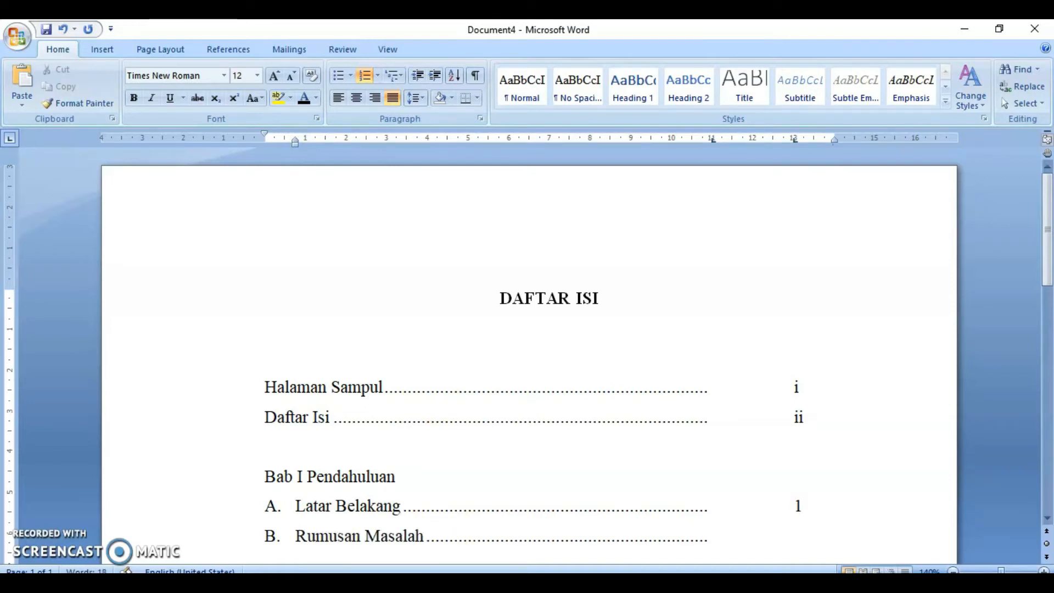
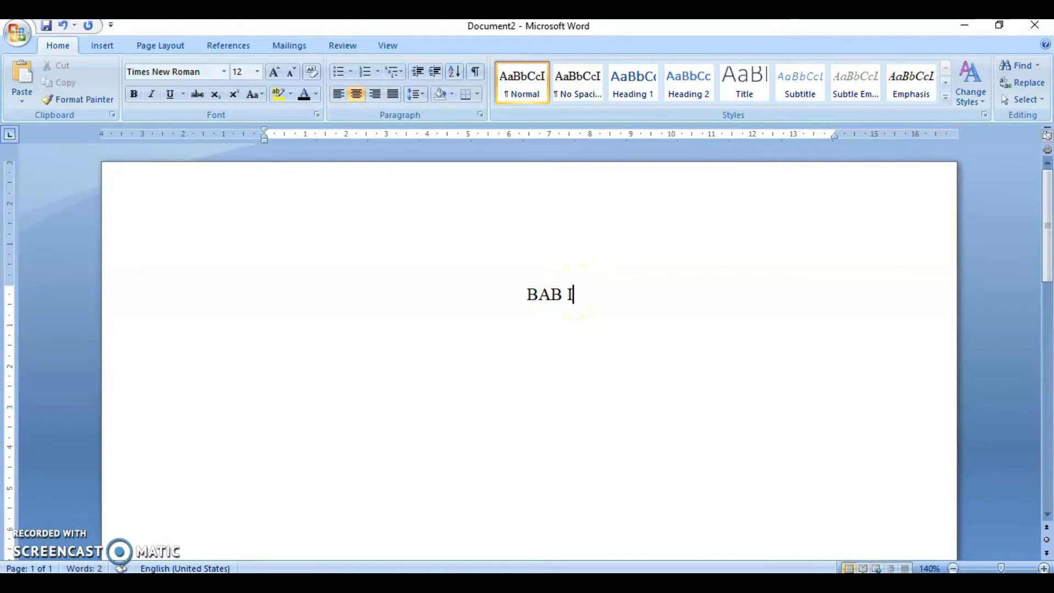
- Enter PENDAHULUAN below BAB I and make both chapter heading lines bold
{"action": "key", "text": "Return"}
{"action": "type", "text": "PENDAH"}
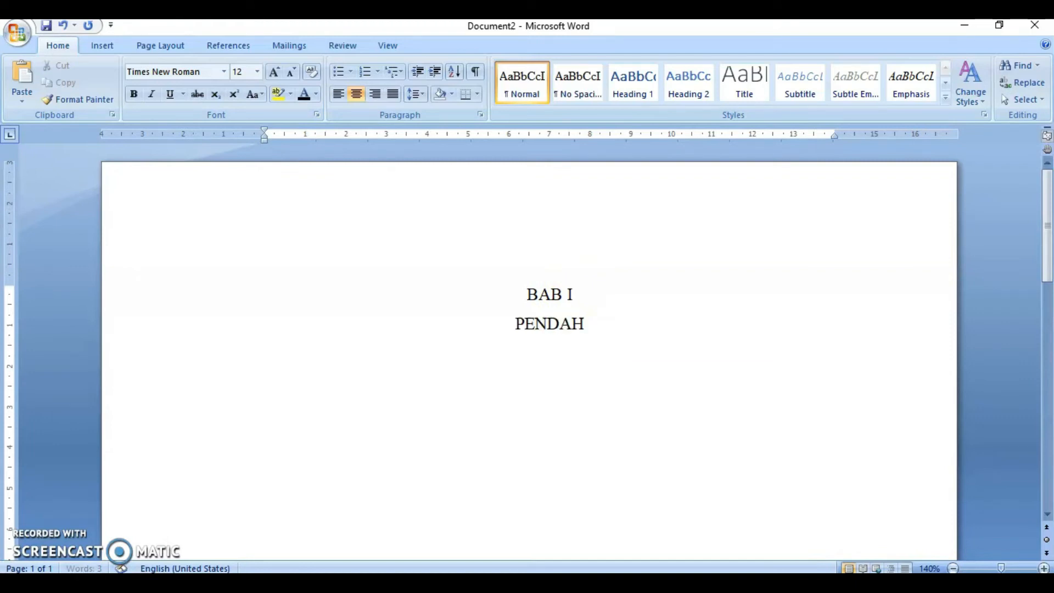
{"action": "type", "text": "ULUAN"}
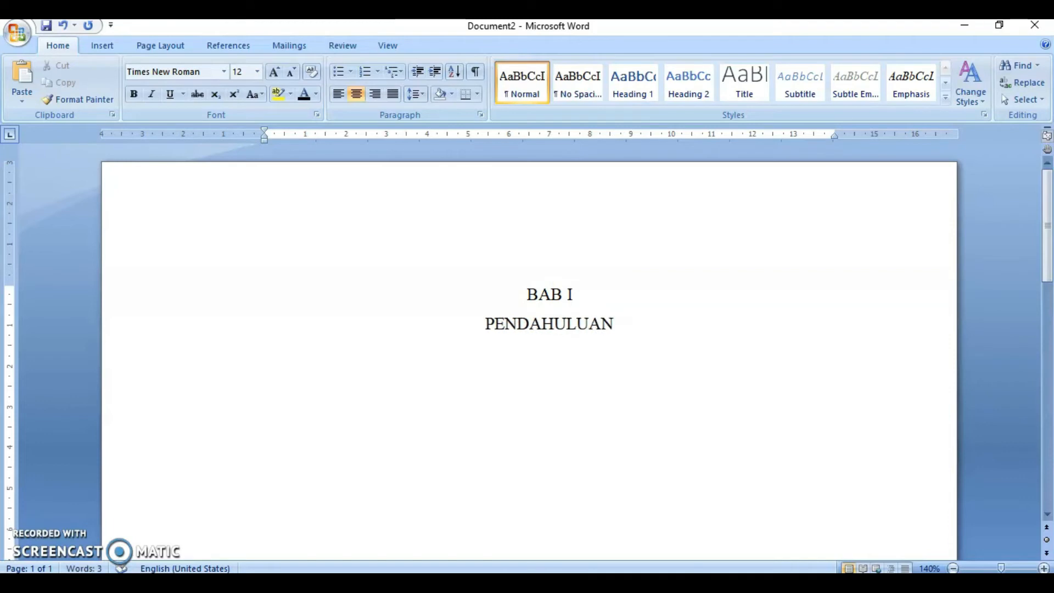
{"action": "left_click_drag", "start_coordinate": [617, 326], "coordinate": [574, 289]}
{"action": "key", "text": "ctrl+b"}
{"action": "left_click", "coordinate": [655, 337]}
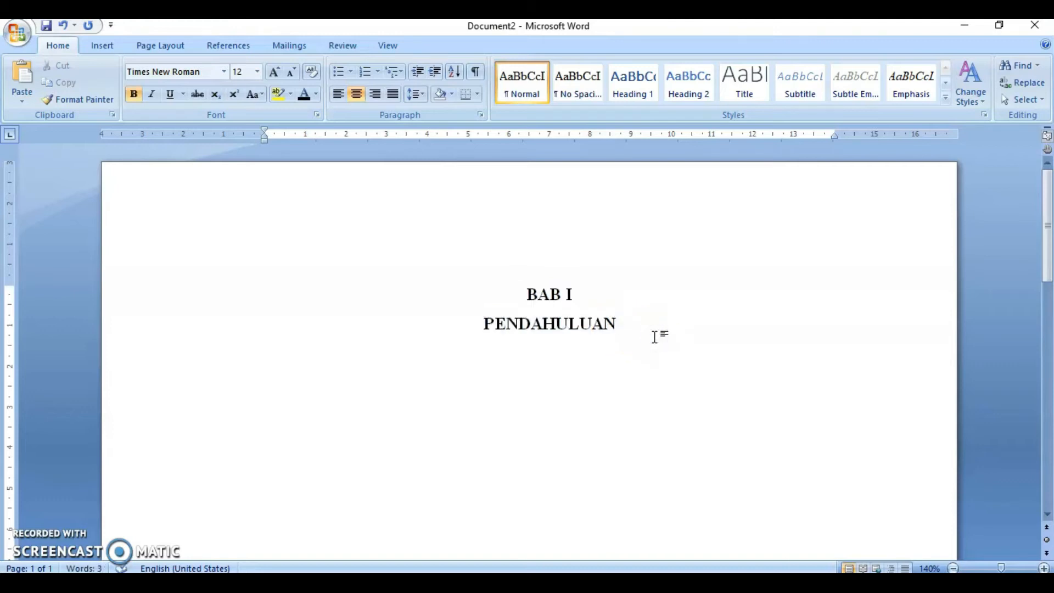
- Leave blank lines below the heading, set justified alignment, and enter A. Latar Belakang
{"action": "key", "text": "Return"}
{"action": "key", "text": "Return"}
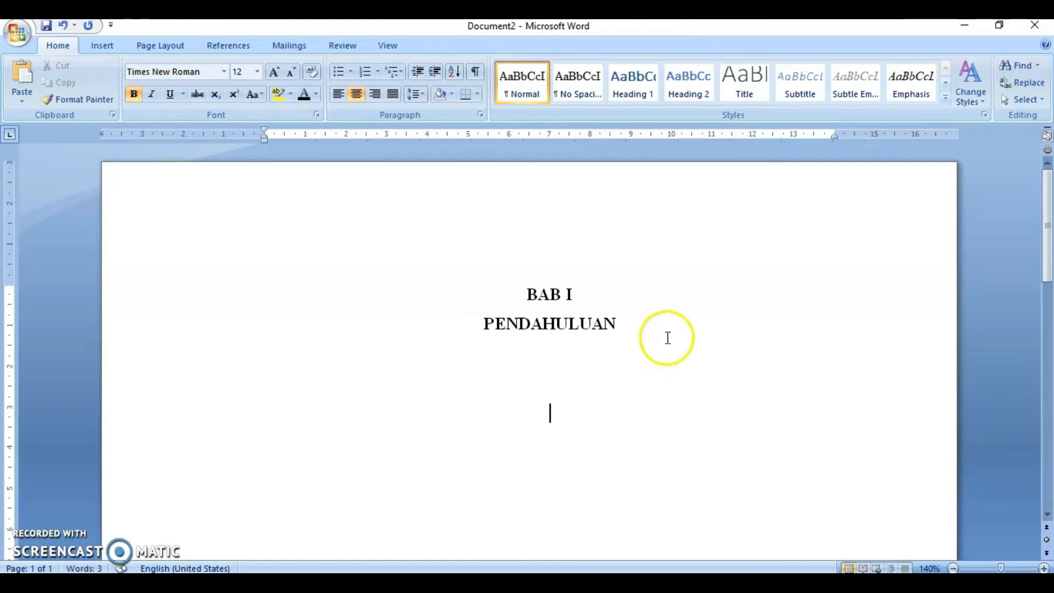
{"action": "left_click", "coordinate": [391, 98]}
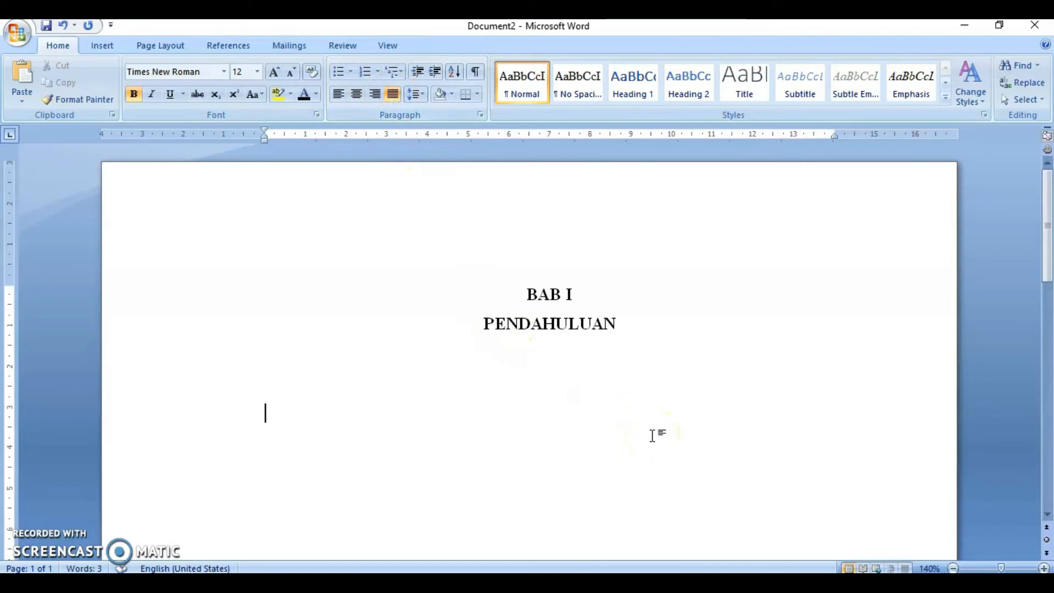
{"action": "scroll", "coordinate": [652, 435], "scroll_direction": "down", "scroll_amount": 1}
{"action": "type", "text": "A."}
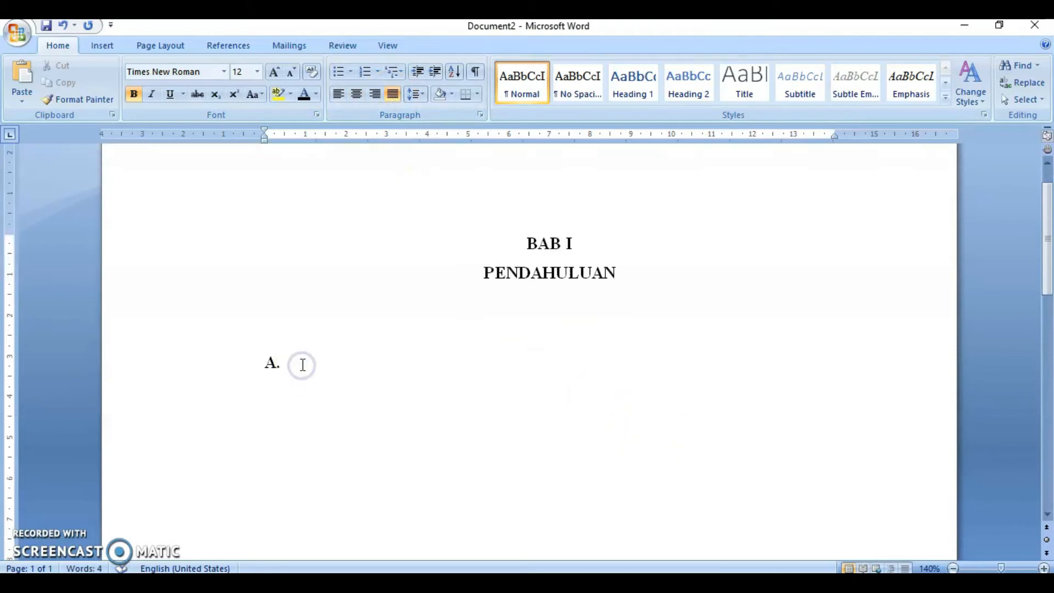
{"action": "type", "text": " Latar Belakang"}
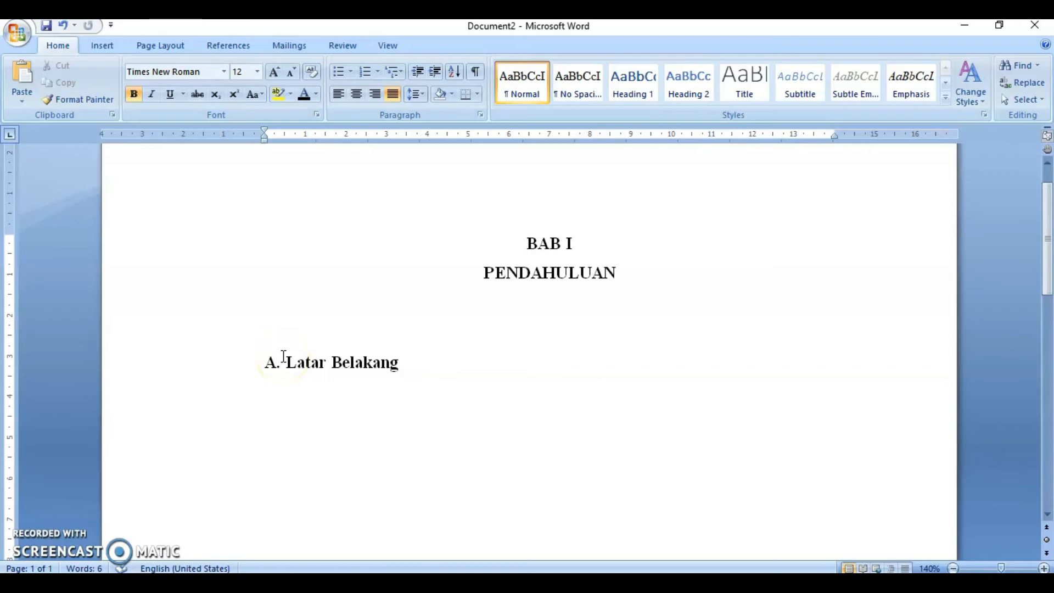
{"action": "key", "text": "Return"}
{"action": "type", "text": "1.1"}
{"action": "key", "text": "Return"}
{"action": "type", "text": "1.2"}
{"action": "key", "text": "Return"}
{"action": "type", "text": "1.2.1.1"}
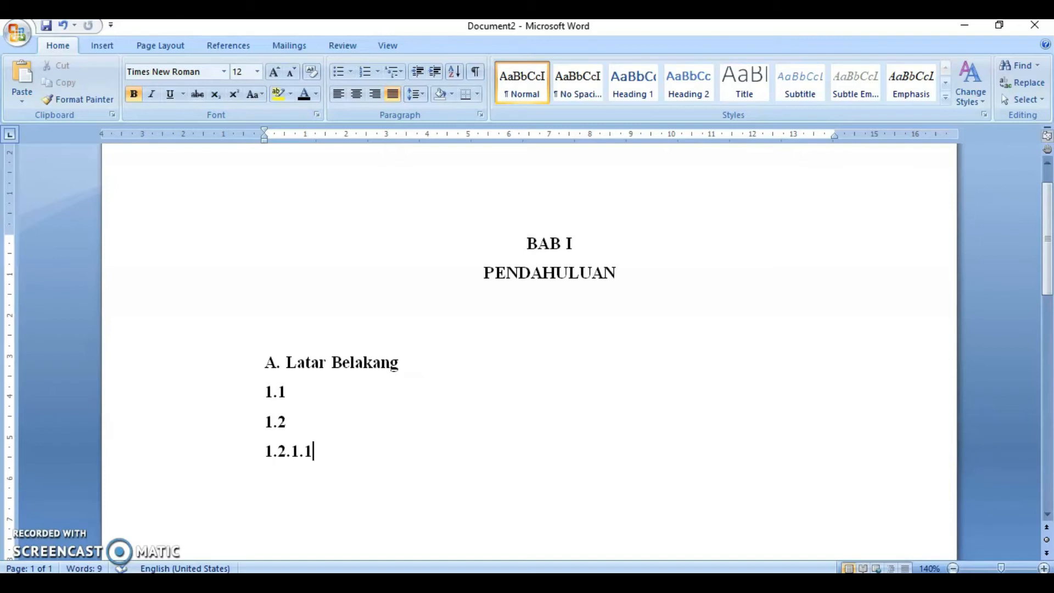
{"action": "key", "text": "shift+Home"}
{"action": "key", "text": "shift+Up"}
{"action": "key", "text": "shift+Up"}
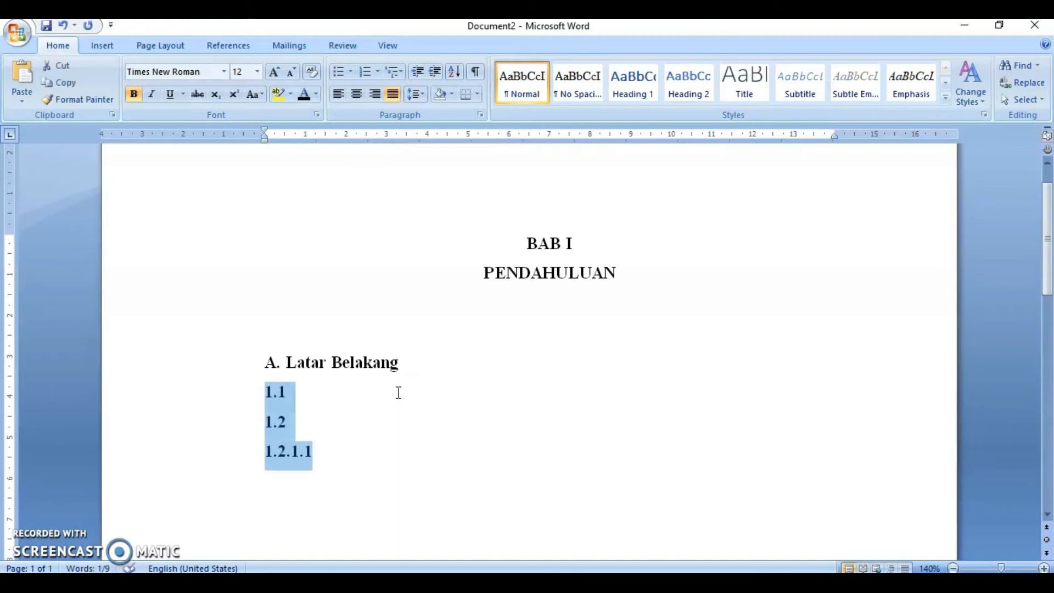
{"action": "key", "text": "Delete"}
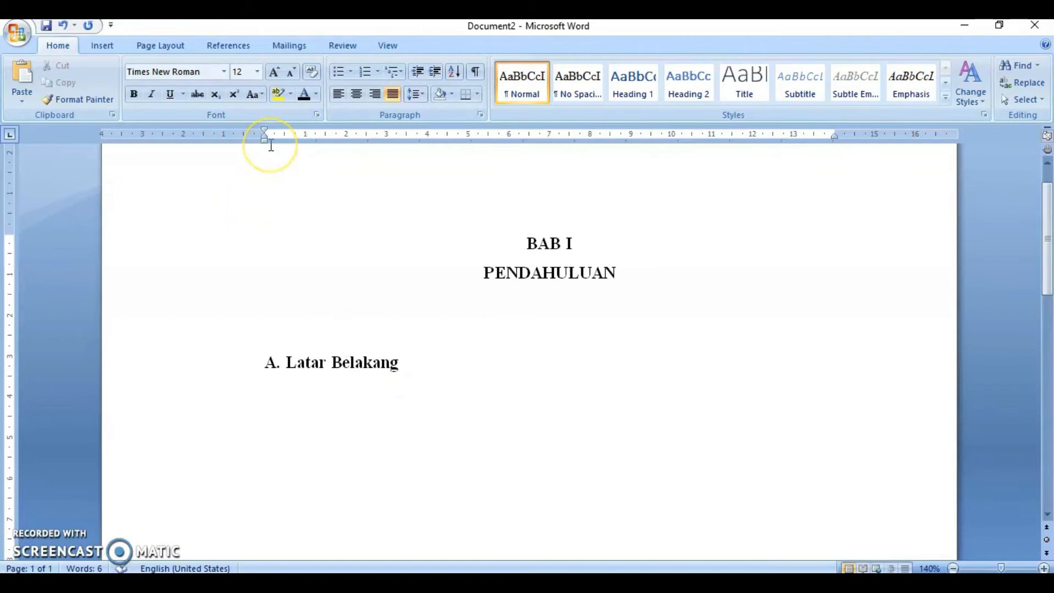
- Try indenting the empty line with a tab and the ruler indent, then undo those changes
{"action": "key", "text": "Tab"}
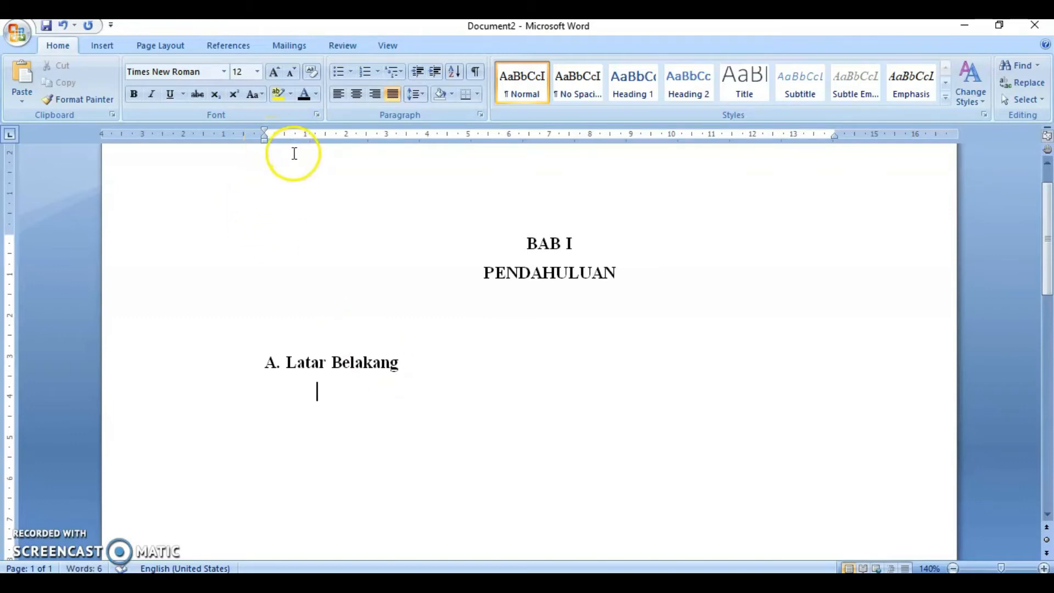
{"action": "key", "text": "ctrl+z"}
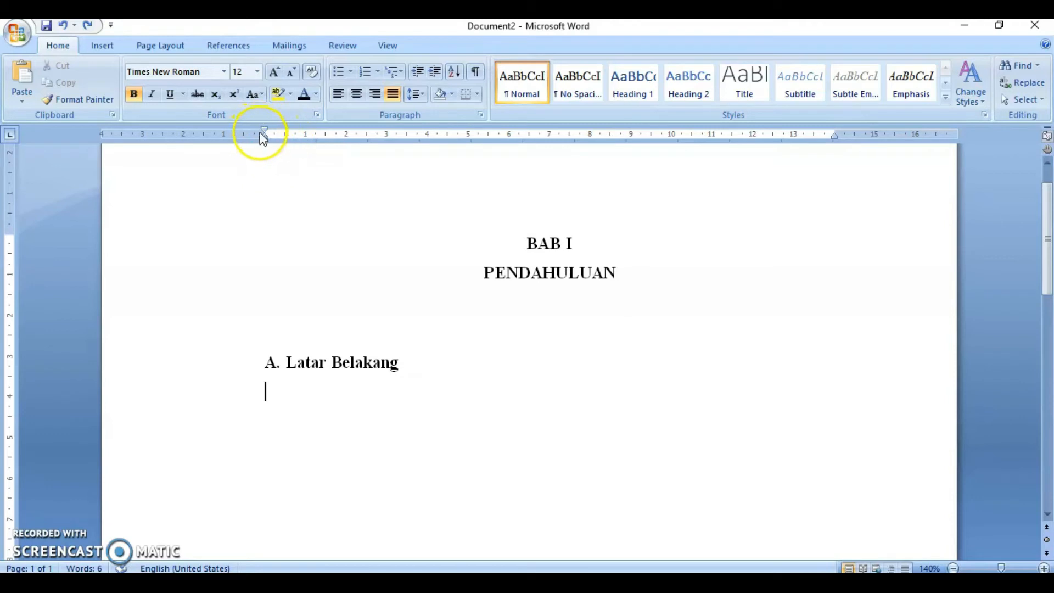
{"action": "left_click_drag", "start_coordinate": [264, 133], "coordinate": [317, 134]}
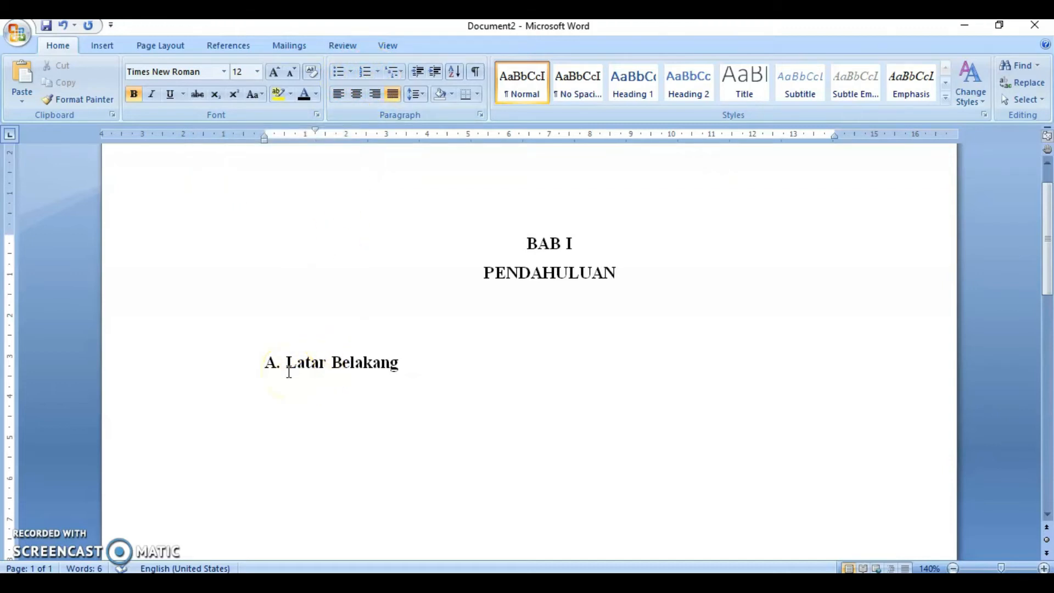
{"action": "key", "text": "ctrl+z"}
{"action": "key", "text": "ctrl+z"}
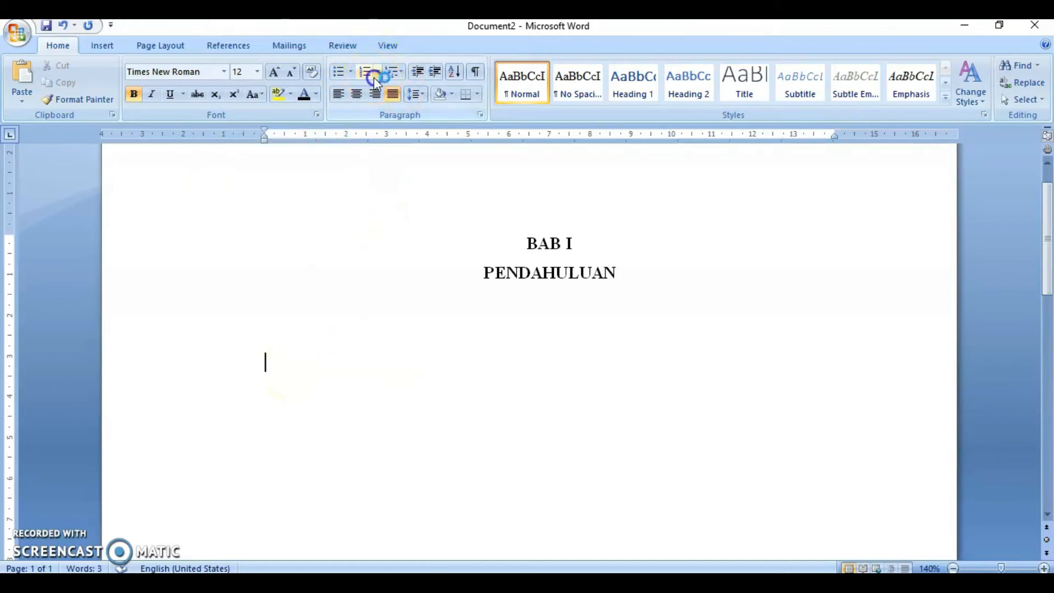
- Start a lettered A. list and enter Latar Belakang as item A
{"action": "left_click", "coordinate": [377, 73]}
{"action": "left_click", "coordinate": [203, 132]}
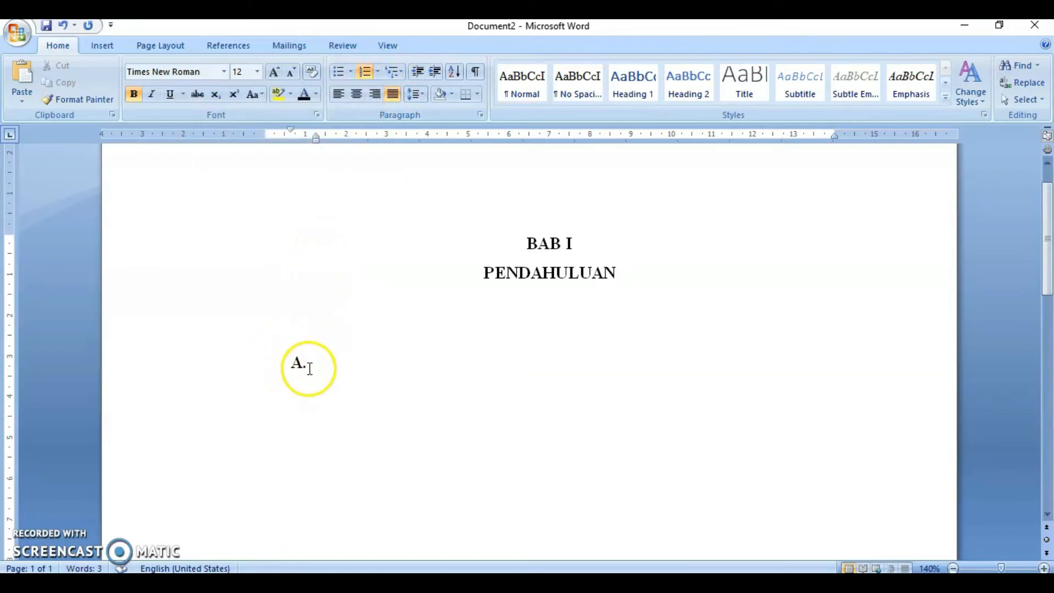
{"action": "type", "text": "Latar"}
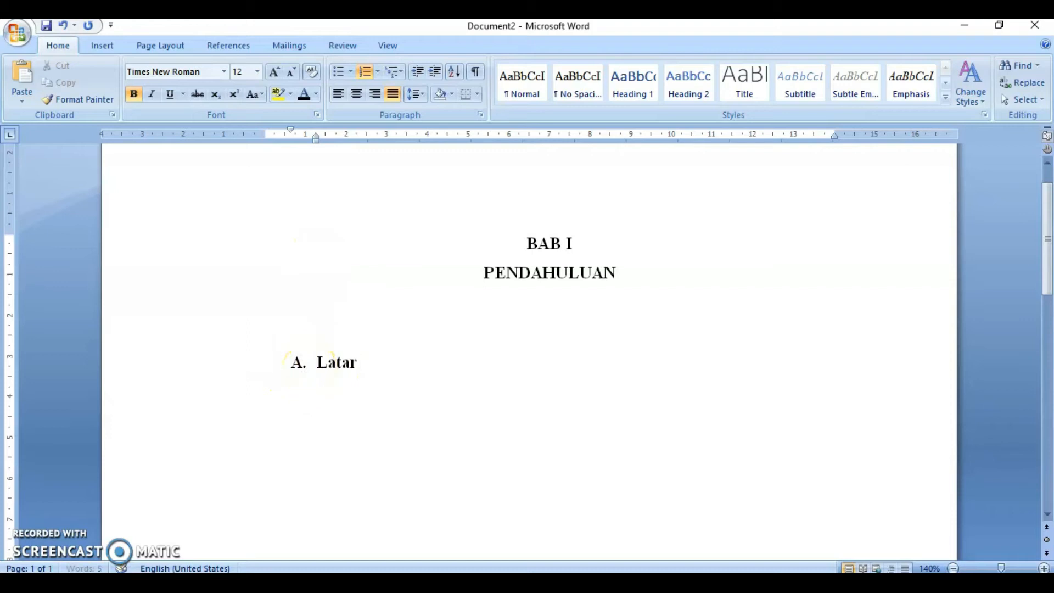
{"action": "type", "text": " Belakang"}
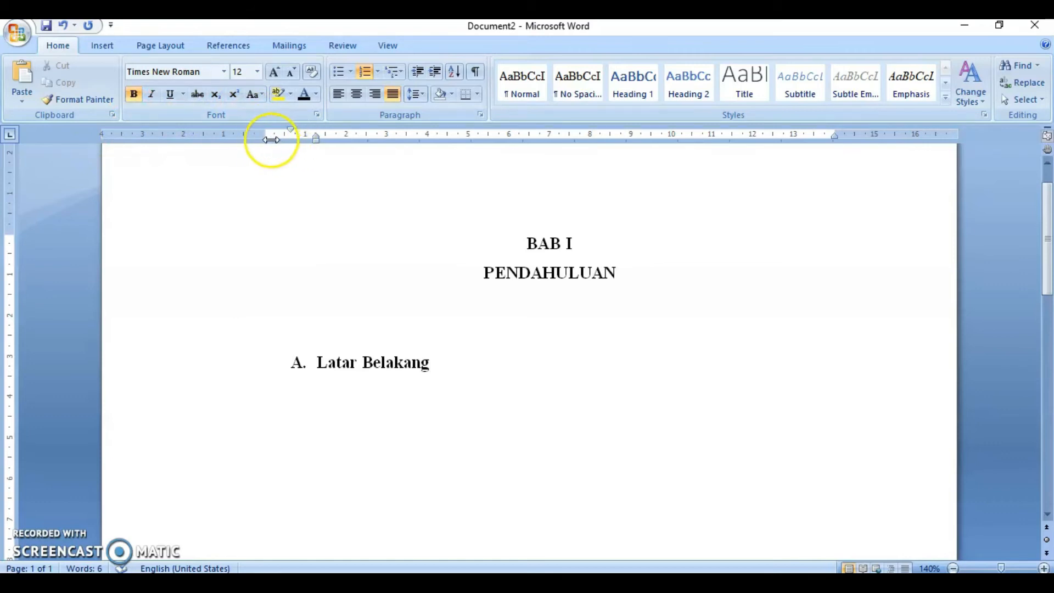
- Start list item B on a new line below Latar Belakang
{"action": "key", "text": "Return"}
{"action": "left_click", "coordinate": [467, 368]}
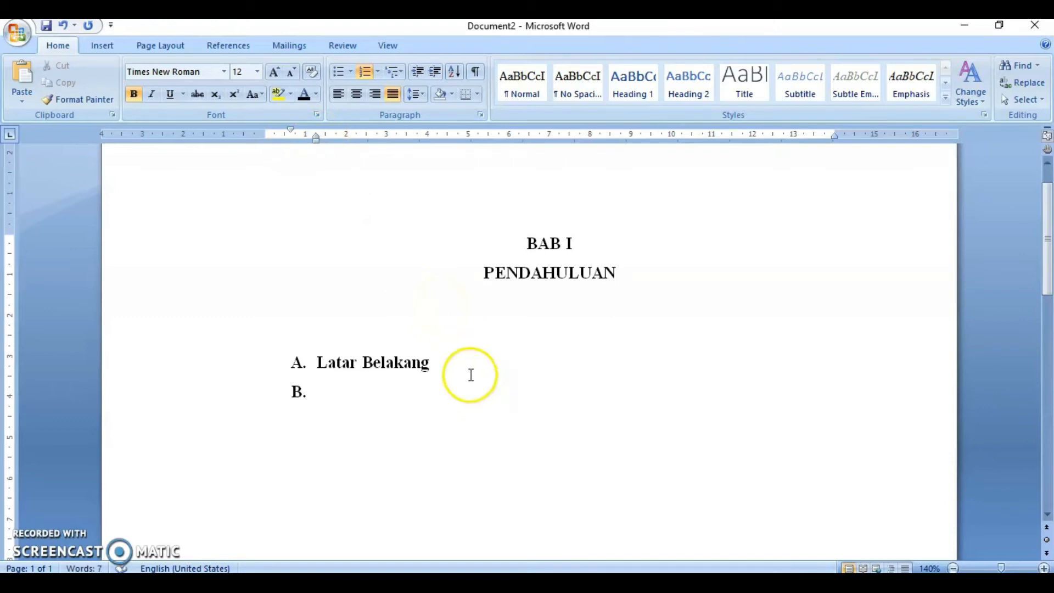
{"action": "key", "text": "Return"}
{"action": "key", "text": "BackSpace"}
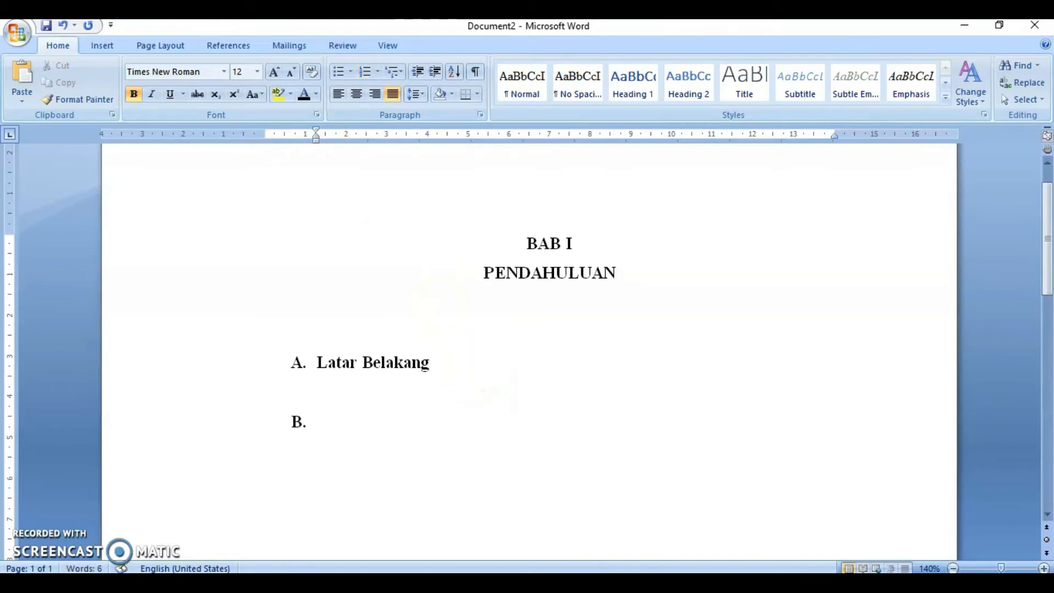
- Type filler text on an indented line under item A, then delete that line
{"action": "key", "text": "Tab"}
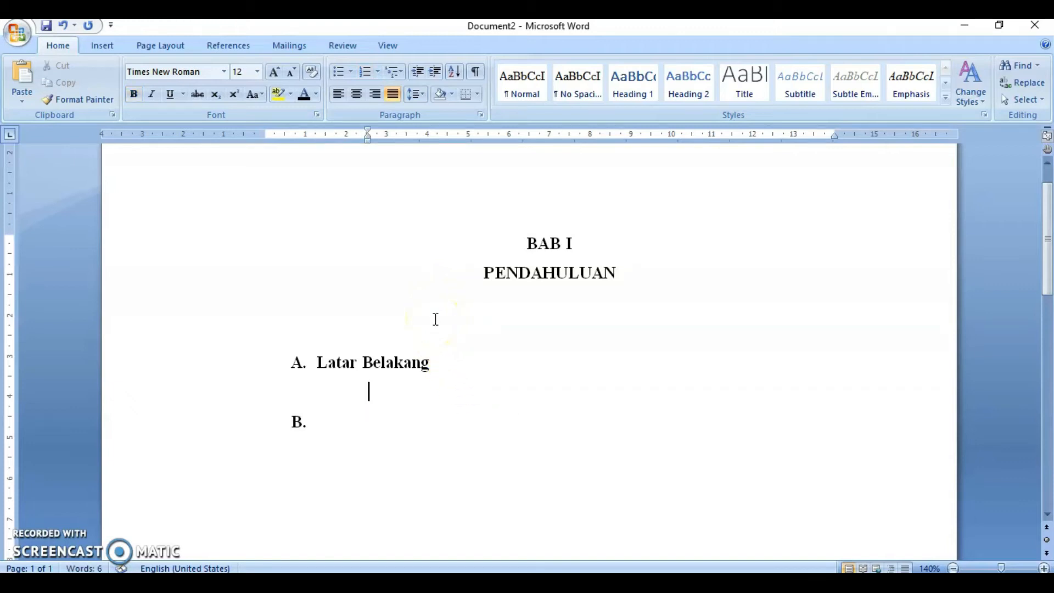
{"action": "type", "text": "sdhhhfhfdhfh"}
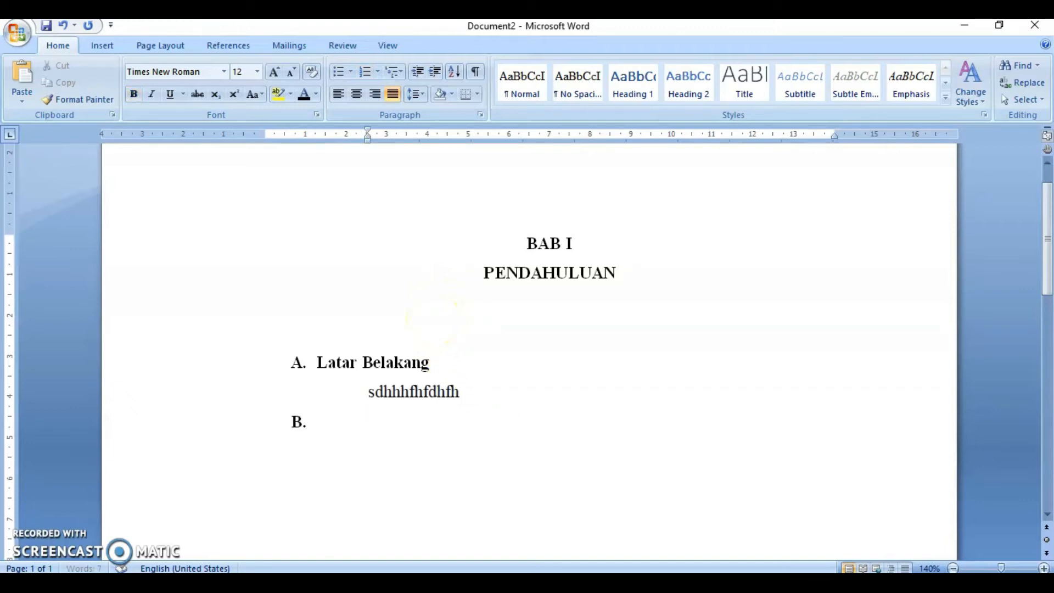
{"action": "type", "text": "hhhhhhhhhhhhhhhhhhhhhhhhhhhhhhhhhhhhhhhhhhhhhhhhhhhhhhhhhhhhhhhhhhhhhhhhhhhhhhhh"}
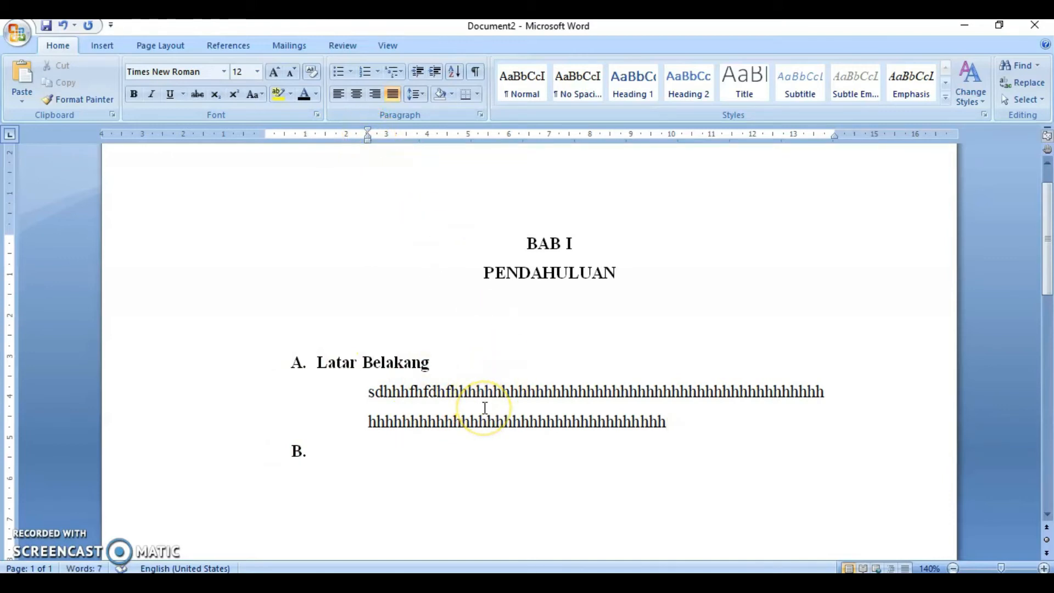
{"action": "triple_click", "coordinate": [485, 407]}
{"action": "key", "text": "BackSpace"}
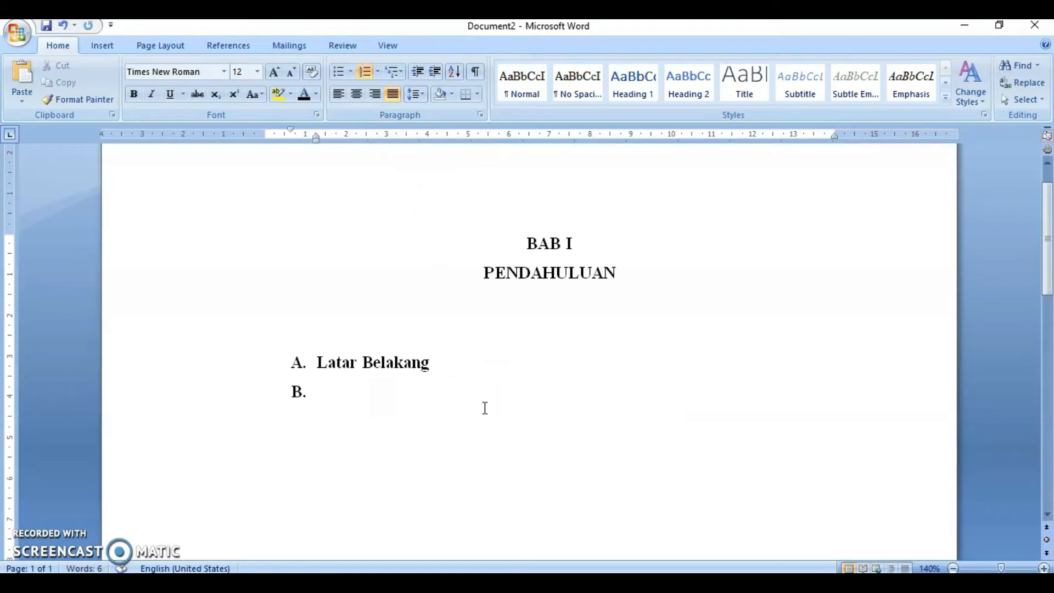
- Enter Rumusan Masalah as list item B
{"action": "left_click", "coordinate": [322, 385]}
{"action": "left_click", "coordinate": [283, 368]}
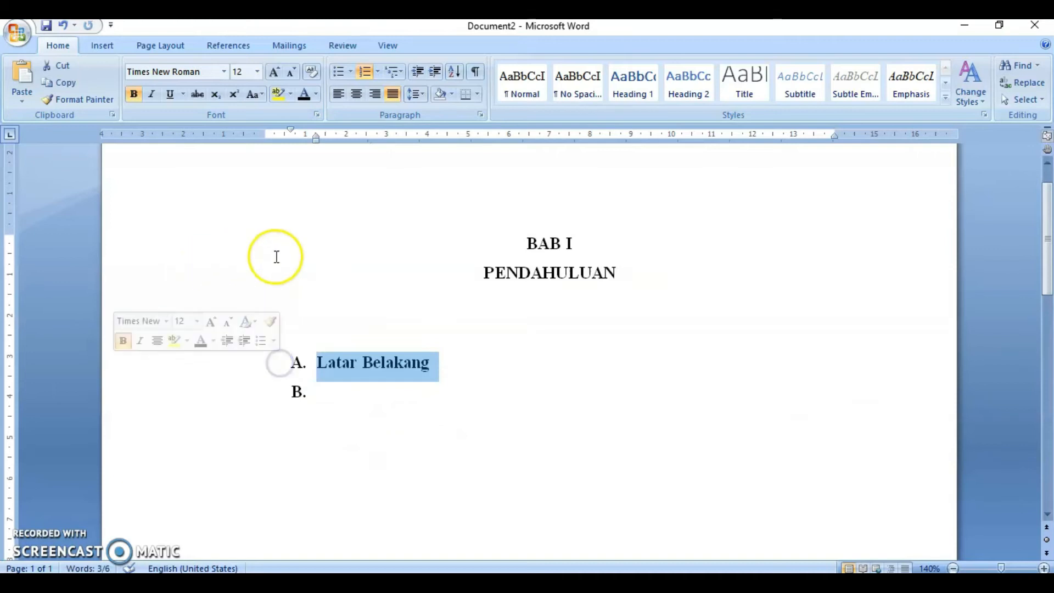
{"action": "left_click", "coordinate": [345, 395]}
{"action": "type", "text": "Ru"}
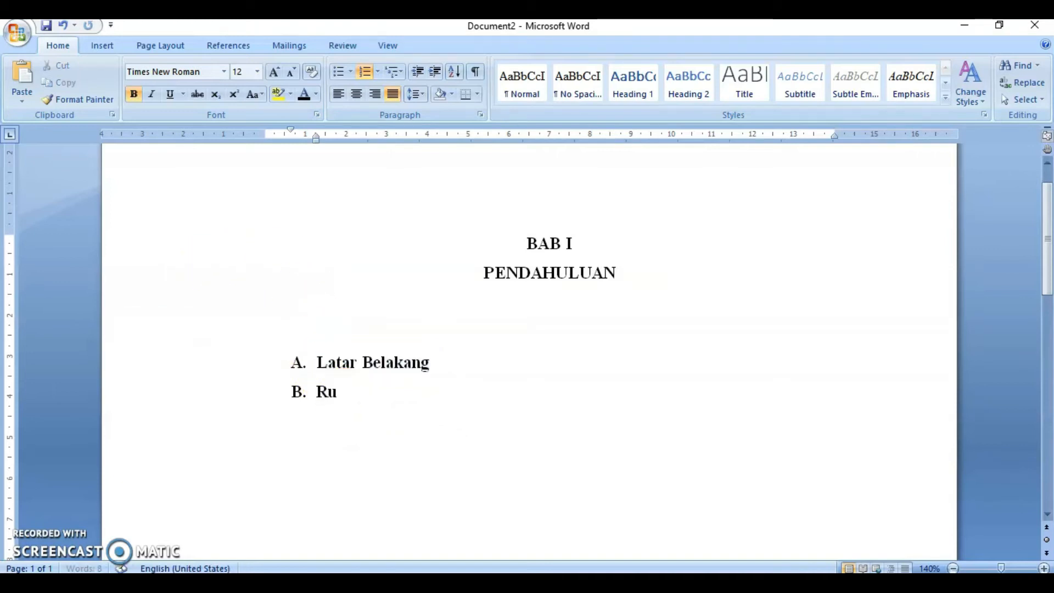
{"action": "type", "text": "musan Masalah"}
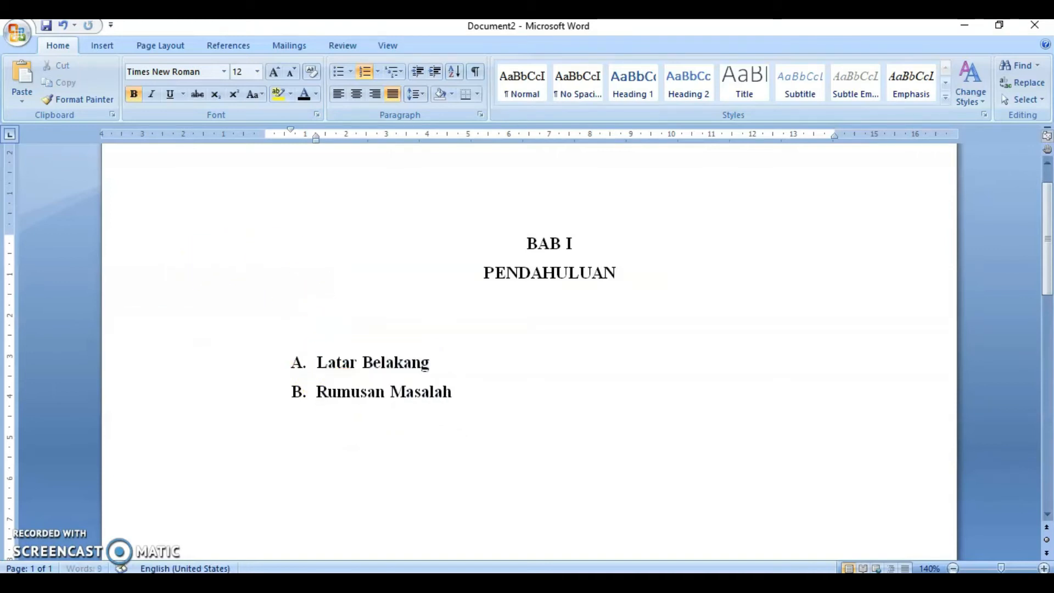
- Select both list items and move their first-line and hanging indents so the letters sit at the margin
{"action": "key", "text": "shift+Home"}
{"action": "key", "text": "shift+Up"}
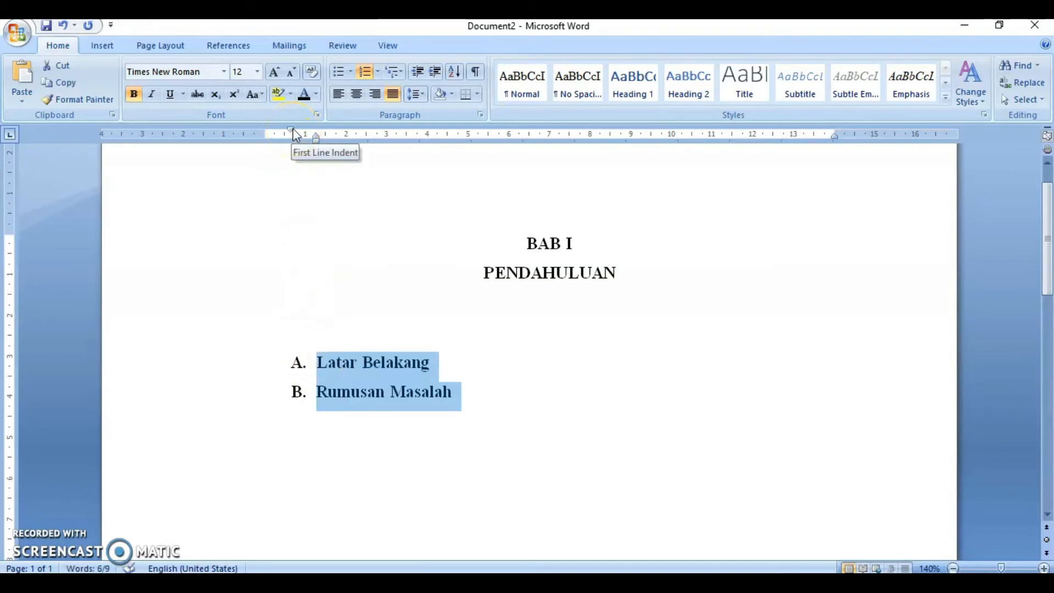
{"action": "left_click_drag", "start_coordinate": [294, 131], "coordinate": [269, 147]}
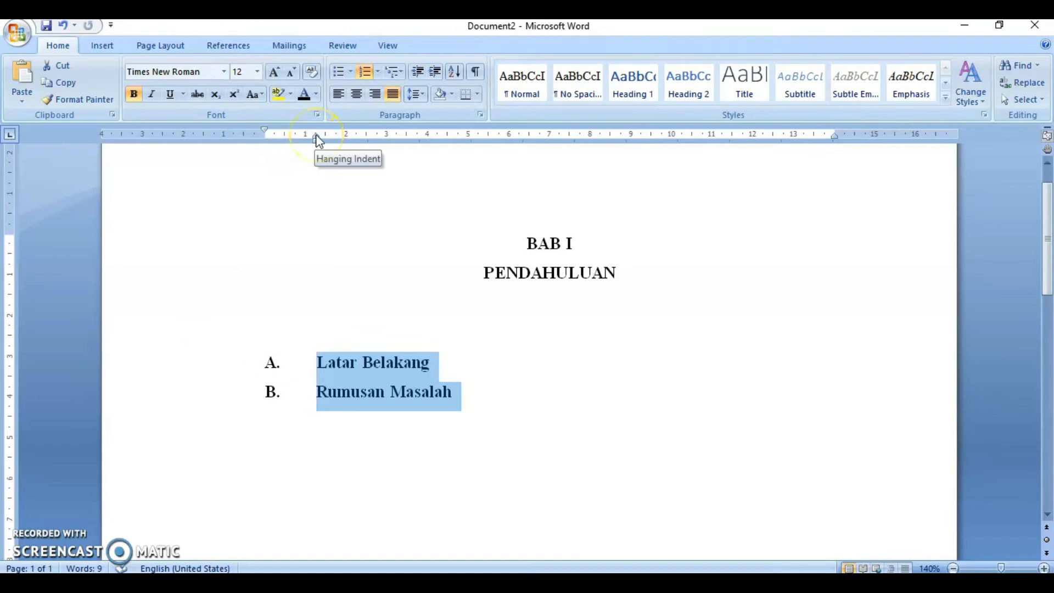
{"action": "left_click_drag", "start_coordinate": [317, 137], "coordinate": [303, 141]}
{"action": "left_click_drag", "start_coordinate": [284, 144], "coordinate": [284, 144]}
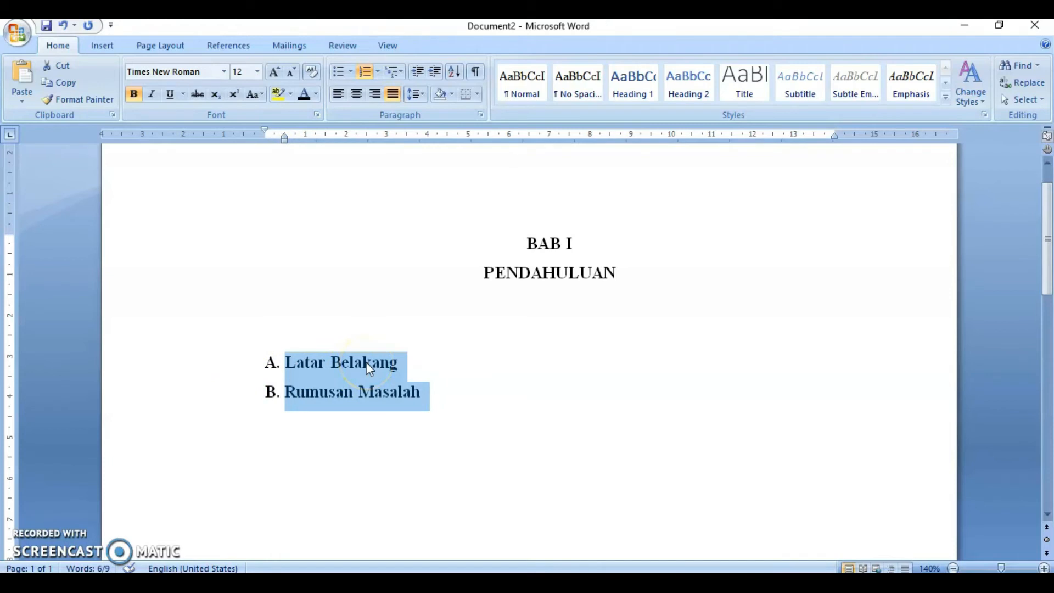
- Insert an unnumbered line between items A and B and indent it to align with the item text
{"action": "left_click", "coordinate": [414, 358]}
{"action": "key", "text": "Return"}
{"action": "key", "text": "BackSpace"}
{"action": "key", "text": "BackSpace"}
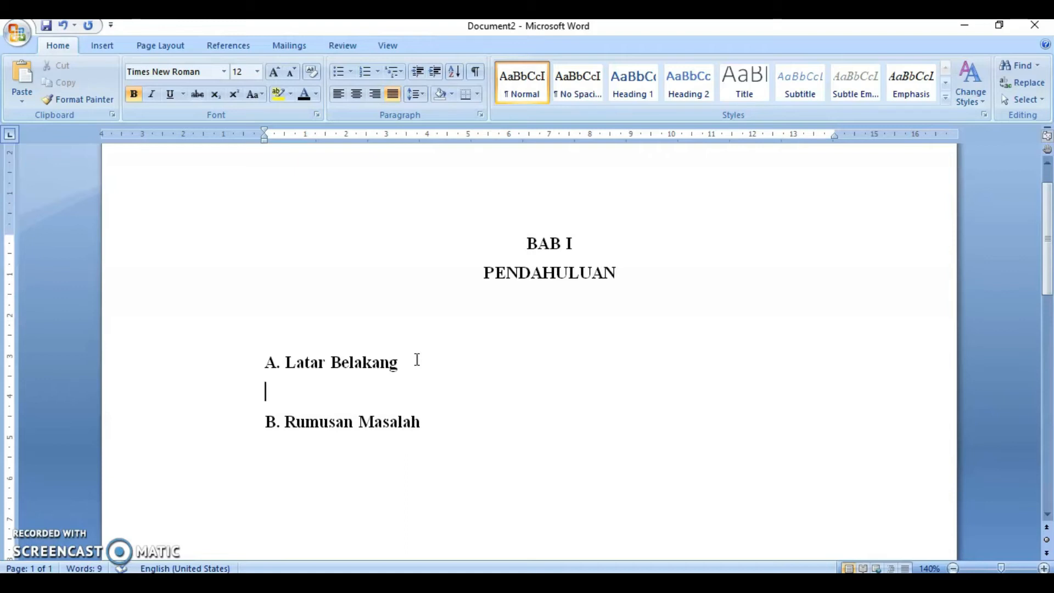
{"action": "key", "text": "ctrl+z"}
{"action": "left_click", "coordinate": [417, 359]}
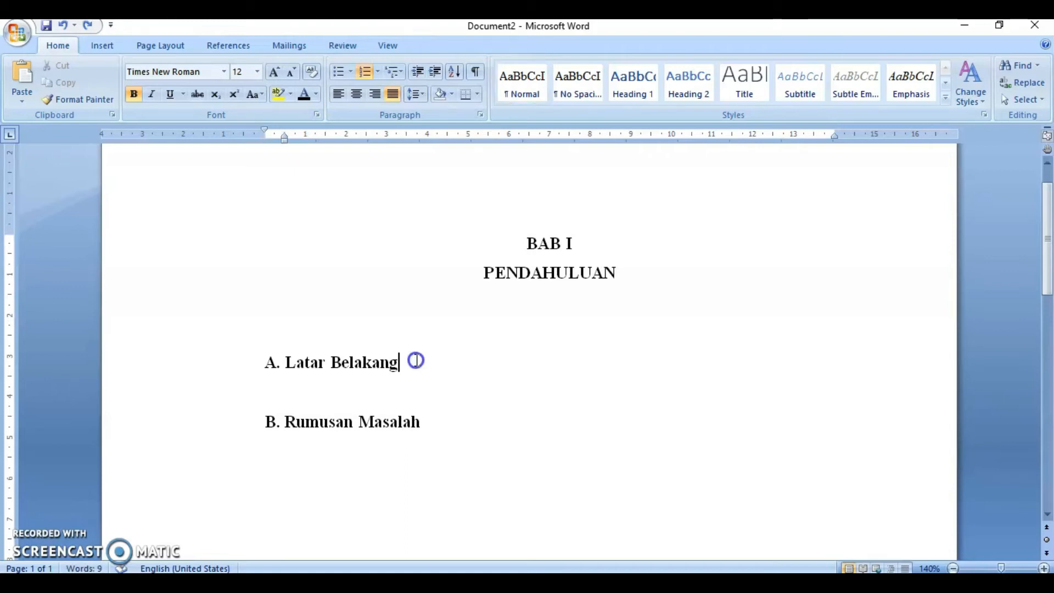
{"action": "key", "text": "Return"}
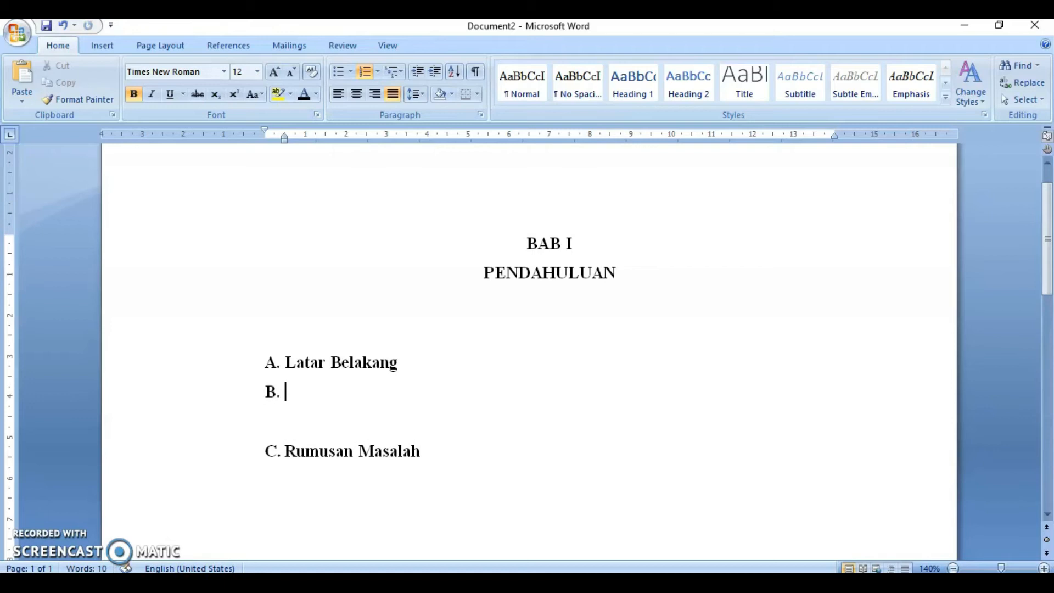
{"action": "key", "text": "BackSpace"}
{"action": "key", "text": "BackSpace"}
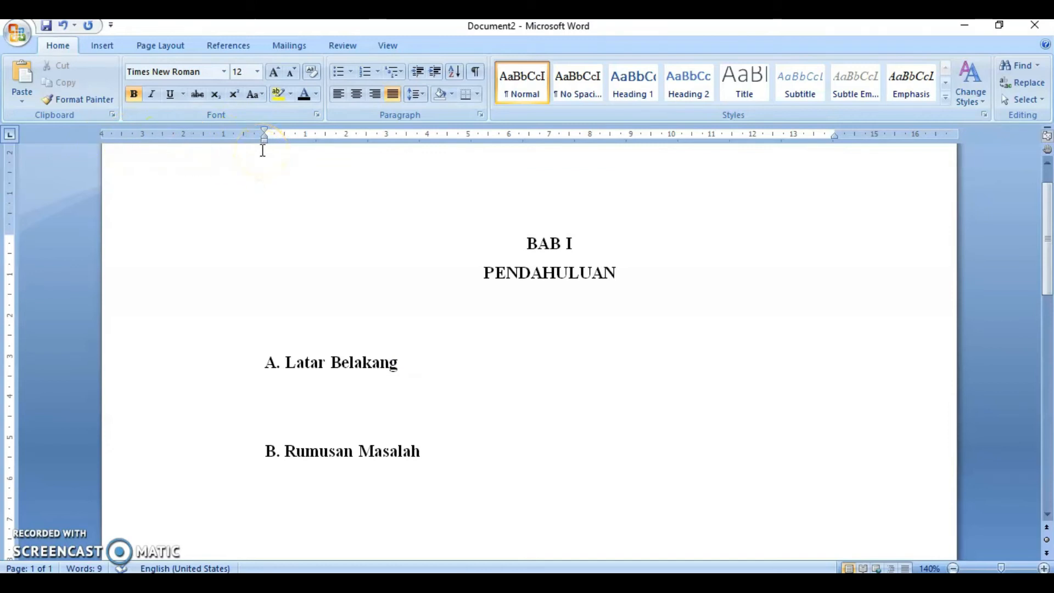
{"action": "left_click_drag", "start_coordinate": [266, 132], "coordinate": [315, 142]}
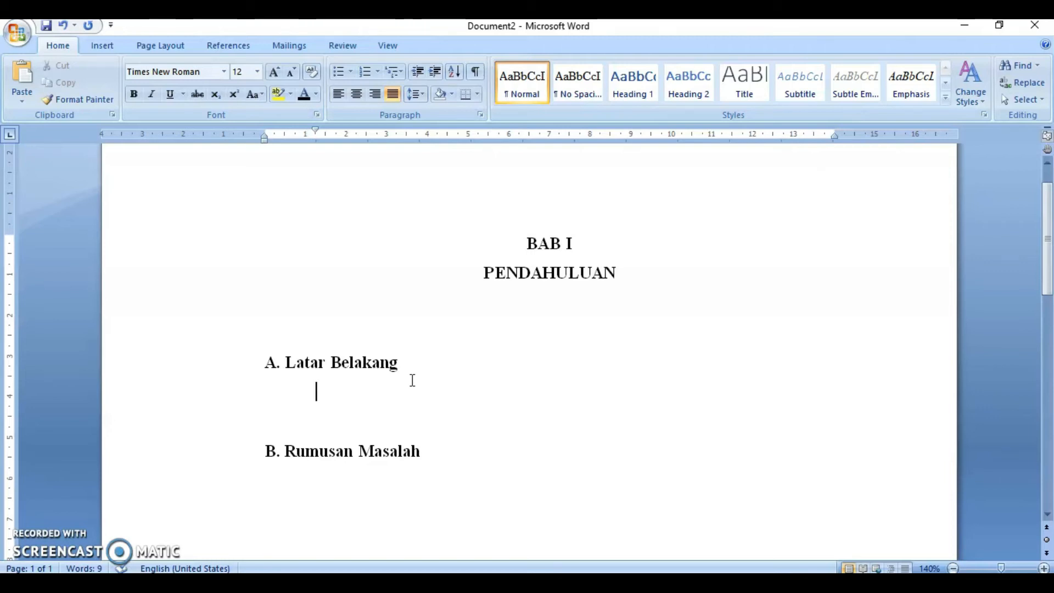
- Type Pengertian mobil listrik on the indented line under Latar Belakang
{"action": "type", "text": "Pengertian mobil listrik"}
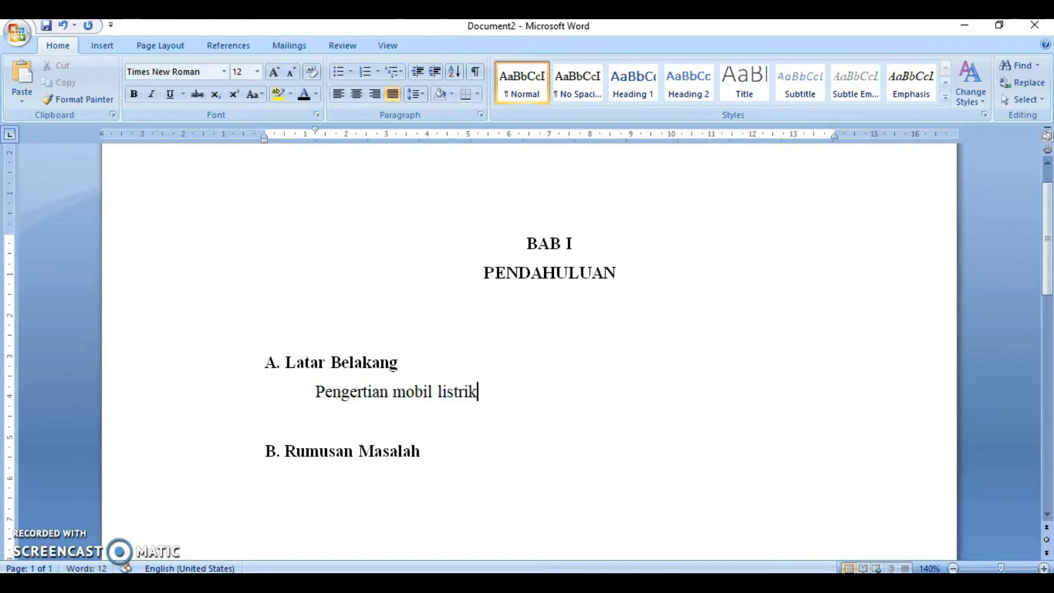
{"action": "type", "text": "--"}
{"action": "type", "text": " searc"}
{"action": "type", "text": "h dari in"}
{"action": "type", "text": "ternet/"}
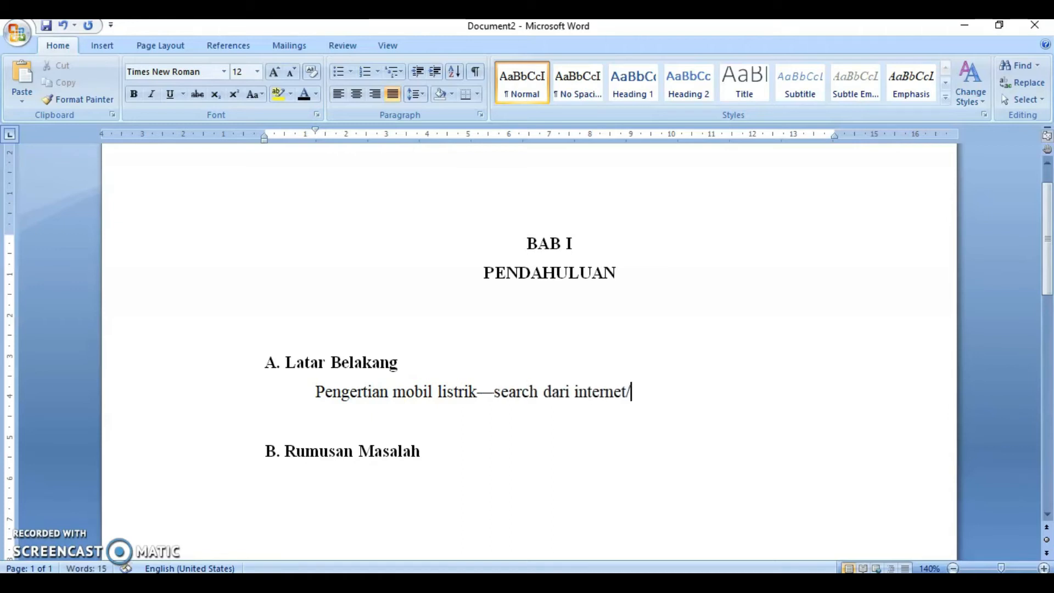
{"action": "type", "text": "baca modu"}
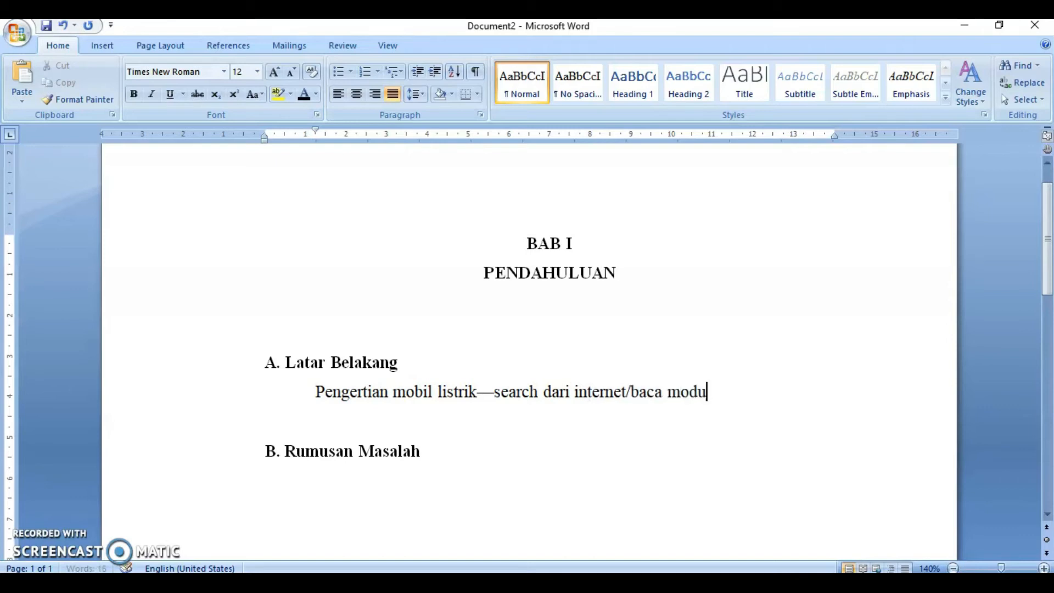
{"action": "type", "text": "l/k"}
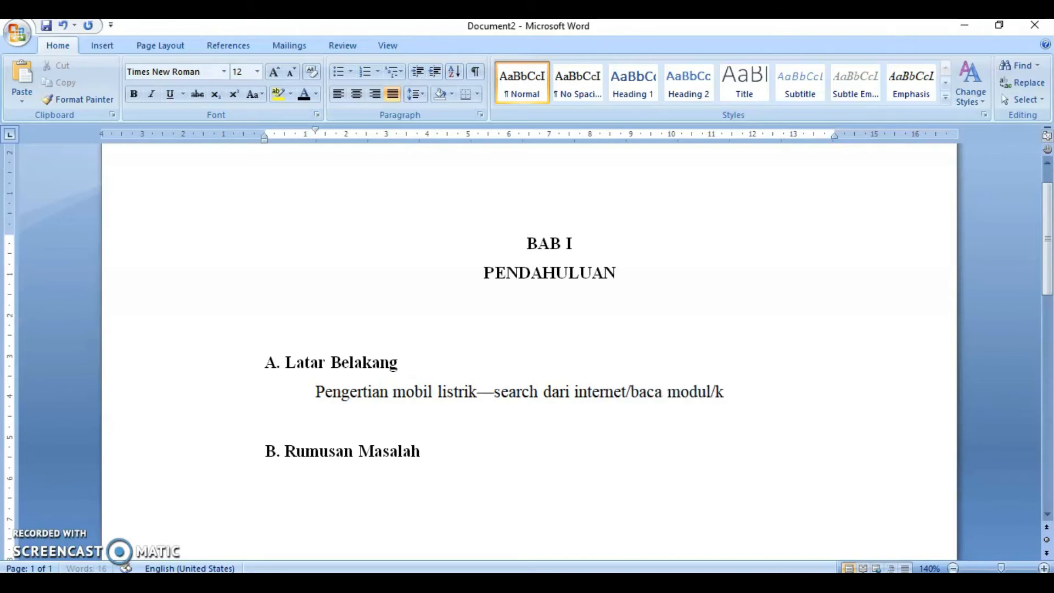
{"action": "type", "text": "oran/majalan/e"}
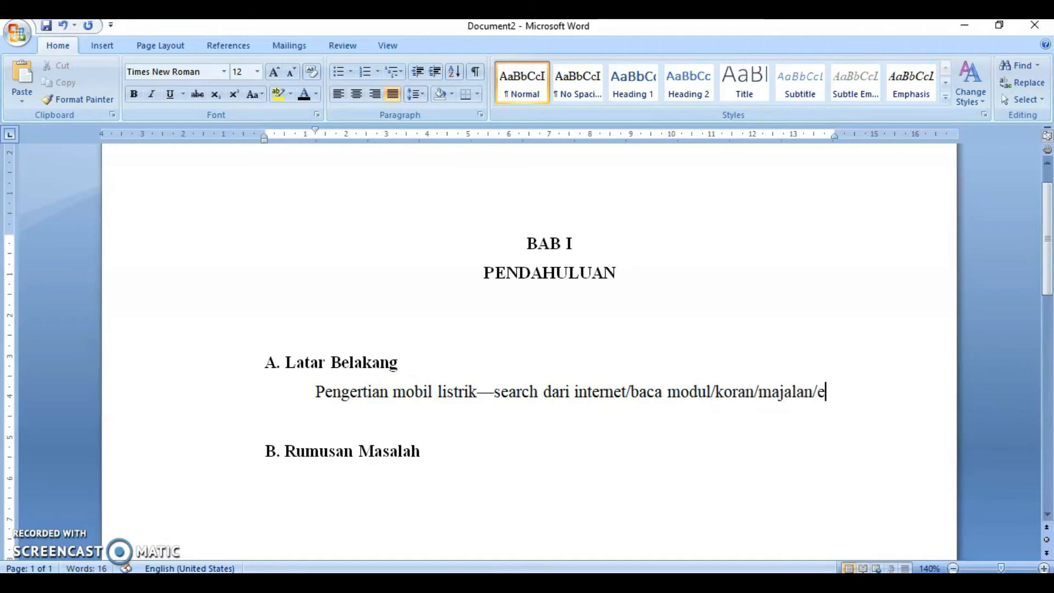
{"action": "type", "text": "nkl"}
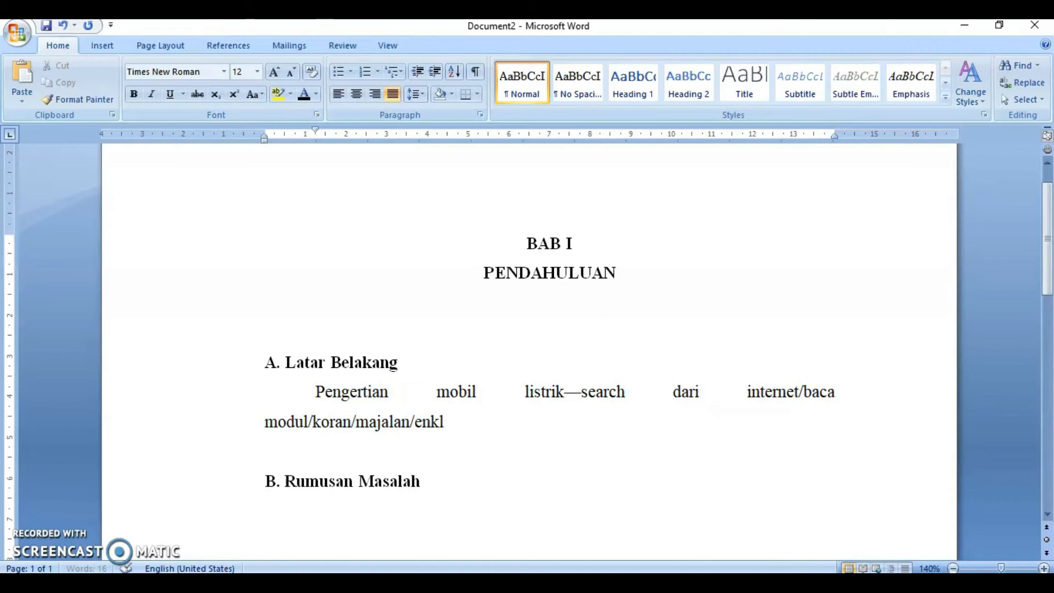
{"action": "type", "text": "opedia/b"}
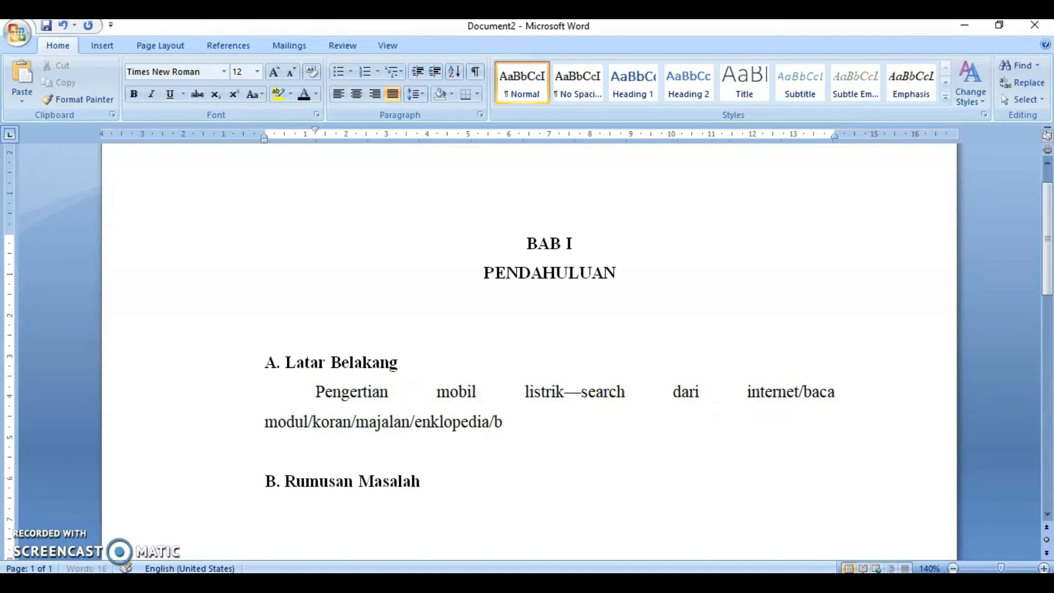
{"action": "type", "text": "uku/jurnal/artike"}
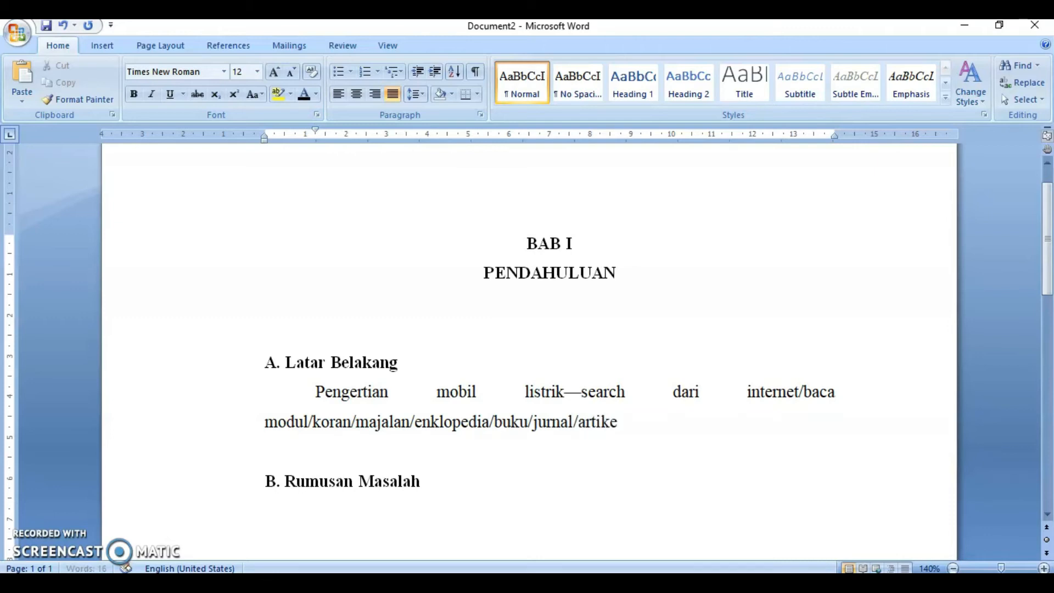
{"action": "type", "text": "l"}
- Add the note (wajib menyertakan sumber) at the end of that line
{"action": "type", "text": "(wajib mnye"}
{"action": "key", "text": "BackSpace"}
{"action": "key", "text": "BackSpace"}
{"action": "key", "text": "BackSpace"}
{"action": "type", "text": "enye"}
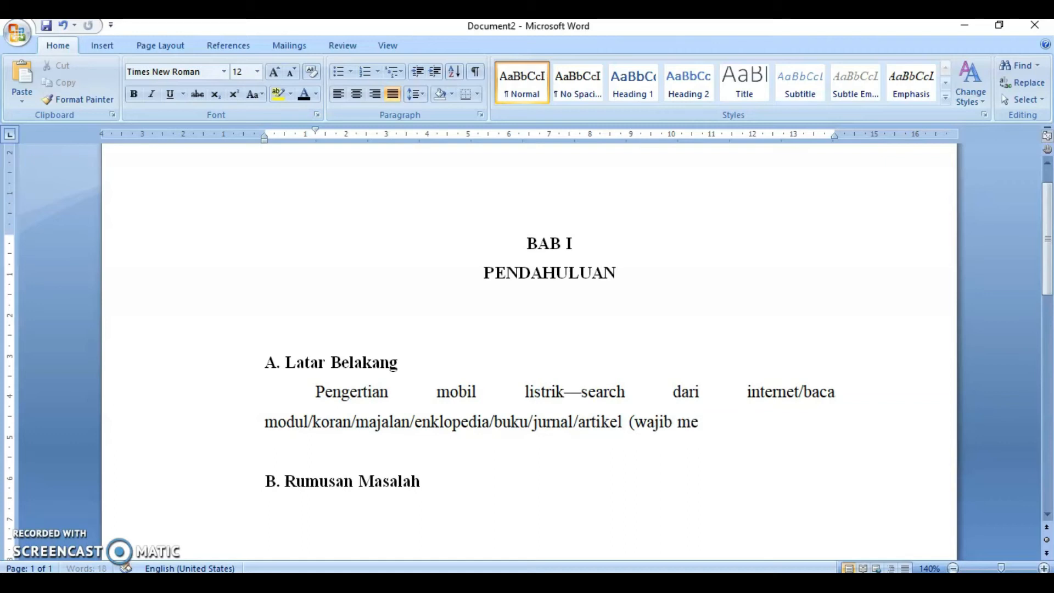
{"action": "type", "text": "rtakan sumber)"}
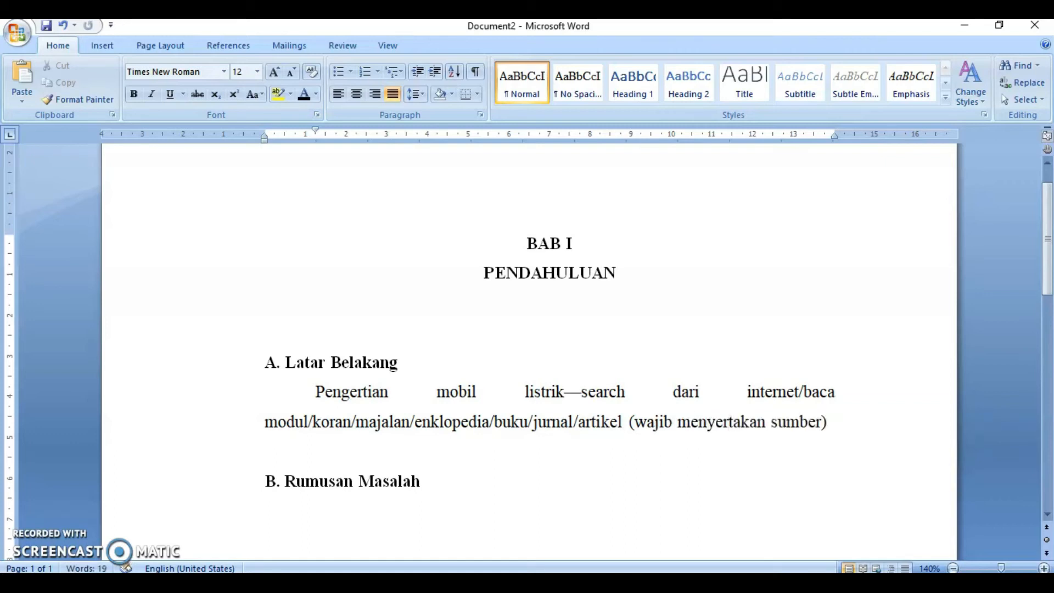
- Highlight the words wajib menyertakan sumber in yellow
{"action": "key", "text": "ctrl+shift+Left"}
{"action": "key", "text": "ctrl+shift+Left"}
{"action": "key", "text": "ctrl+shift+Left"}
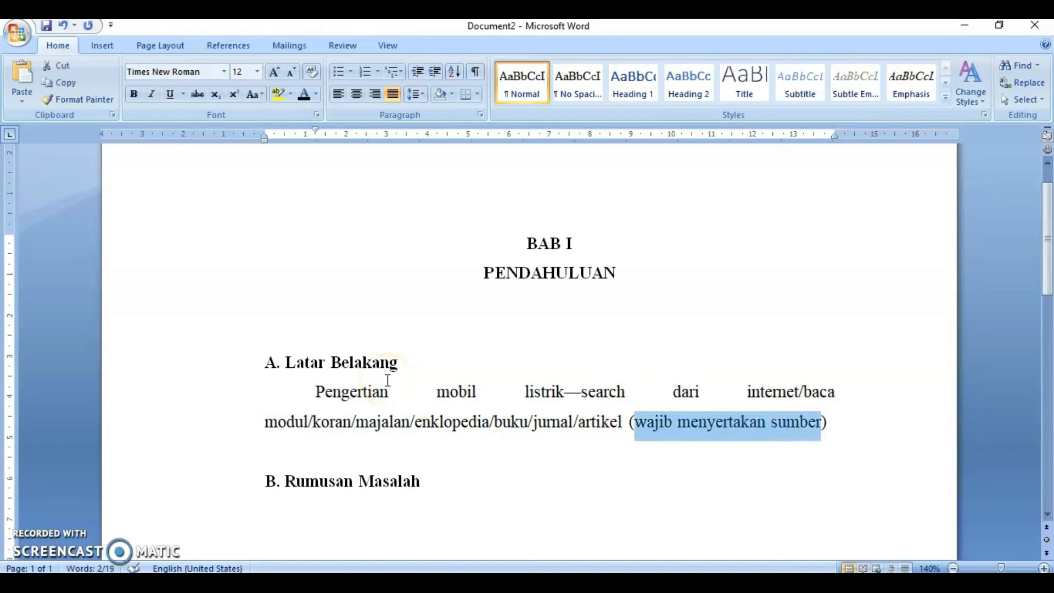
{"action": "left_click", "coordinate": [281, 94]}
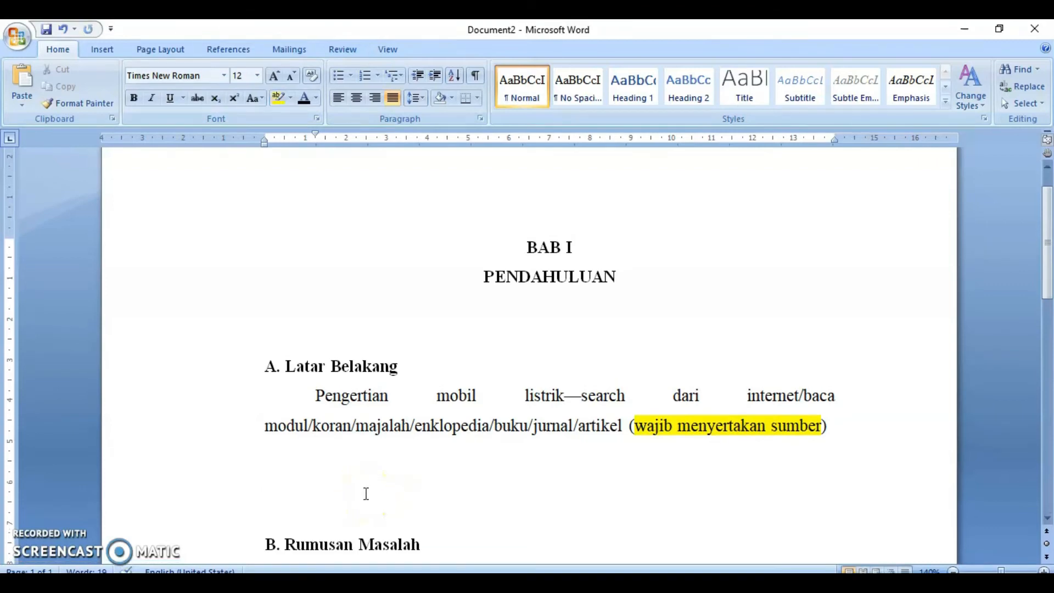
- Start a new paragraph below with Seiring dengan semakin menipisnya cadangan minyak bumi, belakang ini berbagai perusahaan mobil internasional
{"action": "left_click", "coordinate": [382, 532]}
{"action": "type", "text": "Seiring dengan s"}
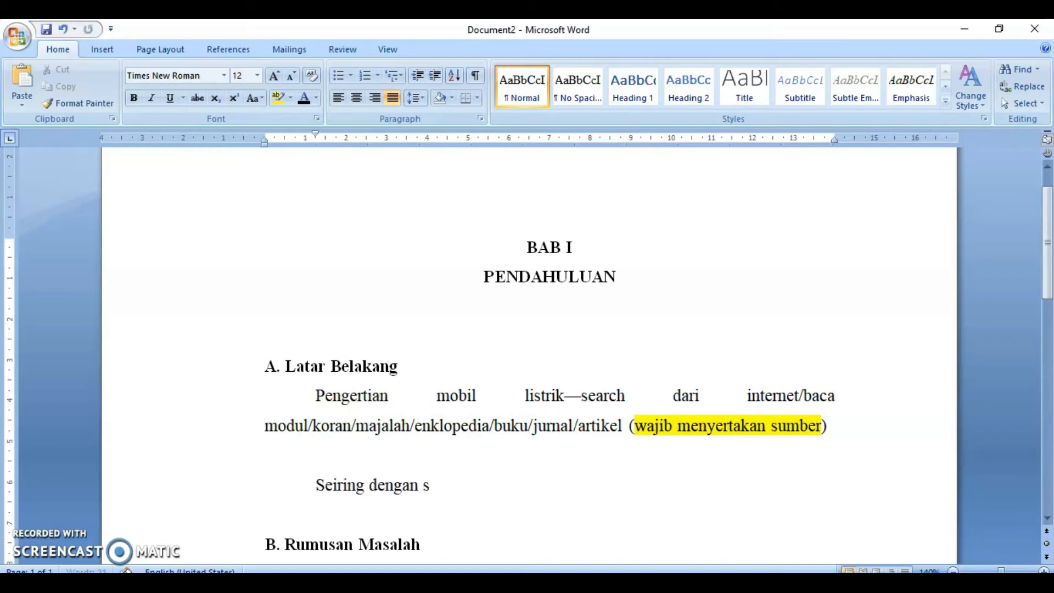
{"action": "type", "text": "emakin menipi"}
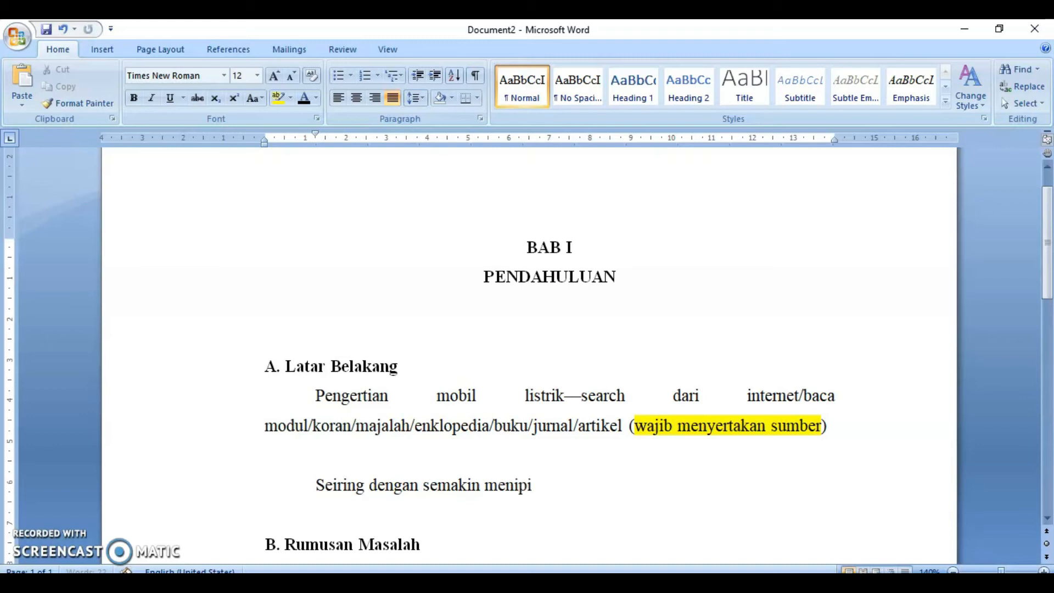
{"action": "type", "text": "snya cadangan minyak bumi"}
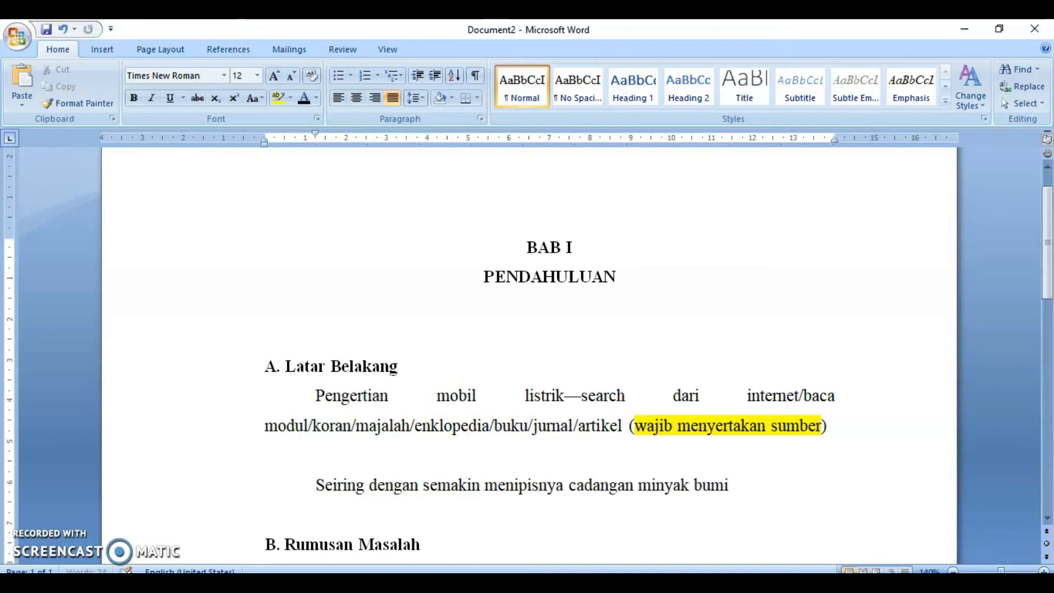
{"action": "type", "text": ", belakang"}
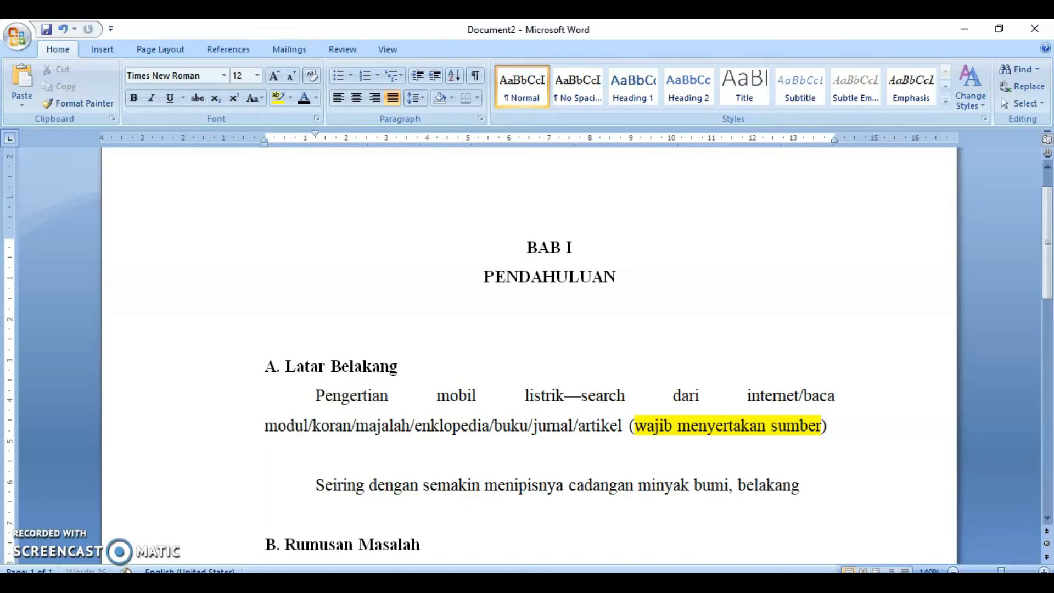
{"action": "type", "text": " ini ber"}
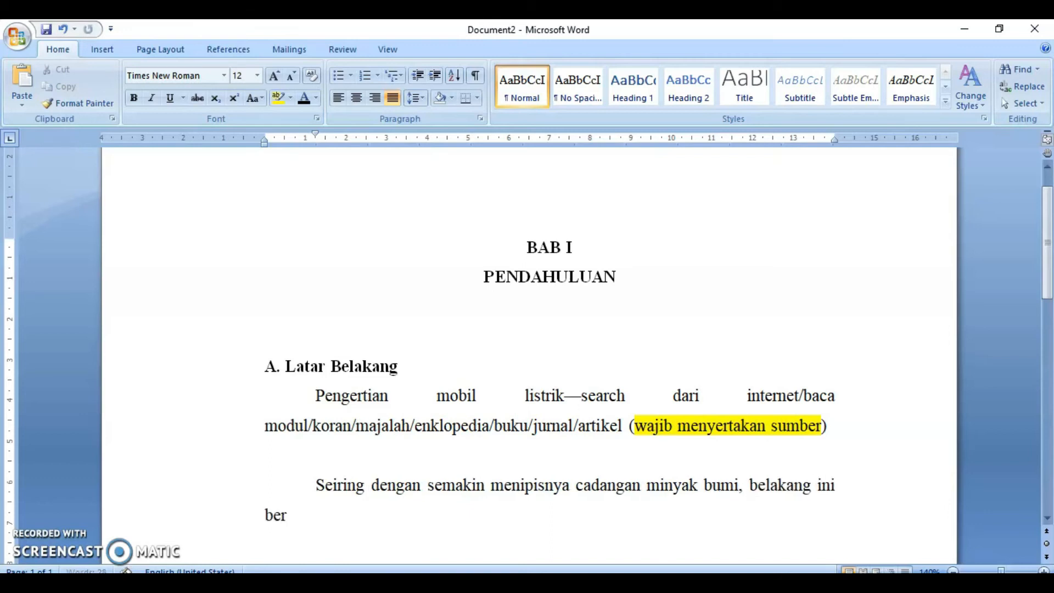
{"action": "type", "text": "bagai perusahaan"}
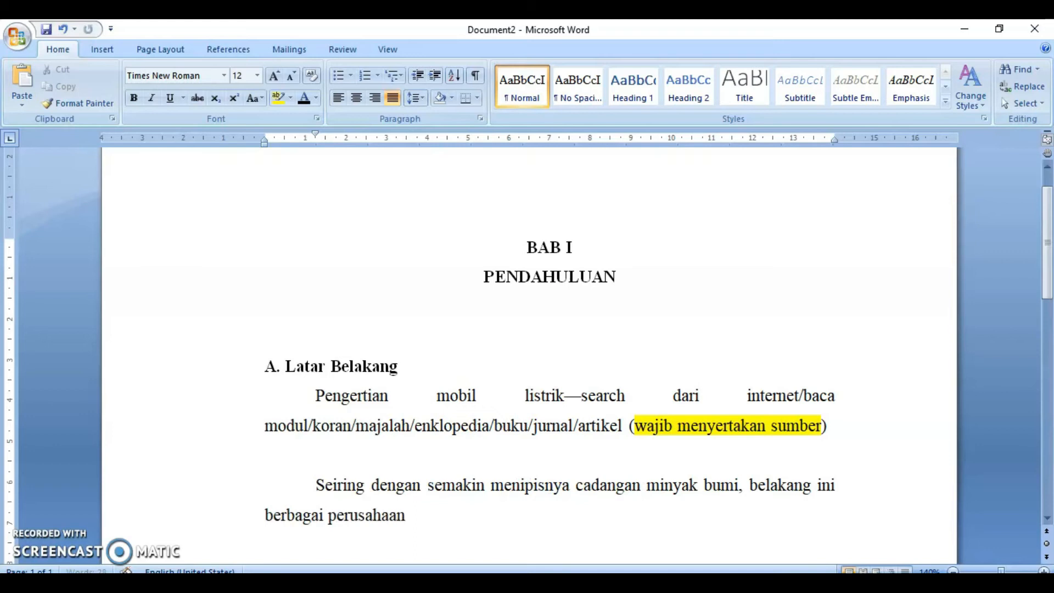
{"action": "type", "text": " mobil internasional berl"}
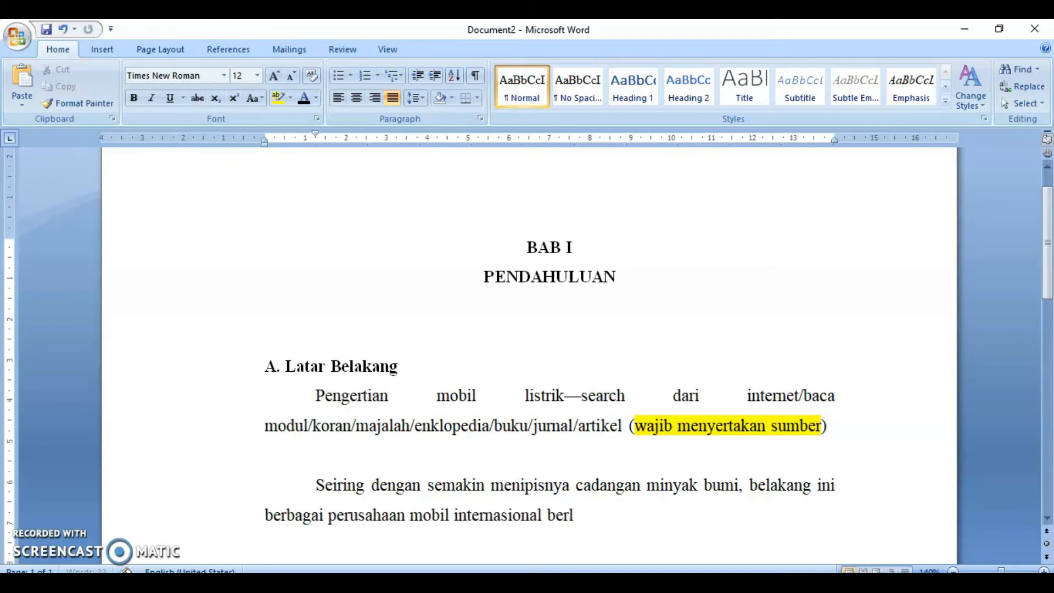
{"action": "type", "text": "ommb"}
- Finish the sentence with berlomba-lomba menciptakan teknologi mobil listrik
{"action": "key", "text": "BackSpace"}
{"action": "key", "text": "BackSpace"}
{"action": "type", "text": "ba-lomba mencippt"}
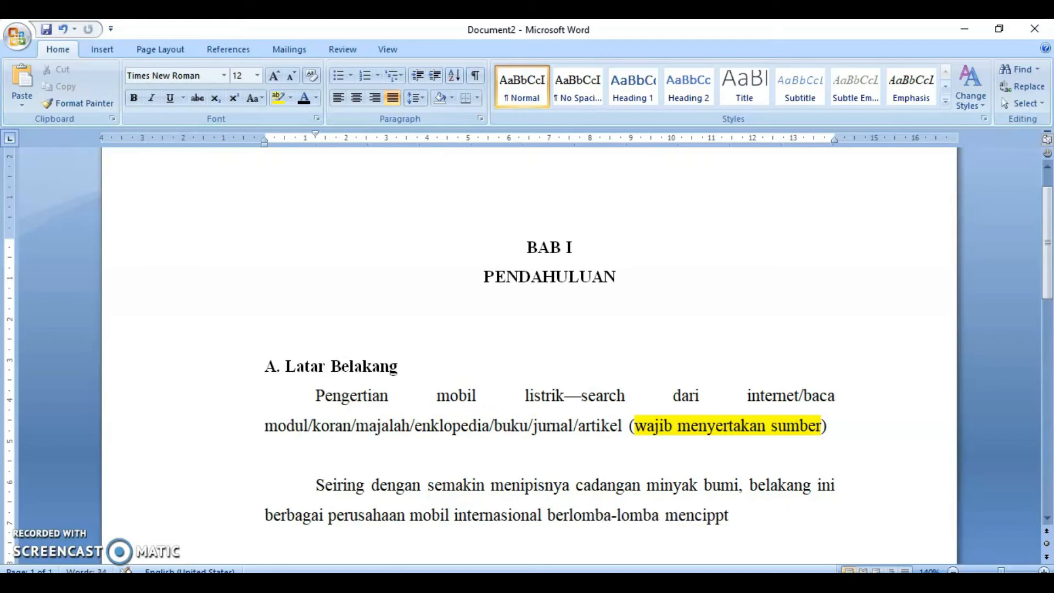
{"action": "key", "text": "BackSpace"}
{"action": "type", "text": "takan tek"}
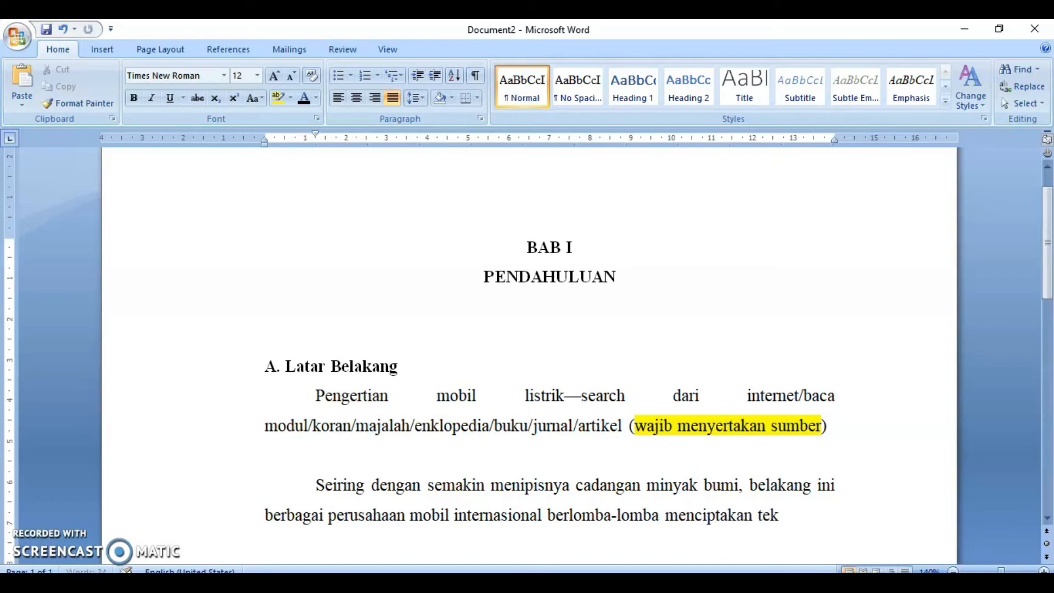
{"action": "type", "text": "nologi mobil lis"}
{"action": "type", "text": "trik."}
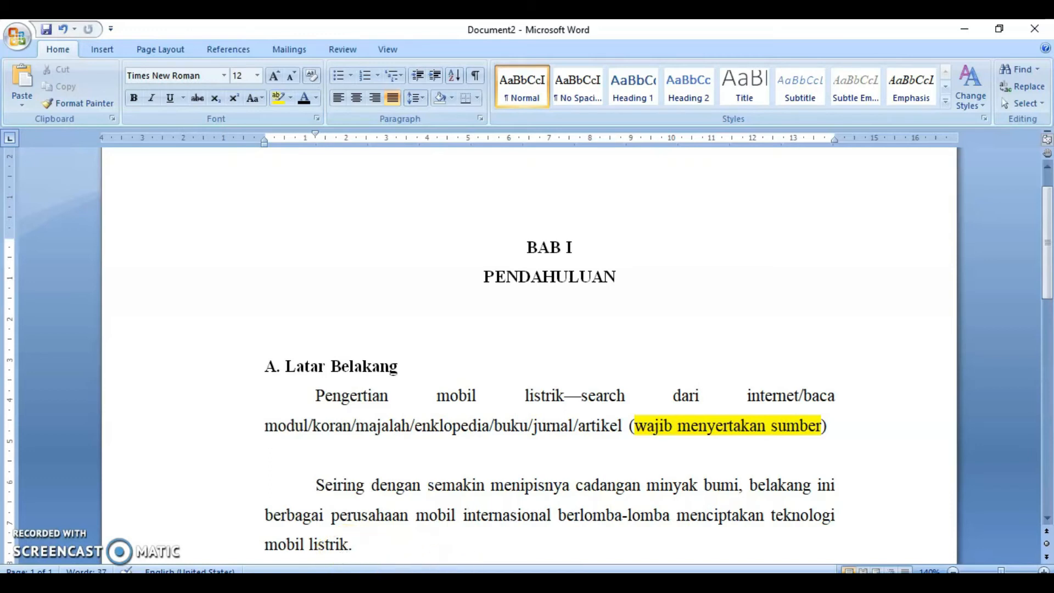
- Switch to the CNN Indonesia article in the browser and select the quoted Plug in Hybrid Electric Vehicle definition
{"action": "mouse_move", "coordinate": [435, 590]}
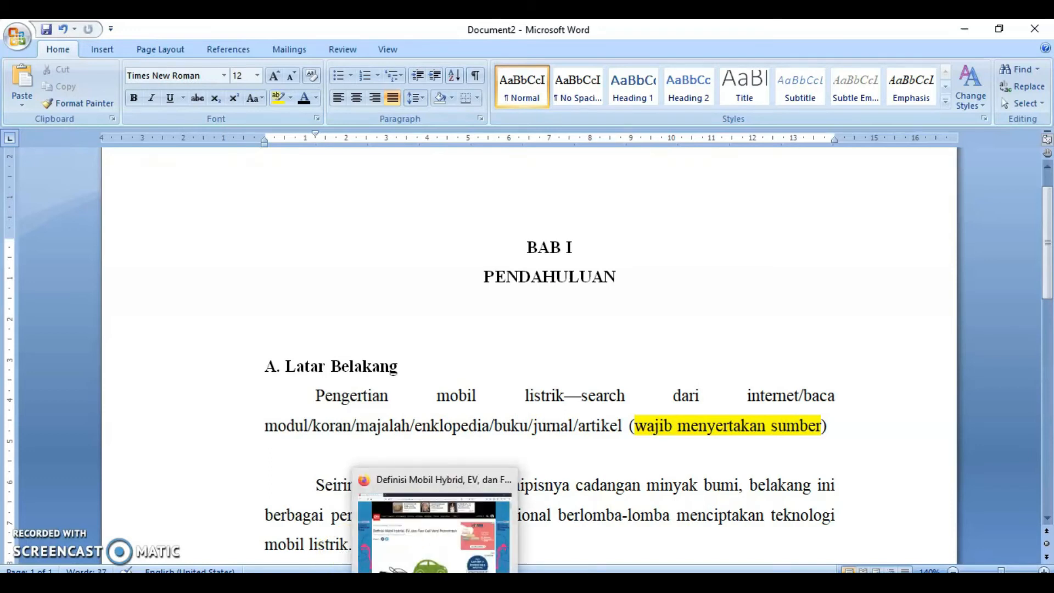
{"action": "left_click", "coordinate": [434, 587]}
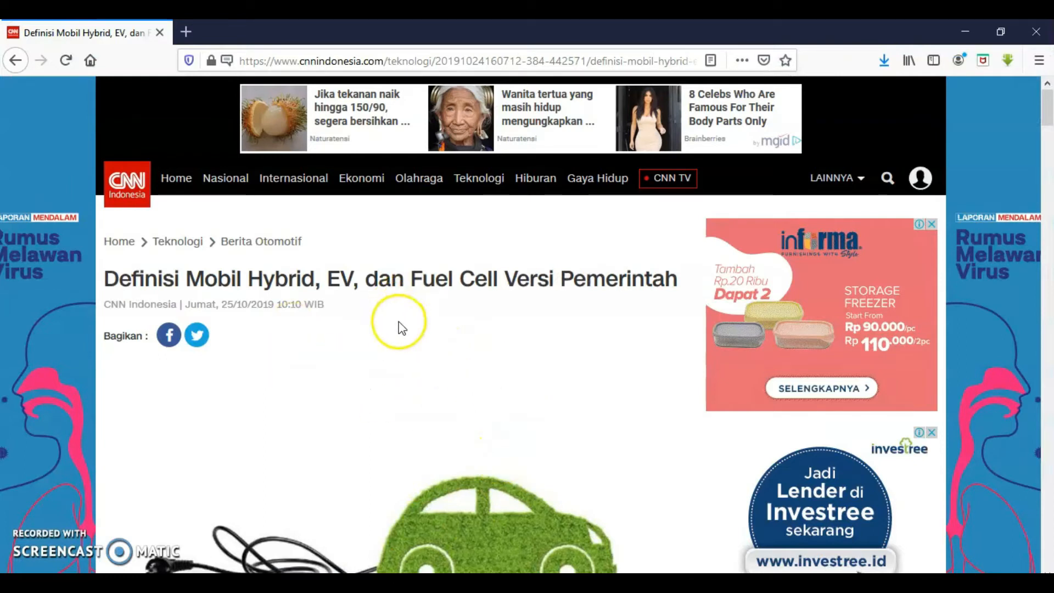
{"action": "scroll", "coordinate": [433, 319], "scroll_direction": "down", "scroll_amount": 1}
{"action": "scroll", "coordinate": [433, 318], "scroll_direction": "down", "scroll_amount": 10}
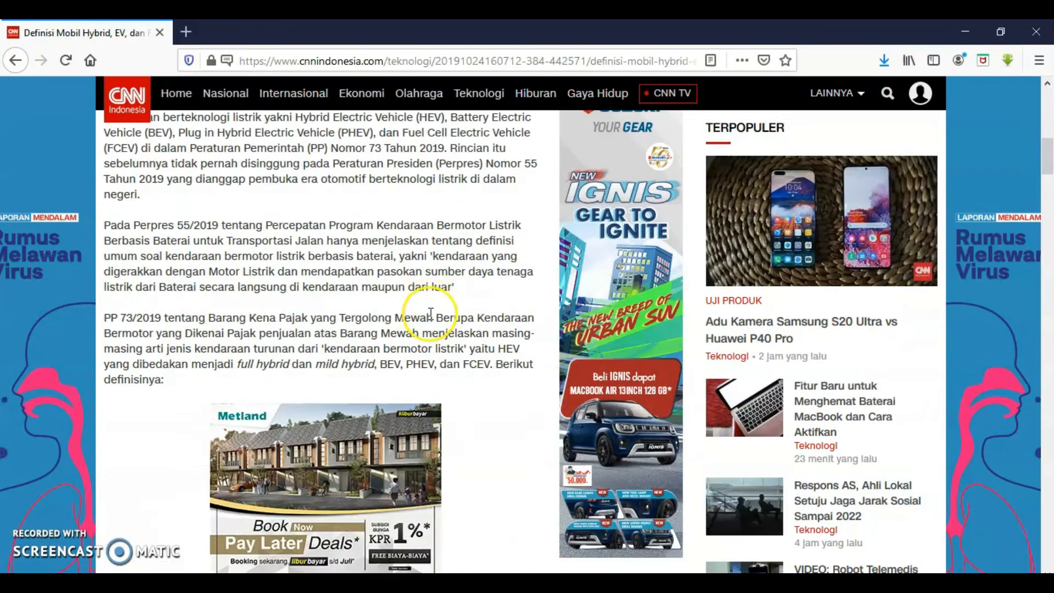
{"action": "scroll", "coordinate": [432, 322], "scroll_direction": "down", "scroll_amount": 4}
{"action": "scroll", "coordinate": [429, 314], "scroll_direction": "down", "scroll_amount": 13}
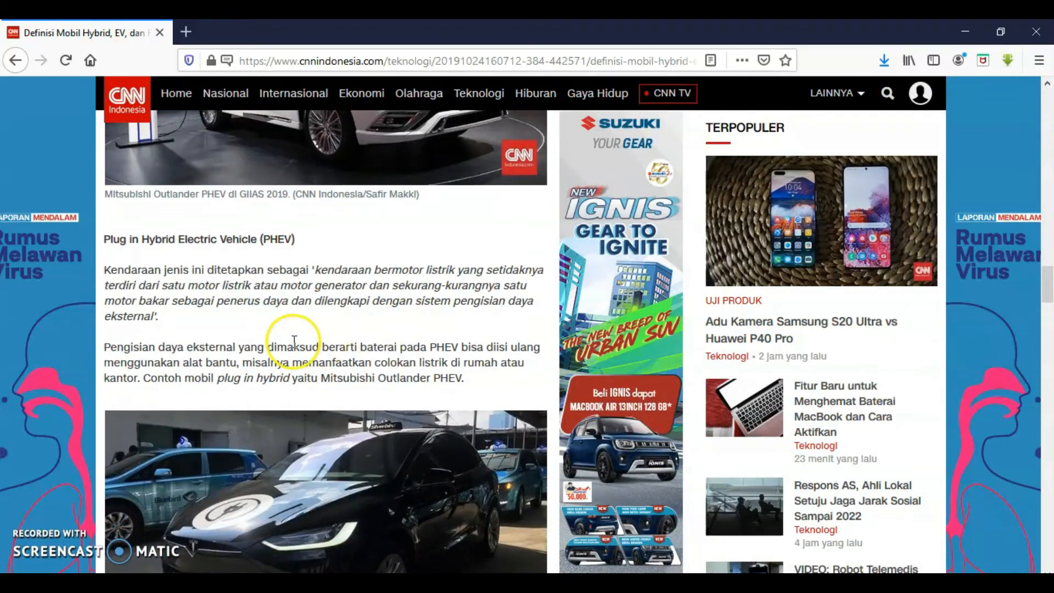
{"action": "left_click_drag", "start_coordinate": [317, 269], "coordinate": [163, 324]}
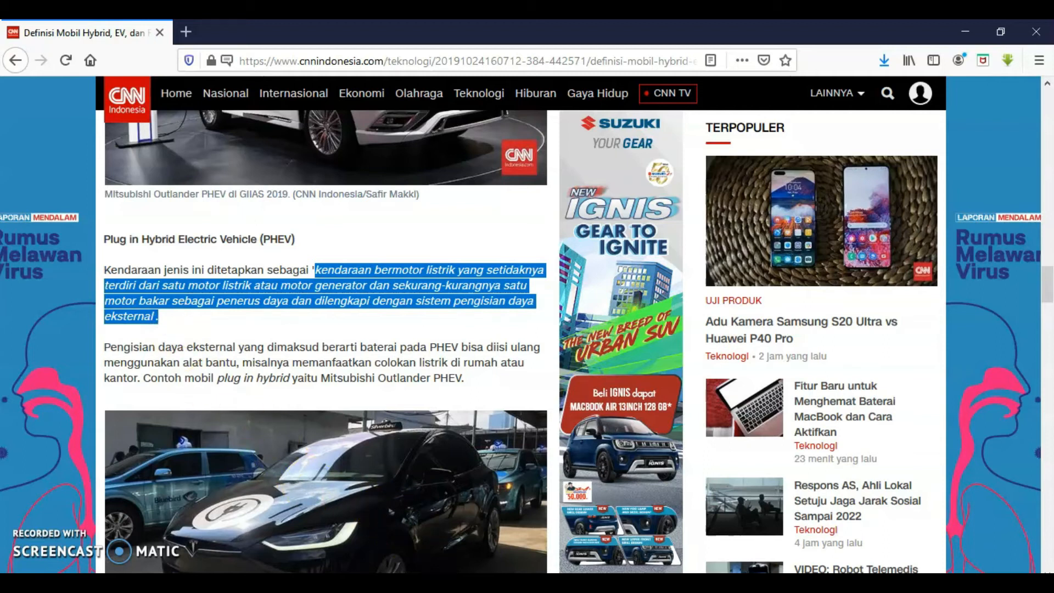
- Paste the definition at the end of the new paragraph, matching the destination formatting
{"action": "mouse_move", "coordinate": [472, 577]}
{"action": "left_click", "coordinate": [543, 532]}
{"action": "left_click", "coordinate": [455, 538]}
{"action": "key", "text": "ctrl+v"}
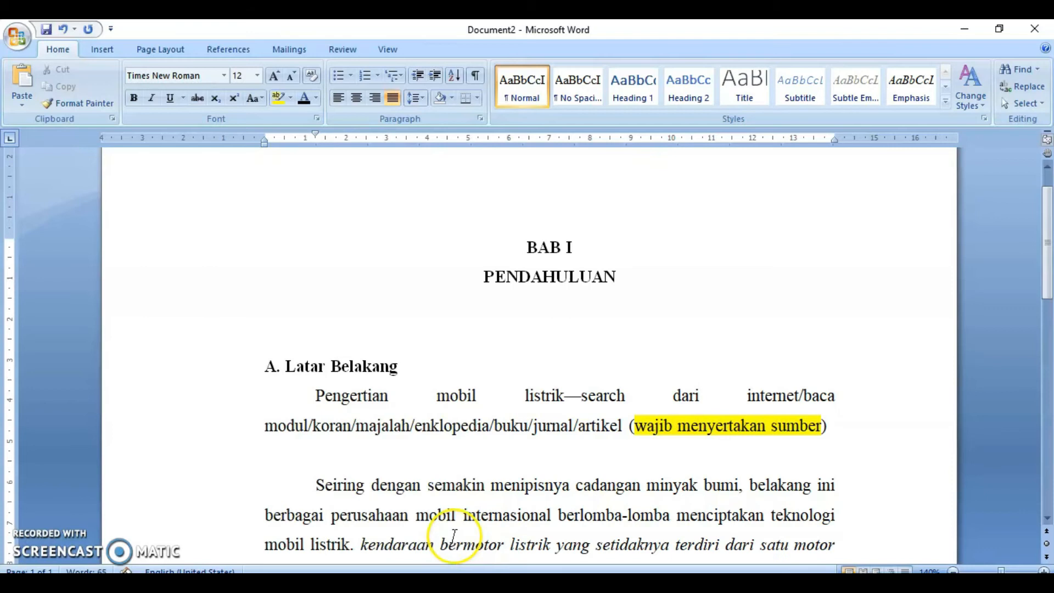
{"action": "scroll", "coordinate": [455, 535], "scroll_direction": "down", "scroll_amount": 5}
{"action": "left_click", "coordinate": [761, 421]}
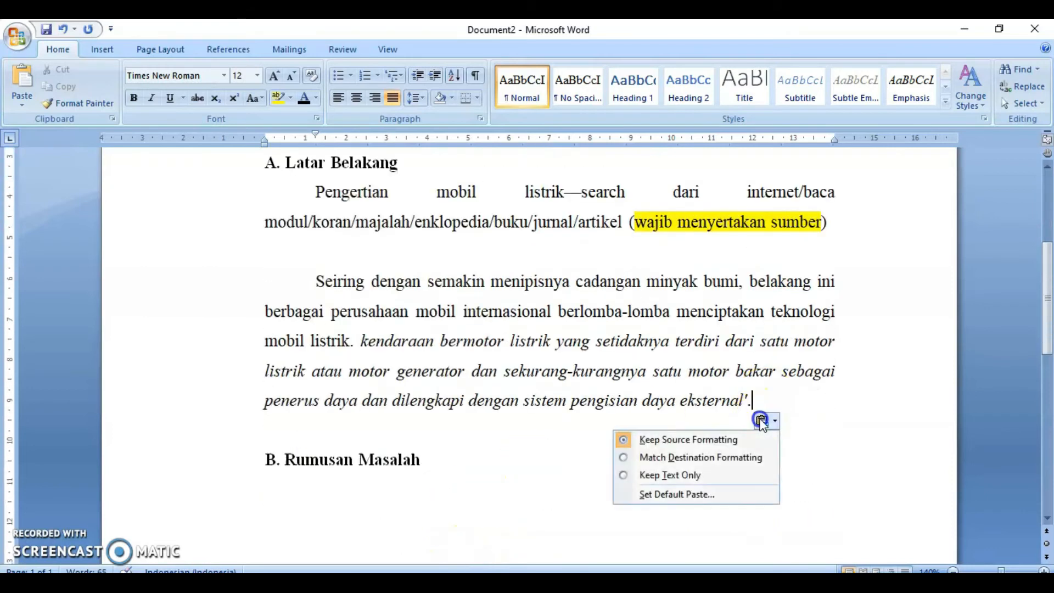
{"action": "left_click", "coordinate": [751, 461]}
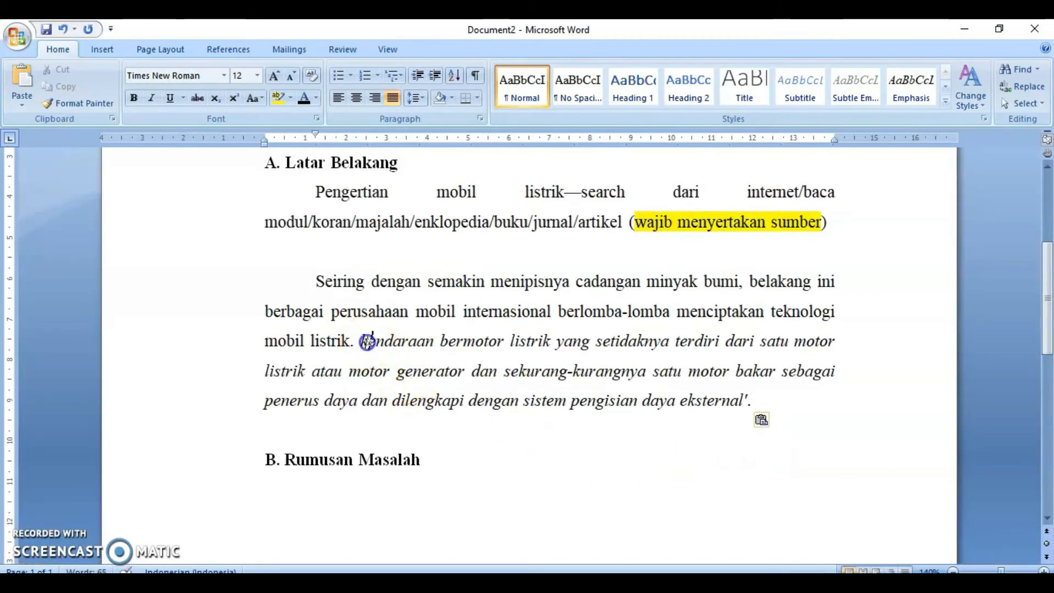
- Remove italics from the pasted definition and capitalize its first word Kendaraan
{"action": "left_click_drag", "start_coordinate": [362, 340], "coordinate": [759, 395]}
{"action": "key", "text": "ctrl+i"}
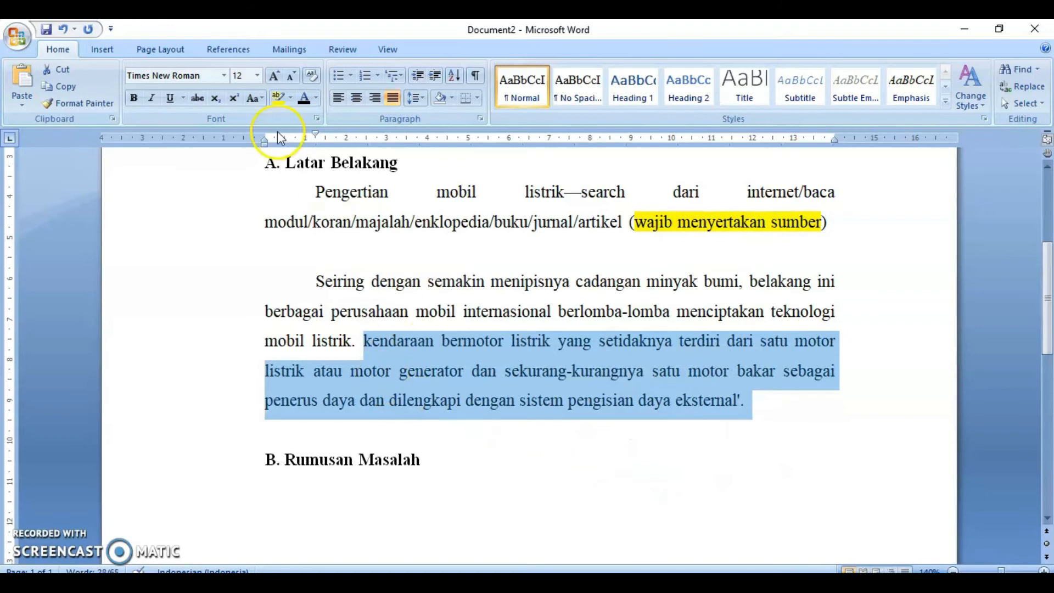
{"action": "left_click", "coordinate": [364, 341]}
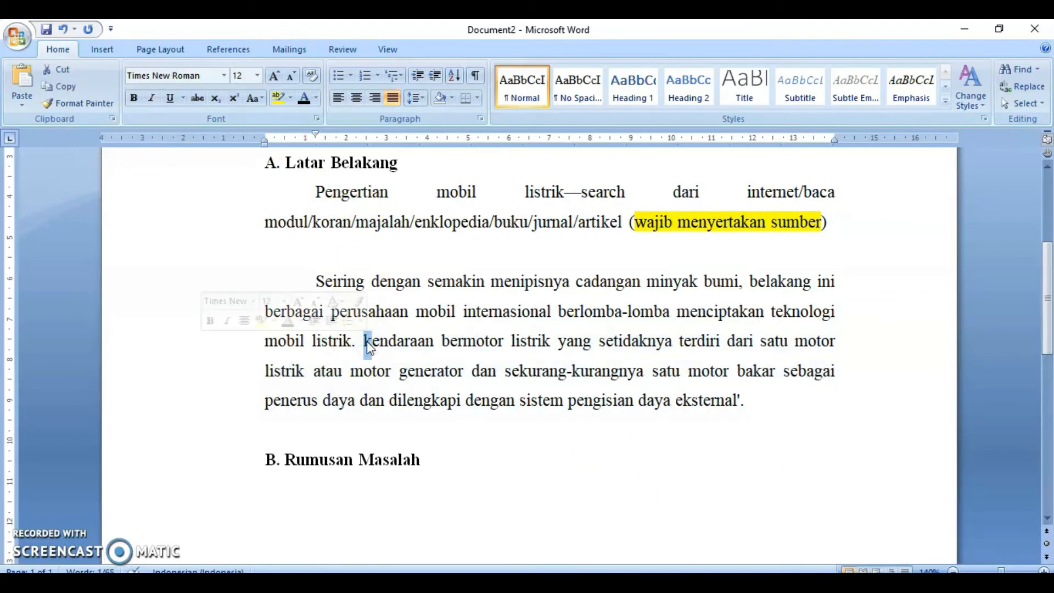
{"action": "type", "text": "K"}
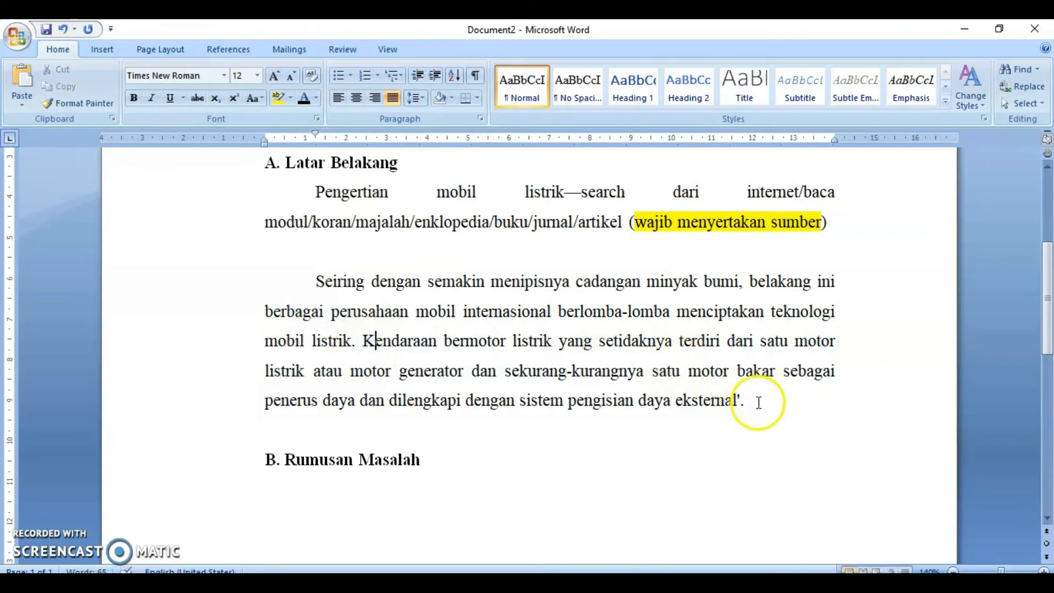
- Replace the closing quote and period after eksternal with an opening parenthesis for a citation
{"action": "left_click", "coordinate": [740, 399]}
{"action": "key", "text": "BackSpace"}
{"action": "left_click", "coordinate": [771, 402]}
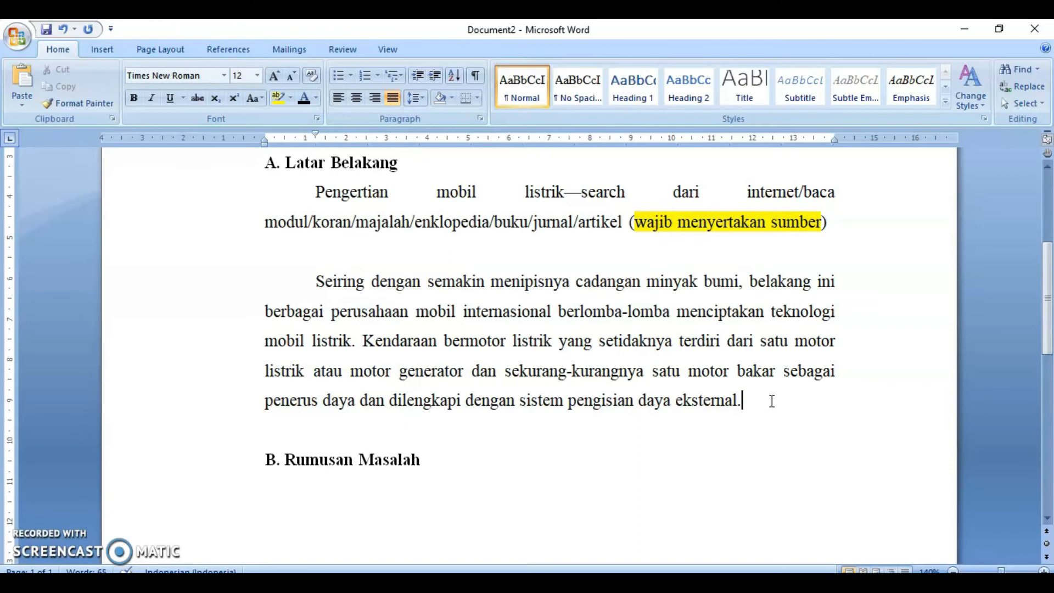
{"action": "key", "text": "BackSpace"}
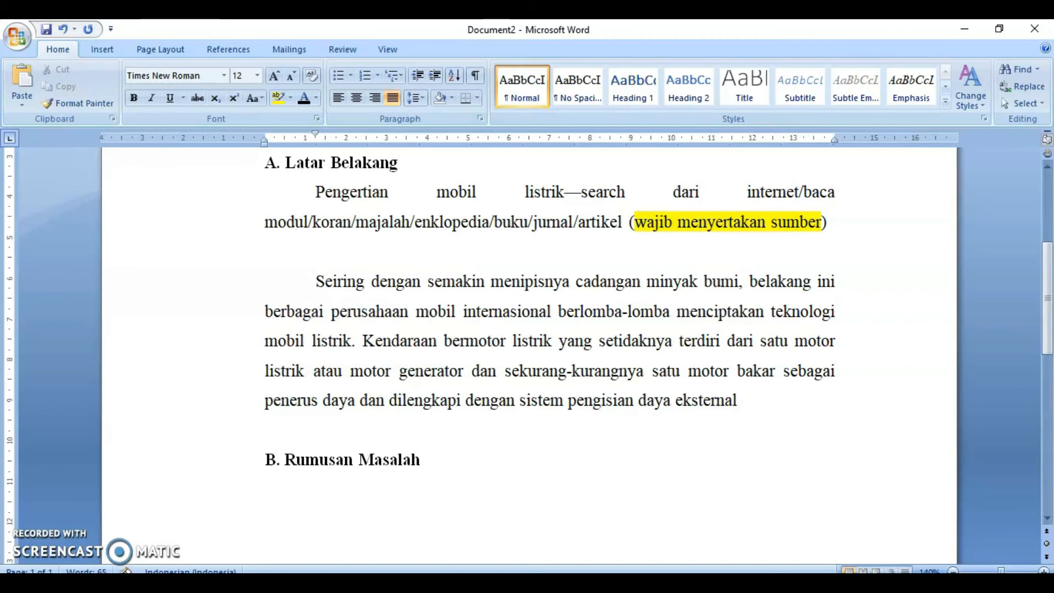
{"action": "type", "text": "("}
- Switch to the CNN Indonesia article and browse through it to find its source details
{"action": "key", "text": "alt+Tab"}
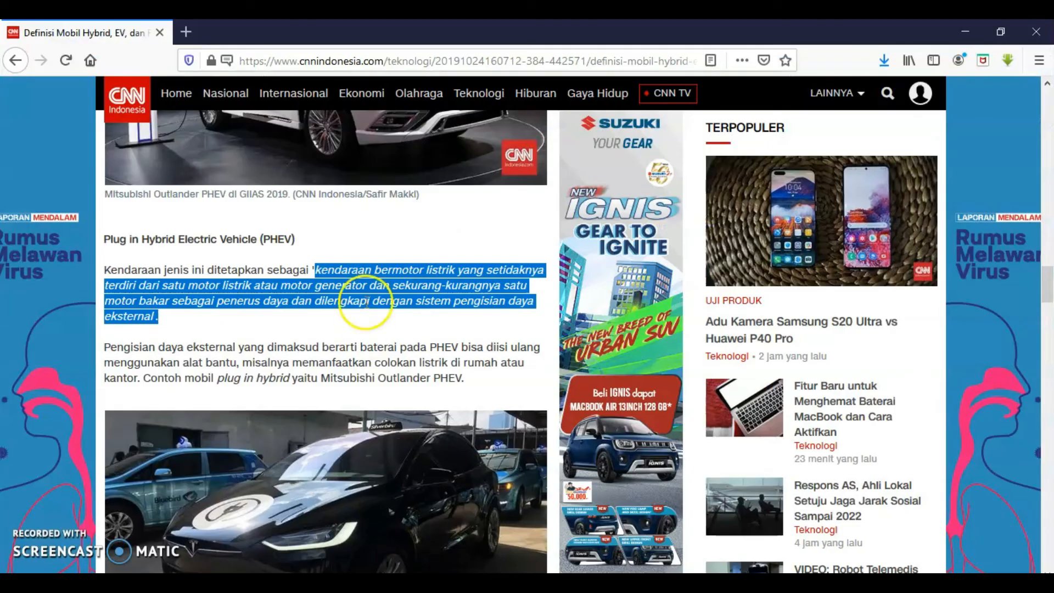
{"action": "scroll", "coordinate": [369, 334], "scroll_direction": "down", "scroll_amount": 5}
{"action": "scroll", "coordinate": [368, 334], "scroll_direction": "down", "scroll_amount": 10}
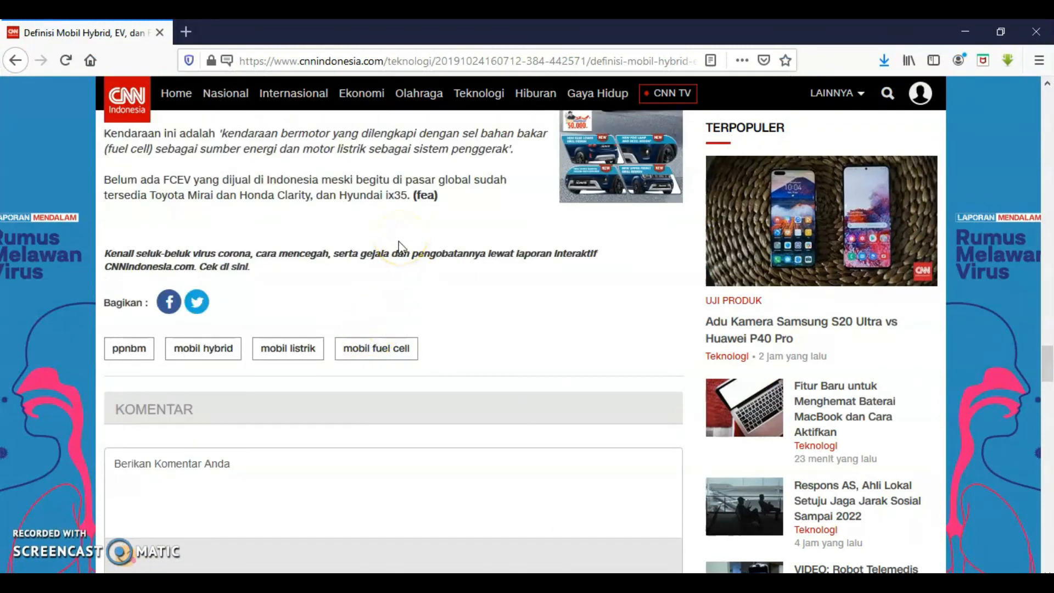
{"action": "scroll", "coordinate": [397, 241], "scroll_direction": "down", "scroll_amount": 5}
{"action": "scroll", "coordinate": [387, 239], "scroll_direction": "up", "scroll_amount": 5}
{"action": "scroll", "coordinate": [494, 308], "scroll_direction": "down", "scroll_amount": 5}
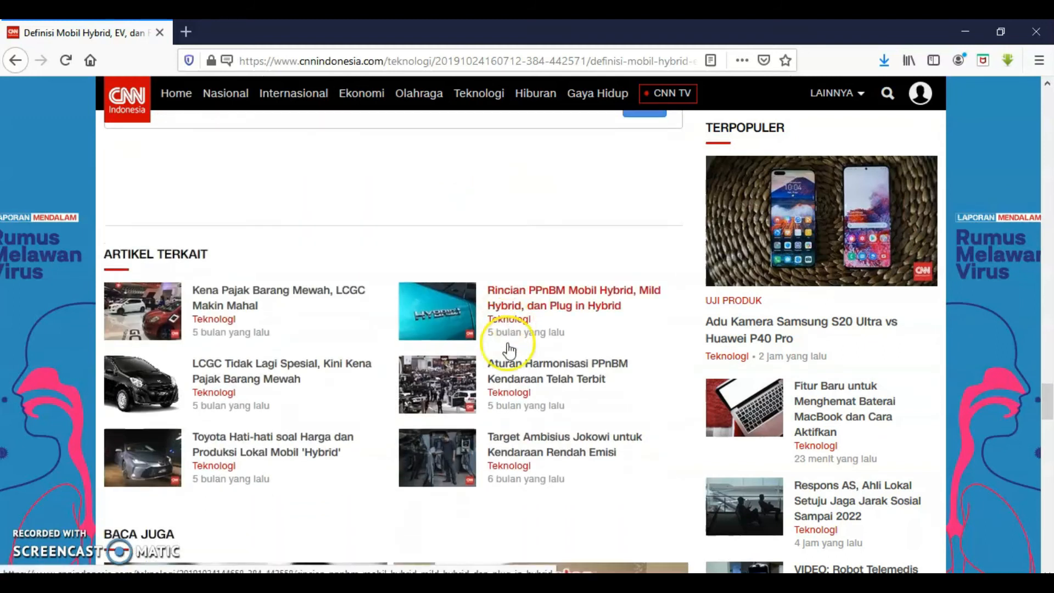
{"action": "scroll", "coordinate": [508, 349], "scroll_direction": "down", "scroll_amount": 10}
{"action": "scroll", "coordinate": [509, 352], "scroll_direction": "down", "scroll_amount": 10}
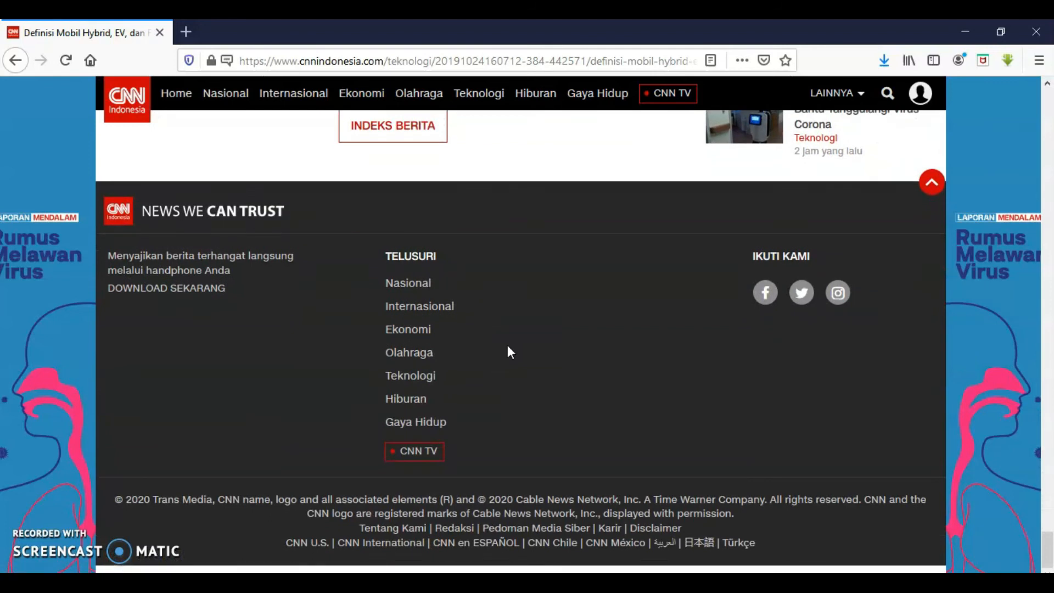
{"action": "scroll", "coordinate": [507, 346], "scroll_direction": "up", "scroll_amount": 15}
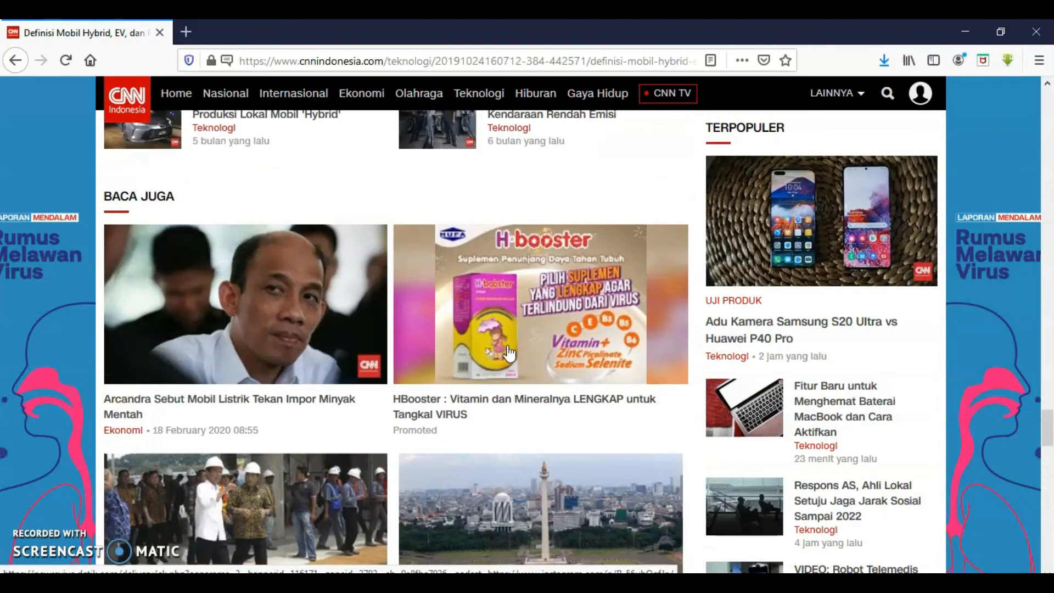
{"action": "scroll", "coordinate": [508, 345], "scroll_direction": "up", "scroll_amount": 15}
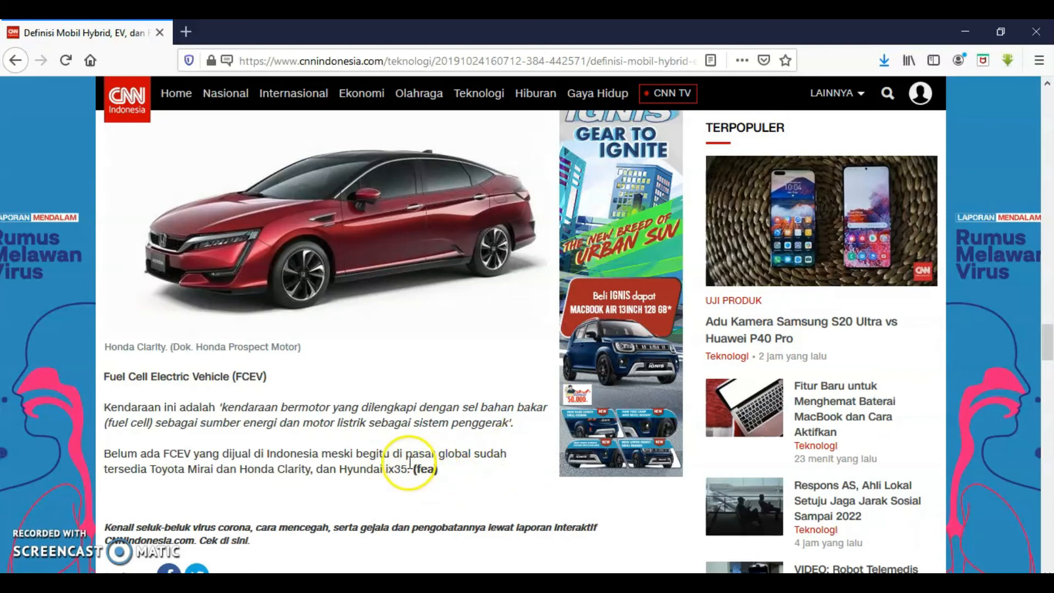
{"action": "scroll", "coordinate": [409, 463], "scroll_direction": "up", "scroll_amount": 15}
{"action": "scroll", "coordinate": [420, 403], "scroll_direction": "up", "scroll_amount": 15}
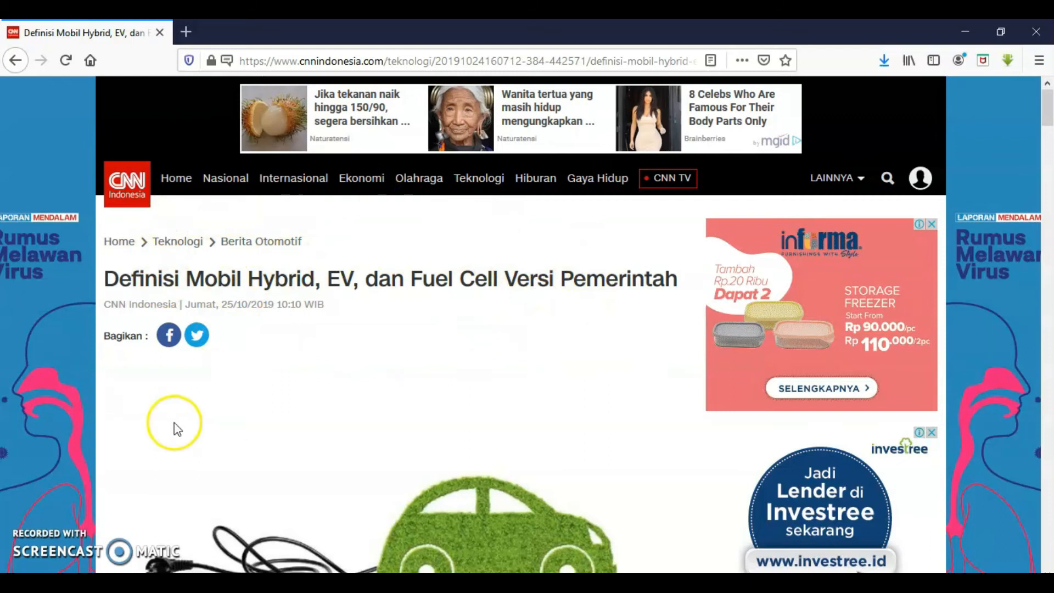
- Copy CNN Indonesia from the article byline and paste it into the citation, followed by a comma
{"action": "left_click_drag", "start_coordinate": [103, 307], "coordinate": [176, 309]}
{"action": "key", "text": "ctrl+c"}
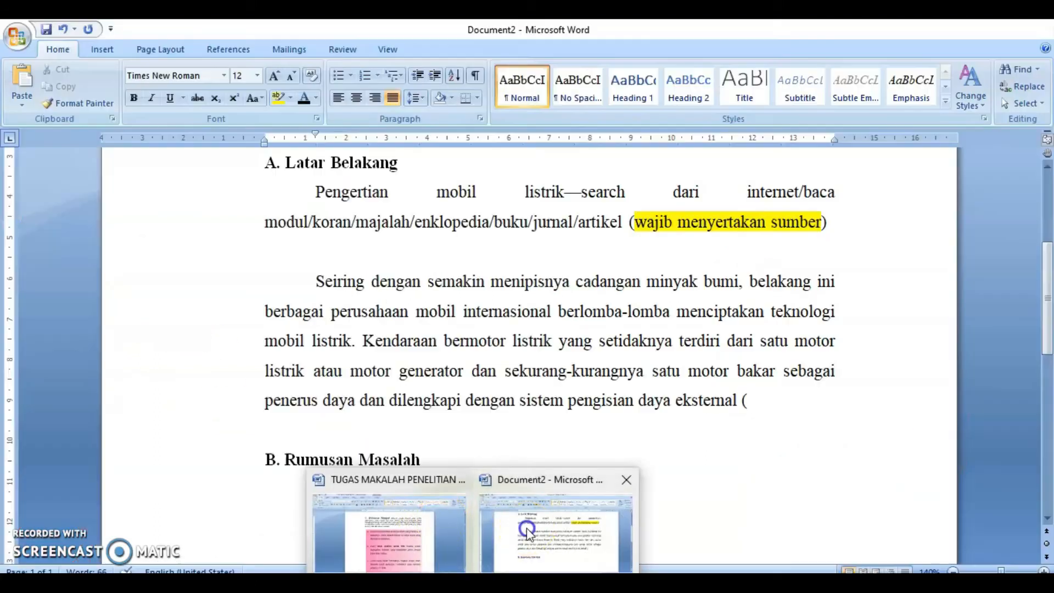
{"action": "left_click", "coordinate": [526, 528]}
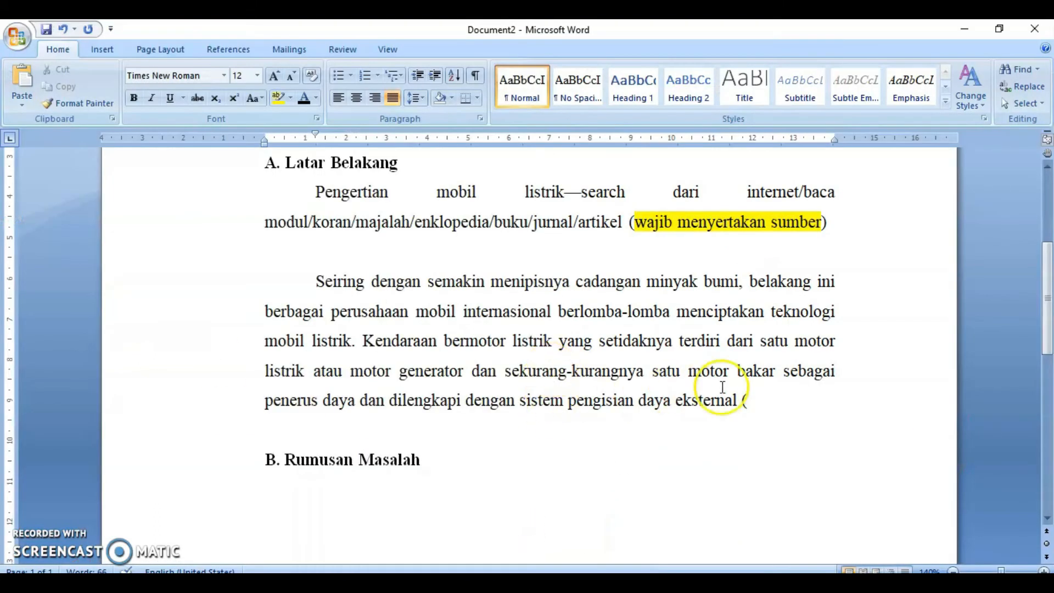
{"action": "key", "text": "ctrl+v"}
{"action": "type", "text": ","}
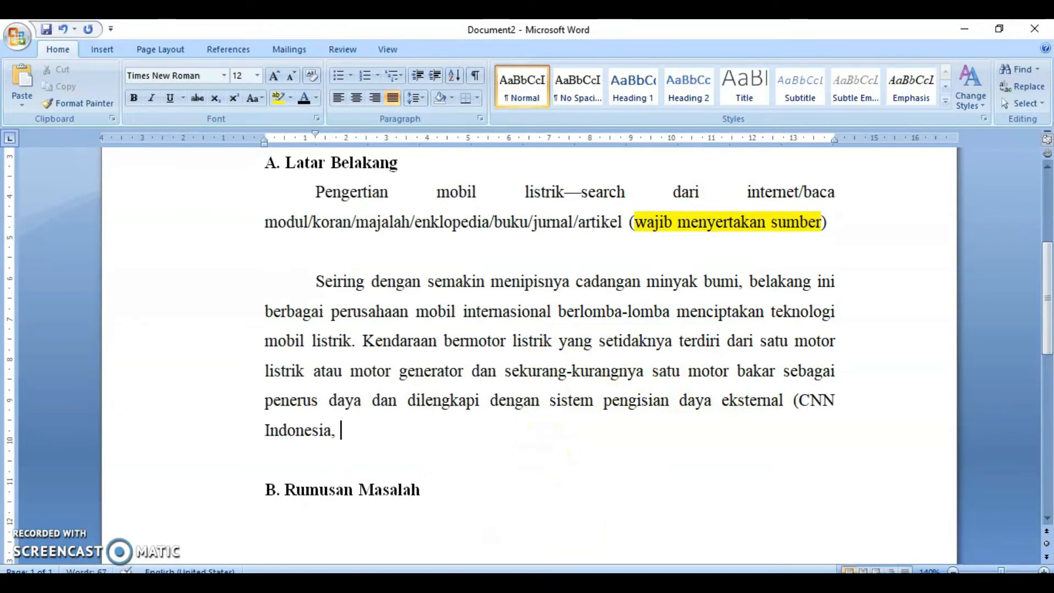
- Check the article's date and complete the citation with 2019, a closing parenthesis and a period
{"action": "key", "text": "alt+Tab"}
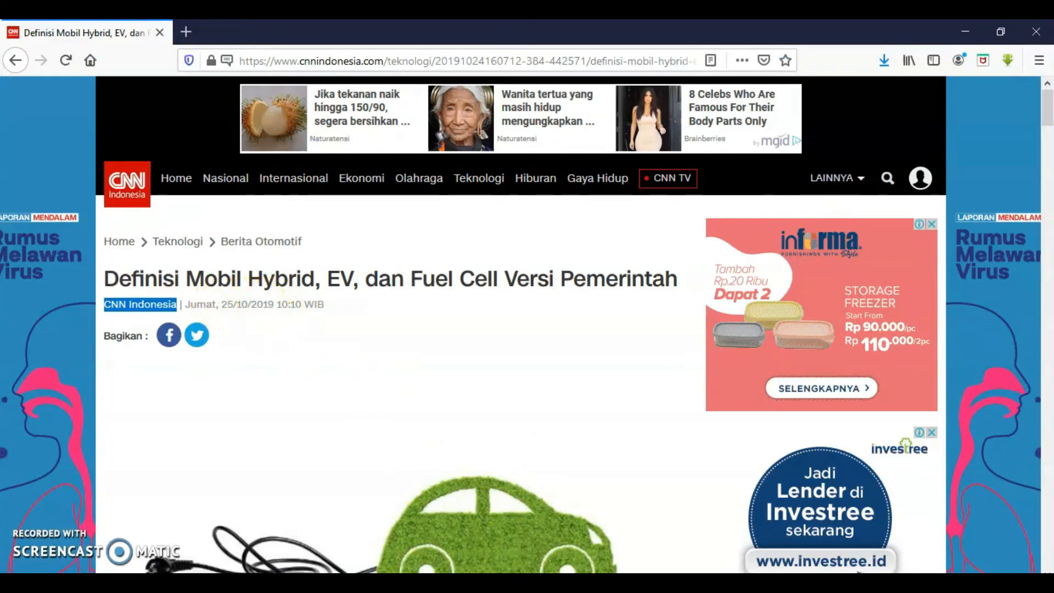
{"action": "mouse_move", "coordinate": [462, 550]}
{"action": "left_click", "coordinate": [503, 530]}
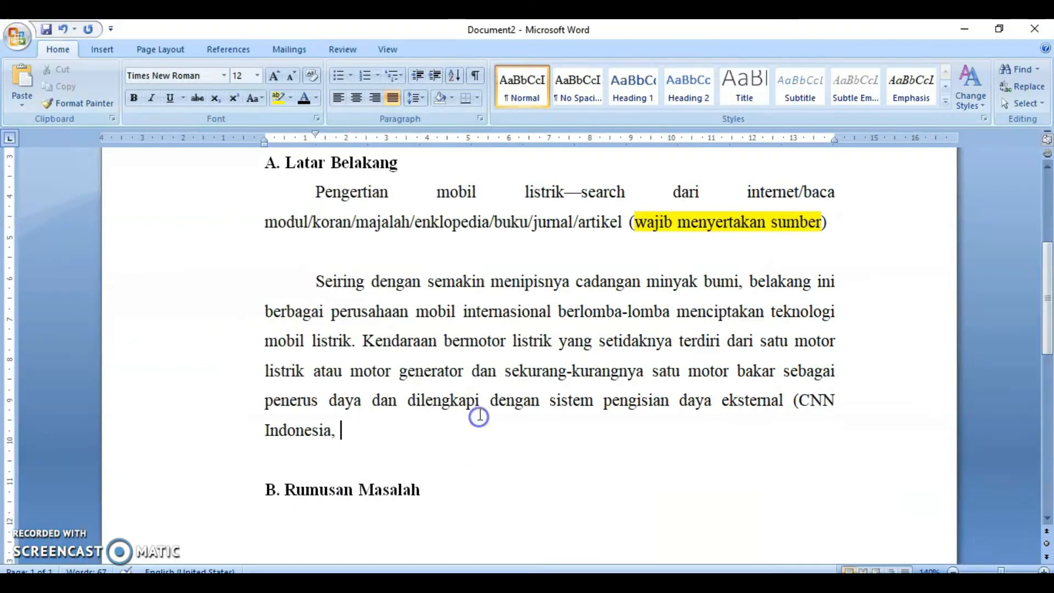
{"action": "type", "text": "2019)"}
{"action": "left_click", "coordinate": [854, 226]}
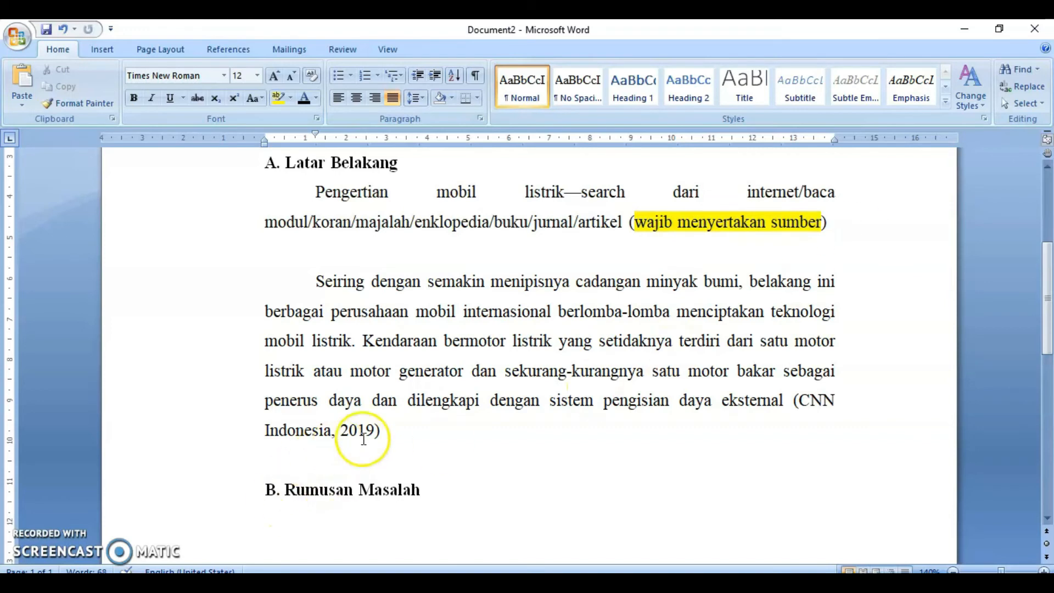
{"action": "left_click", "coordinate": [402, 425]}
{"action": "type", "text": "."}
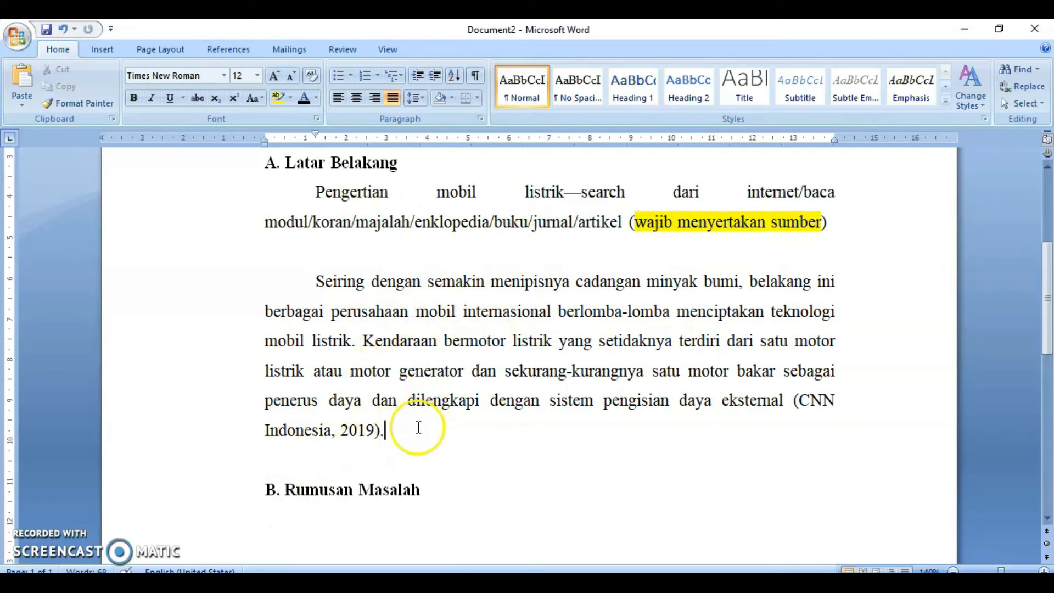
- Create a new blank document
{"action": "left_click_drag", "start_coordinate": [405, 436], "coordinate": [368, 344]}
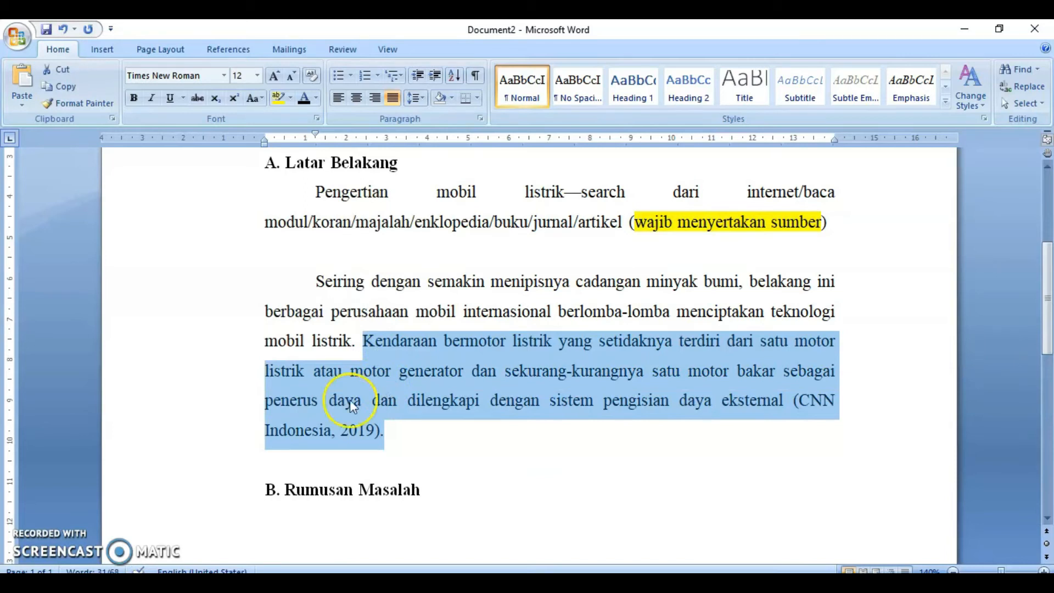
{"action": "left_click", "coordinate": [9, 35]}
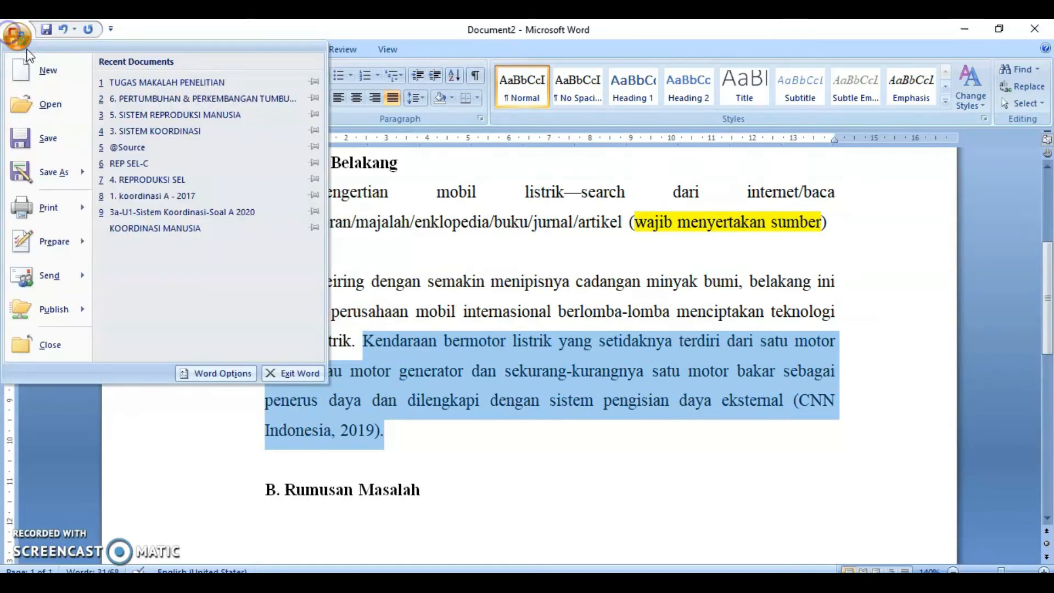
{"action": "left_click", "coordinate": [45, 71]}
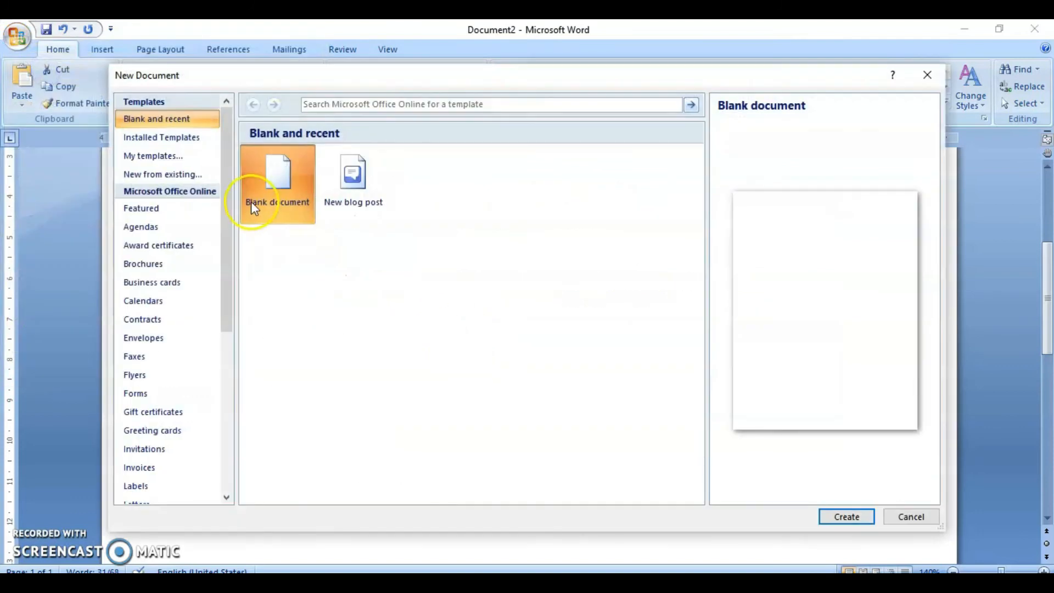
{"action": "left_click", "coordinate": [846, 517]}
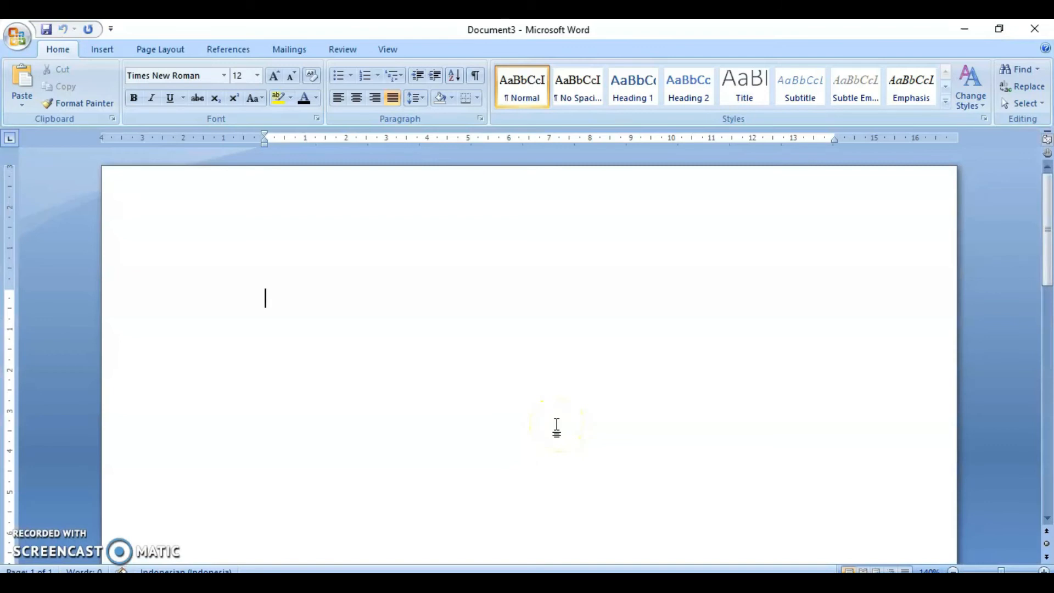
- Center the paragraph and enter the heading DAFTAR RUJUKAN
{"action": "left_click", "coordinate": [356, 99]}
{"action": "left_click", "coordinate": [134, 98]}
{"action": "type", "text": "D"}
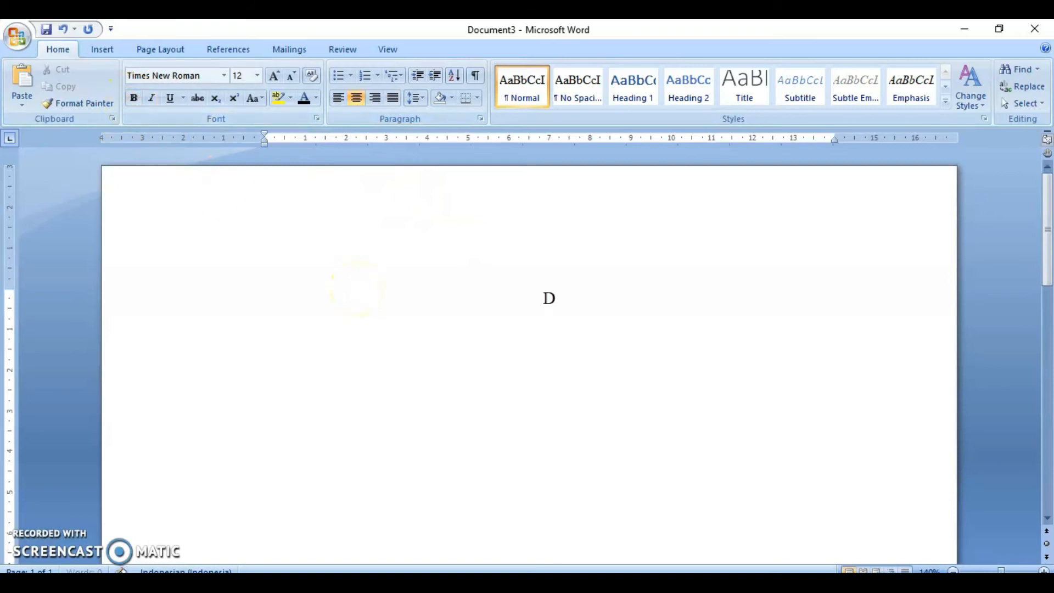
{"action": "type", "text": "AFTAR RUJUKAN"}
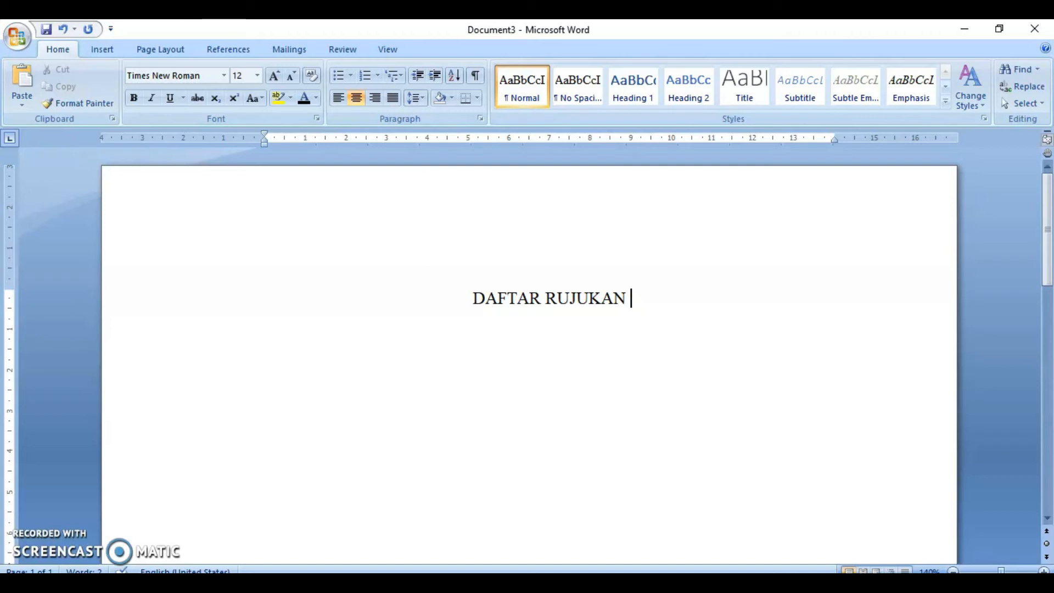
- Make the DAFTAR RUJUKAN heading bold
{"action": "key", "text": "ctrl+shift+Left"}
{"action": "key", "text": "ctrl+shift+Left"}
{"action": "key", "text": "ctrl+b"}
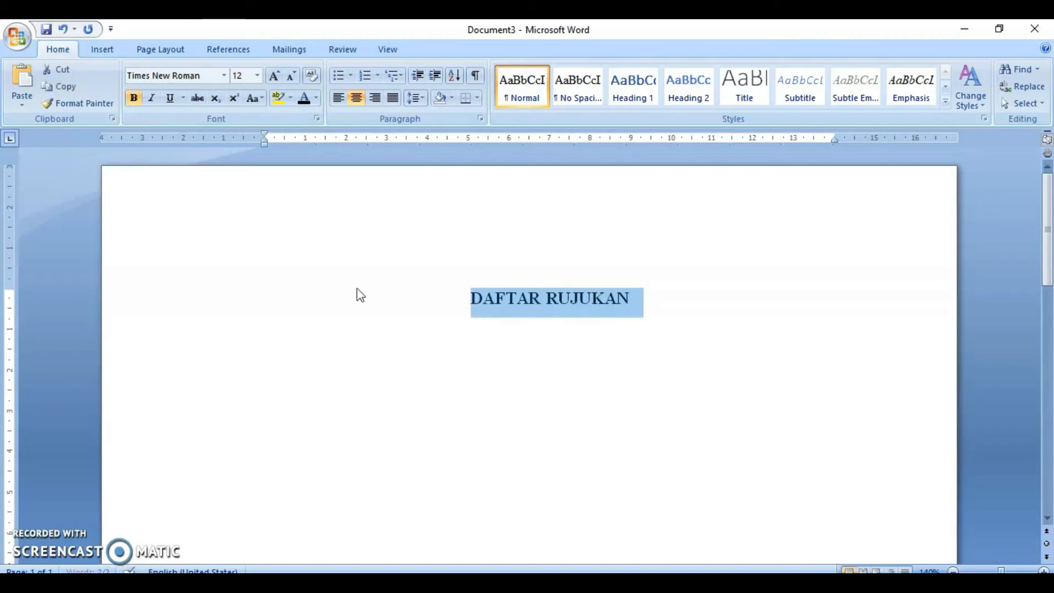
{"action": "left_click", "coordinate": [650, 311]}
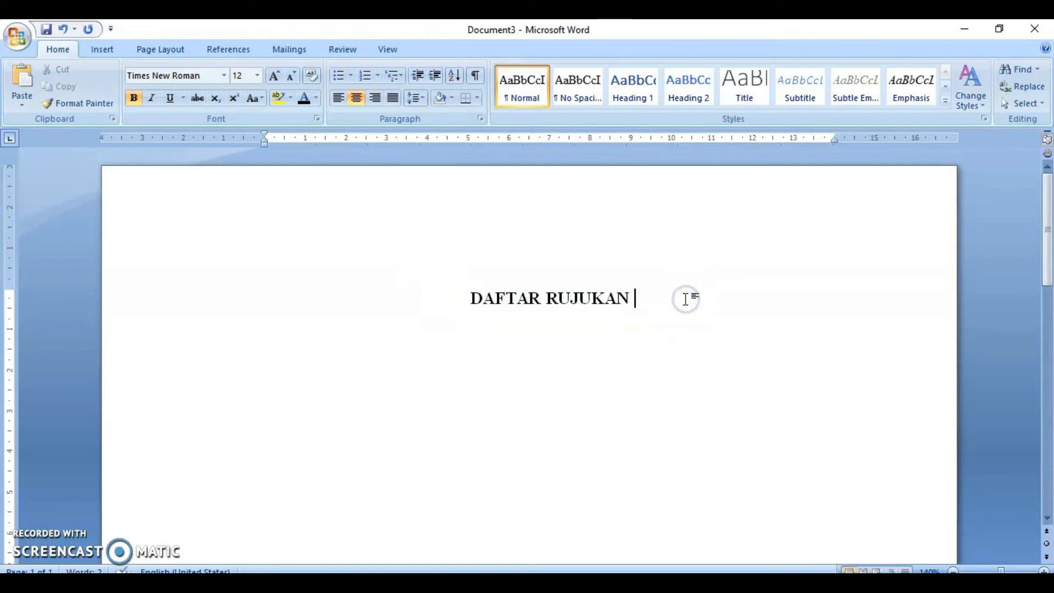
- Start a justified reference entry two lines below the heading by pasting CNN Indonesia
{"action": "key", "text": "Return"}
{"action": "key", "text": "Return"}
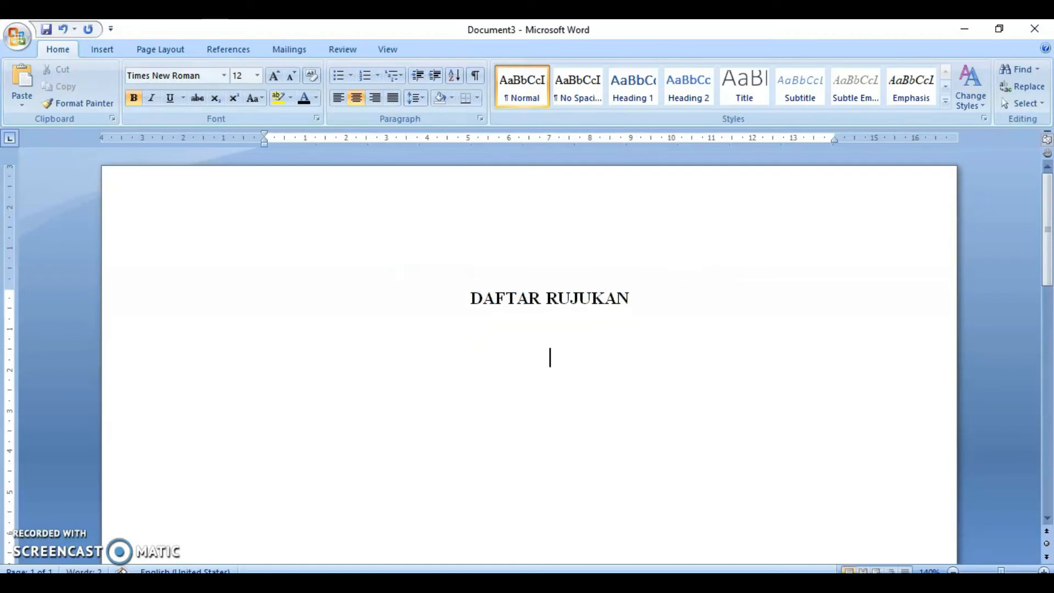
{"action": "left_click", "coordinate": [391, 99]}
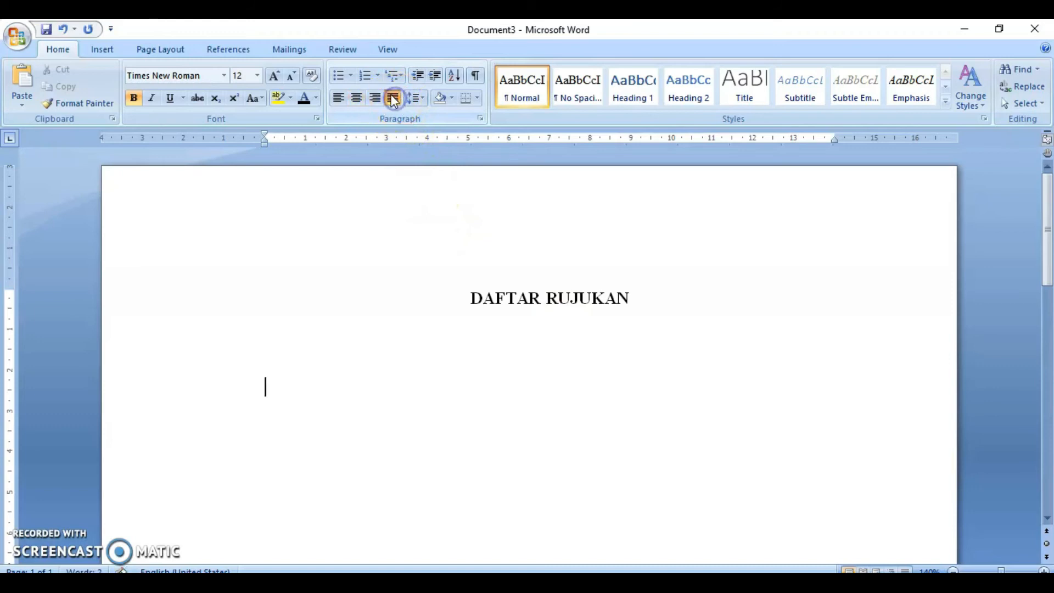
{"action": "left_click", "coordinate": [403, 362]}
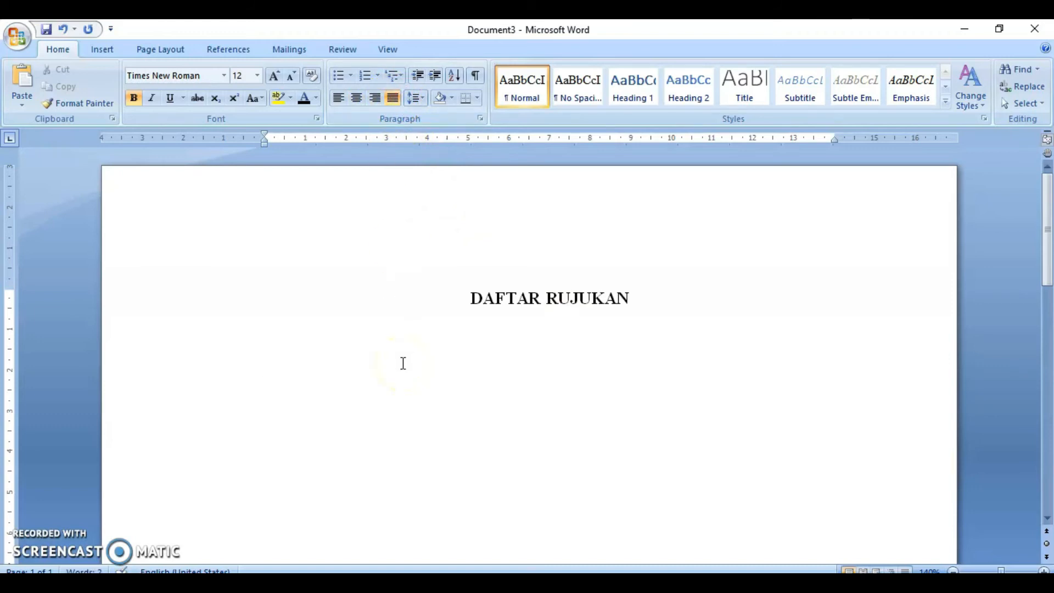
{"action": "key", "text": "ctrl+v"}
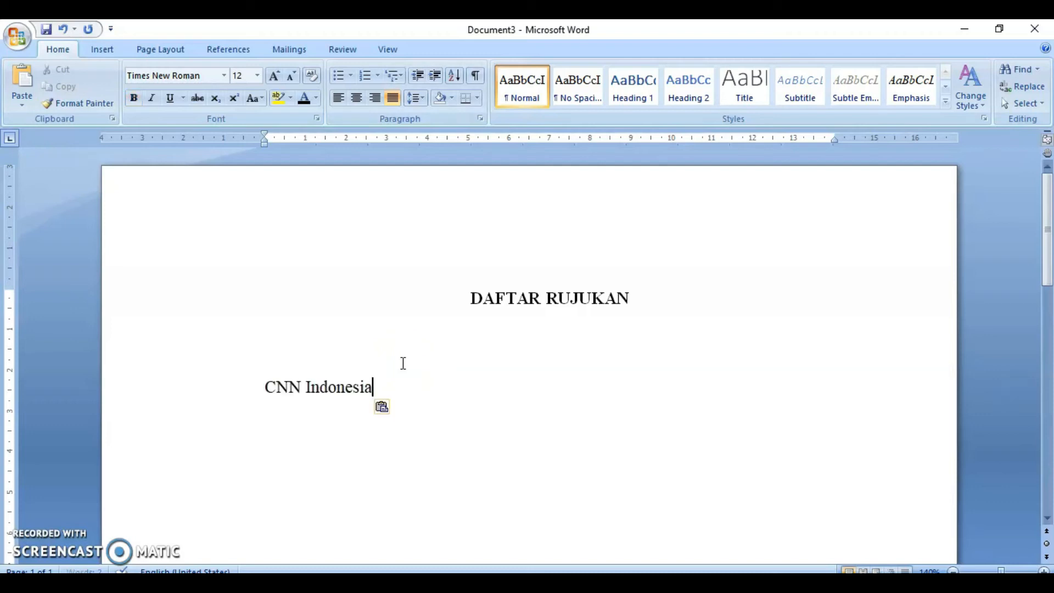
- Append , 2019. after CNN Indonesia in the reference entry
{"action": "left_click", "coordinate": [409, 376]}
{"action": "type", "text": ","}
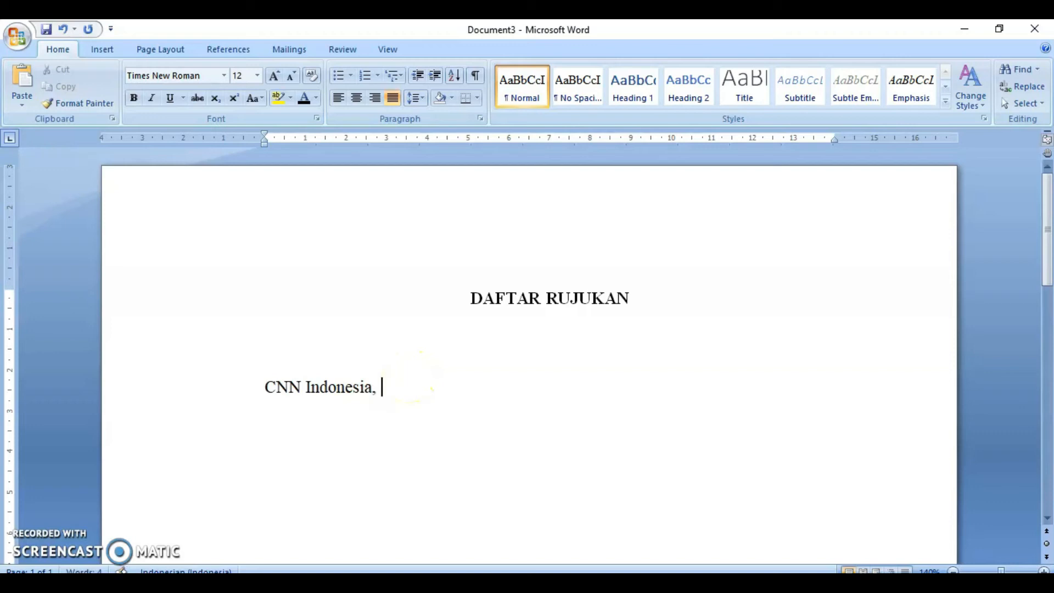
{"action": "type", "text": " 2019."}
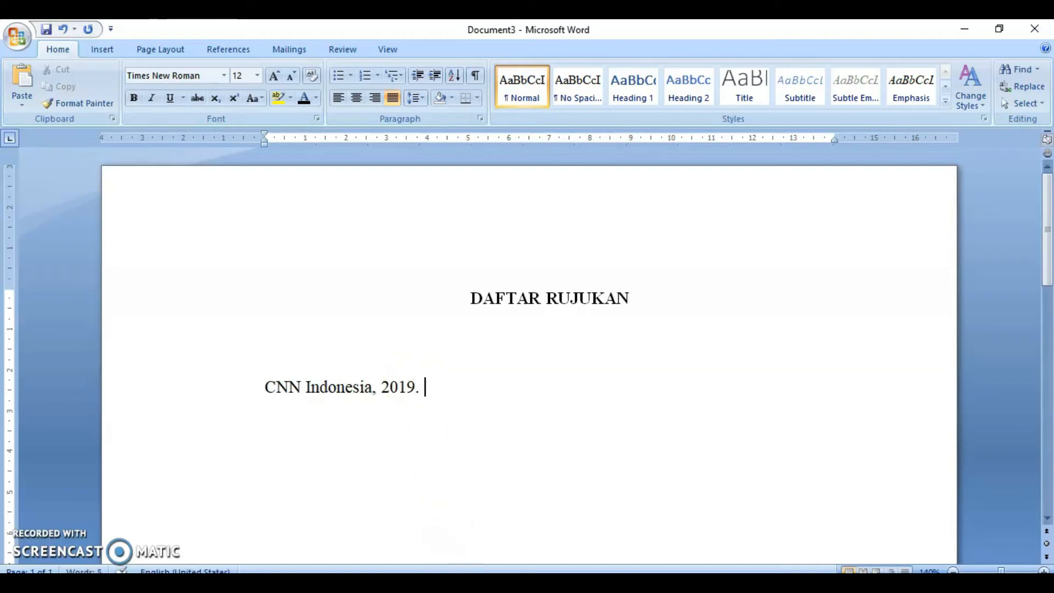
- Copy the article title from the browser and paste it after the year, matching the destination formatting
{"action": "key", "text": "alt+Tab"}
{"action": "left_click_drag", "start_coordinate": [103, 274], "coordinate": [630, 243]}
{"action": "left_click", "coordinate": [612, 293]}
{"action": "left_click_drag", "start_coordinate": [679, 283], "coordinate": [109, 279]}
{"action": "key", "text": "ctrl+c"}
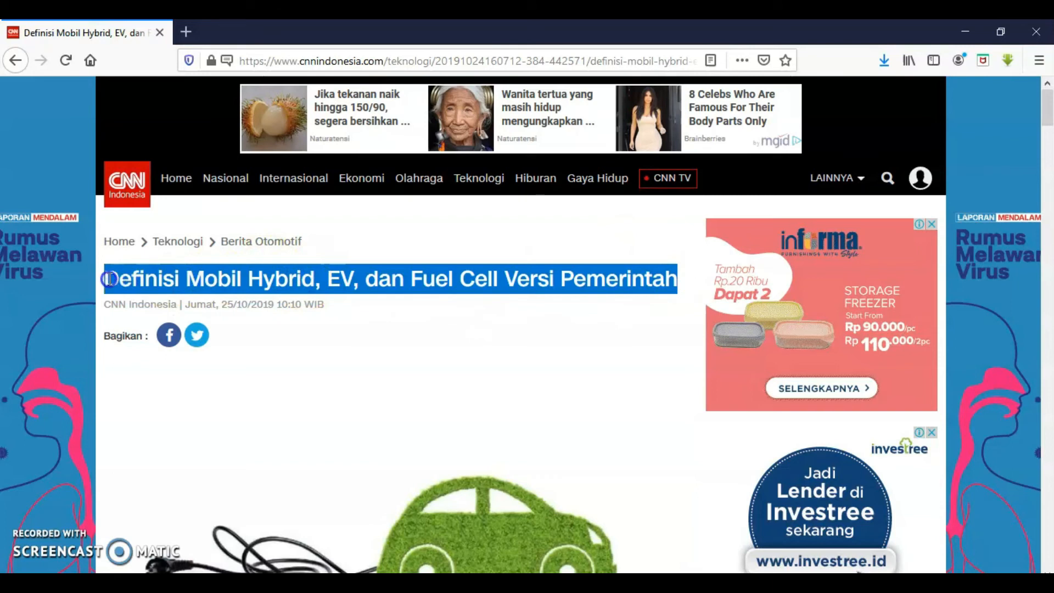
{"action": "key", "text": "alt+Tab"}
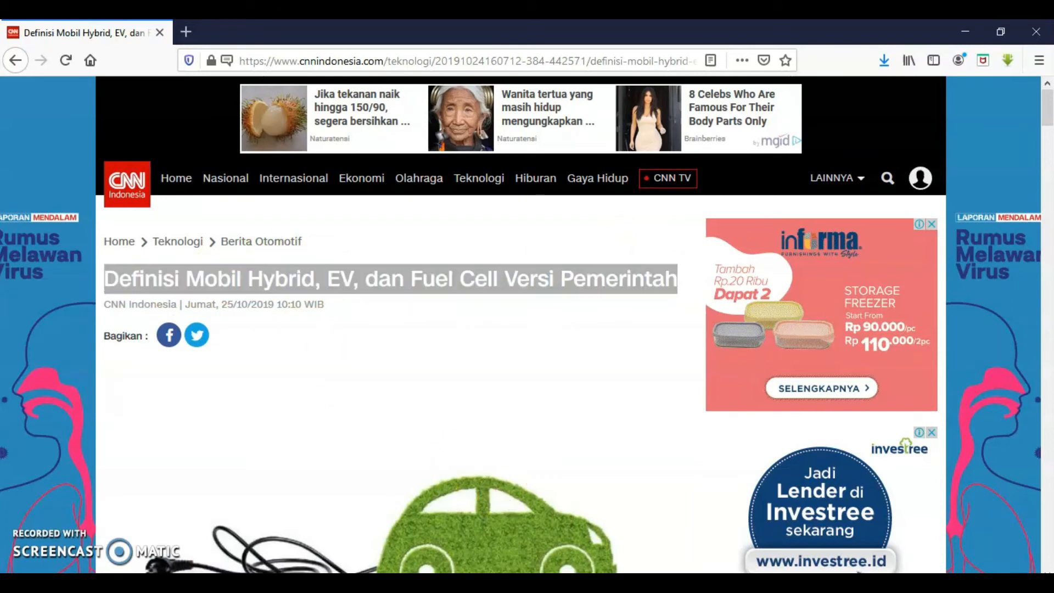
{"action": "key", "text": "ctrl+v"}
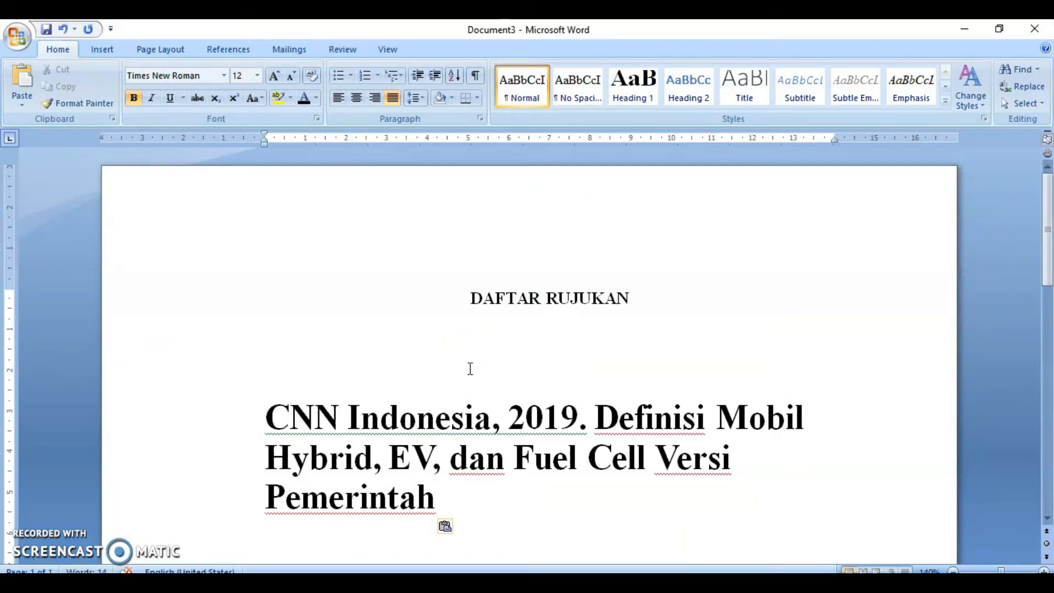
{"action": "left_click", "coordinate": [446, 527]}
{"action": "left_click", "coordinate": [443, 471]}
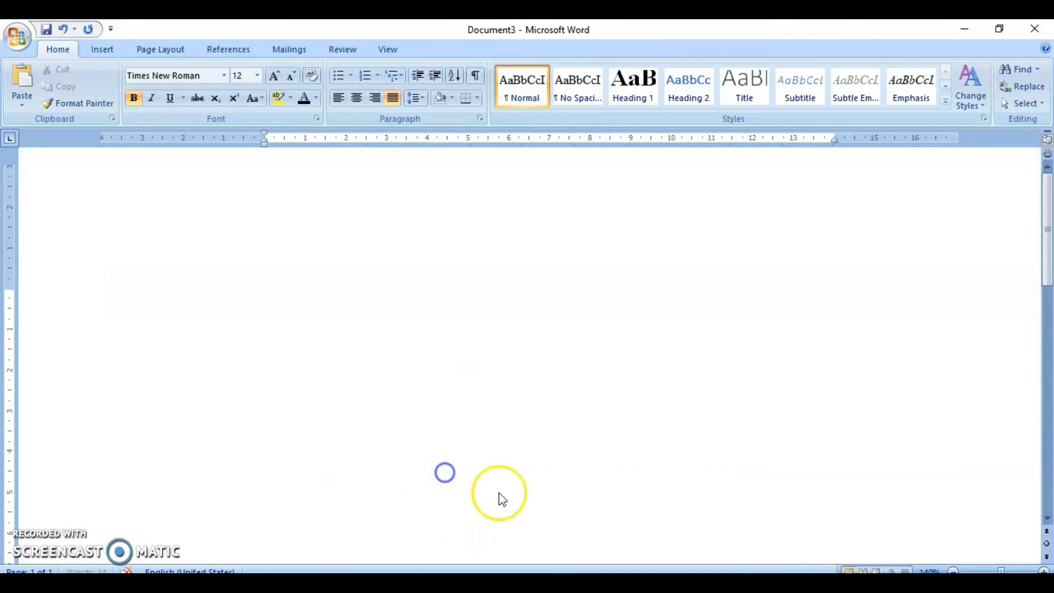
- Remove bold from the pasted article title
{"action": "left_click_drag", "start_coordinate": [446, 387], "coordinate": [474, 414]}
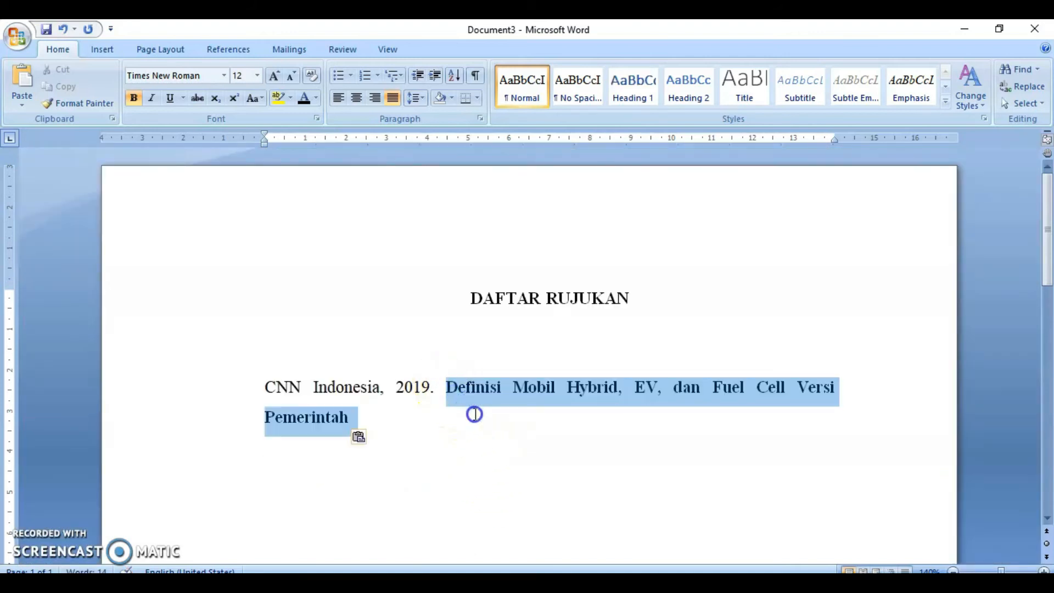
{"action": "left_click", "coordinate": [133, 97]}
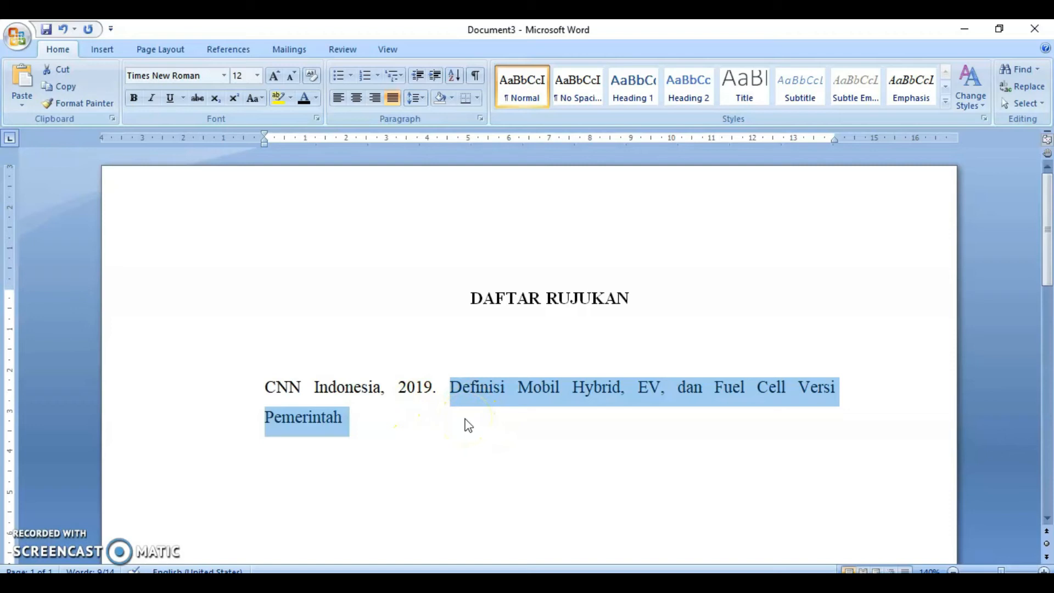
- Italicize the pasted article title in the reference entry
{"action": "key", "text": "ctrl+i"}
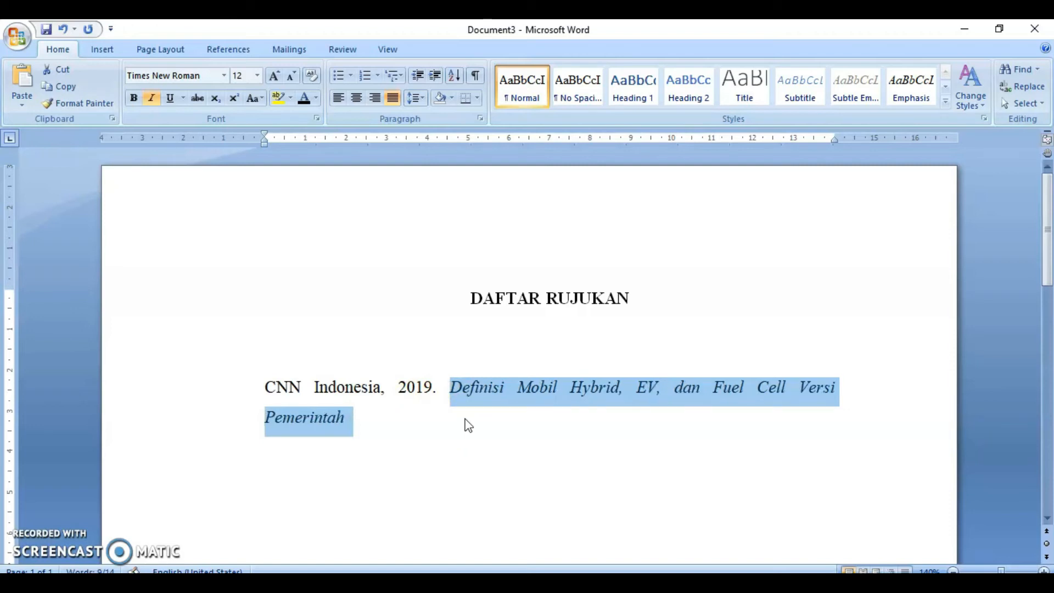
{"action": "left_click", "coordinate": [466, 420]}
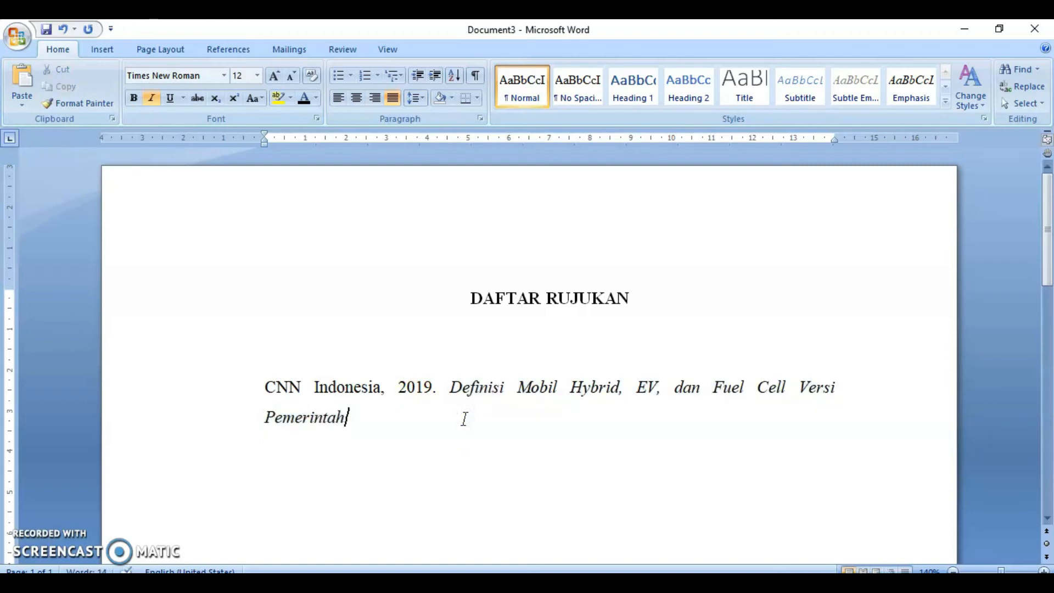
- Turn italics off and append (Online), ( after the article title
{"action": "key", "text": "ctrl+i"}
{"action": "type", "text": "(Online"}
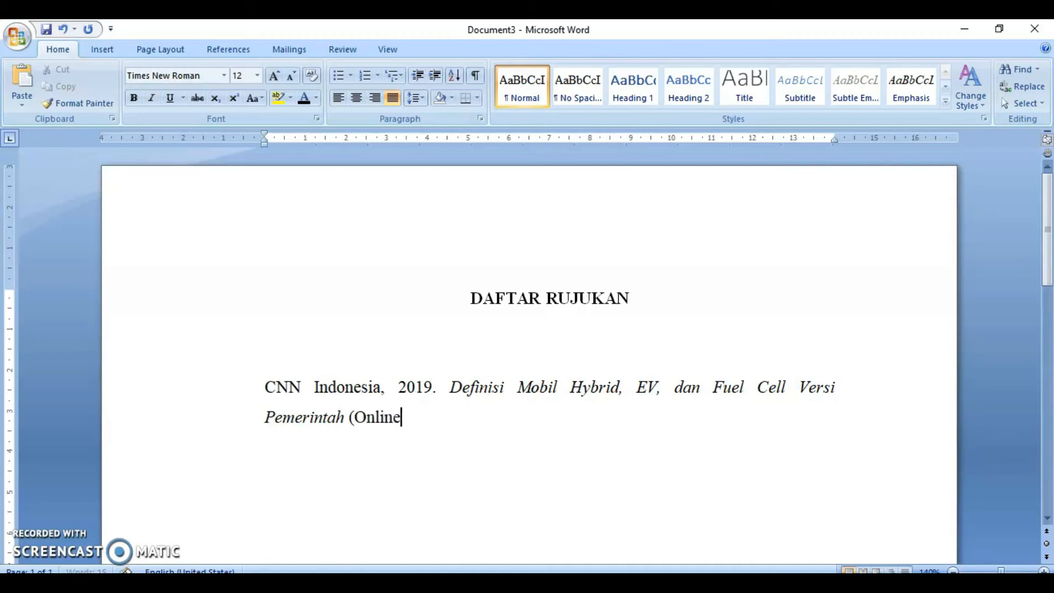
{"action": "type", "text": "), ("}
- Copy the article's link location from the CNN Indonesia page in the browser
{"action": "left_click", "coordinate": [440, 582]}
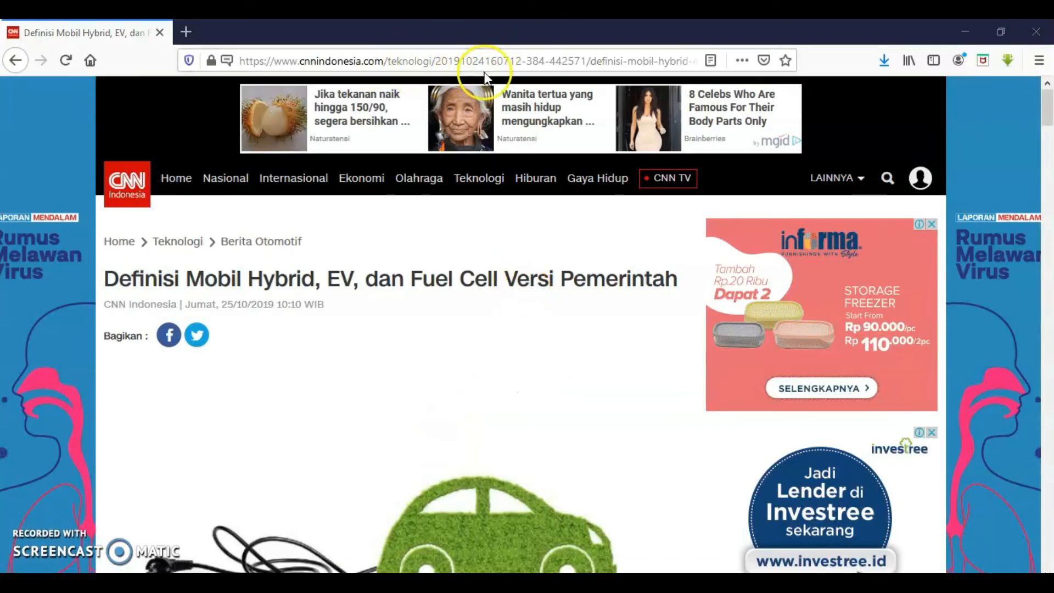
{"action": "mouse_move", "coordinate": [419, 181]}
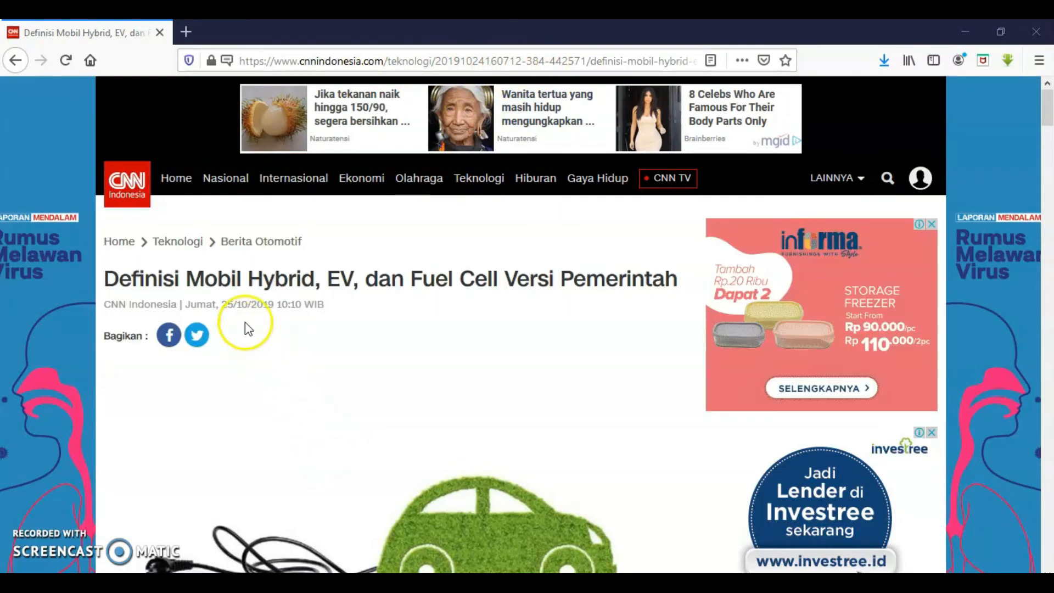
{"action": "right_click", "coordinate": [259, 240]}
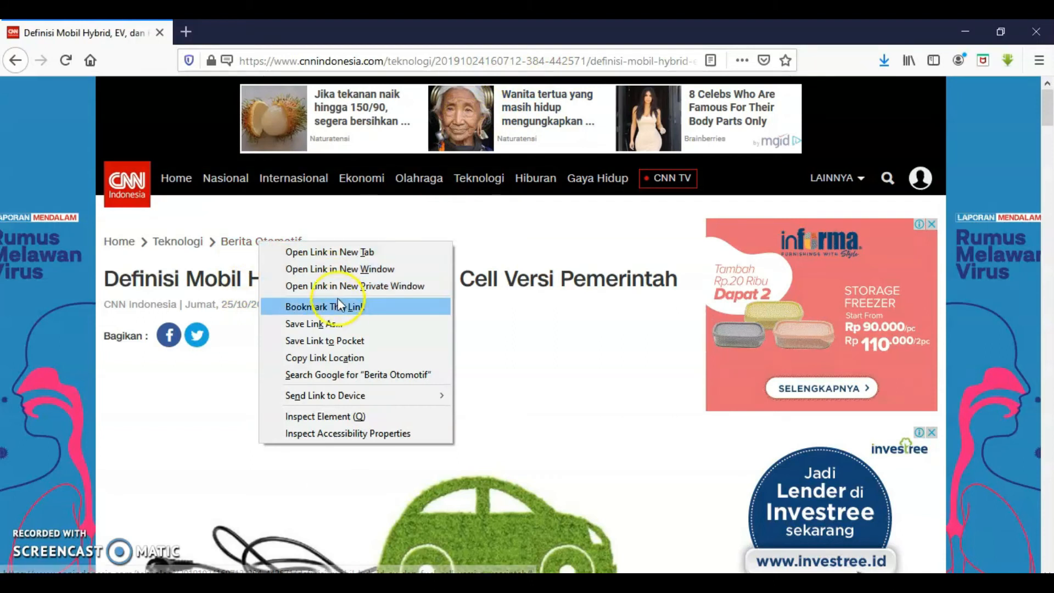
{"action": "left_click", "coordinate": [361, 357]}
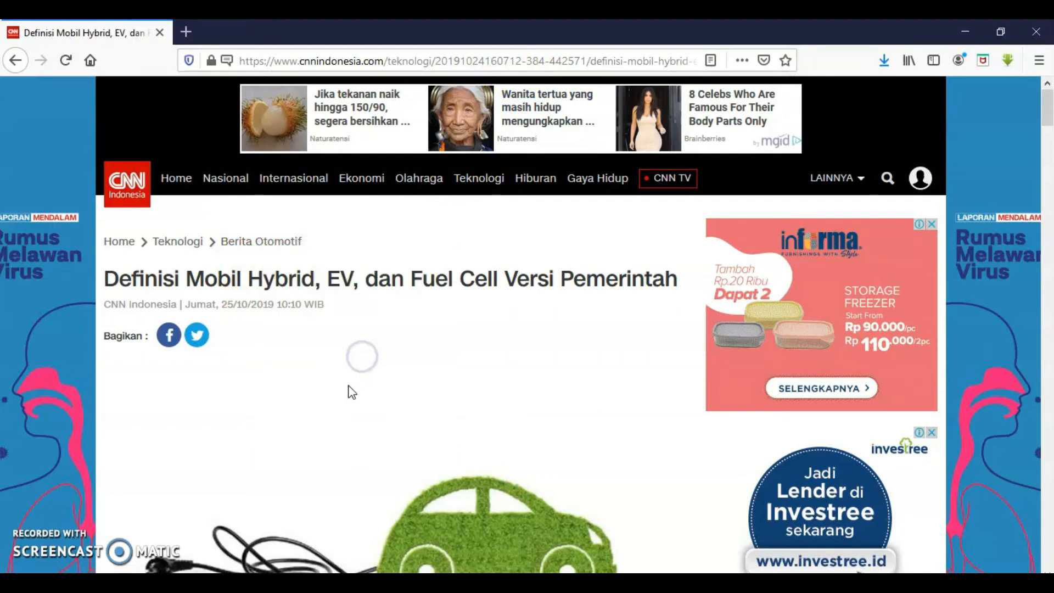
{"action": "scroll", "coordinate": [352, 392], "scroll_direction": "down", "scroll_amount": 10}
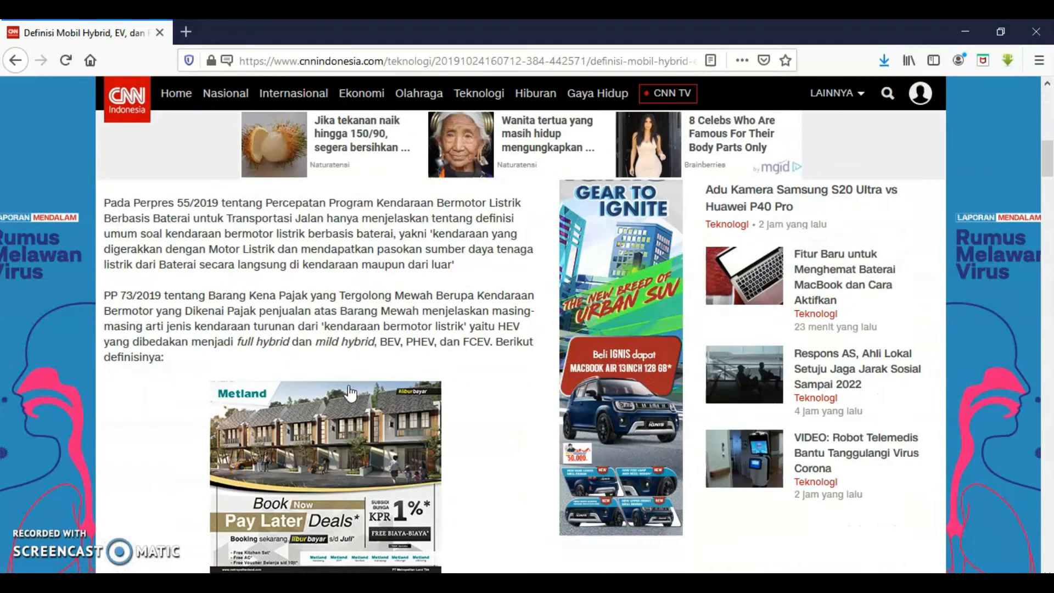
{"action": "scroll", "coordinate": [351, 393], "scroll_direction": "down", "scroll_amount": 15}
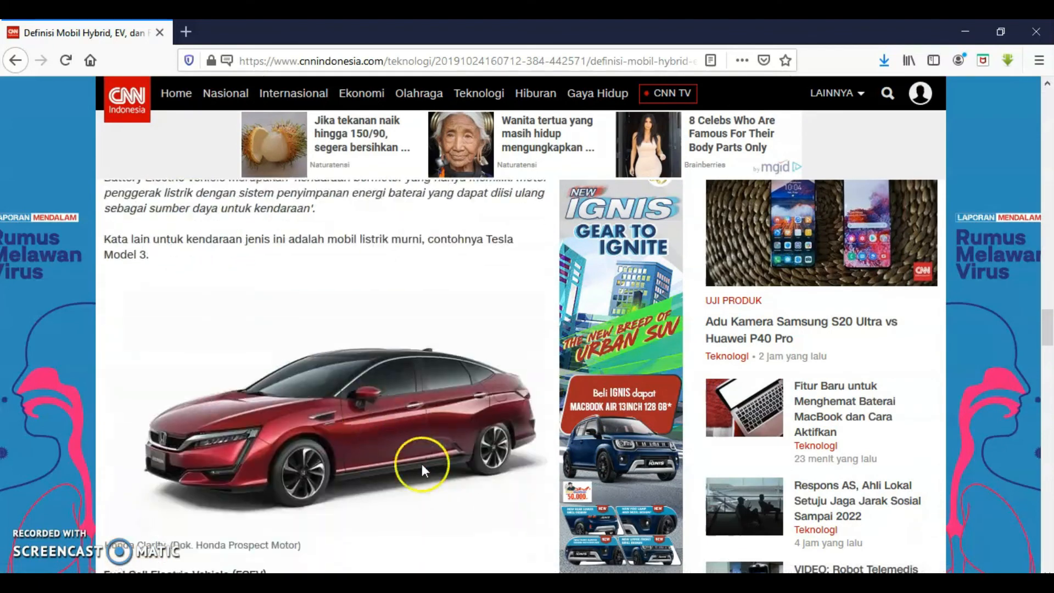
{"action": "scroll", "coordinate": [422, 463], "scroll_direction": "down", "scroll_amount": 10}
{"action": "mouse_move", "coordinate": [472, 571]}
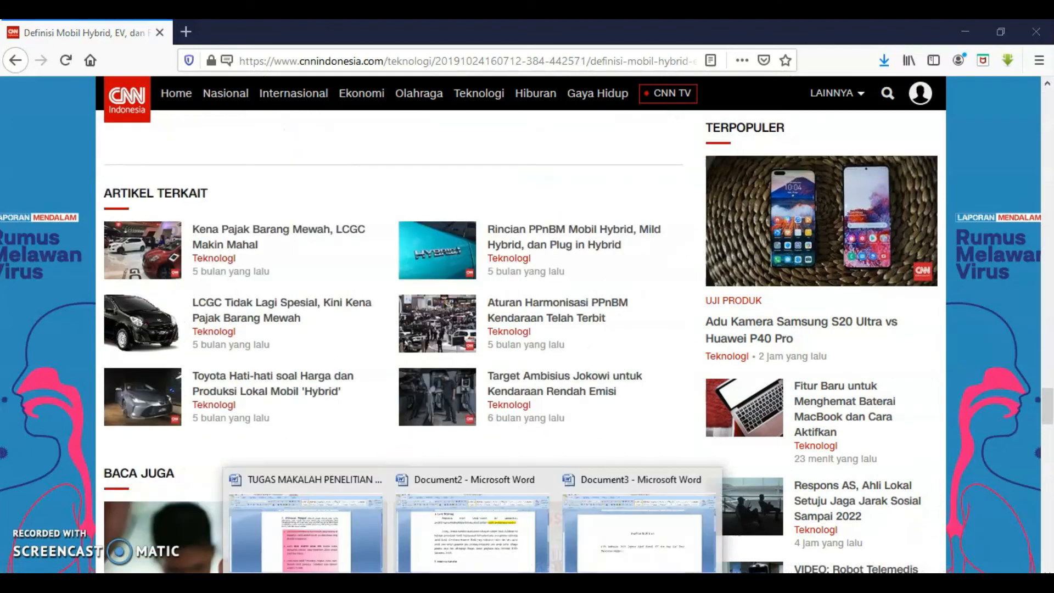
- Return to the reference document and paste the article URL after the opening parenthesis, closing it with a parenthesis
{"action": "mouse_move", "coordinate": [524, 540]}
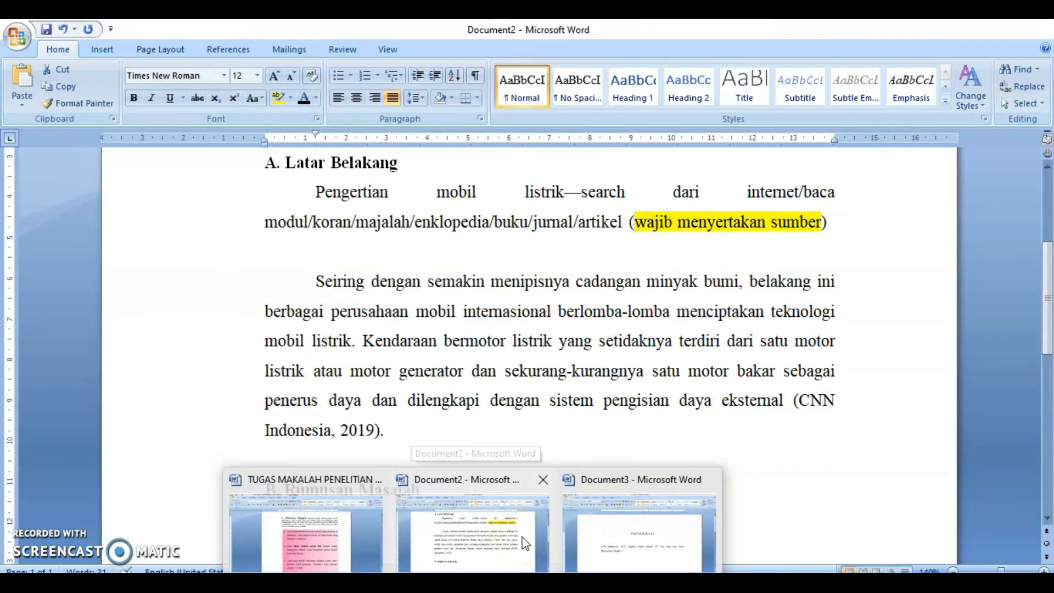
{"action": "left_click", "coordinate": [640, 544]}
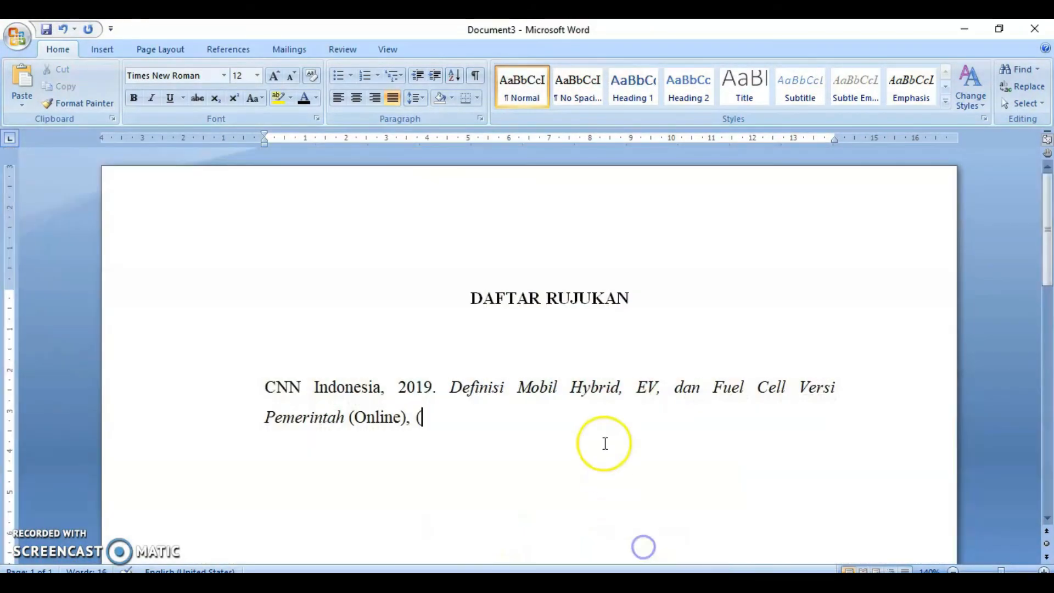
{"action": "left_click", "coordinate": [503, 425]}
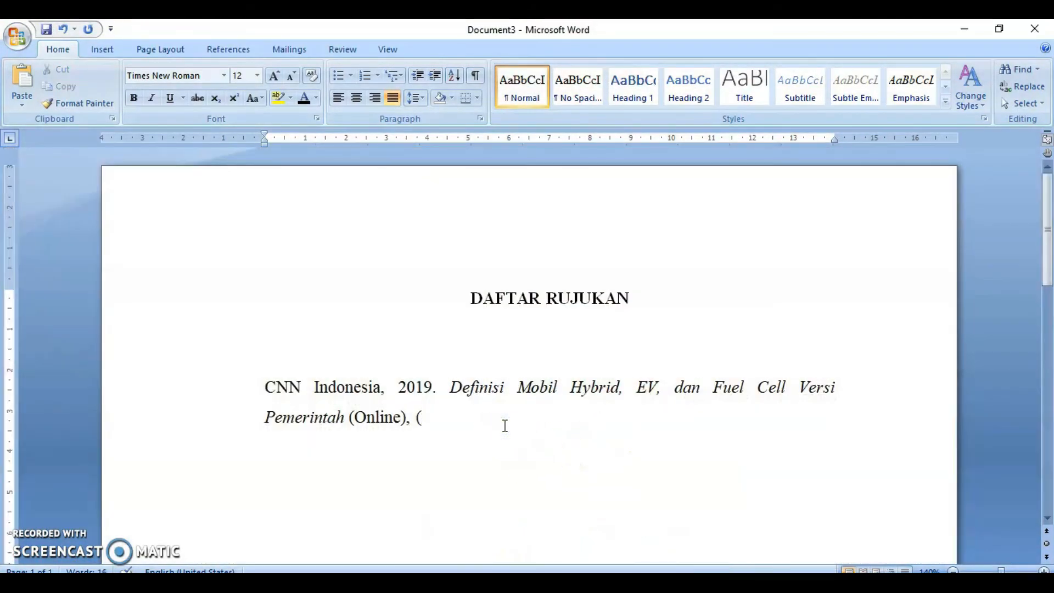
{"action": "left_click", "coordinate": [503, 425]}
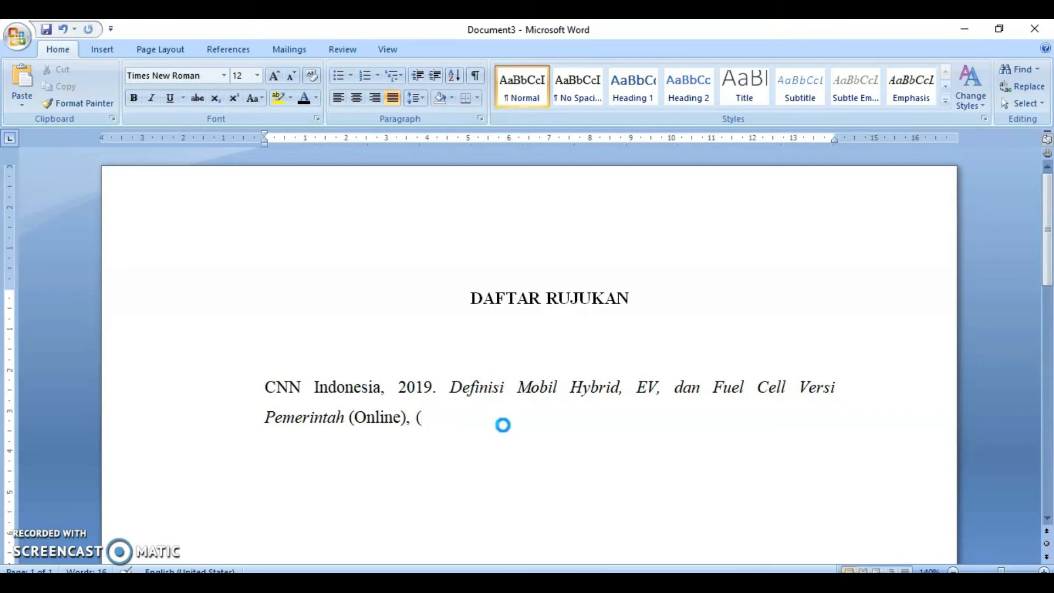
{"action": "key", "text": "ctrl+v"}
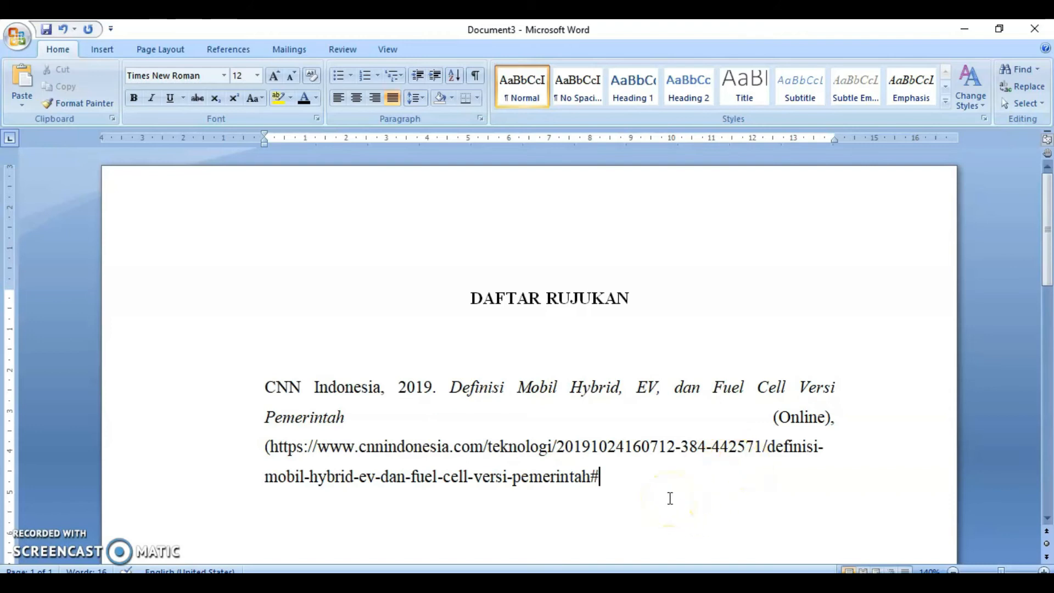
{"action": "type", "text": ")"}
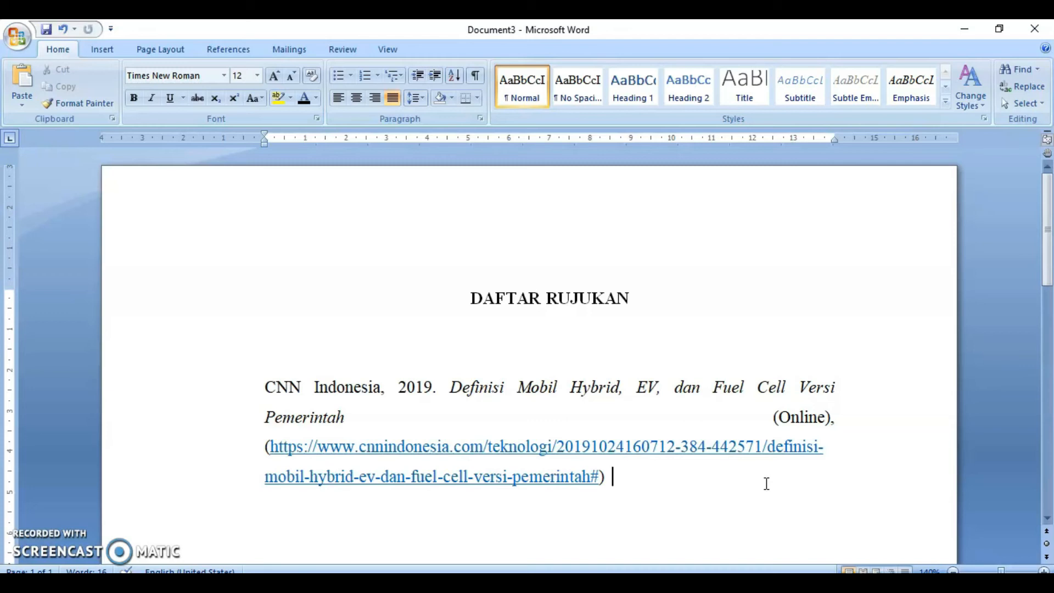
- Undo the automatic hyperlink, the closing parenthesis and the pasted URL
{"action": "left_click", "coordinate": [62, 29]}
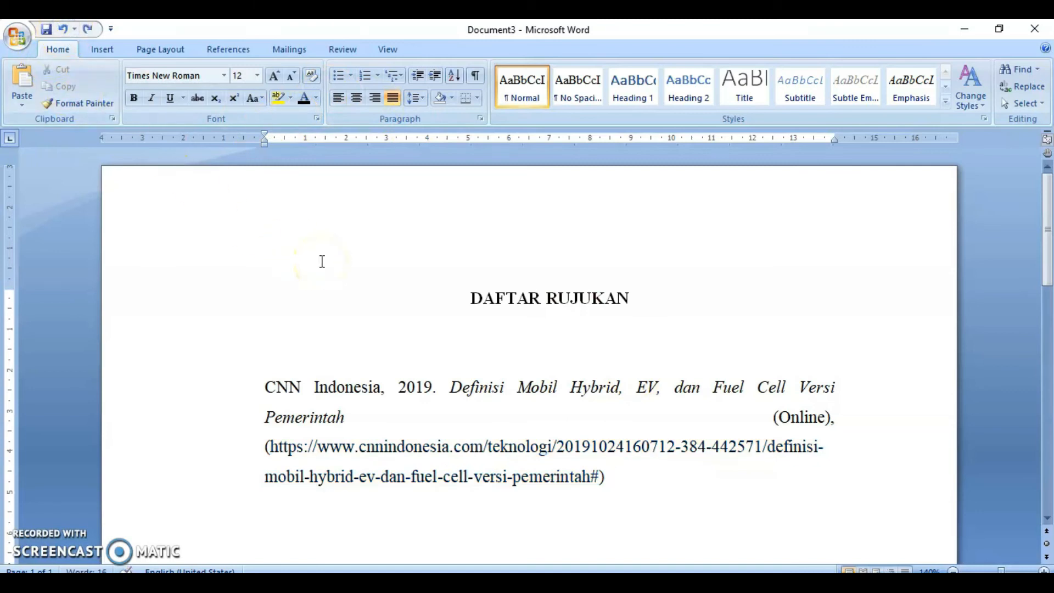
{"action": "key", "text": "ctrl+z"}
{"action": "key", "text": "ctrl+z"}
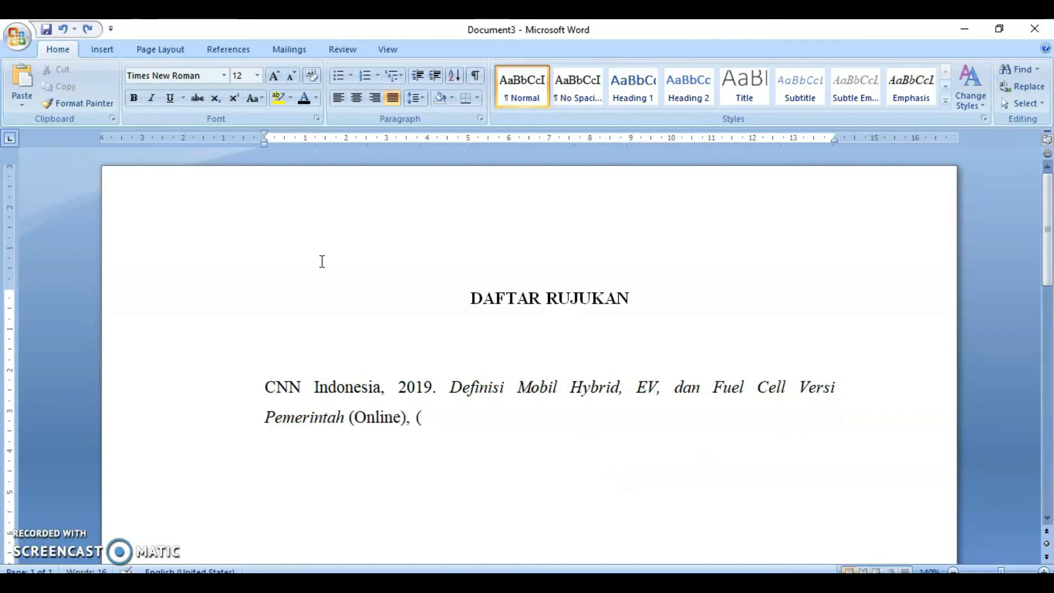
- Paste the article URL again, add the closing parenthesis, and undo its automatic hyperlink formatting
{"action": "key", "text": "ctrl+v"}
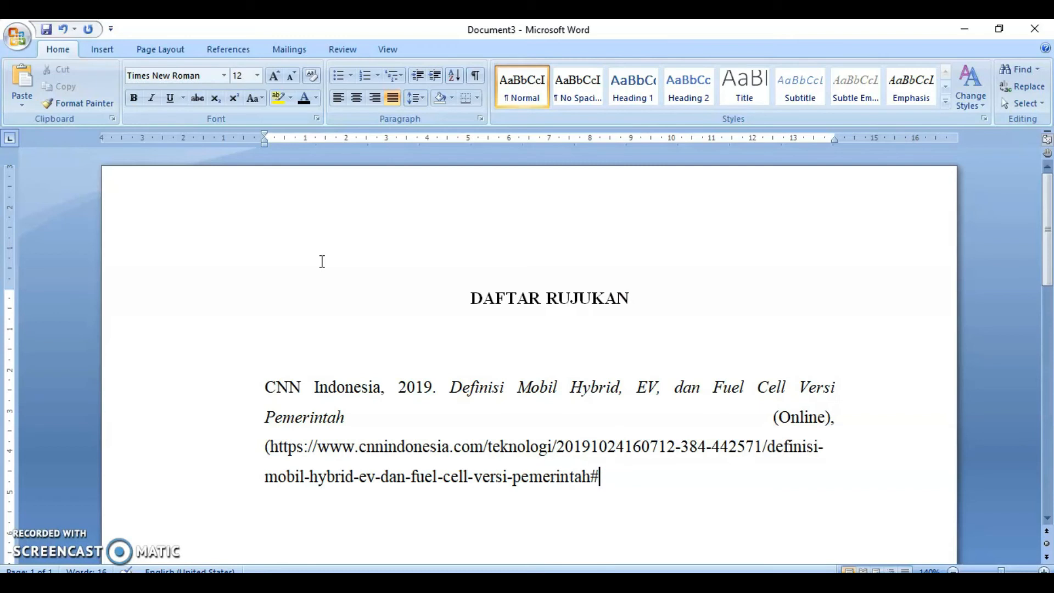
{"action": "type", "text": ")"}
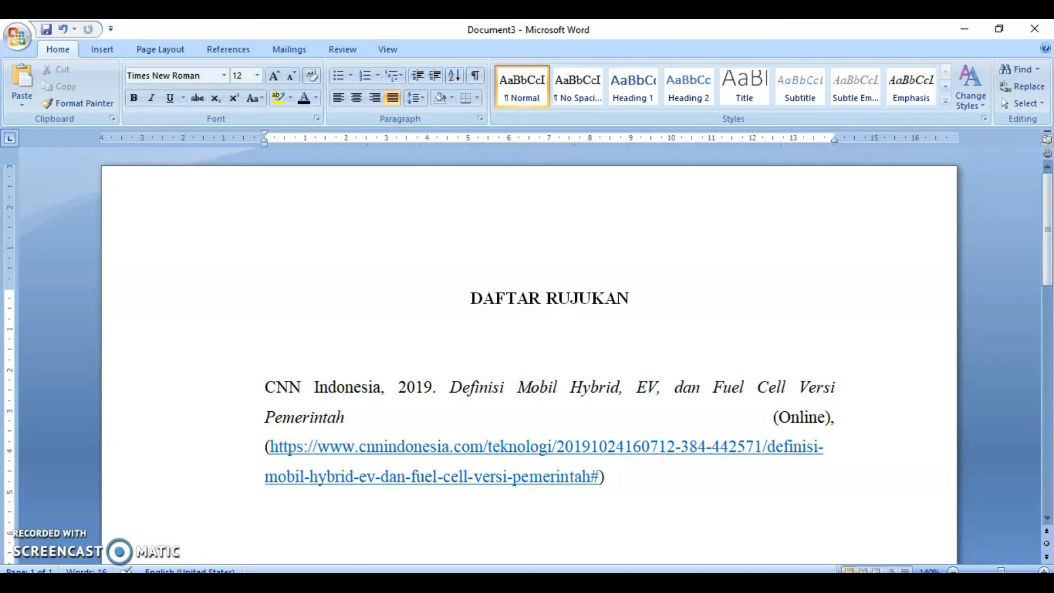
{"action": "key", "text": "ctrl+z"}
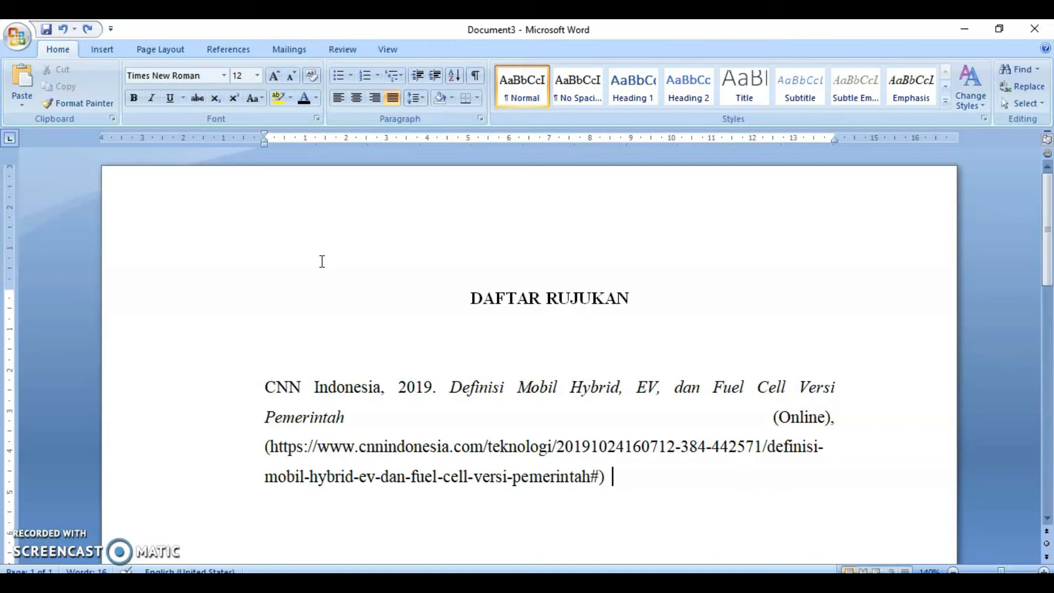
- Append , diakses 16 April 2020. after the URL in the reference entry
{"action": "type", "text": ",  diakses"}
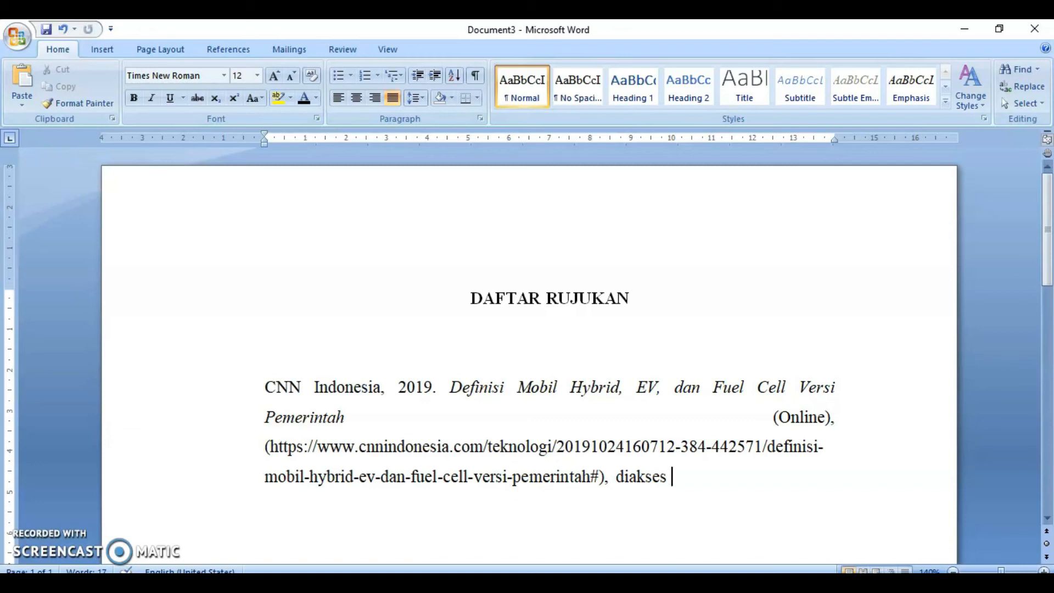
{"action": "type", "text": " 16 April 2020."}
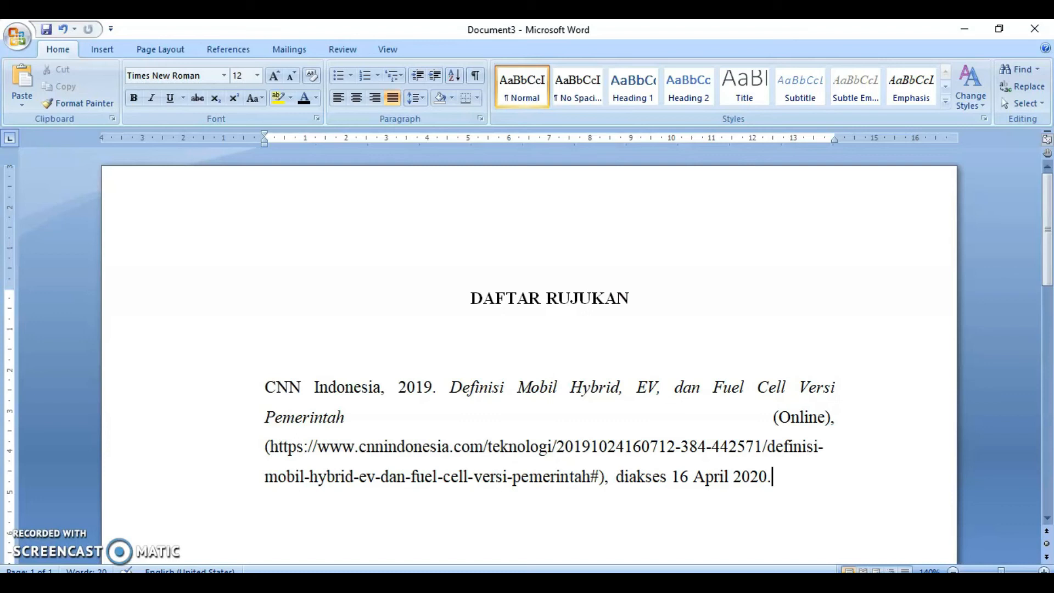
- Select the whole reference entry and set its line spacing to 1,0
{"action": "left_click", "coordinate": [247, 404]}
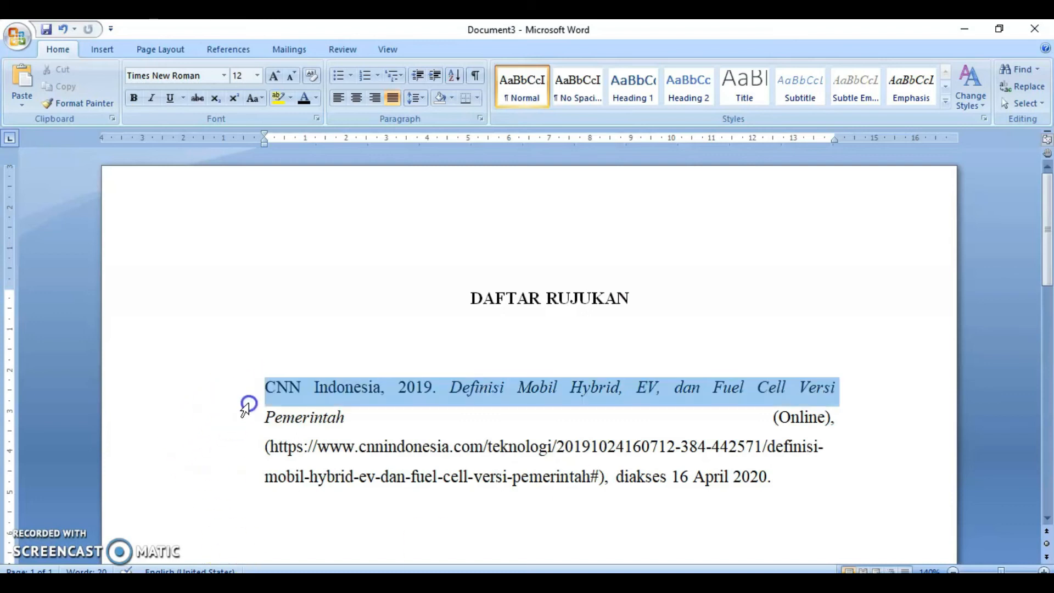
{"action": "left_click_drag", "start_coordinate": [247, 404], "coordinate": [266, 522]}
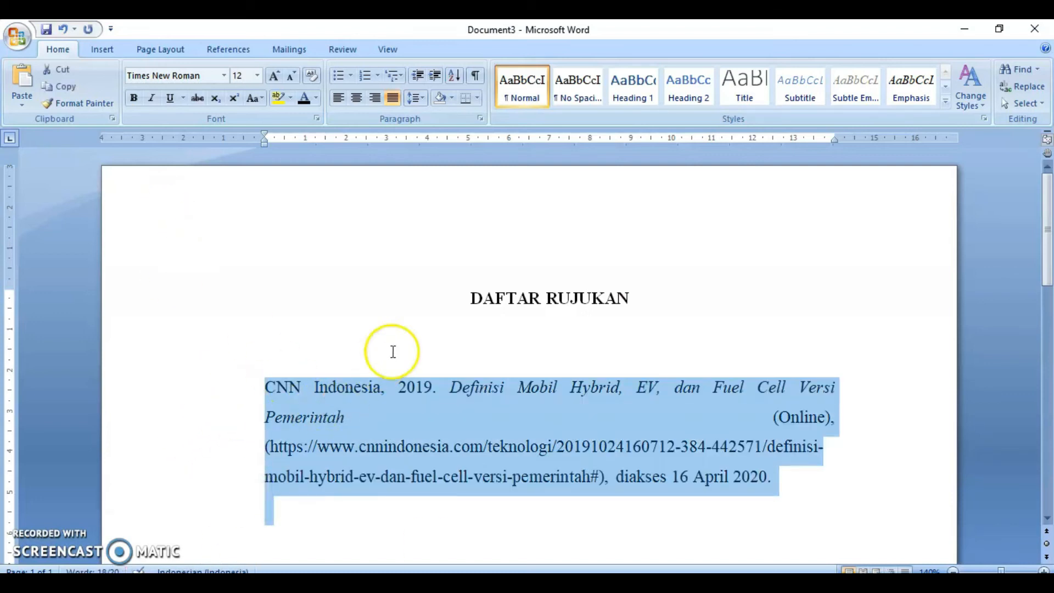
{"action": "left_click", "coordinate": [414, 100]}
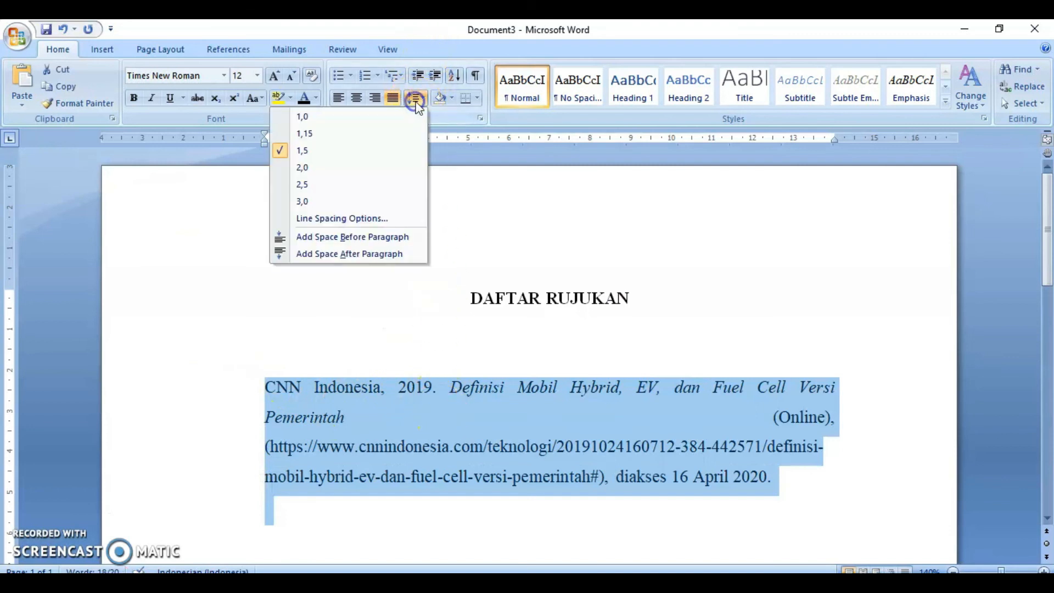
{"action": "left_click", "coordinate": [303, 116]}
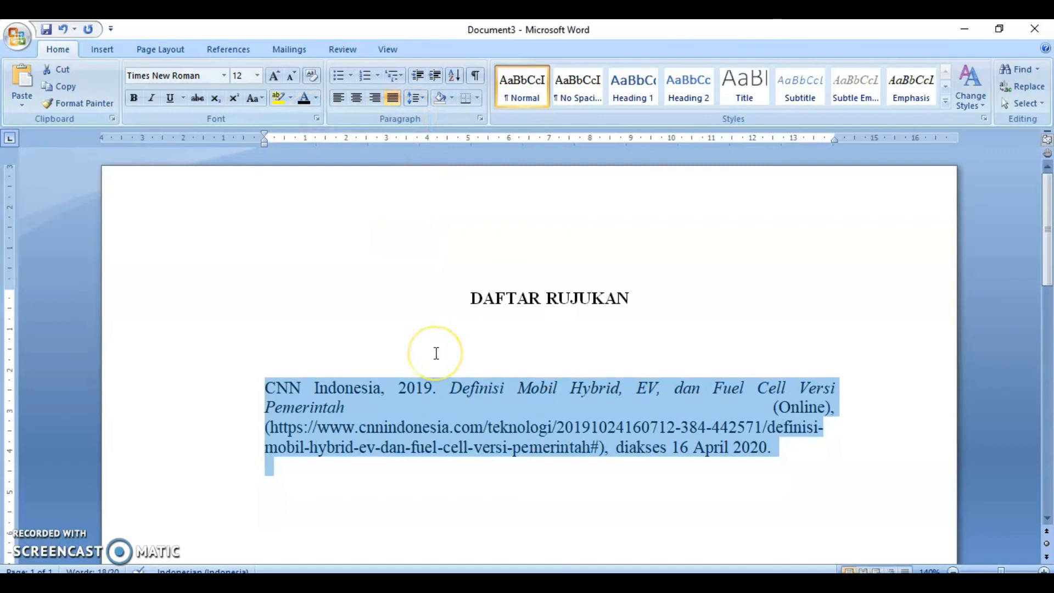
{"action": "key", "text": "ctrl+z"}
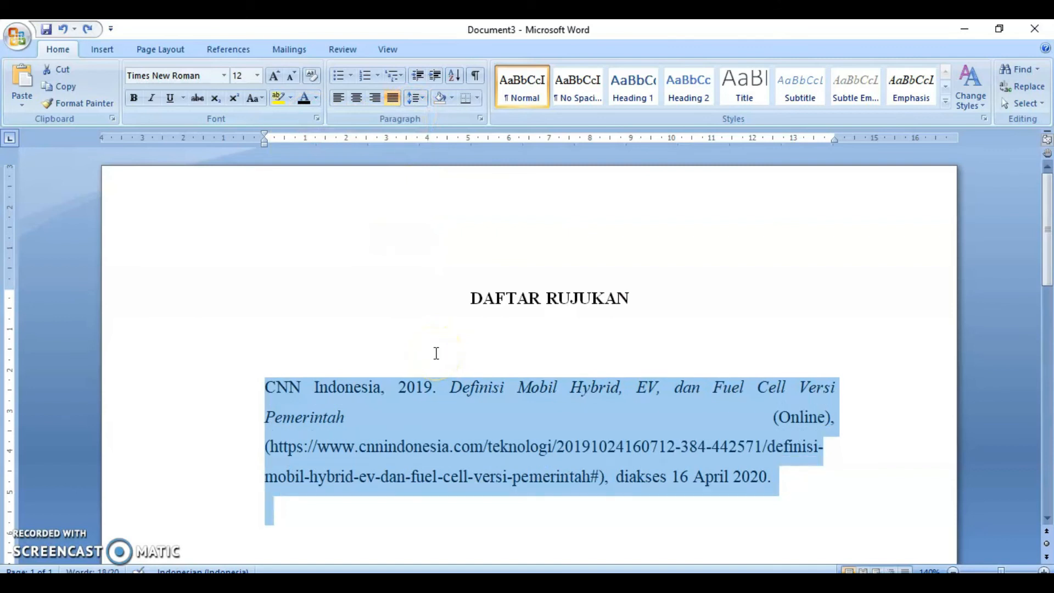
{"action": "key", "text": "ctrl+y"}
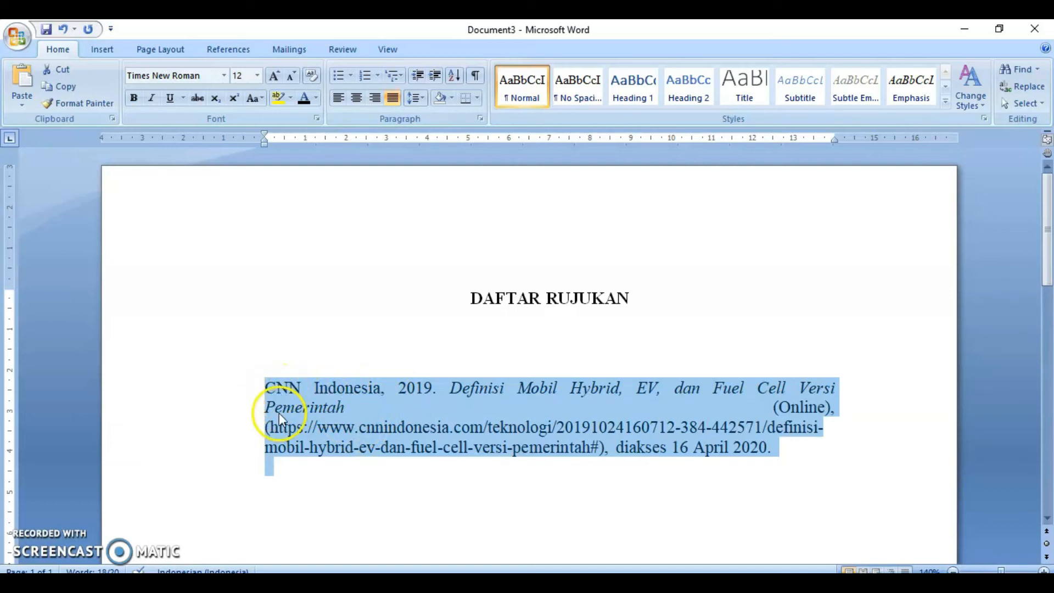
- Give the reference entry a hanging indent of about 1 cm
{"action": "left_click", "coordinate": [299, 443]}
{"action": "left_click", "coordinate": [297, 387]}
{"action": "left_click", "coordinate": [266, 388]}
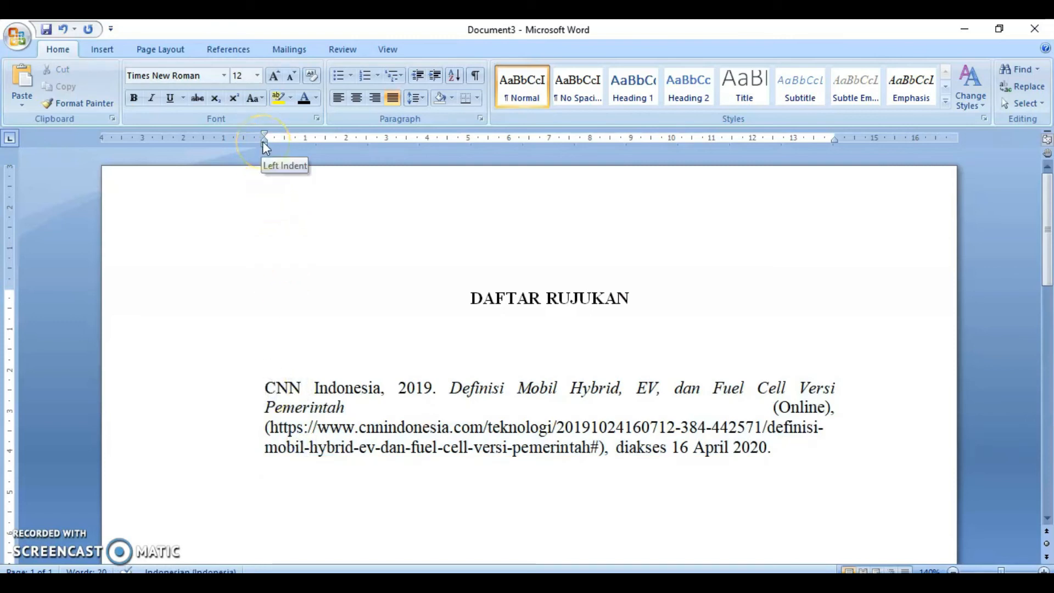
{"action": "left_click_drag", "start_coordinate": [264, 141], "coordinate": [309, 157]}
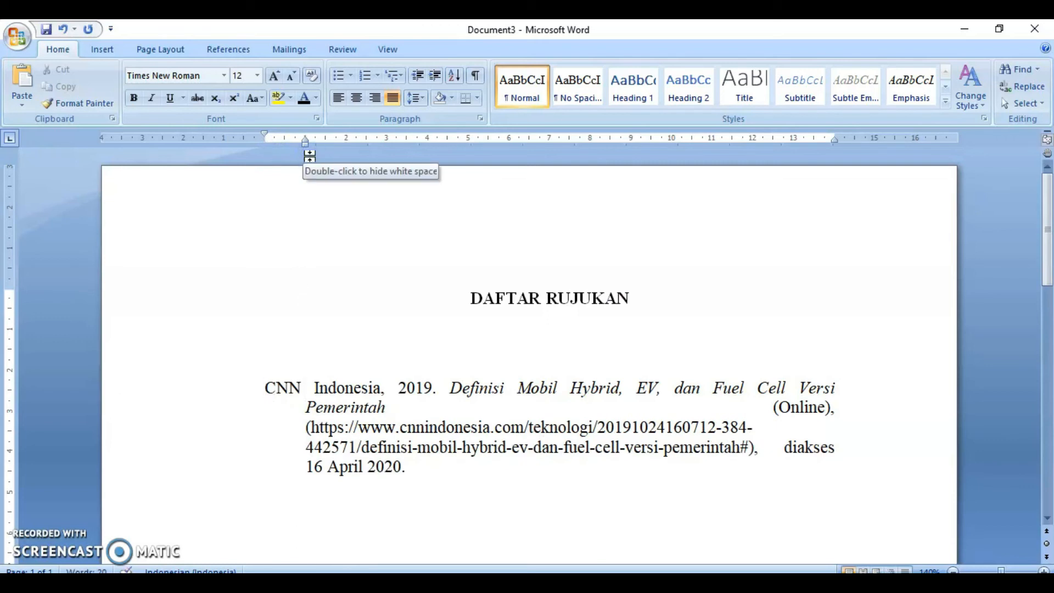
- Try left alignment on the reference entry, then set it back to justified
{"action": "left_click", "coordinate": [440, 465]}
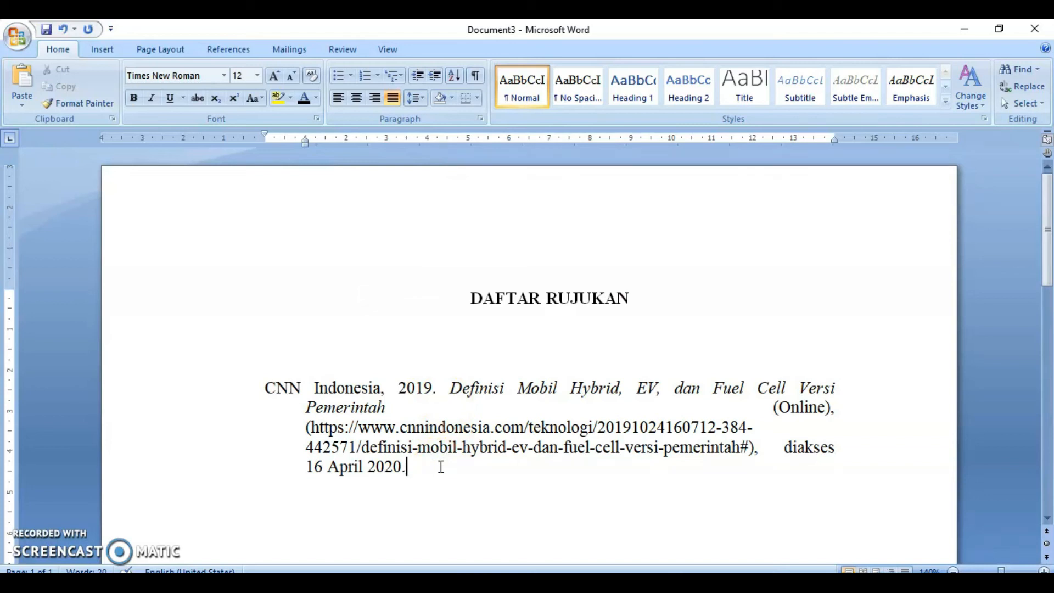
{"action": "left_click", "coordinate": [337, 97]}
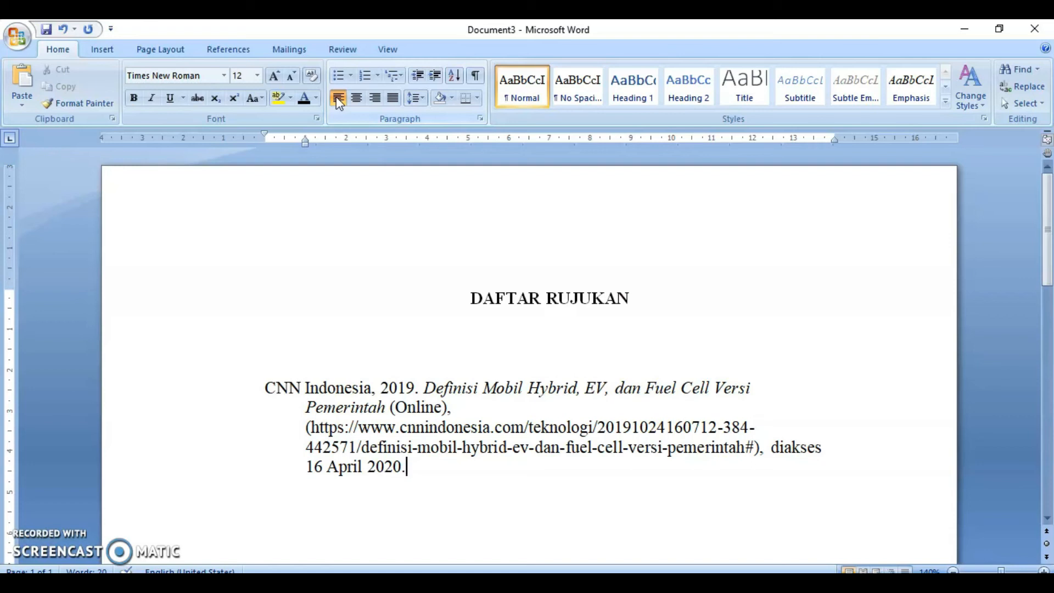
{"action": "left_click", "coordinate": [392, 98]}
- Switch to the makalah document and place the cursor after the (CNN Indonesia, 2019) citation in Latar Belakang
{"action": "left_click", "coordinate": [629, 497]}
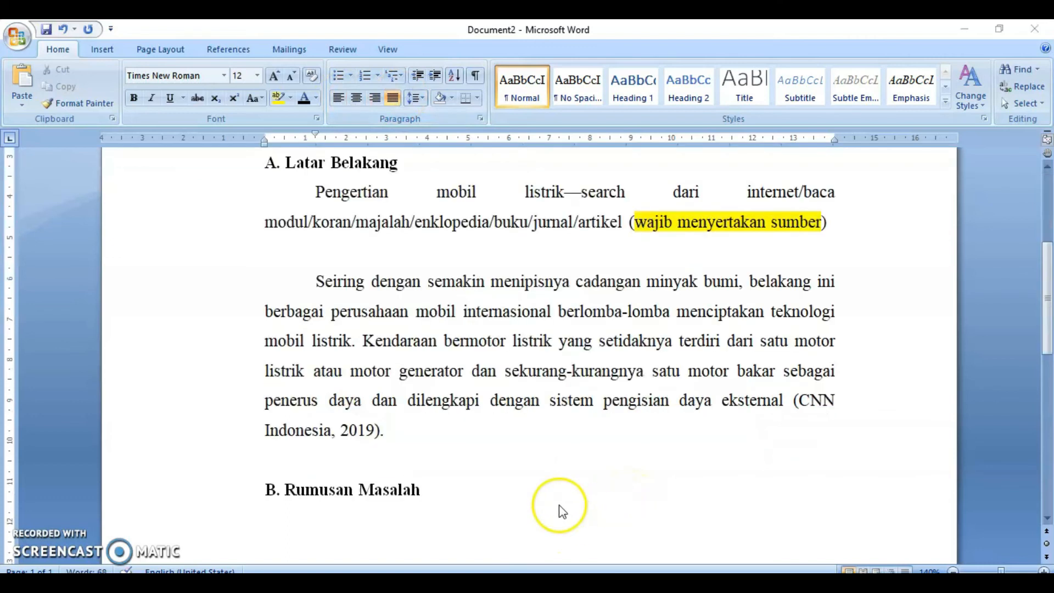
{"action": "left_click", "coordinate": [432, 432]}
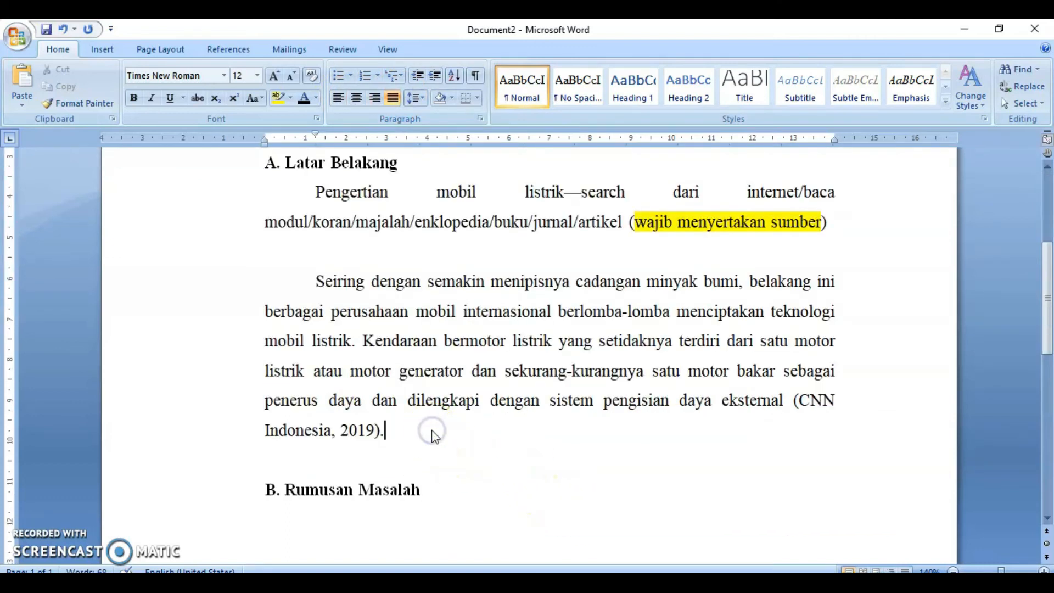
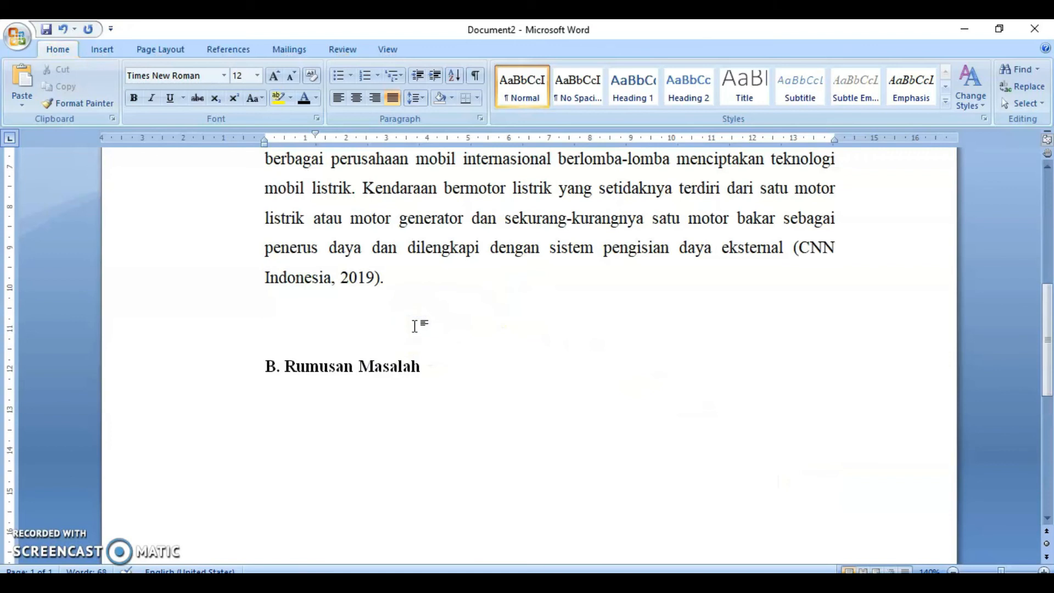
- Type a new paragraph: "Berdasarkan pemaparan di atas maka penelitian yang berjudul “Pengaruh Penggunaan Mobil Listrik dalam Usaha Penghematan Biaya Bahan Bakar Keluarga” perlu dilakukan."
{"action": "type", "text": "Berdasarkan"}
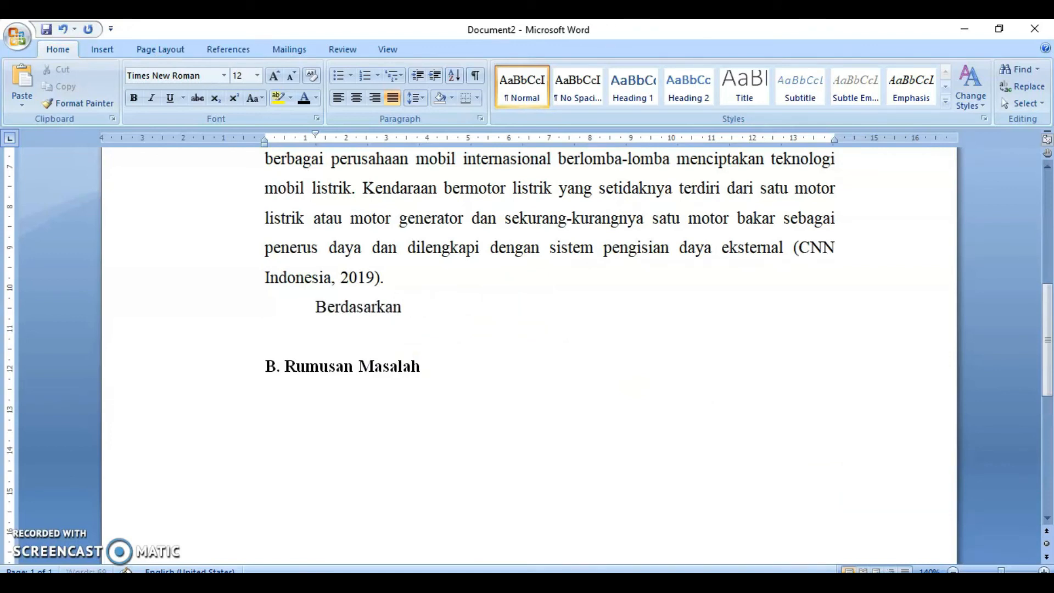
{"action": "type", "text": " pemaparan di atas"}
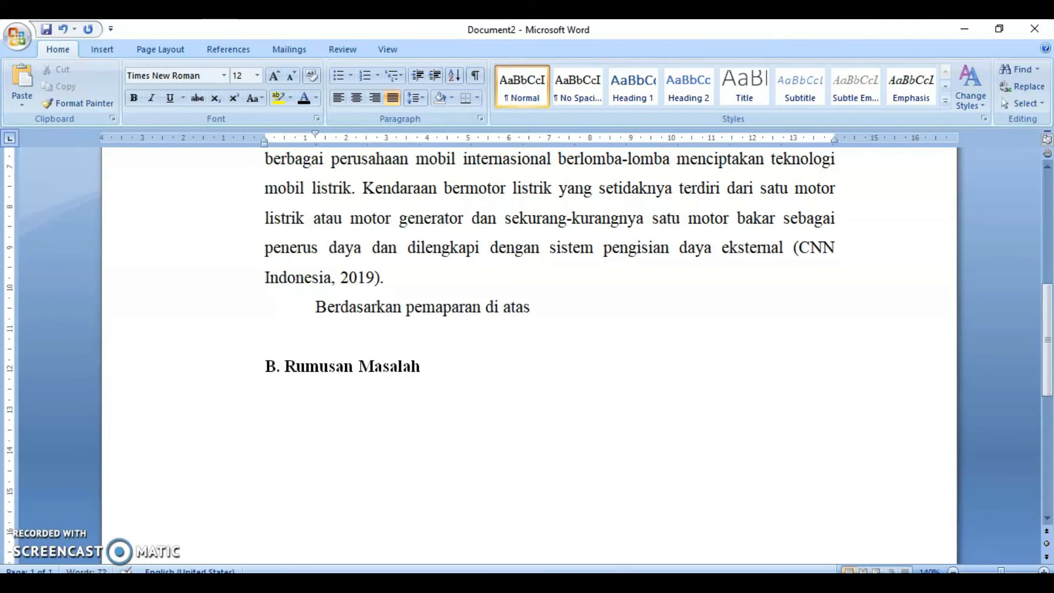
{"action": "type", "text": " maka penel"}
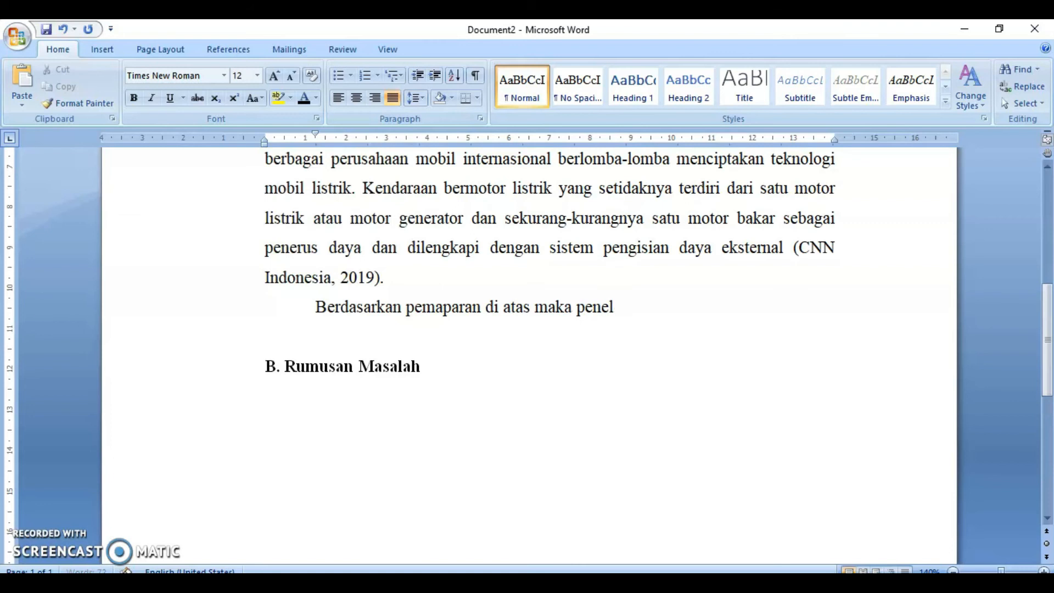
{"action": "type", "text": "itian yang berjudul"}
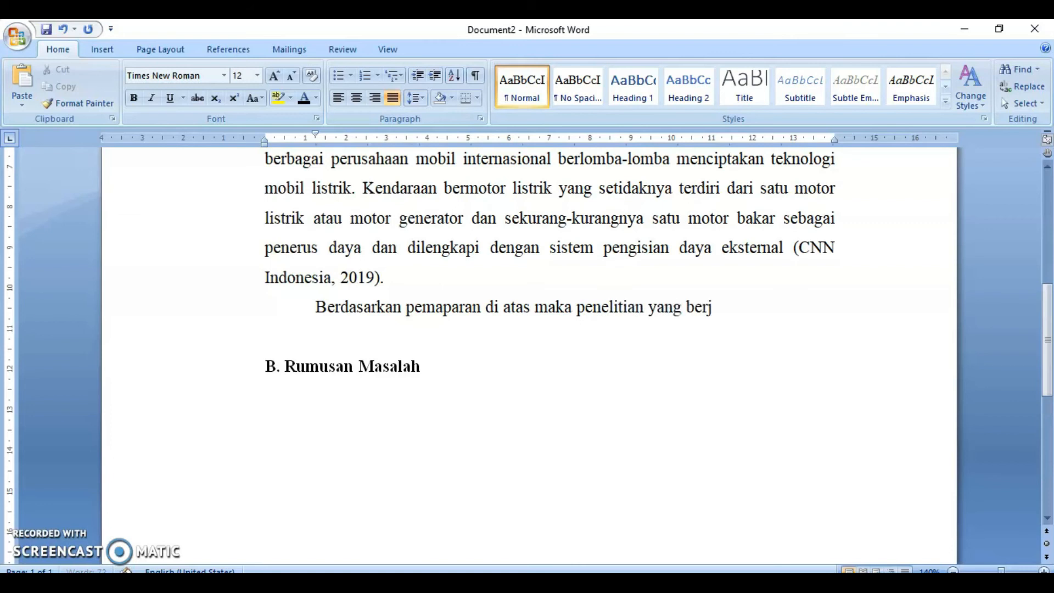
{"action": "type", "text": " “Pengaruh"}
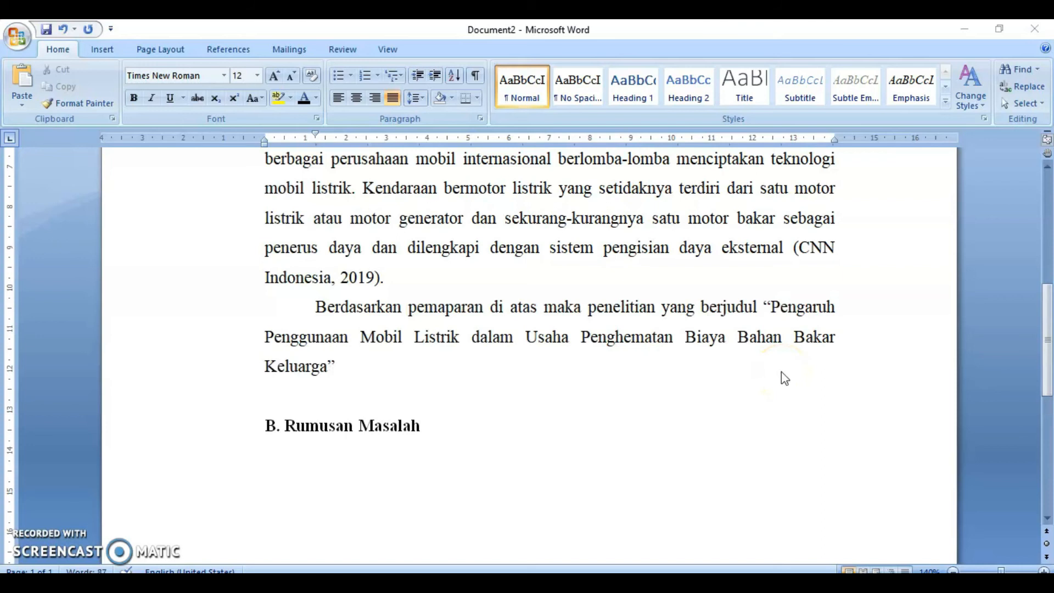
{"action": "left_click", "coordinate": [348, 365]}
{"action": "type", "text": "perlu "}
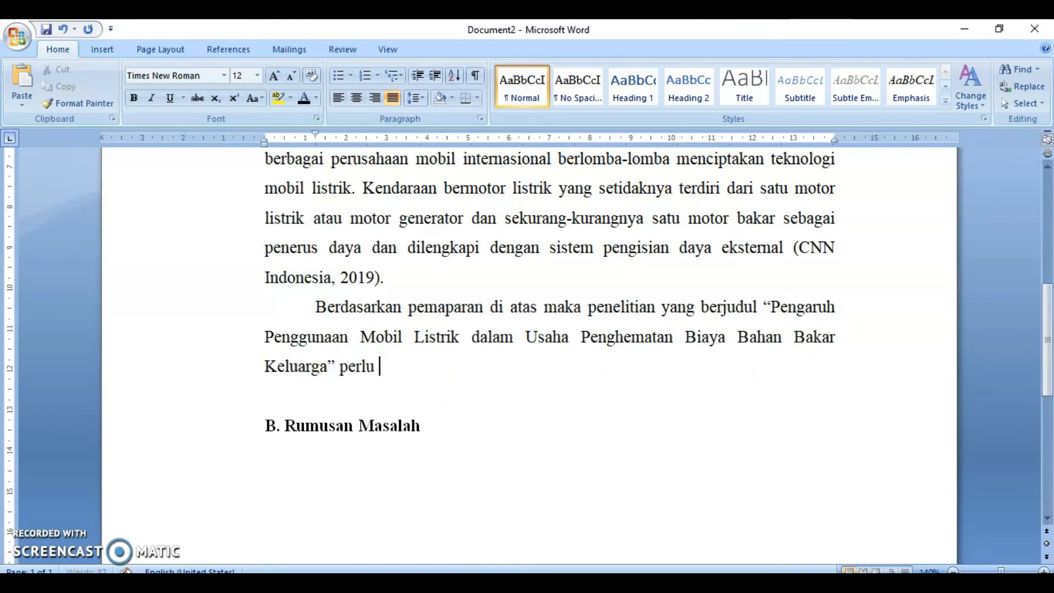
{"action": "type", "text": "dilakukan."}
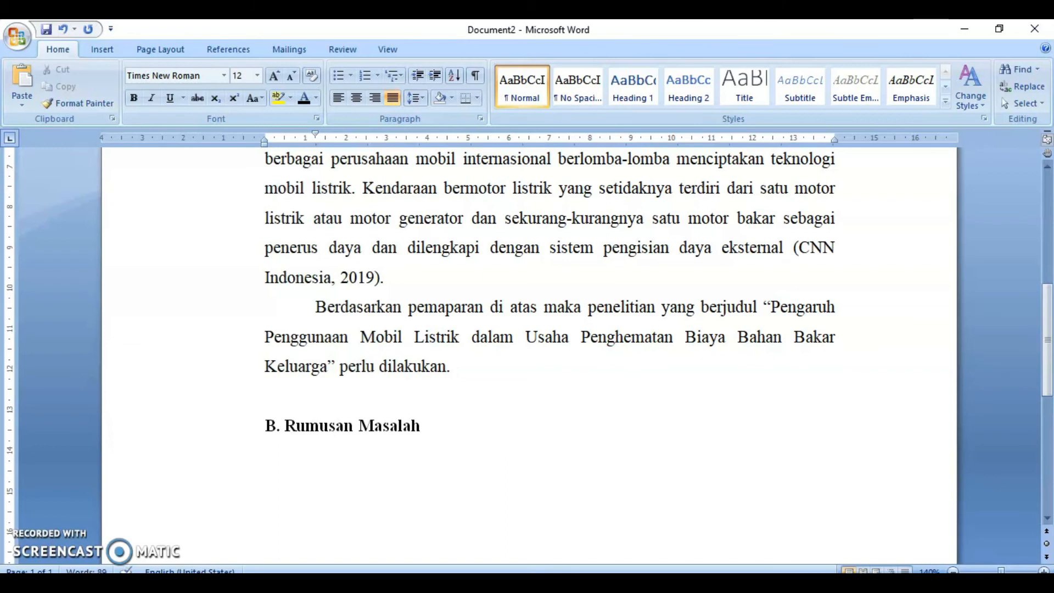
{"action": "left_click", "coordinate": [371, 406]}
{"action": "key", "text": "Delete"}
{"action": "key", "text": "Up"}
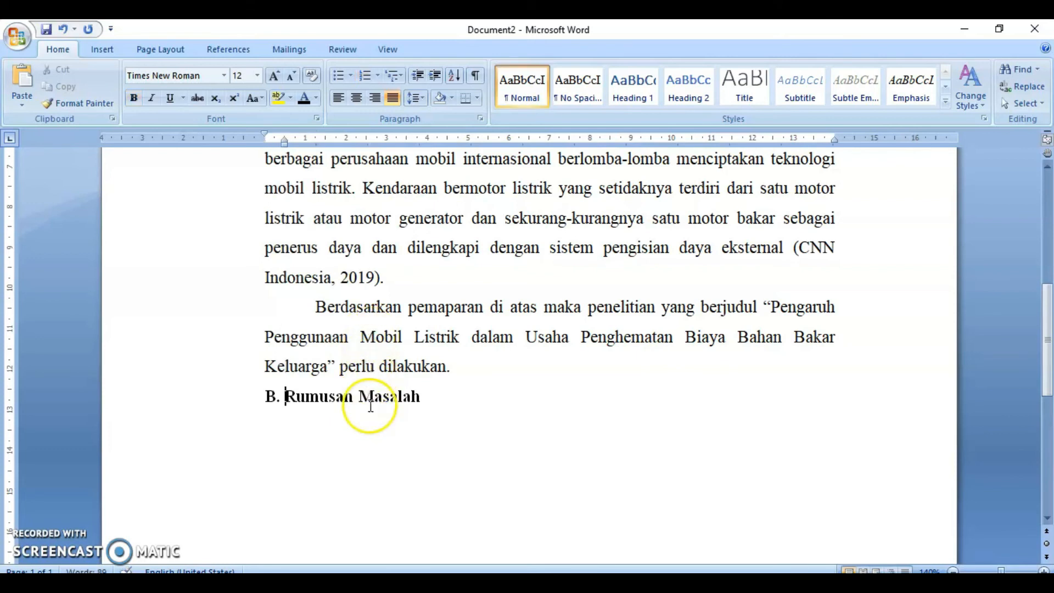
{"action": "left_click", "coordinate": [532, 379]}
{"action": "key", "text": "Return"}
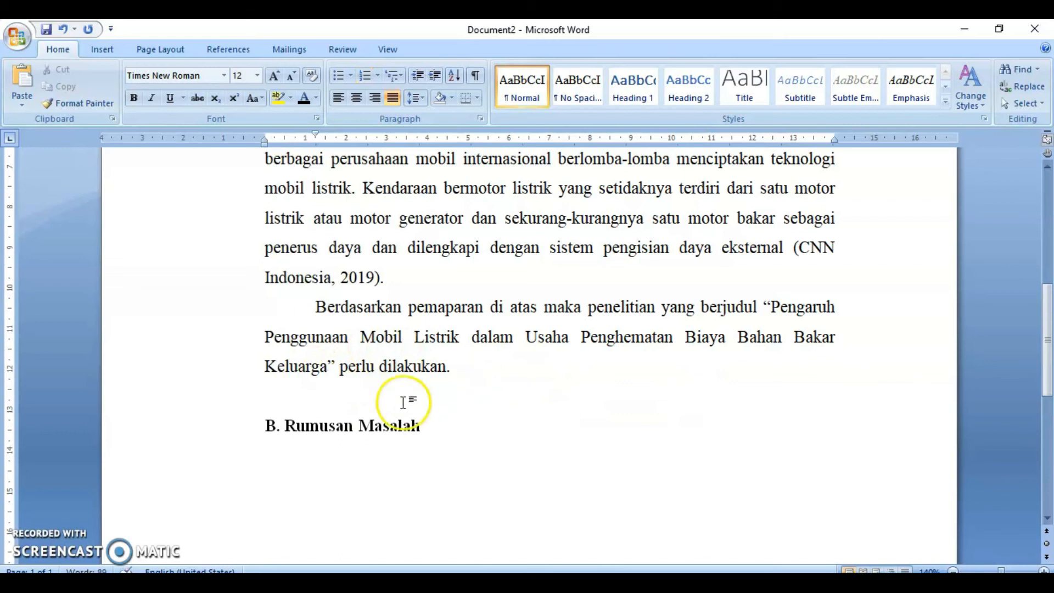
- Add empty lines between the B. Rumusan Masalah heading and the following C. heading
{"action": "left_click", "coordinate": [419, 428]}
{"action": "key", "text": "Return"}
{"action": "left_click", "coordinate": [459, 435]}
{"action": "key", "text": "Return"}
{"action": "key", "text": "BackSpace"}
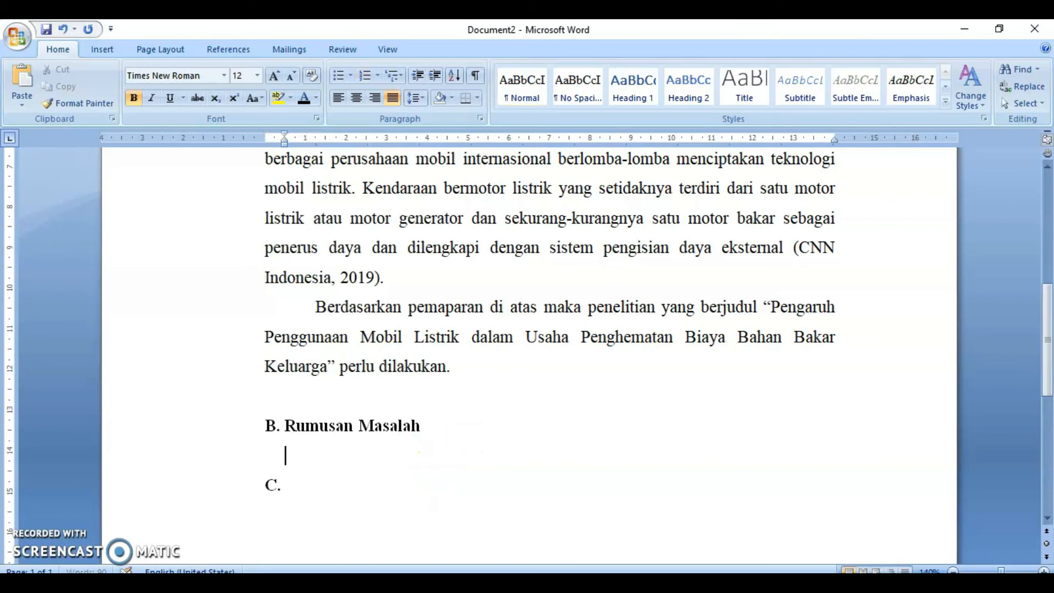
{"action": "key", "text": "BackSpace"}
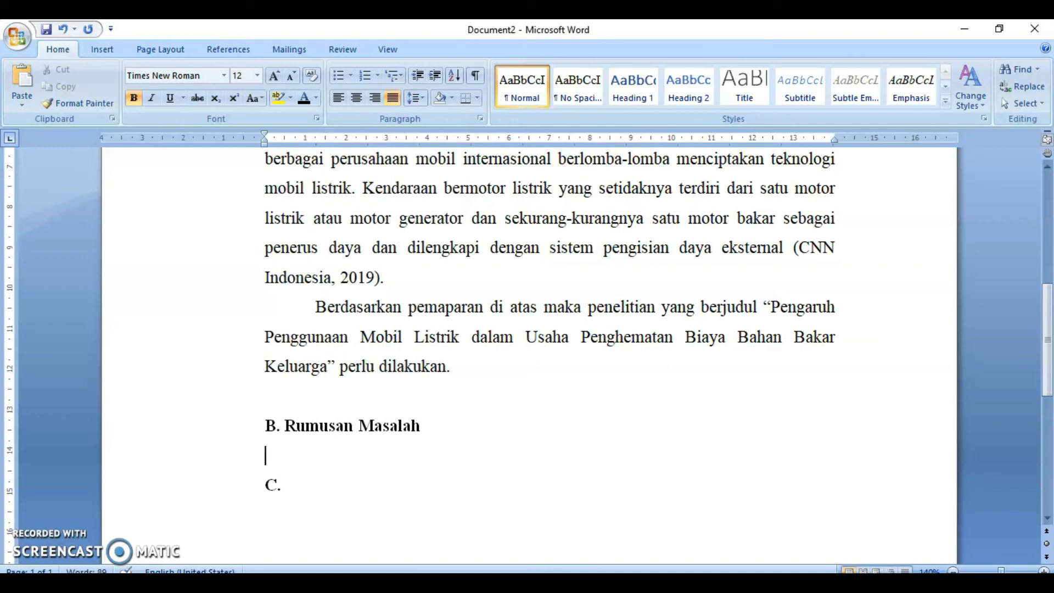
{"action": "left_click", "coordinate": [408, 435]}
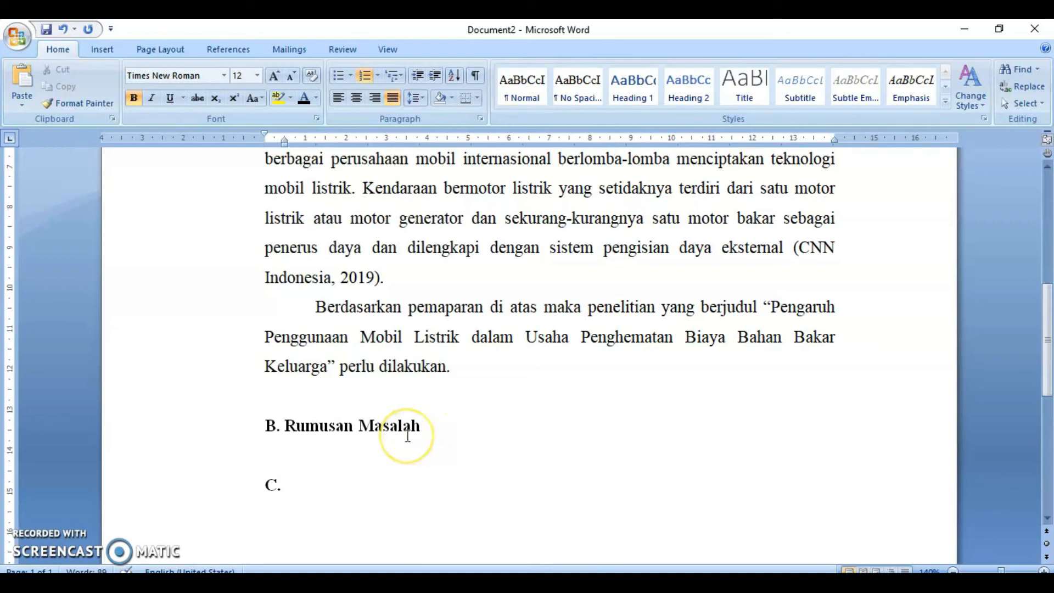
{"action": "key", "text": "Return"}
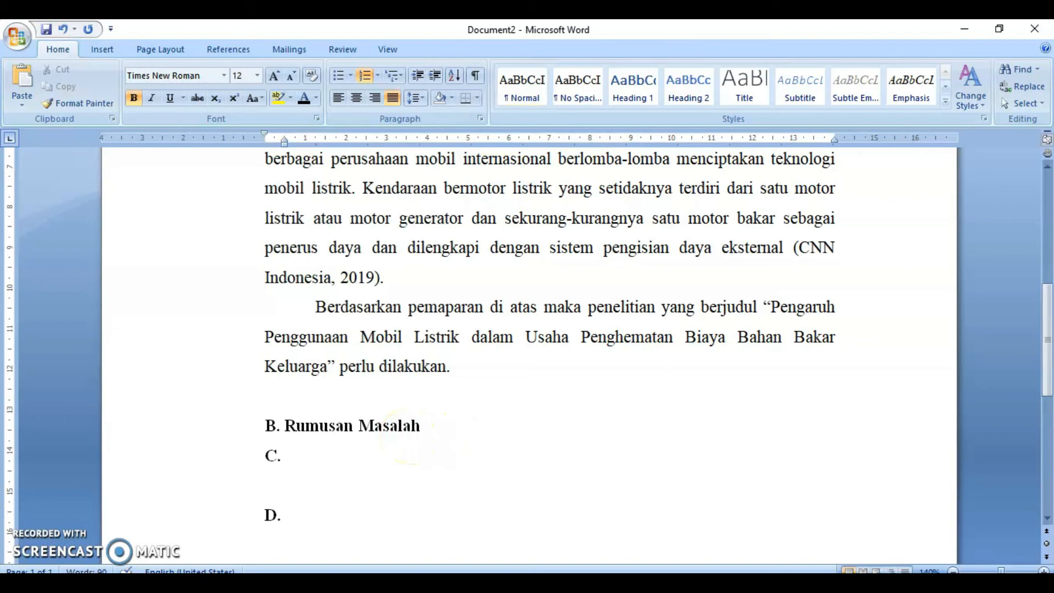
{"action": "key", "text": "BackSpace"}
{"action": "key", "text": "BackSpace"}
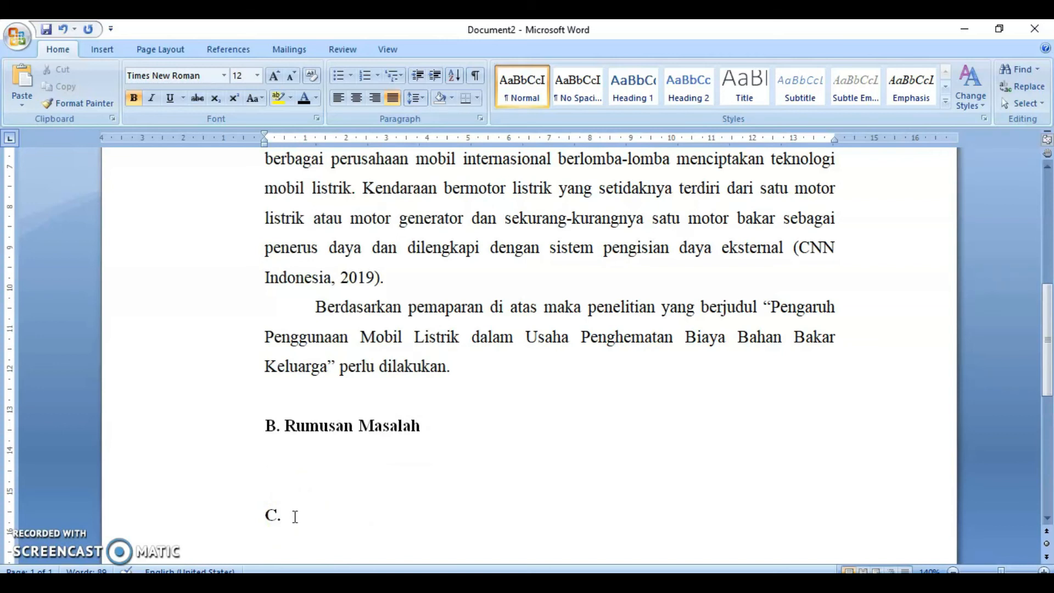
{"action": "left_click", "coordinate": [426, 429]}
{"action": "key", "text": "Return"}
{"action": "key", "text": "BackSpace"}
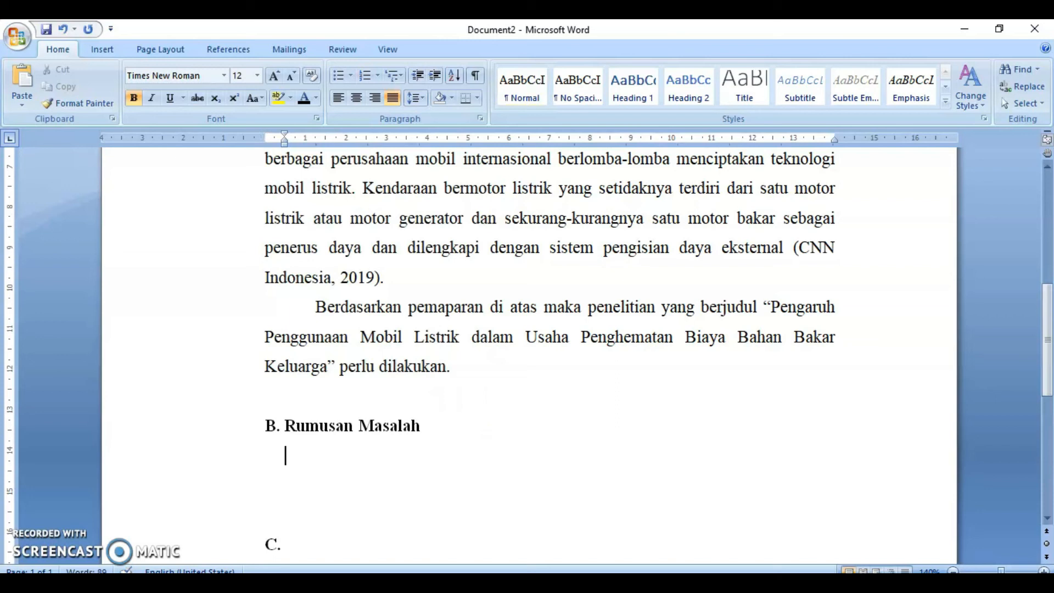
{"action": "key", "text": "BackSpace"}
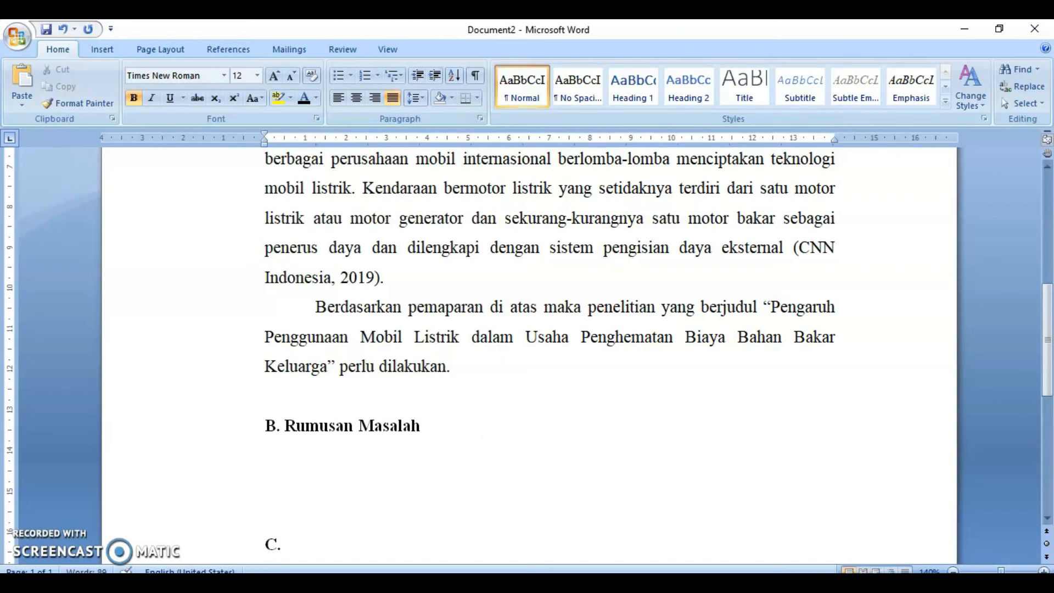
{"action": "left_click", "coordinate": [442, 426]}
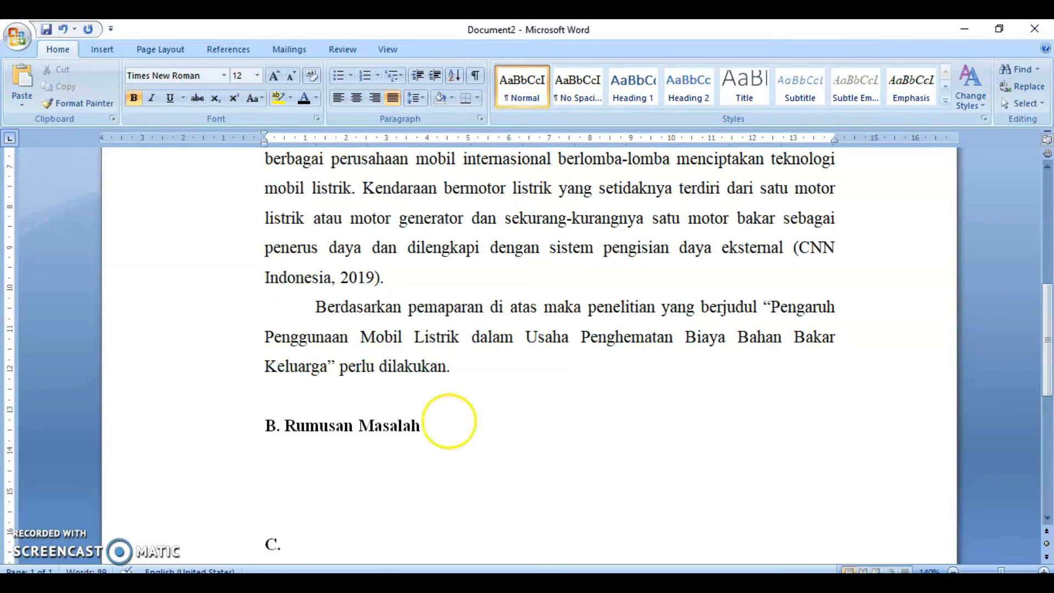
{"action": "key", "text": "Delete"}
{"action": "key", "text": "Delete"}
{"action": "key", "text": "Delete"}
{"action": "key", "text": "BackSpace"}
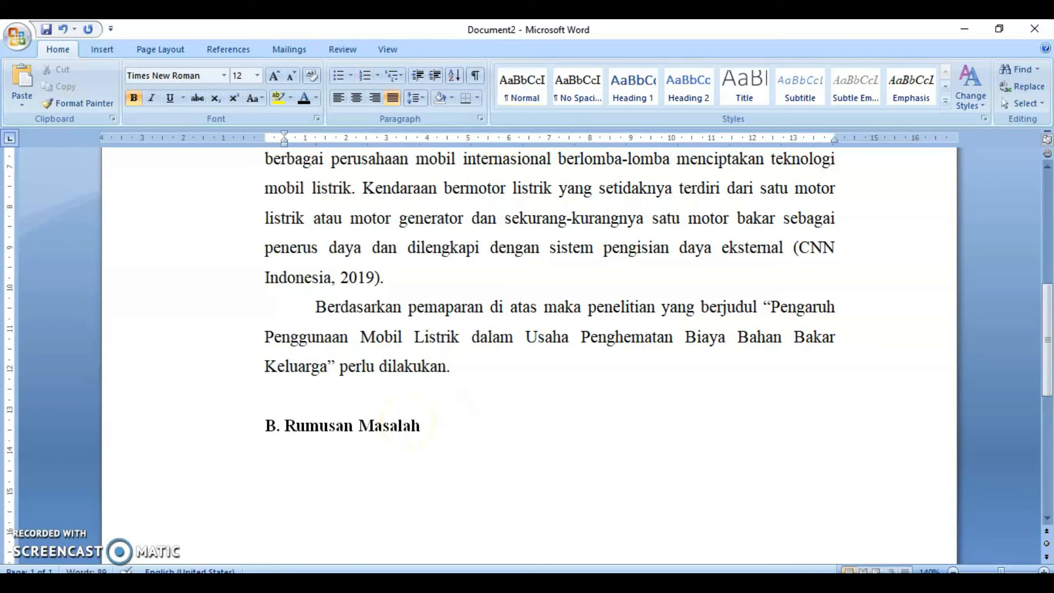
{"action": "type", "text": "1."}
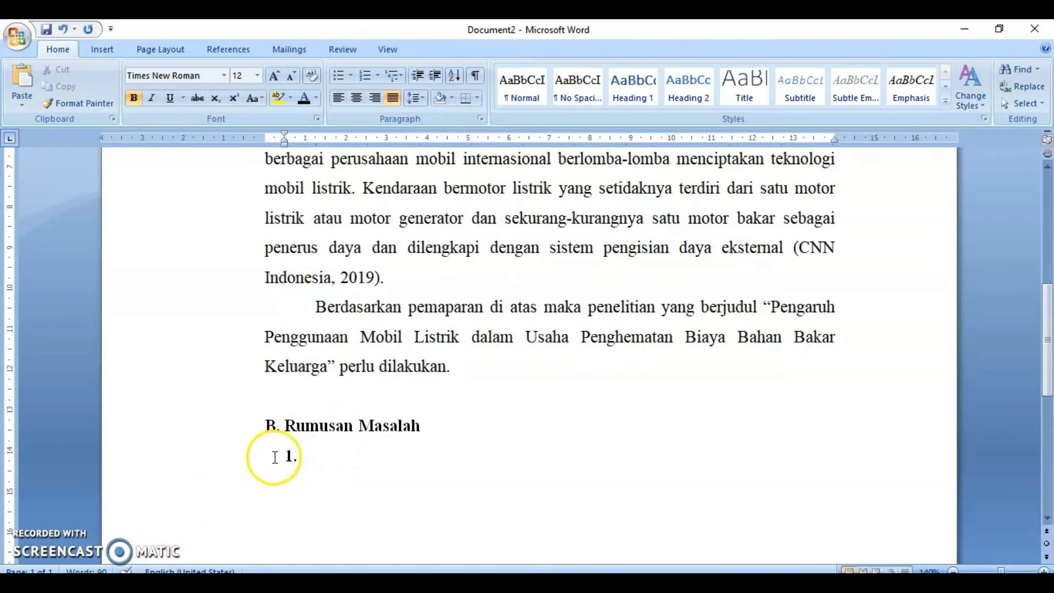
{"action": "key", "text": "BackSpace"}
{"action": "key", "text": "BackSpace"}
{"action": "key", "text": "BackSpace"}
{"action": "key", "text": "BackSpace"}
{"action": "key", "text": "BackSpace"}
{"action": "type", "text": "h"}
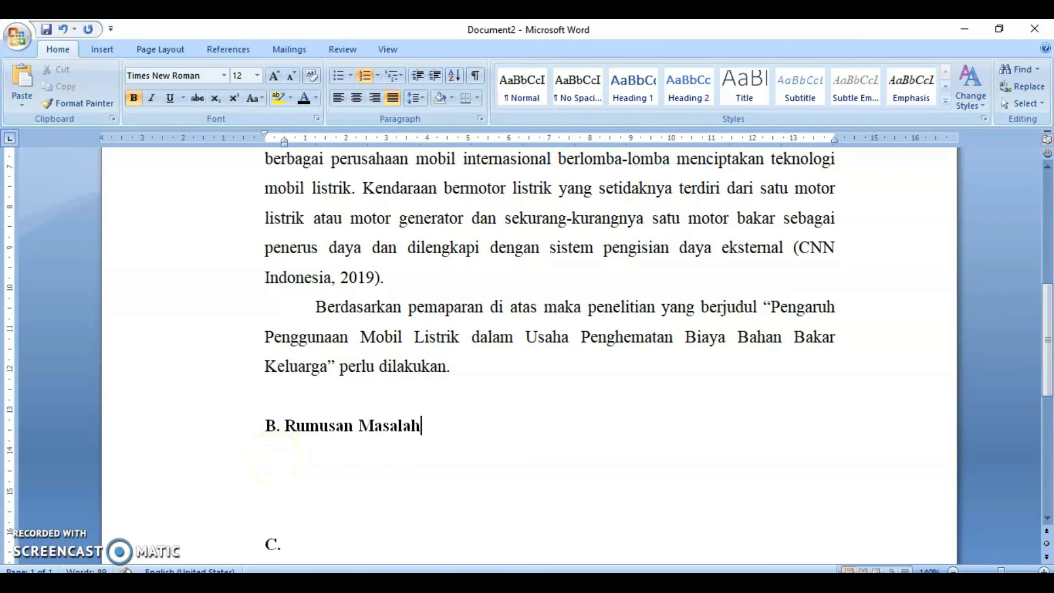
- Start a new line under the Rumusan Masalah heading with 1. 2. 3. numbering, aligned to the left margin
{"action": "key", "text": "Return"}
{"action": "key", "text": "BackSpace"}
{"action": "key", "text": "BackSpace"}
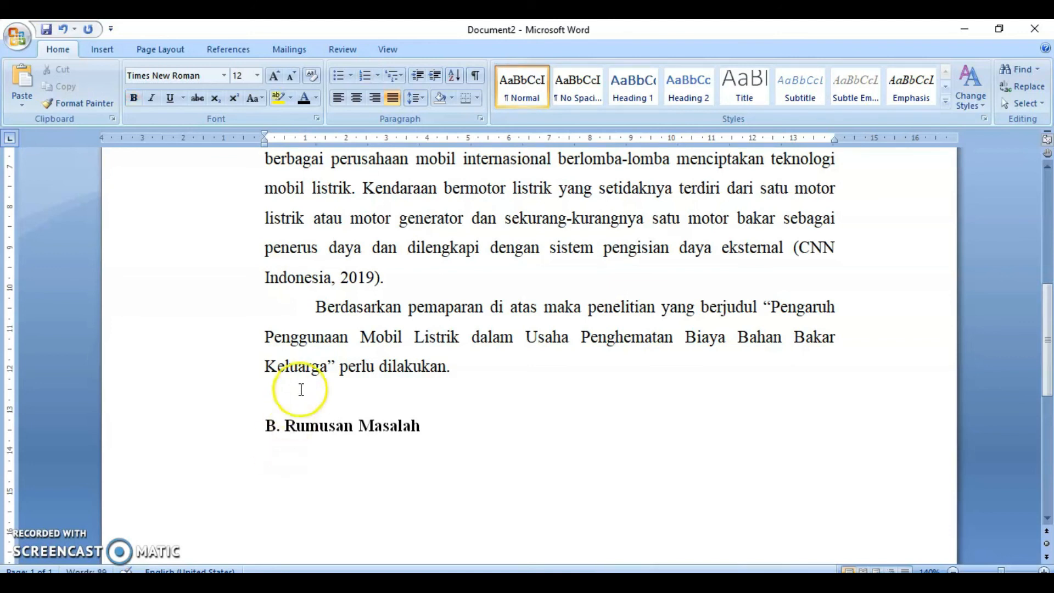
{"action": "left_click", "coordinate": [380, 76]}
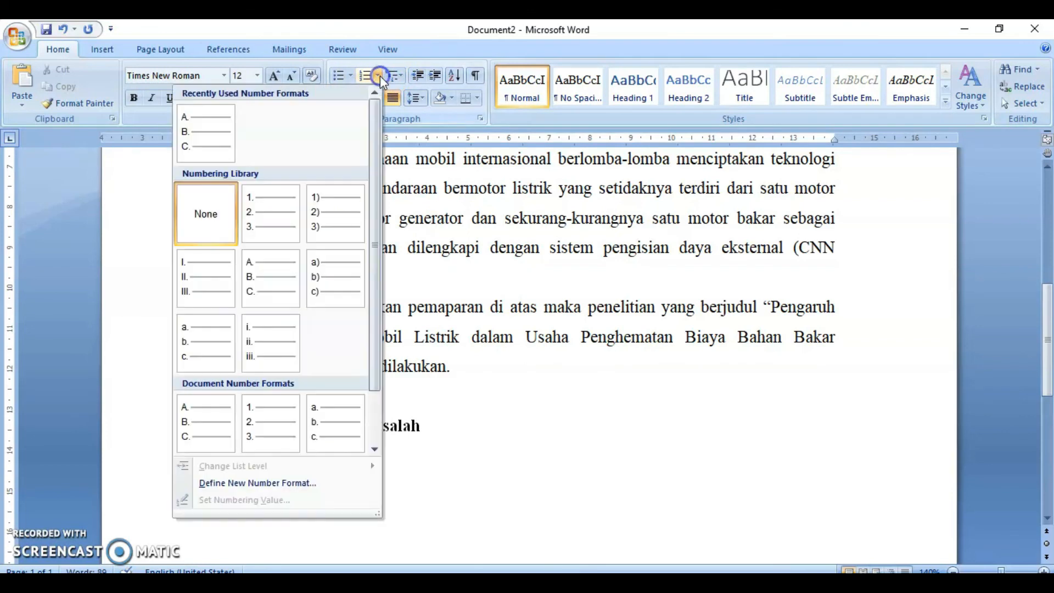
{"action": "left_click", "coordinate": [284, 217]}
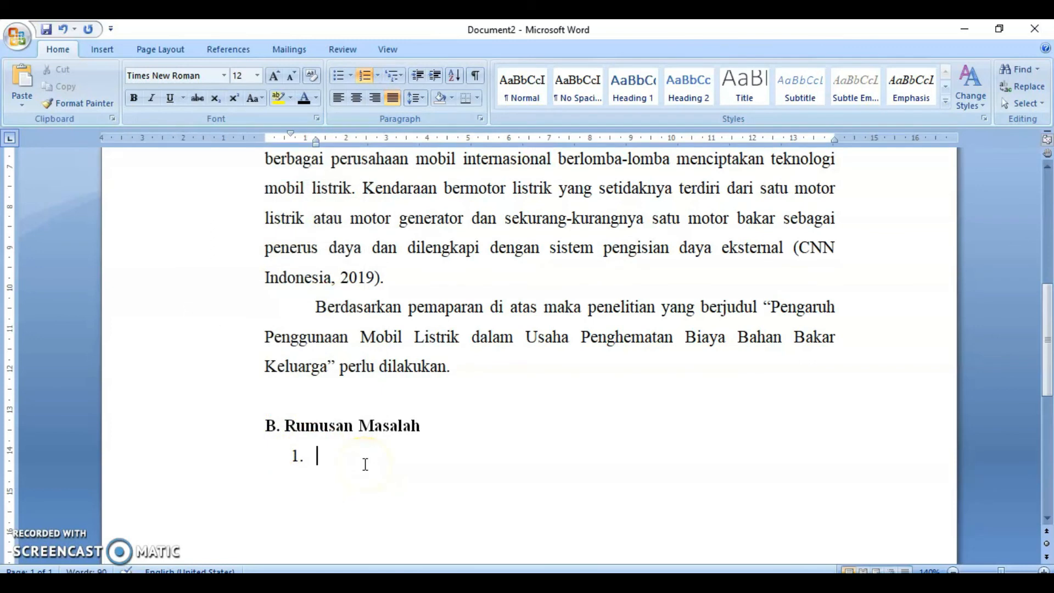
{"action": "left_click", "coordinate": [329, 466]}
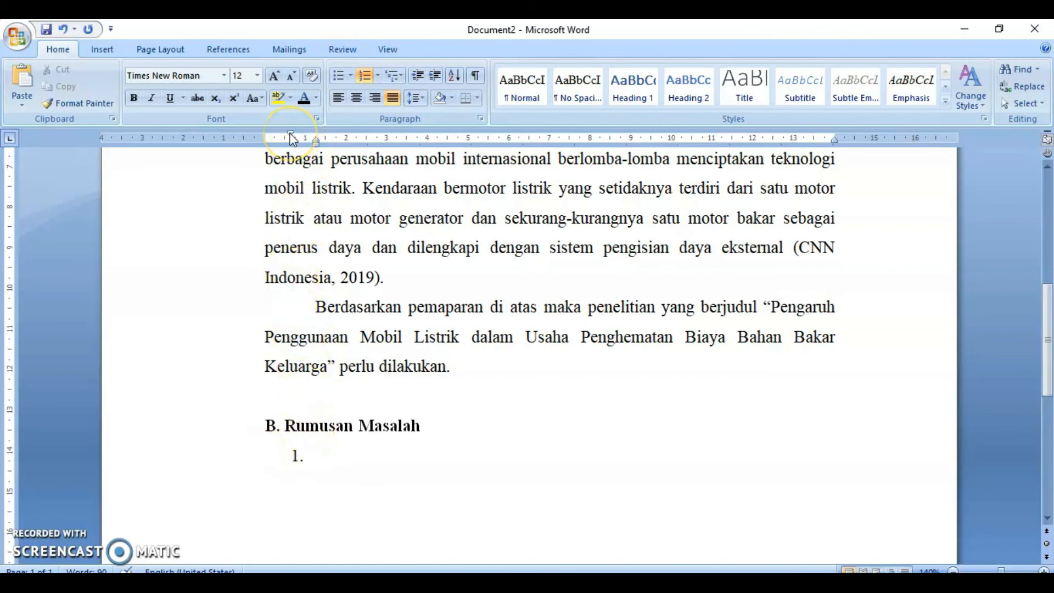
{"action": "mouse_move", "coordinate": [293, 139]}
{"action": "left_mouse_down"}
{"action": "mouse_move", "coordinate": [263, 138]}
{"action": "mouse_move", "coordinate": [306, 141]}
{"action": "mouse_move", "coordinate": [284, 141]}
{"action": "left_mouse_up"}
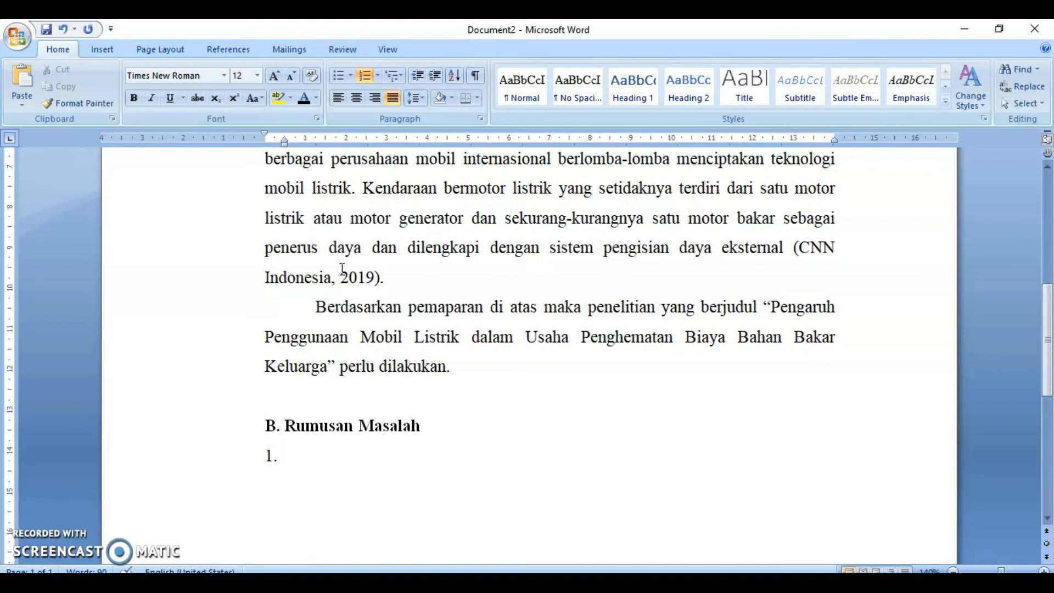
- Type the first numbered question "Bagaimanakah proses pembuatan mobil listrik"
{"action": "type", "text": "Bagaimanakah proses pembuatan mobil listrik"}
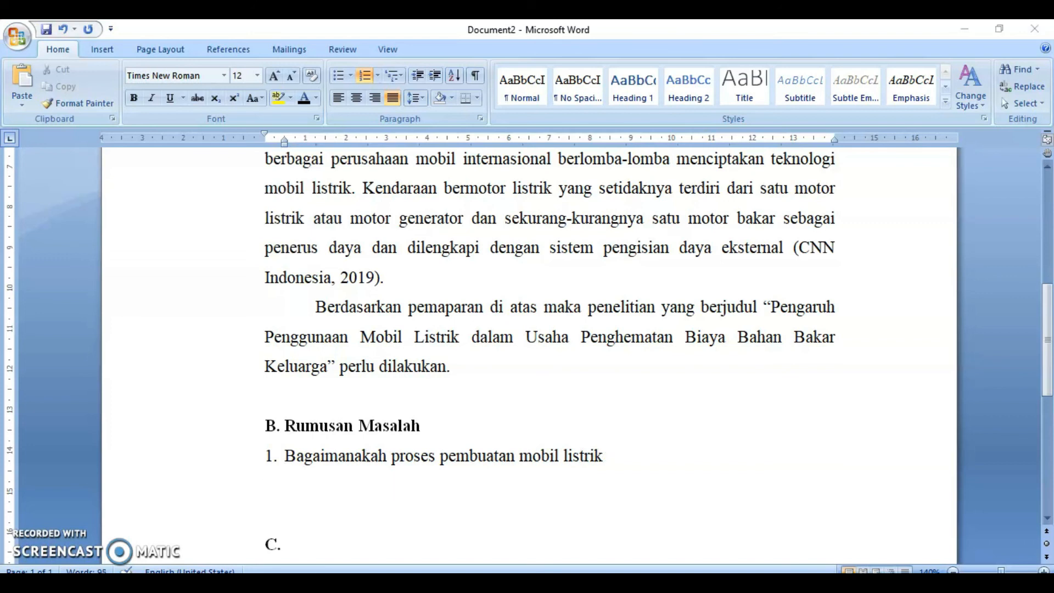
{"action": "type", "text": "dan cara oe"}
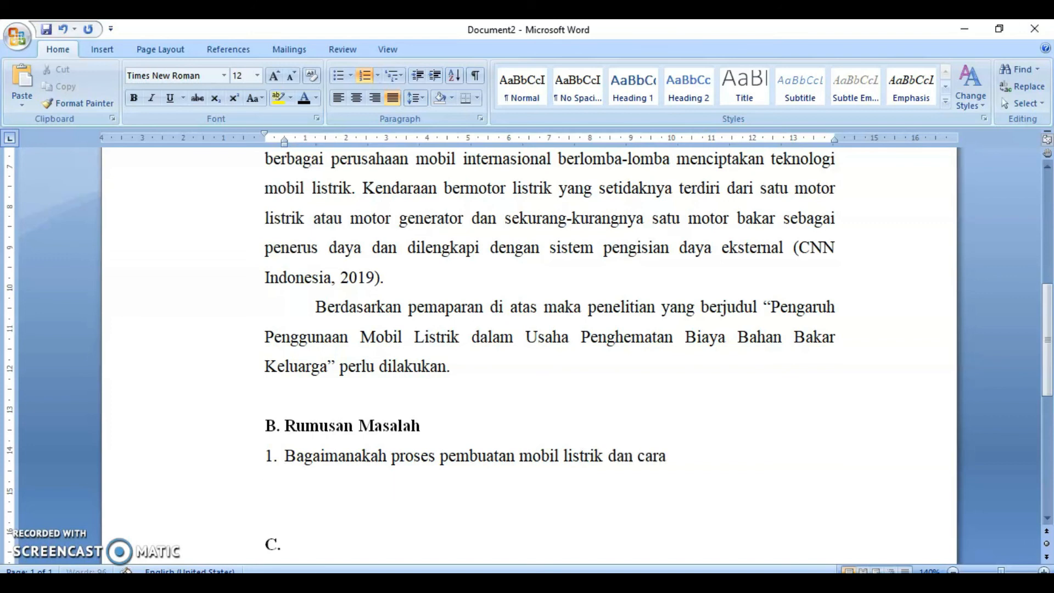
{"action": "key", "text": "BackSpace"}
{"action": "key", "text": "BackSpace"}
{"action": "key", "text": "BackSpace"}
{"action": "key", "text": "BackSpace"}
{"action": "key", "text": "BackSpace"}
{"action": "key", "text": "BackSpace"}
{"action": "key", "text": "BackSpace"}
{"action": "key", "text": "BackSpace"}
{"action": "key", "text": "BackSpace"}
{"action": "key", "text": "BackSpace"}
{"action": "key", "text": "BackSpace"}
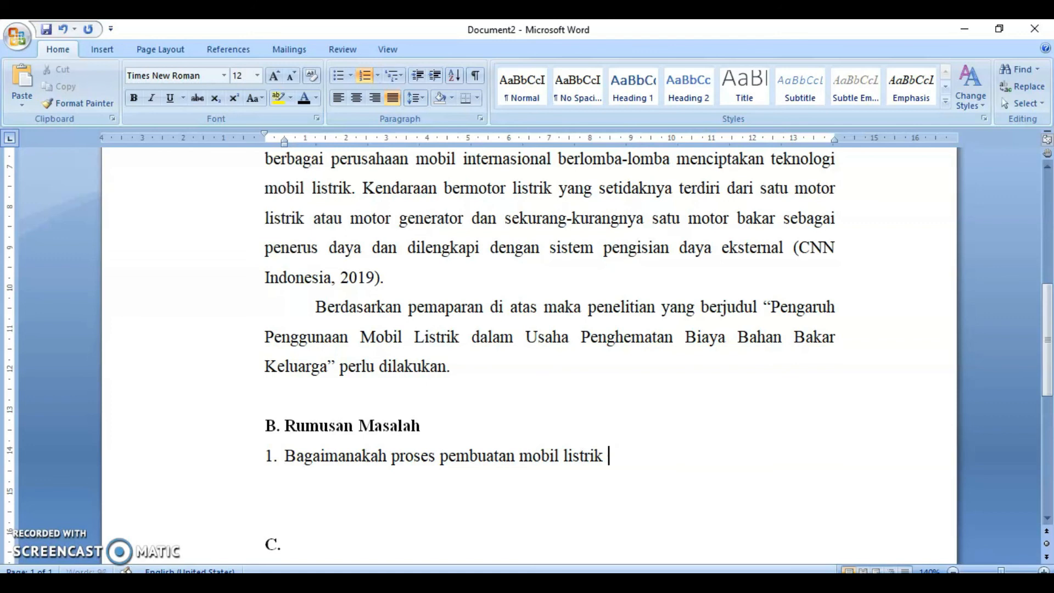
- Insert "dan cara penggunaan" before "mobil listrik" and end the first question with a question mark
{"action": "key", "text": "ctrl+Left"}
{"action": "type", "text": "dan cara "}
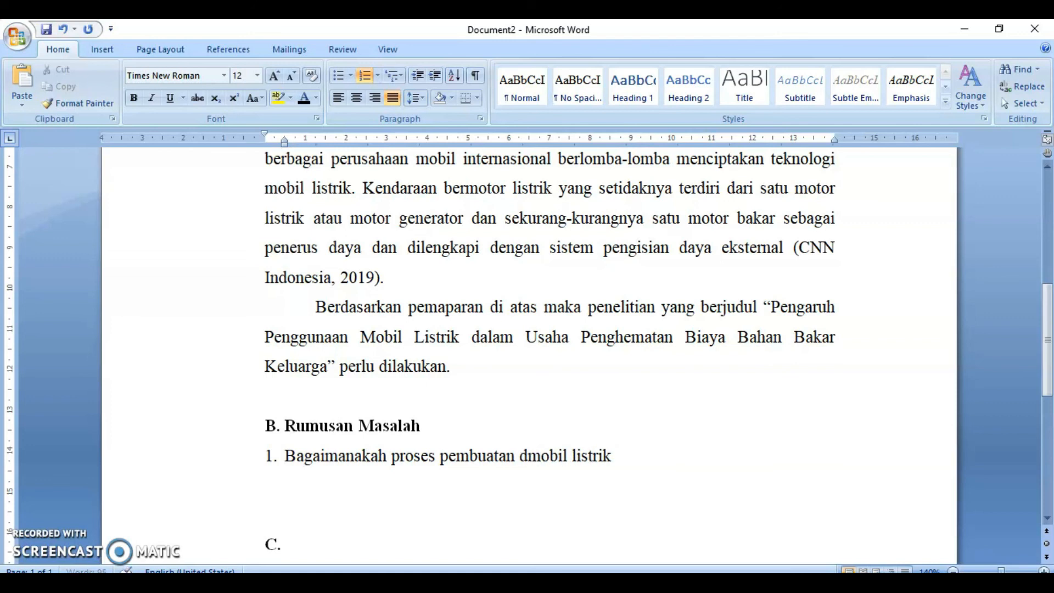
{"action": "type", "text": "oeng"}
{"action": "key", "text": "BackSpace"}
{"action": "key", "text": "BackSpace"}
{"action": "key", "text": "BackSpace"}
{"action": "key", "text": "BackSpace"}
{"action": "type", "text": "pe"}
{"action": "type", "text": "nggunaan"}
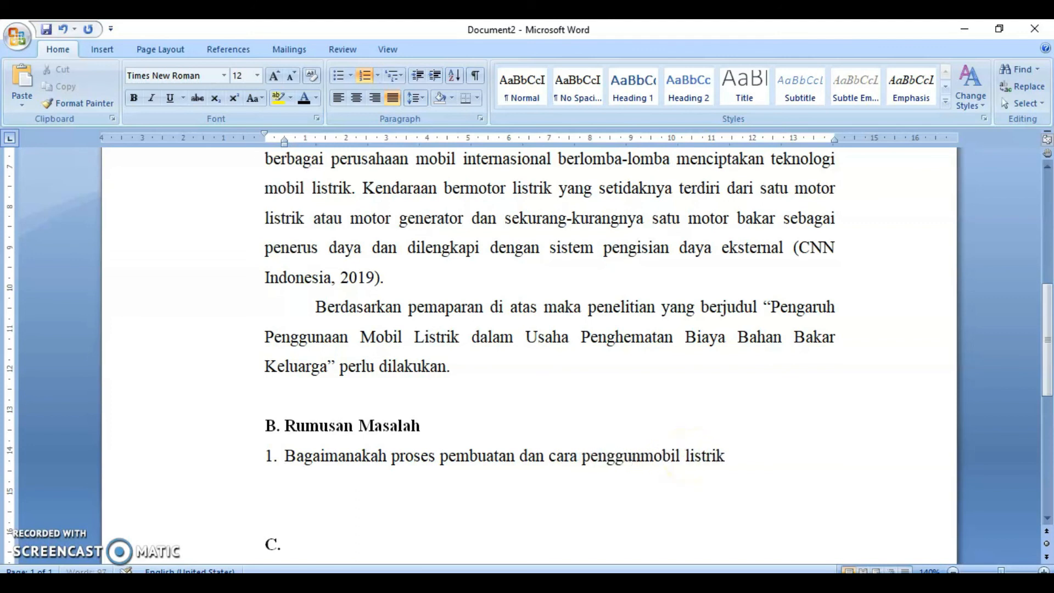
{"action": "key", "text": "ctrl+Right"}
{"action": "key", "text": "ctrl+Right"}
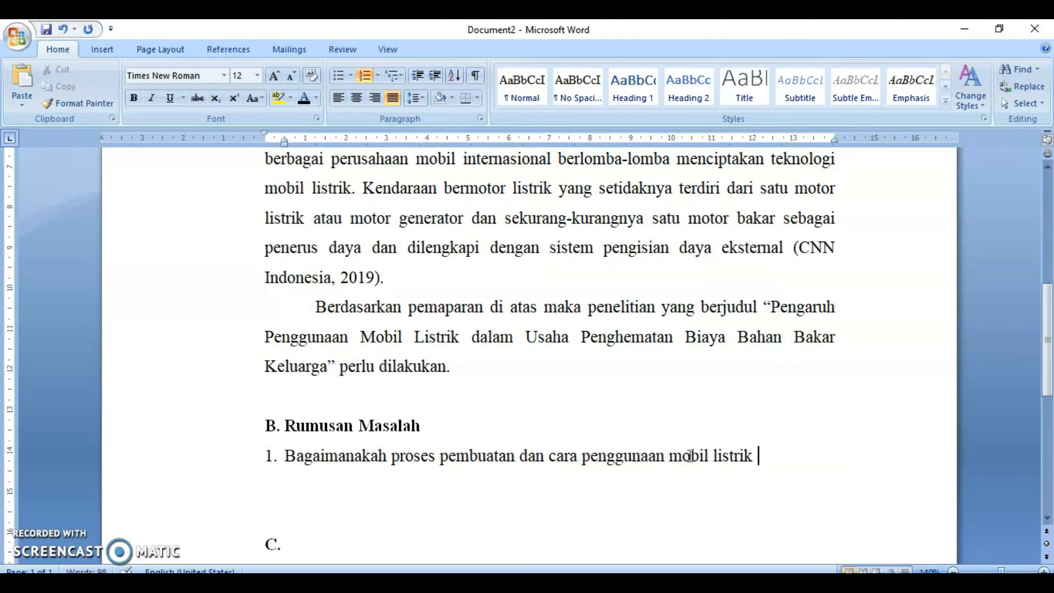
{"action": "type", "text": "?"}
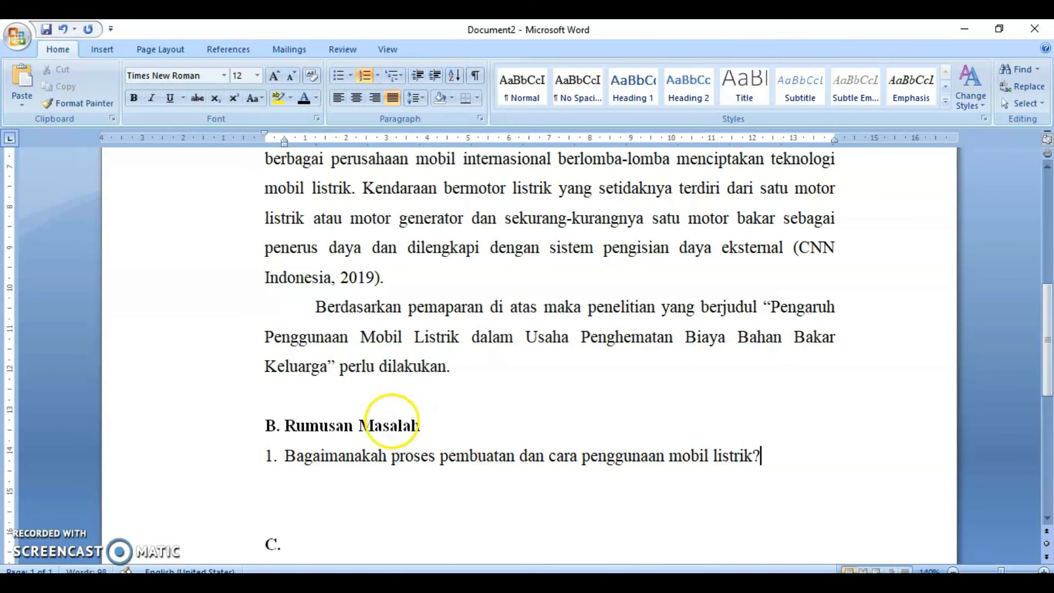
{"action": "left_click", "coordinate": [753, 455]}
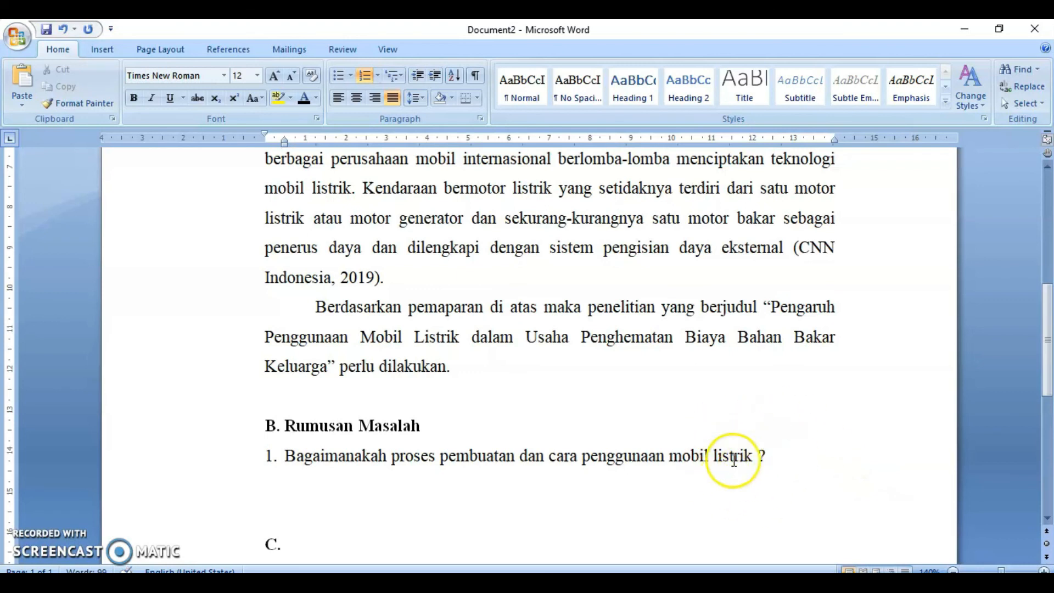
{"action": "left_click", "coordinate": [760, 455]}
{"action": "key", "text": "BackSpace"}
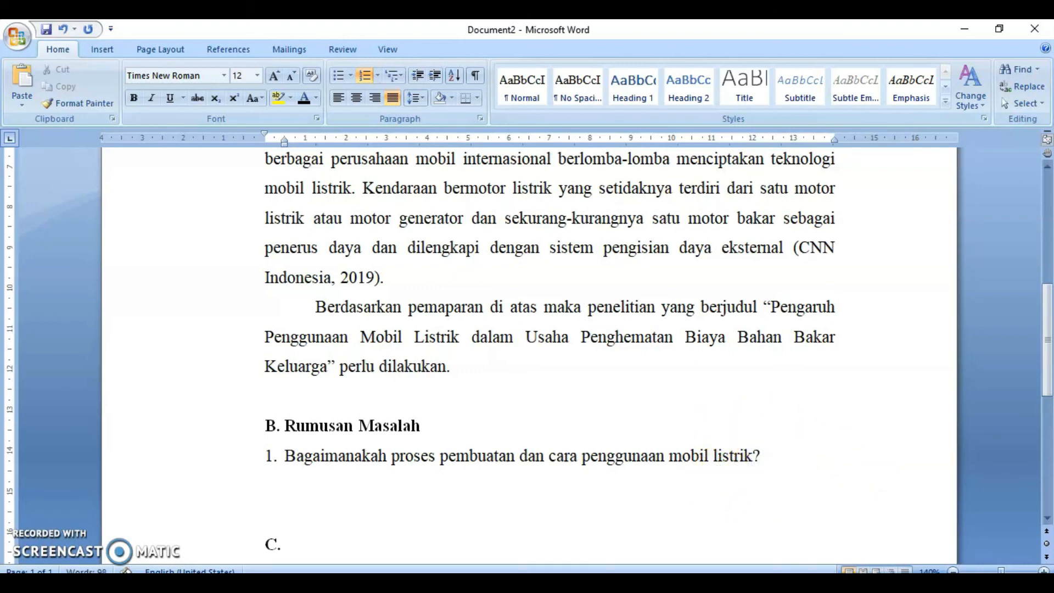
- Start a second numbered question reading "Bagaimanakah hasil penggunaan mobil listrik dalam" below the first one
{"action": "left_click", "coordinate": [765, 457]}
{"action": "key", "text": "Return"}
{"action": "type", "text": "bagaimanakah ha"}
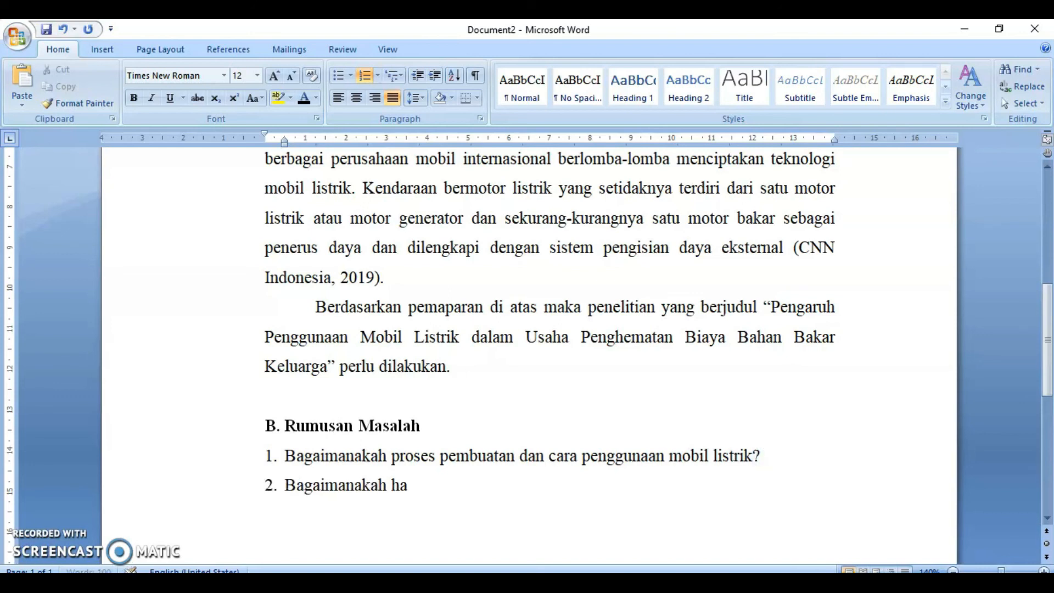
{"action": "type", "text": "sil penggunaan mob"}
{"action": "type", "text": "li"}
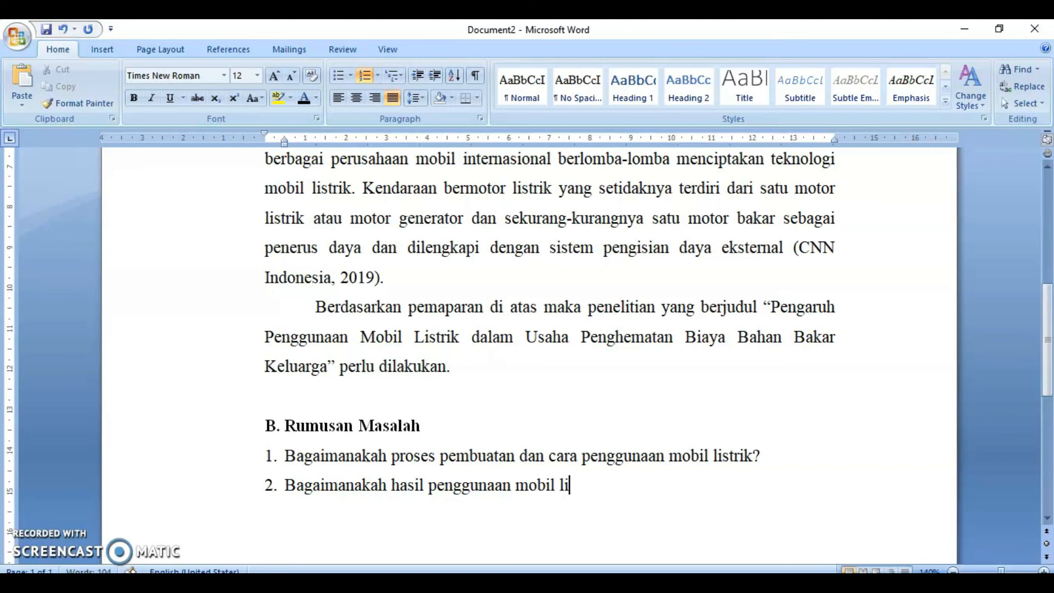
{"action": "key", "text": "BackSpace"}
{"action": "key", "text": "BackSpace"}
{"action": "type", "text": "listrik dalam"}
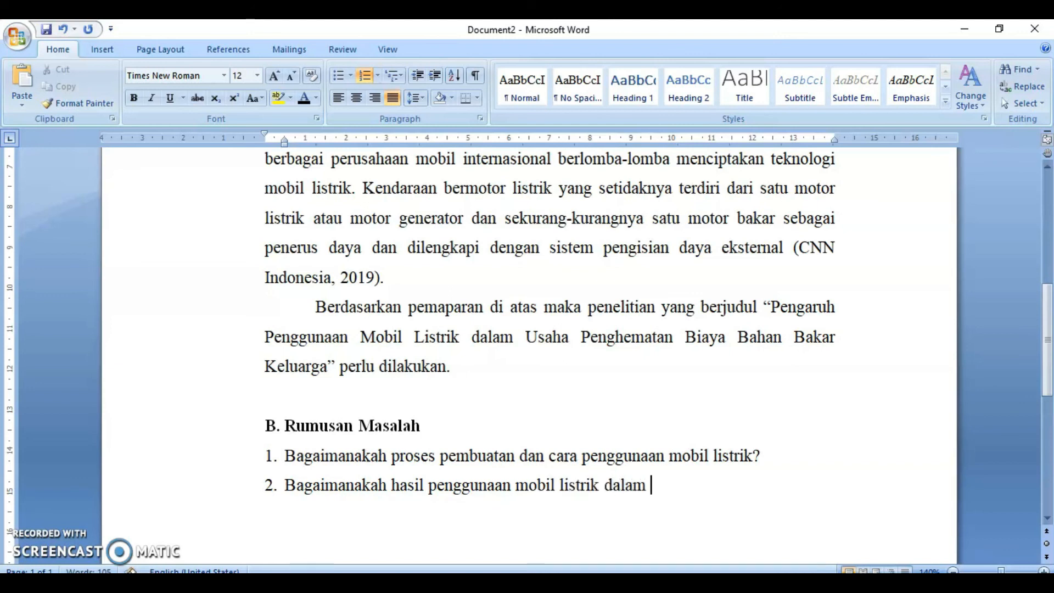
{"action": "type", "text": " usaha penge"}
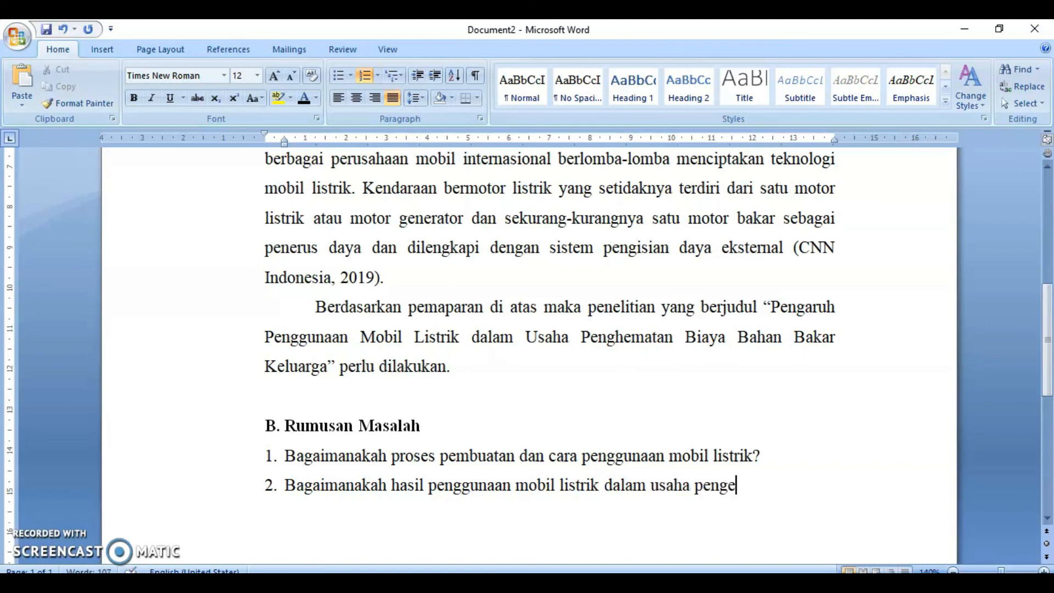
- Complete the second question with "usaha penghematan biaya bahan bakar keluarga?"
{"action": "key", "text": "BackSpace"}
{"action": "type", "text": "hematan b"}
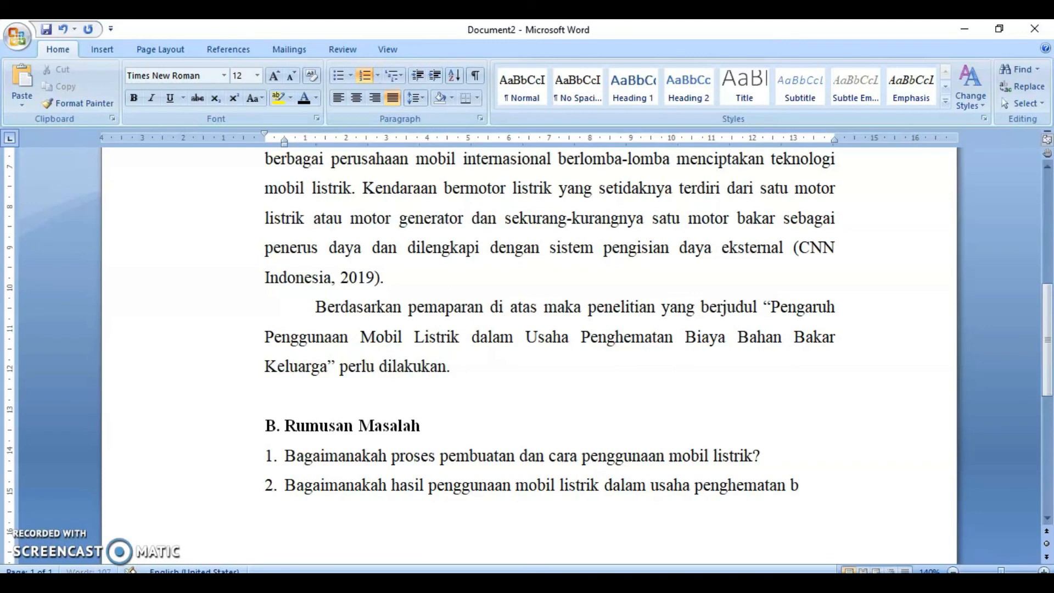
{"action": "type", "text": "iaya bahan bak"}
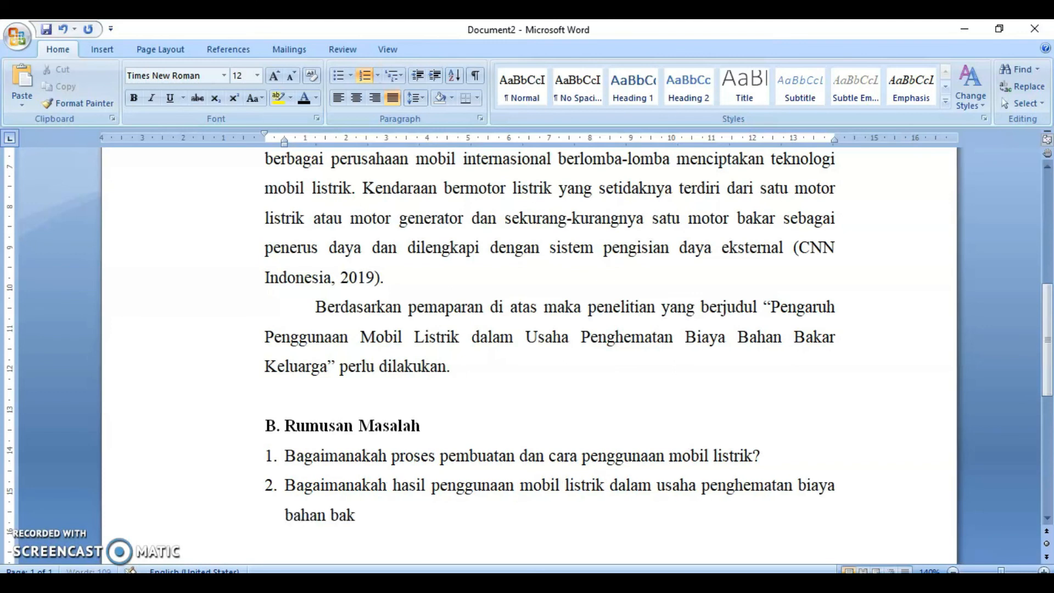
{"action": "type", "text": "ar keluarga?"}
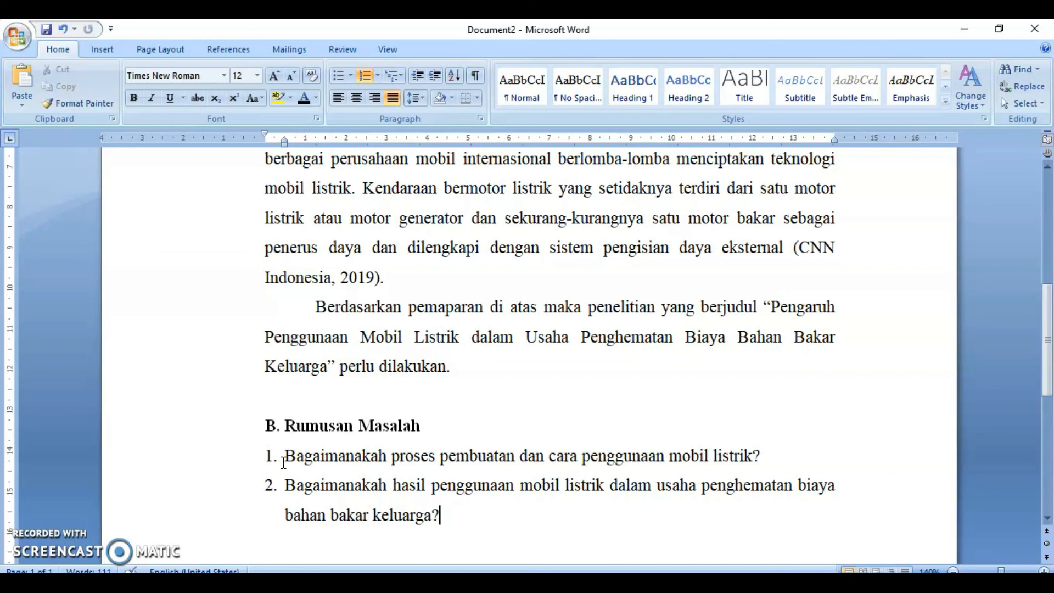
- Select the full text of the first Rumusan Masalah question
{"action": "scroll", "coordinate": [377, 513], "scroll_direction": "down", "scroll_amount": 2}
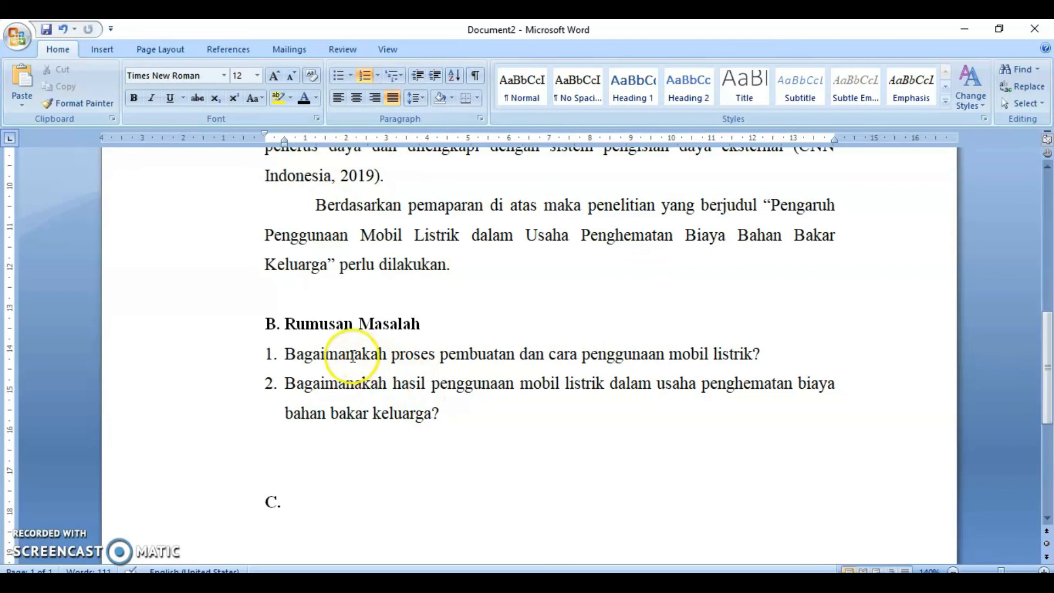
{"action": "left_click_drag", "start_coordinate": [285, 356], "coordinate": [782, 354]}
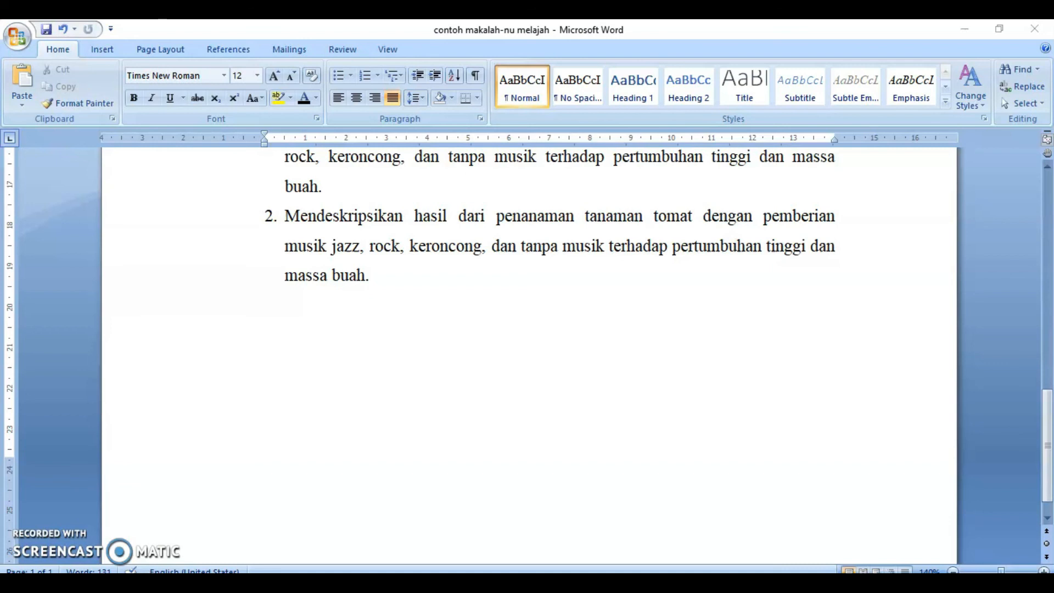
- In the example makalah, add the bold heading "D. Hipotesis Penelitian" after the objectives and paste the hypothesis list beneath it
{"action": "left_click", "coordinate": [311, 317]}
{"action": "scroll", "coordinate": [311, 317], "scroll_direction": "up", "scroll_amount": 3}
{"action": "scroll", "coordinate": [351, 365], "scroll_direction": "down", "scroll_amount": 3}
{"action": "left_click", "coordinate": [352, 365]}
{"action": "key", "text": "ctrl+b"}
{"action": "type", "text": "D. Hipotesis Penelita"}
{"action": "key", "text": "BackSpace"}
{"action": "key", "text": "BackSpace"}
{"action": "type", "text": "tian"}
{"action": "key", "text": "Return"}
{"action": "type", "text": "Massa buah yang dihasilkan tanaman tomat lebih banyak dengan pemberian musik jazz dibandingkan dengan jenis musik lainnya."}
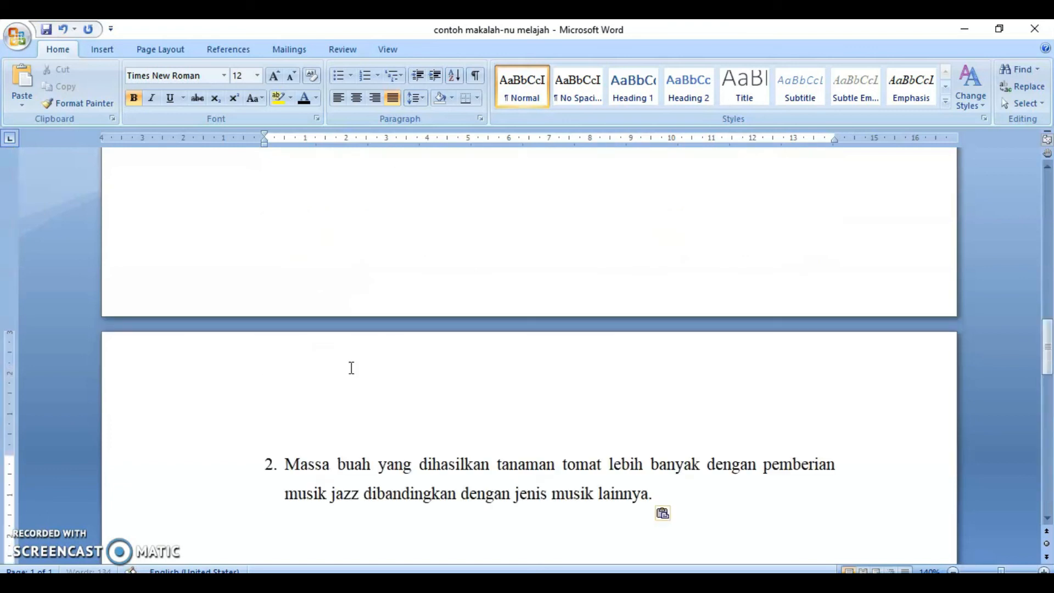
{"action": "scroll", "coordinate": [340, 372], "scroll_direction": "up", "scroll_amount": 3}
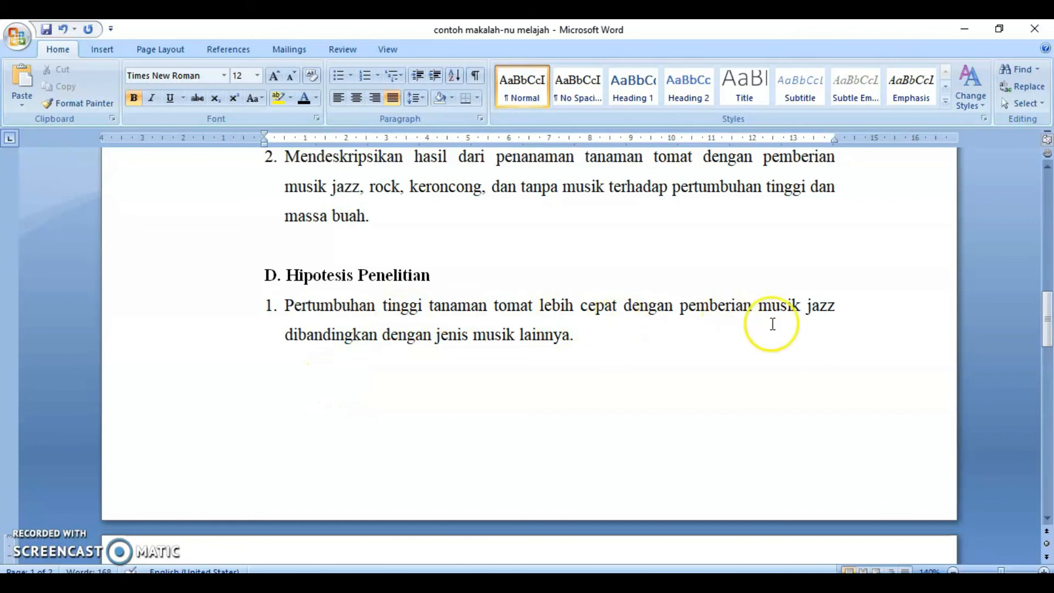
{"action": "left_click", "coordinate": [546, 368]}
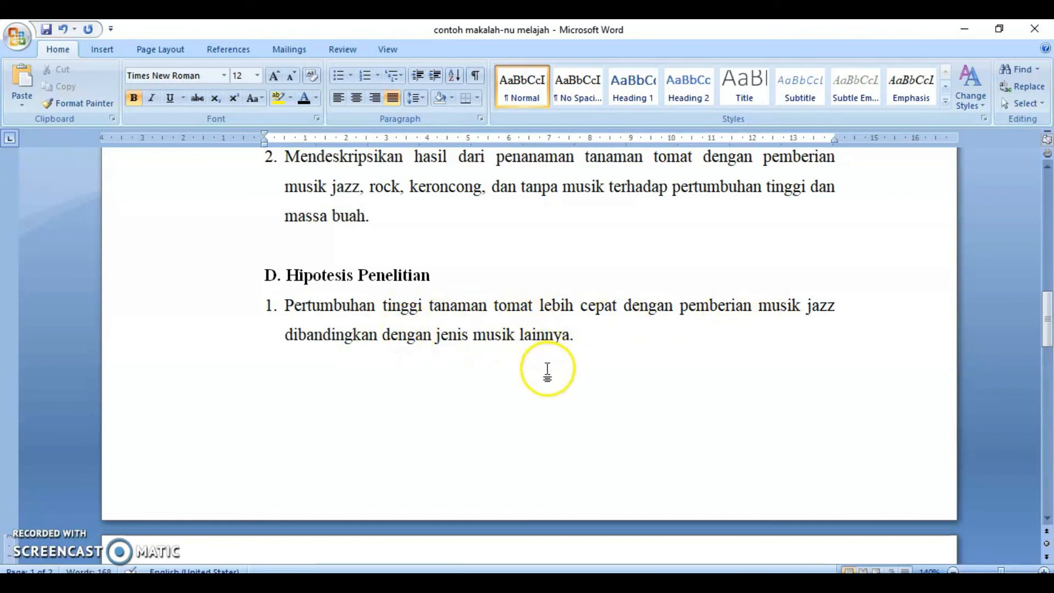
{"action": "type", "text": "Massa buah yang dihasilkan tanaman tomat lebih banyak dengan pemberian musik jazz dibandingkan dengan jenis musik lainnya."}
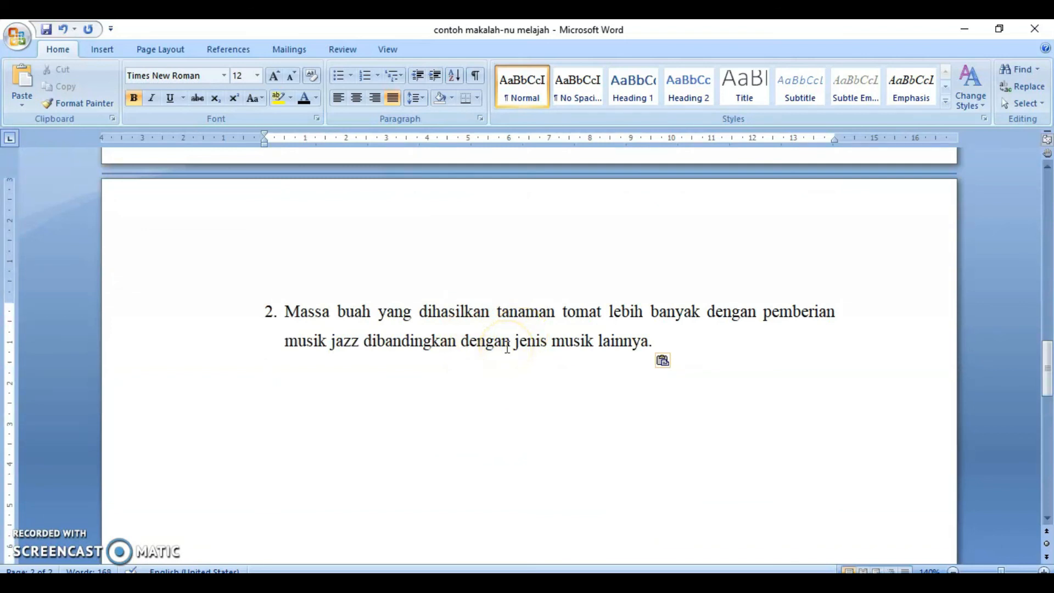
{"action": "scroll", "coordinate": [508, 347], "scroll_direction": "up", "scroll_amount": 5}
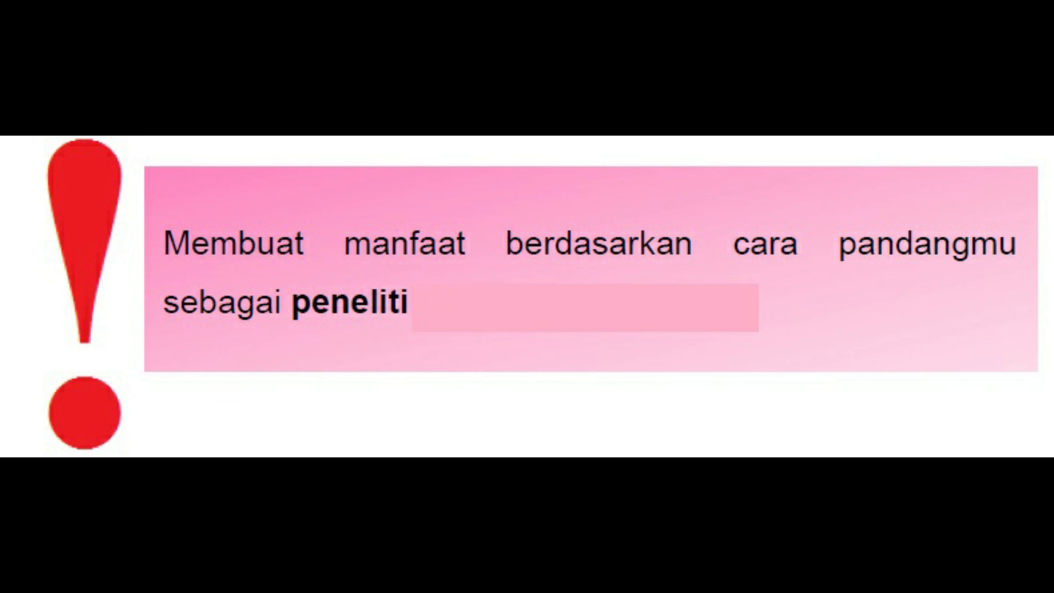
- Add the heading "E. Manfaat Penelitian" below the hypotheses and paste the benefits list under it
{"action": "left_click", "coordinate": [336, 501]}
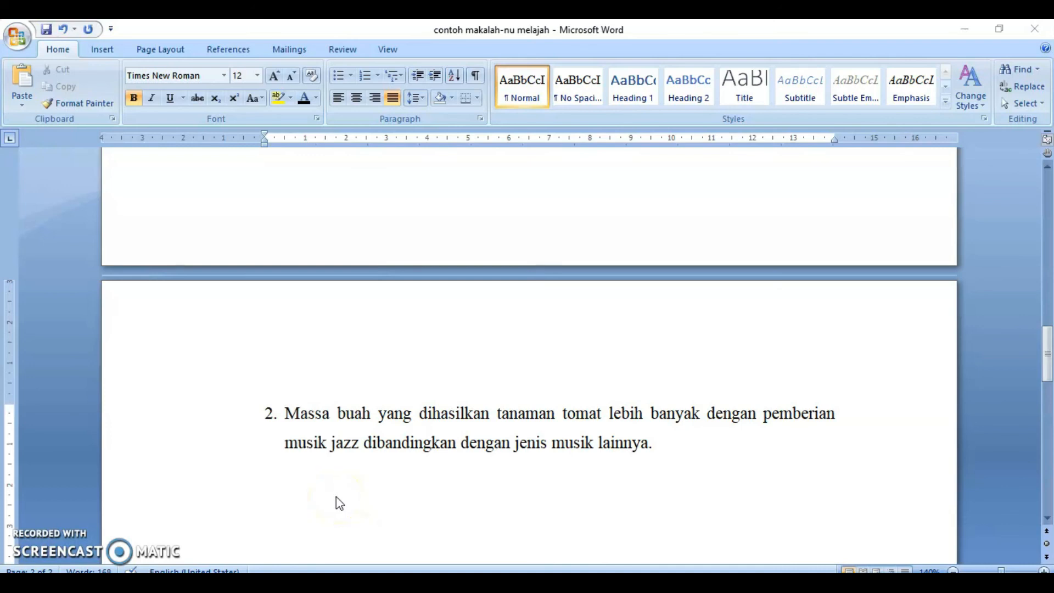
{"action": "left_click", "coordinate": [337, 498]}
{"action": "type", "text": "E. Manfaat"}
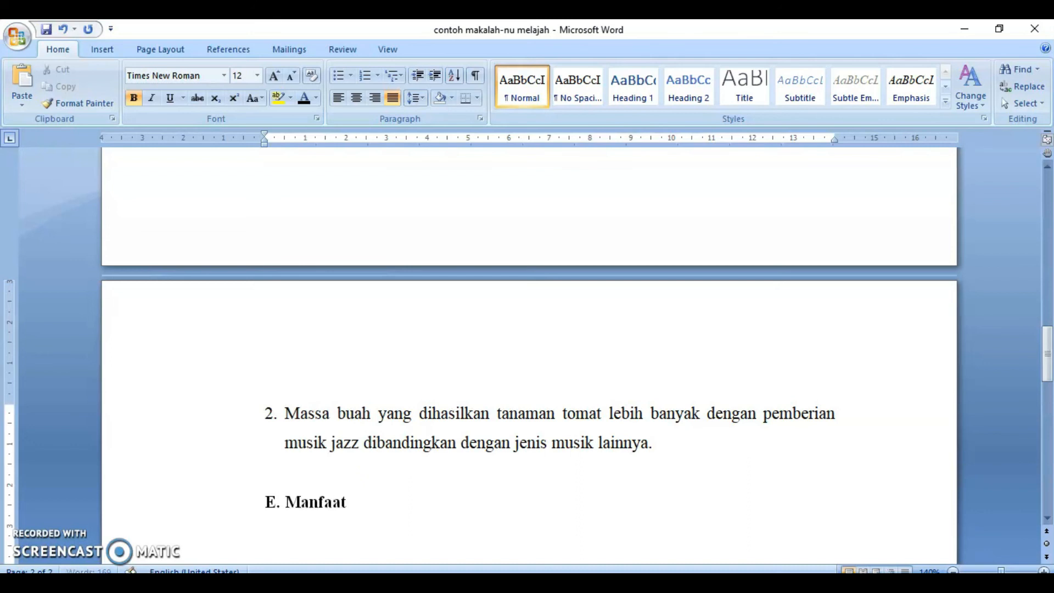
{"action": "type", "text": " Penelitian"}
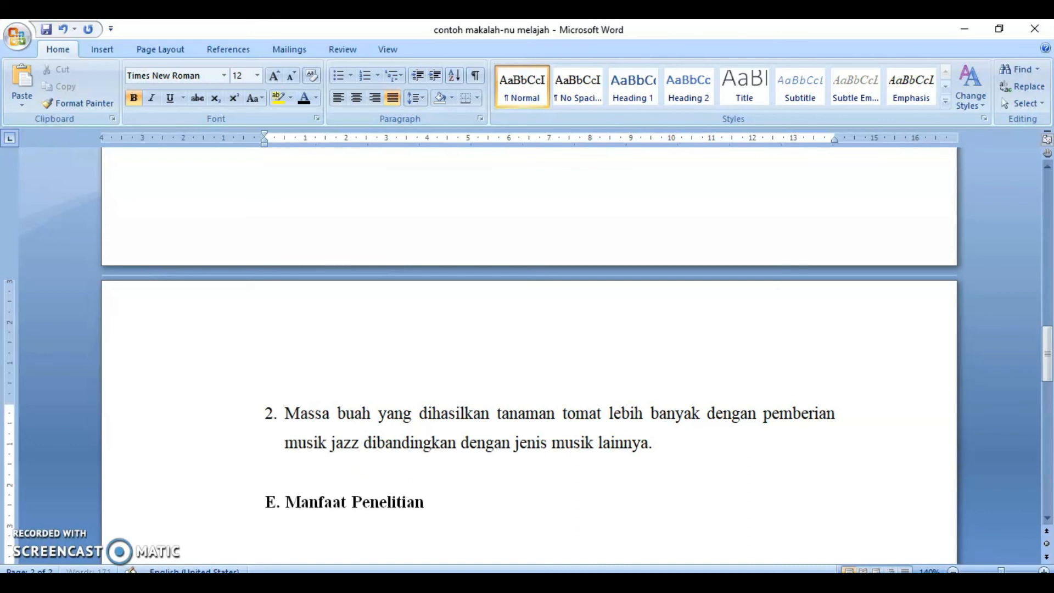
{"action": "key", "text": "Return"}
{"action": "key", "text": "ctrl+v"}
- Scroll through the pasted Manfaat Penelitian list to review its Siswa, Sekolah, Masyarakat and Pemerintah sections
{"action": "scroll", "coordinate": [352, 488], "scroll_direction": "down", "scroll_amount": 5}
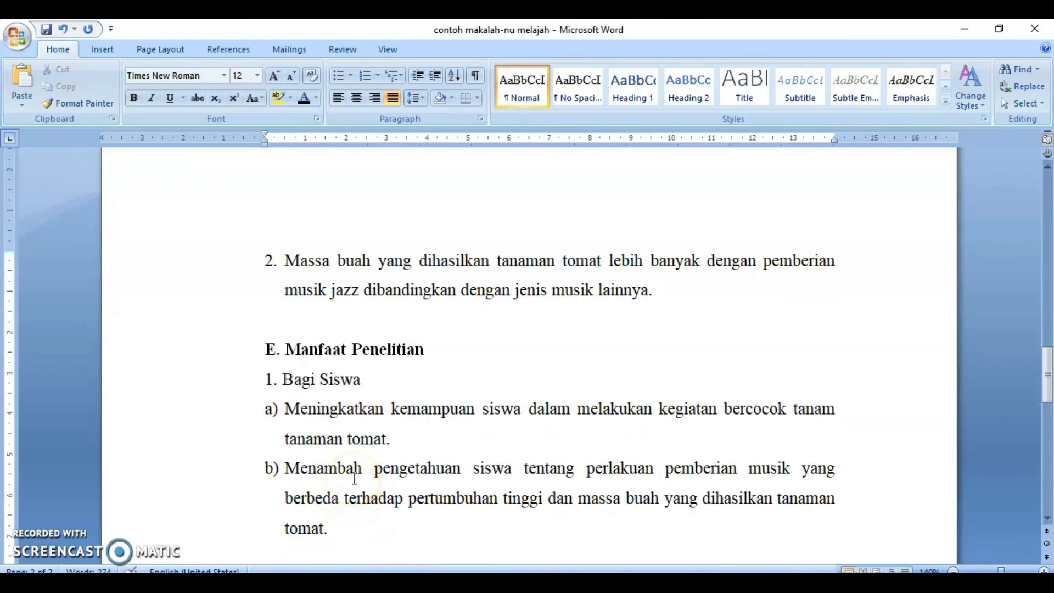
{"action": "scroll", "coordinate": [354, 477], "scroll_direction": "down", "scroll_amount": 4}
{"action": "scroll", "coordinate": [341, 412], "scroll_direction": "down", "scroll_amount": 10}
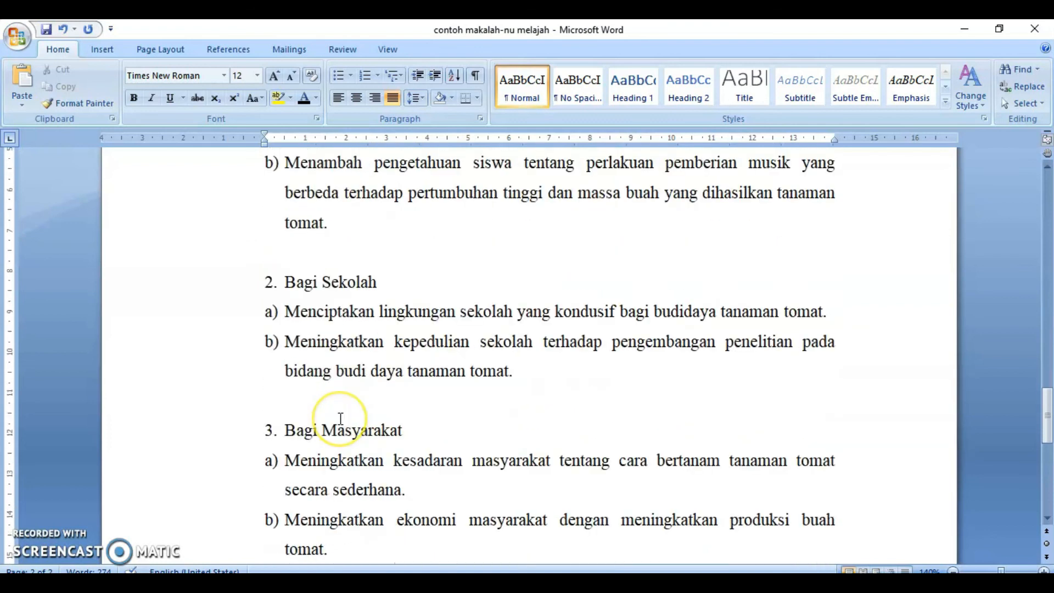
{"action": "scroll", "coordinate": [340, 419], "scroll_direction": "down", "scroll_amount": 2}
{"action": "scroll", "coordinate": [340, 418], "scroll_direction": "up", "scroll_amount": 8}
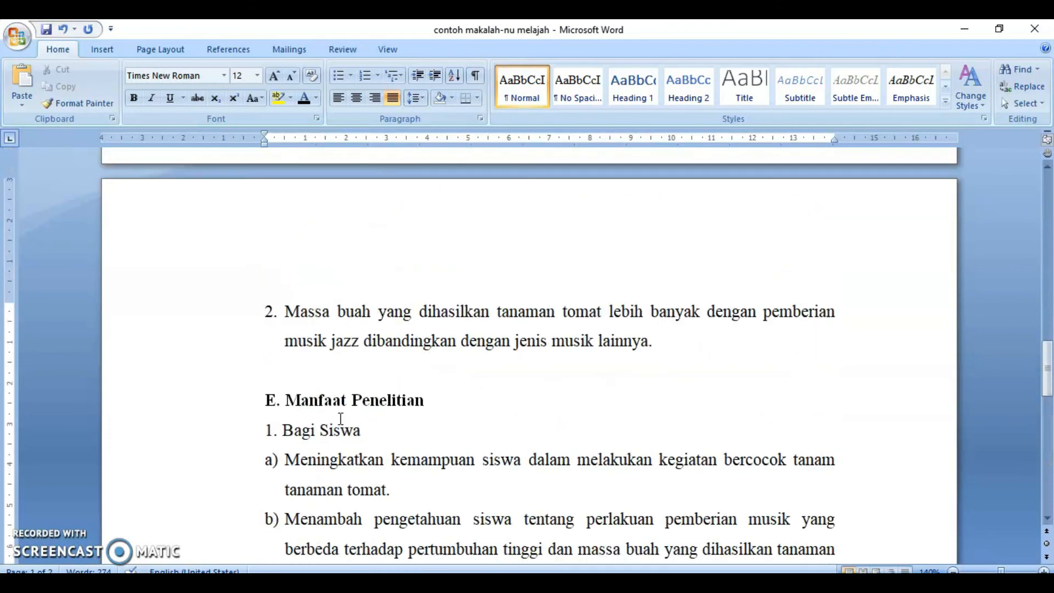
{"action": "scroll", "coordinate": [340, 418], "scroll_direction": "down", "scroll_amount": 2}
{"action": "left_click", "coordinate": [337, 346]}
{"action": "left_click", "coordinate": [344, 319]}
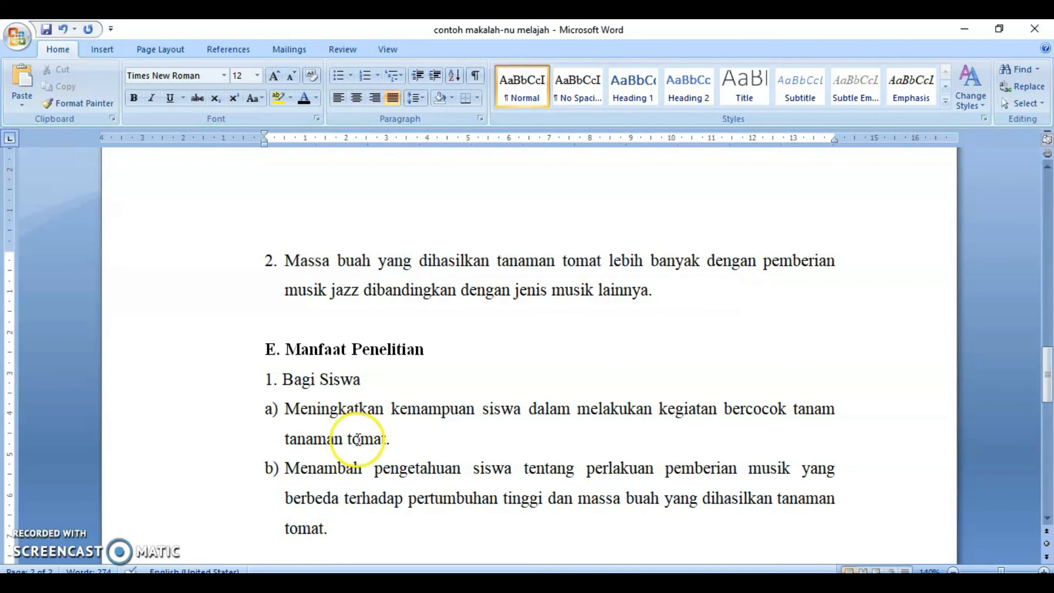
{"action": "scroll", "coordinate": [492, 433], "scroll_direction": "down", "scroll_amount": 2}
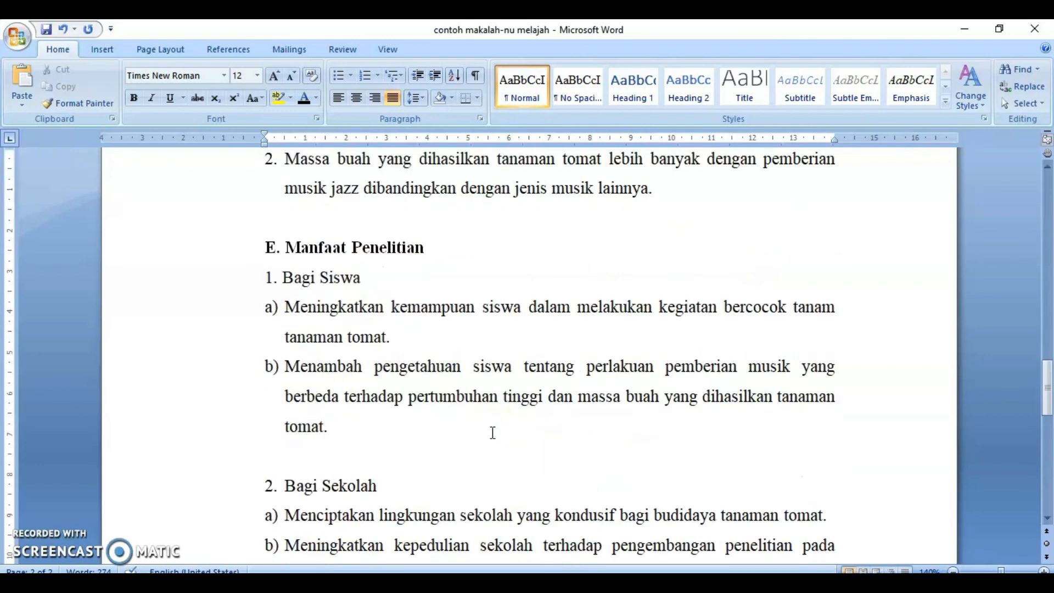
{"action": "scroll", "coordinate": [492, 433], "scroll_direction": "down", "scroll_amount": 2}
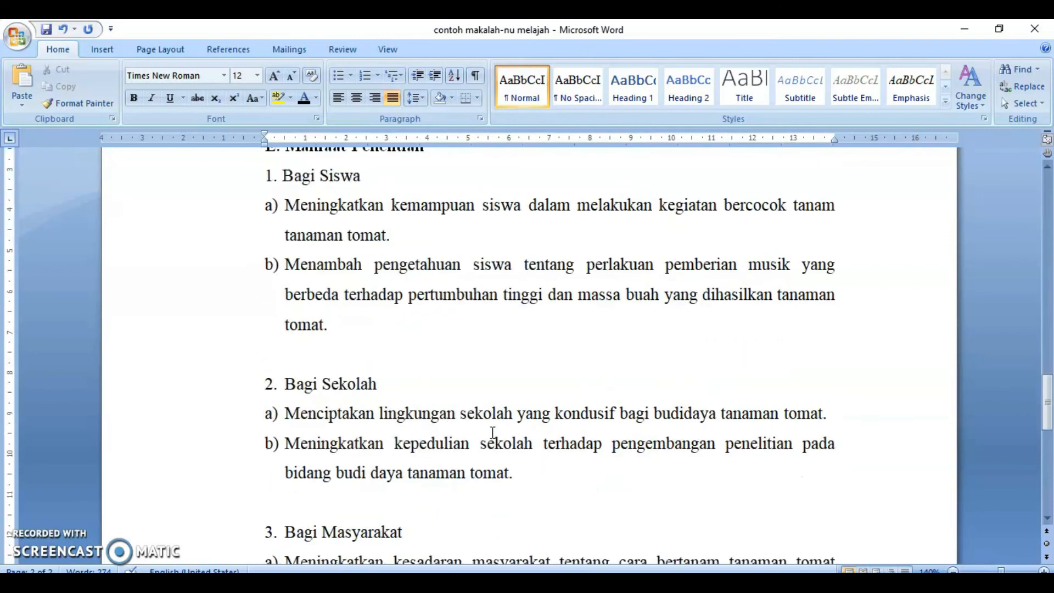
{"action": "scroll", "coordinate": [492, 433], "scroll_direction": "down", "scroll_amount": 2}
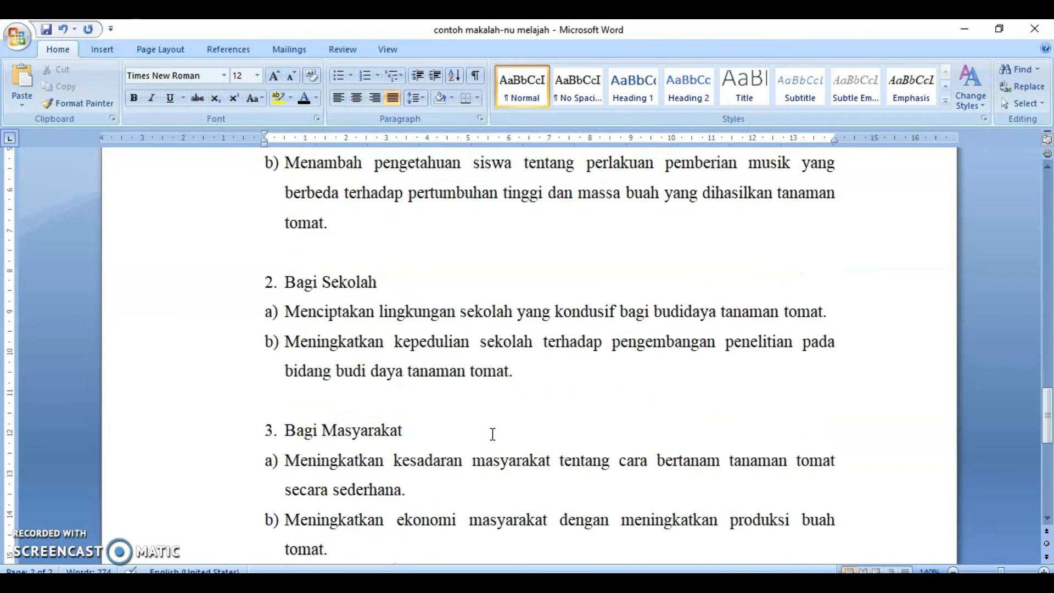
{"action": "scroll", "coordinate": [492, 434], "scroll_direction": "down", "scroll_amount": 1}
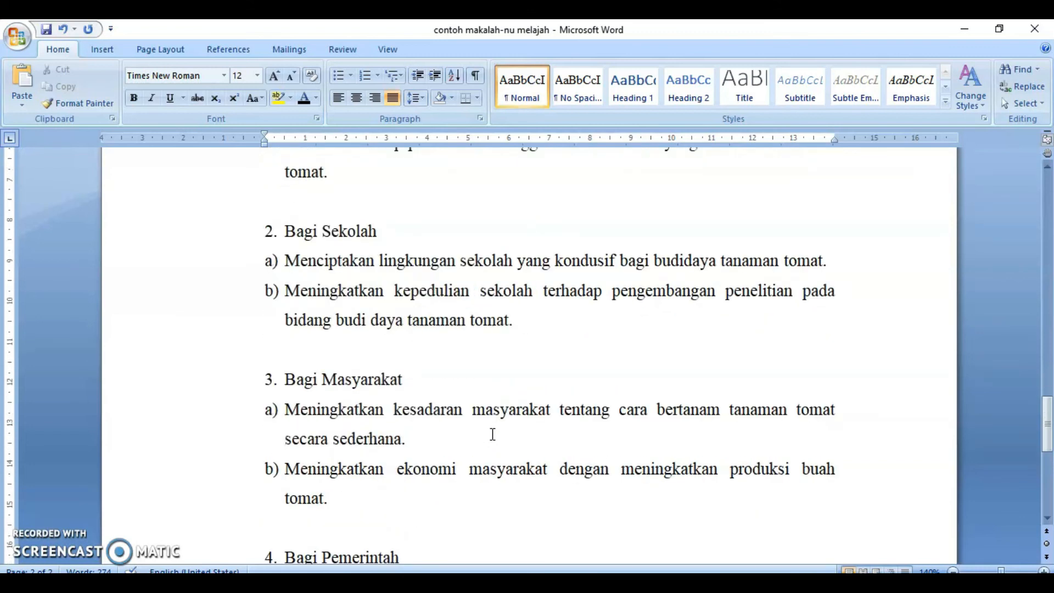
{"action": "scroll", "coordinate": [679, 420], "scroll_direction": "down", "scroll_amount": 2}
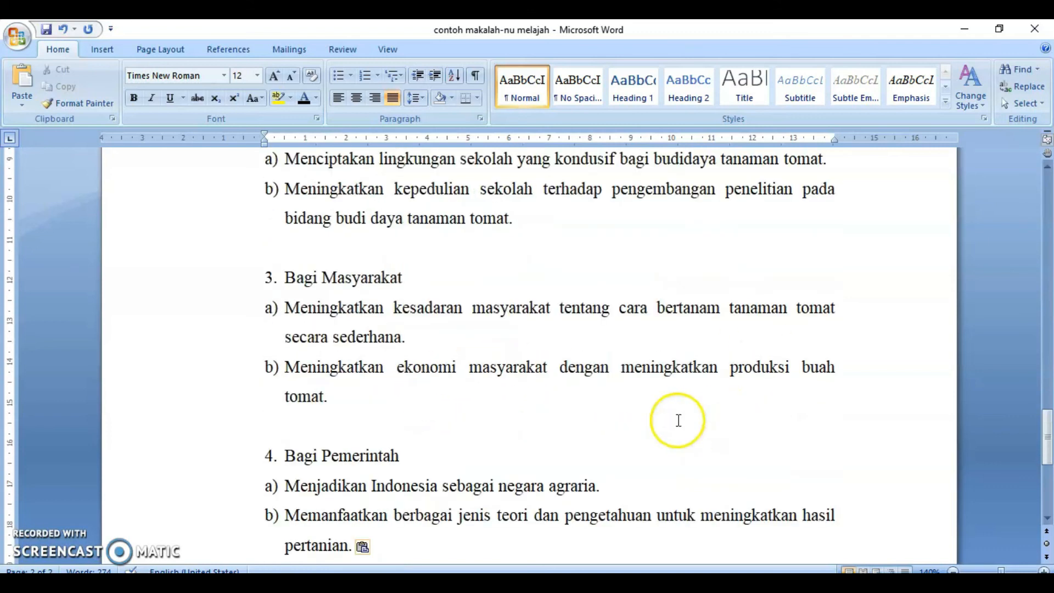
{"action": "scroll", "coordinate": [431, 344], "scroll_direction": "down", "scroll_amount": 1}
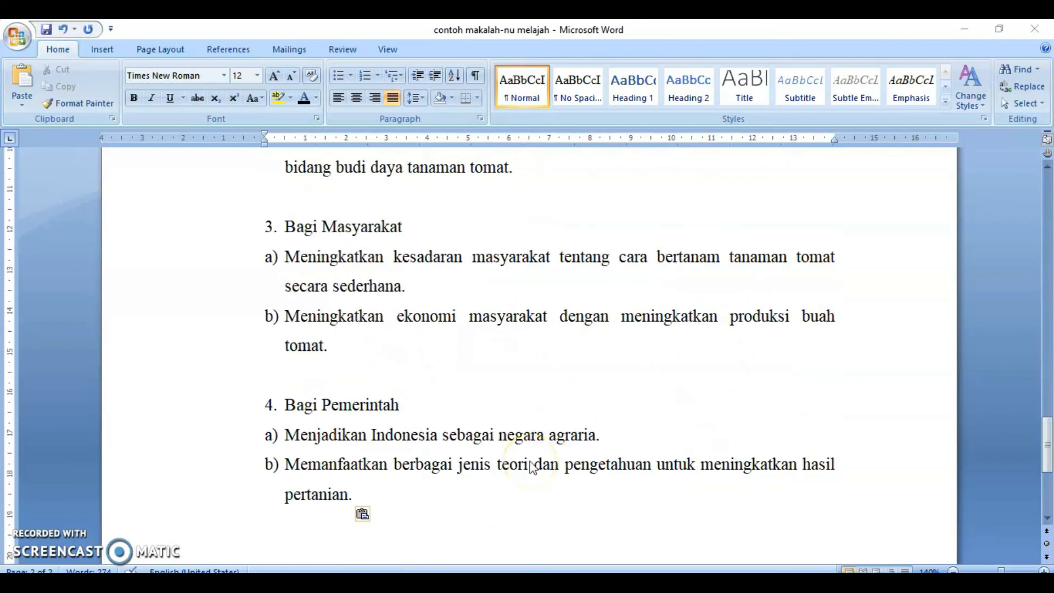
{"action": "scroll", "coordinate": [604, 377], "scroll_direction": "up", "scroll_amount": 7}
{"action": "scroll", "coordinate": [587, 381], "scroll_direction": "up", "scroll_amount": 1}
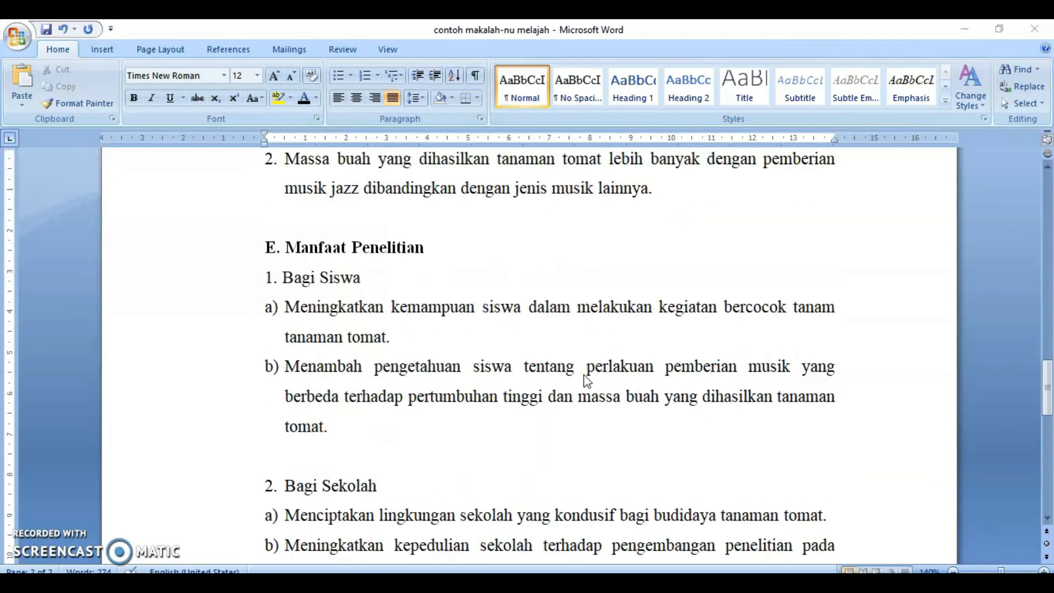
{"action": "scroll", "coordinate": [767, 388], "scroll_direction": "down", "scroll_amount": 5}
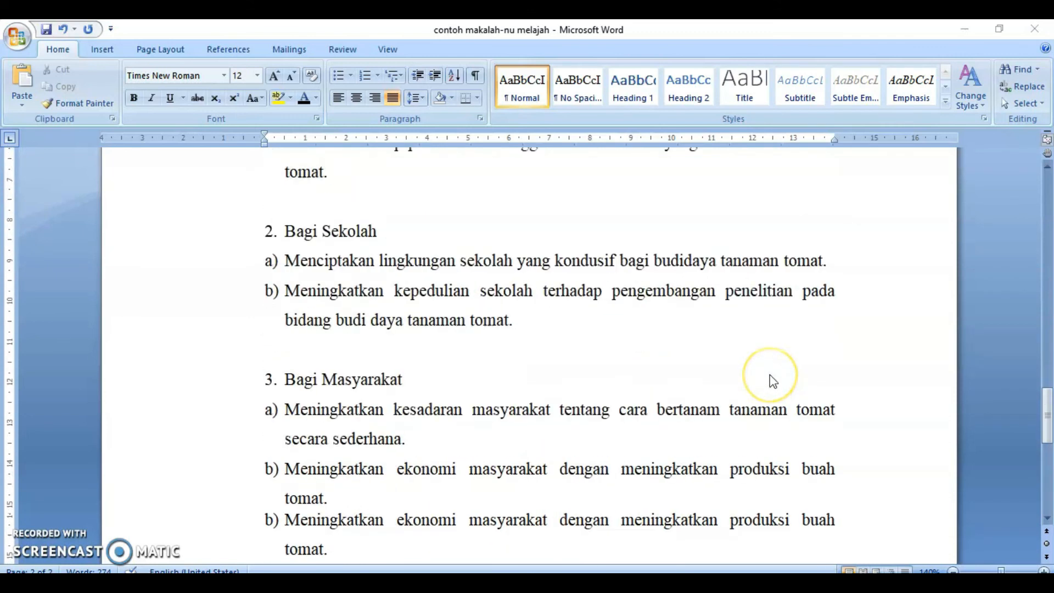
{"action": "scroll", "coordinate": [773, 380], "scroll_direction": "down", "scroll_amount": 1}
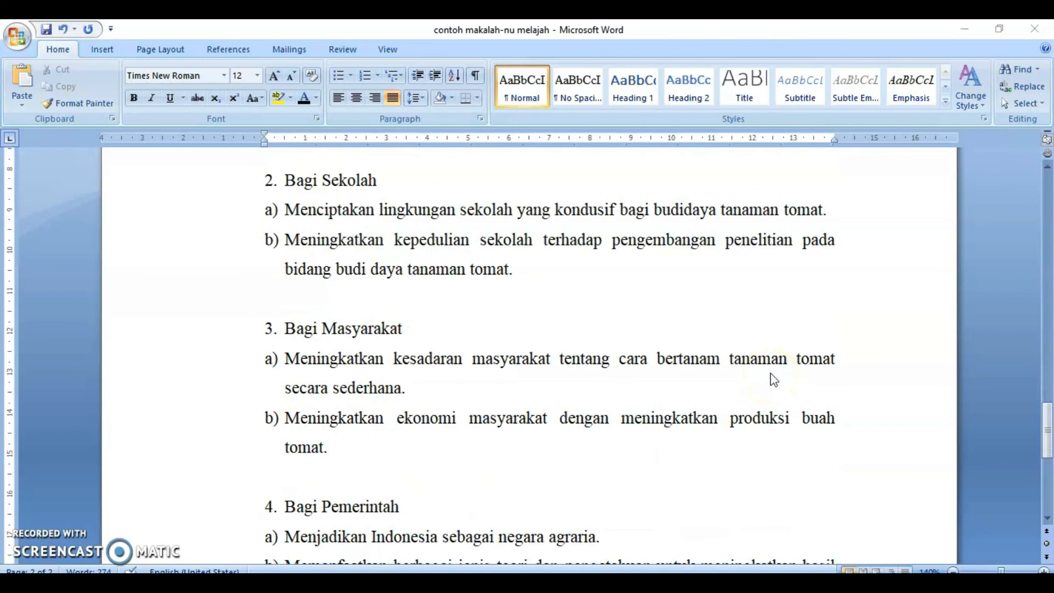